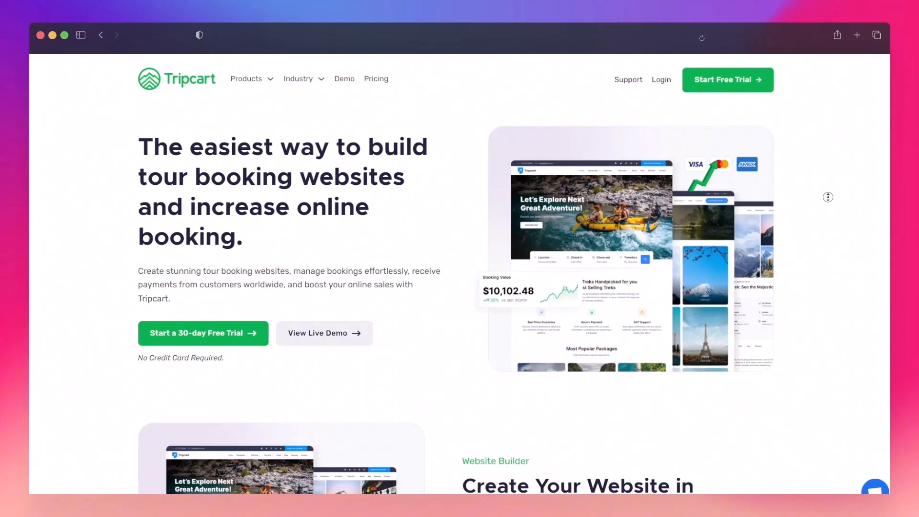
Step: Look through the Tripcart home page, including its Website Builder and Grow Revenue sections
scroll(827, 199, "down", 3)
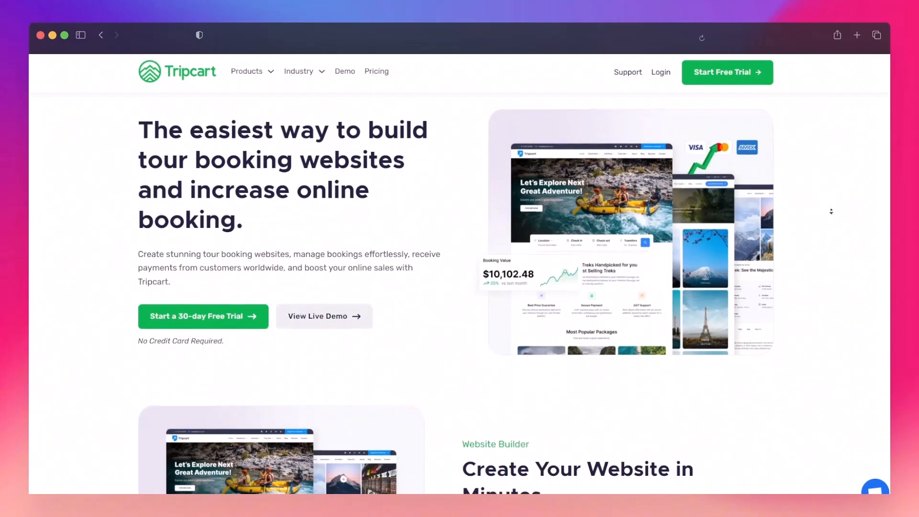
scroll(832, 212, "down", 3)
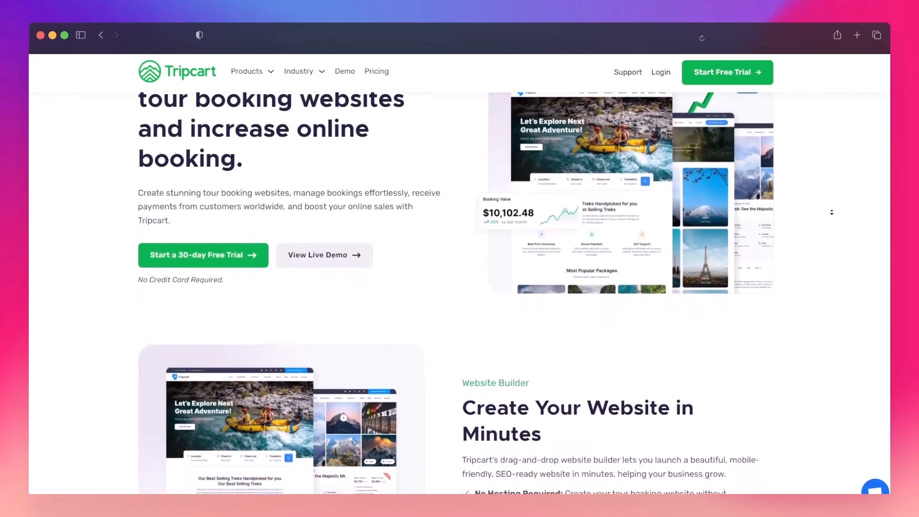
scroll(832, 213, "down", 3)
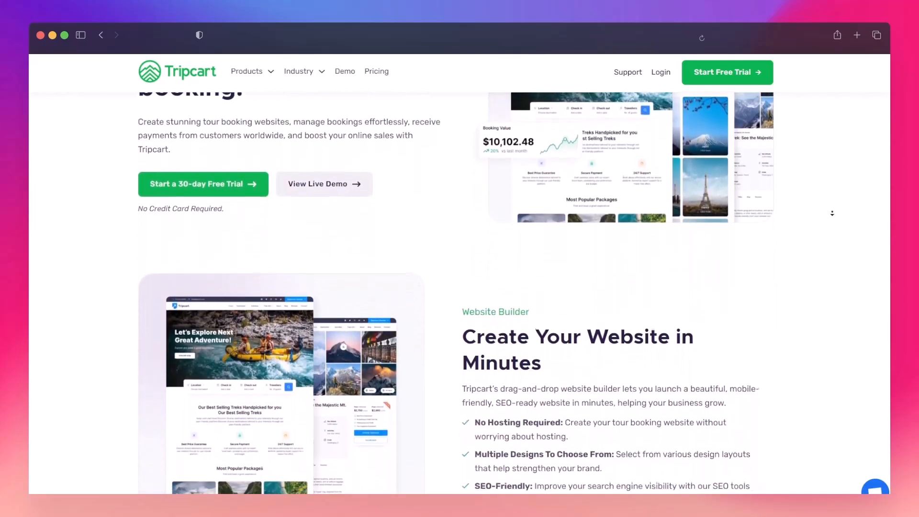
scroll(831, 213, "down", 3)
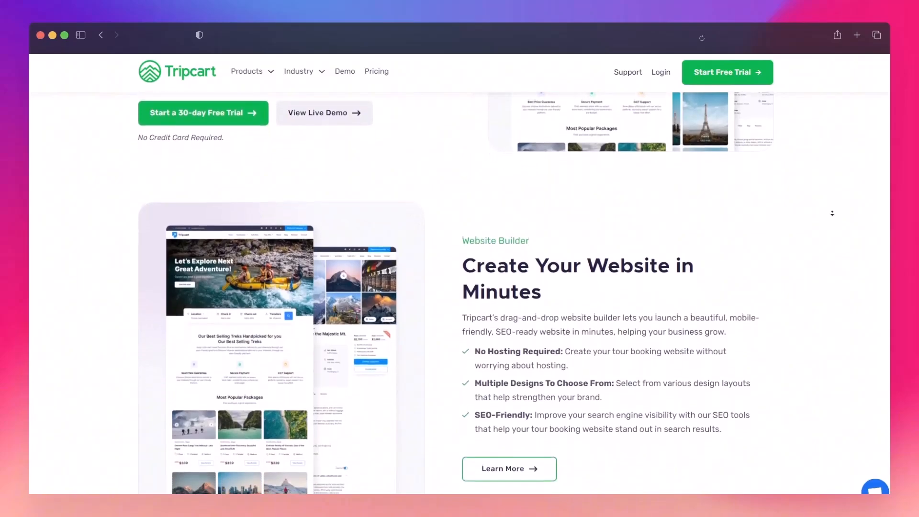
scroll(832, 212, "down", 3)
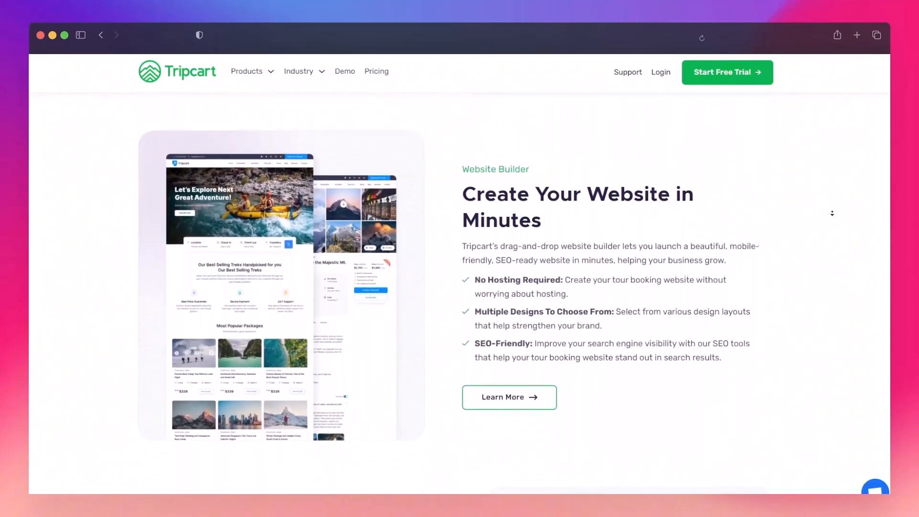
scroll(831, 213, "down", 3)
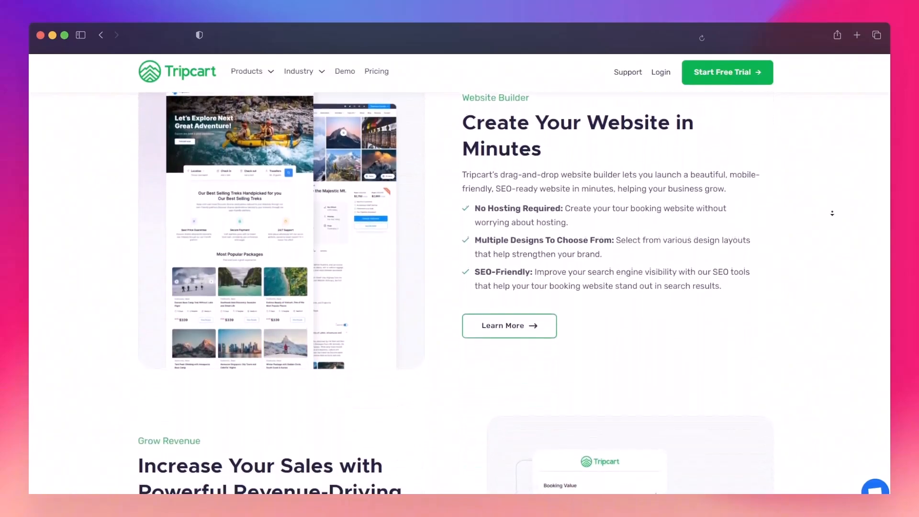
scroll(831, 213, "down", 3)
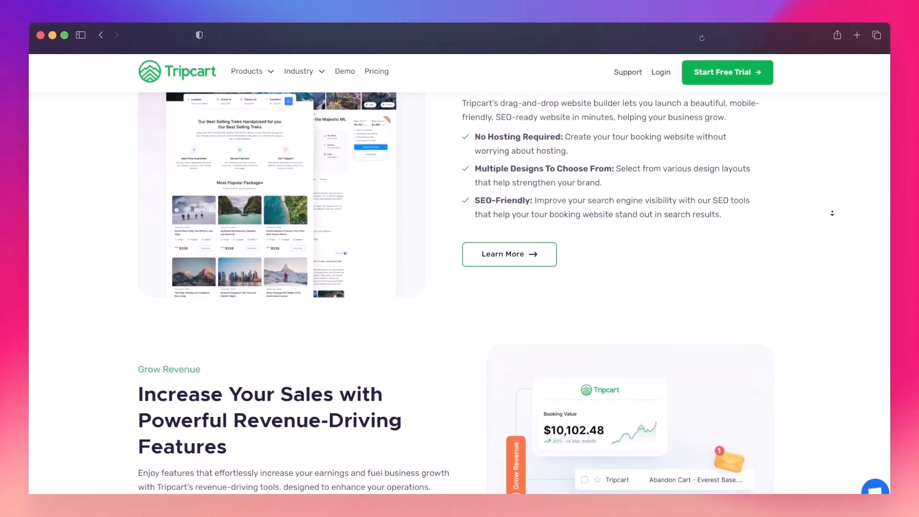
scroll(832, 212, "down", 3)
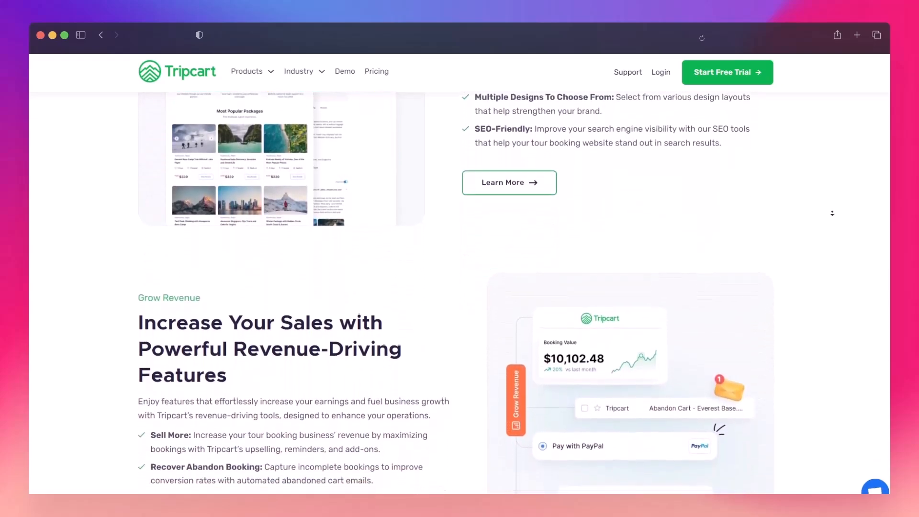
scroll(832, 213, "down", 3)
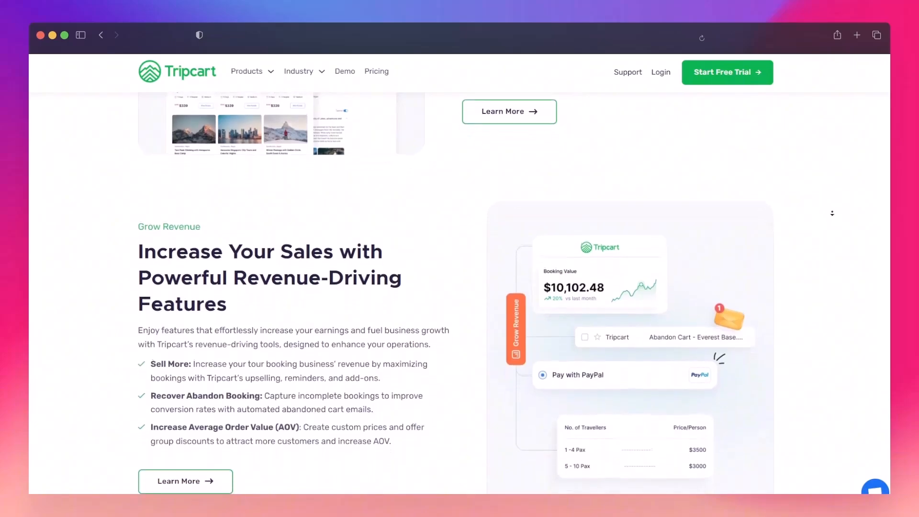
scroll(831, 213, "down", 1)
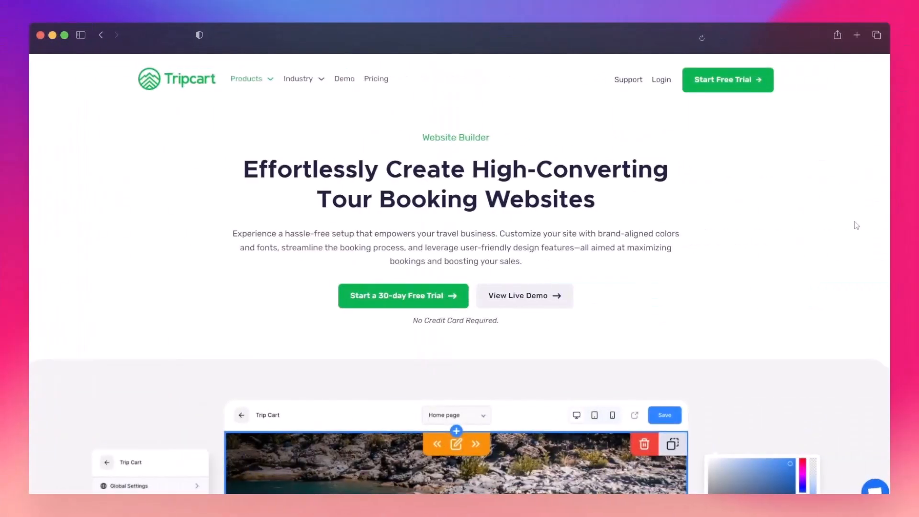
Step: Examine the Website Builder product page and its editor preview with color and typography settings
scroll(831, 283, "down", 3)
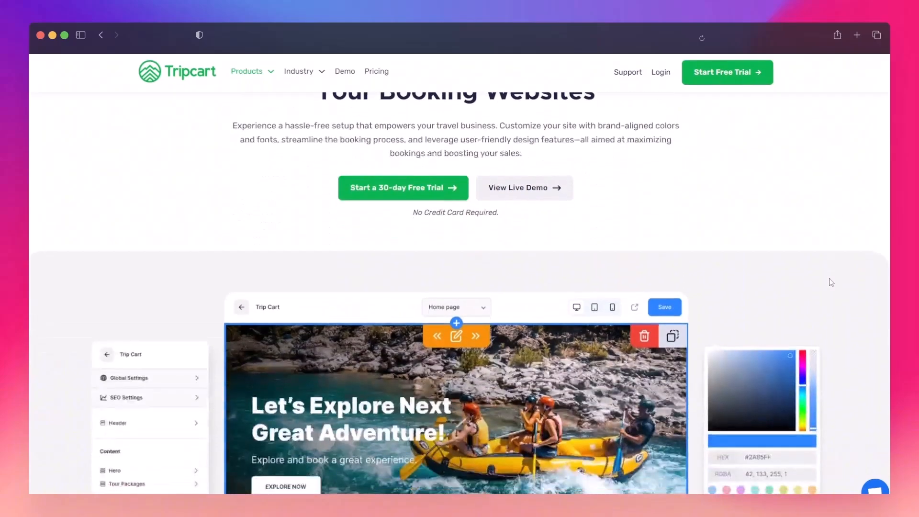
scroll(829, 254, "down", 2)
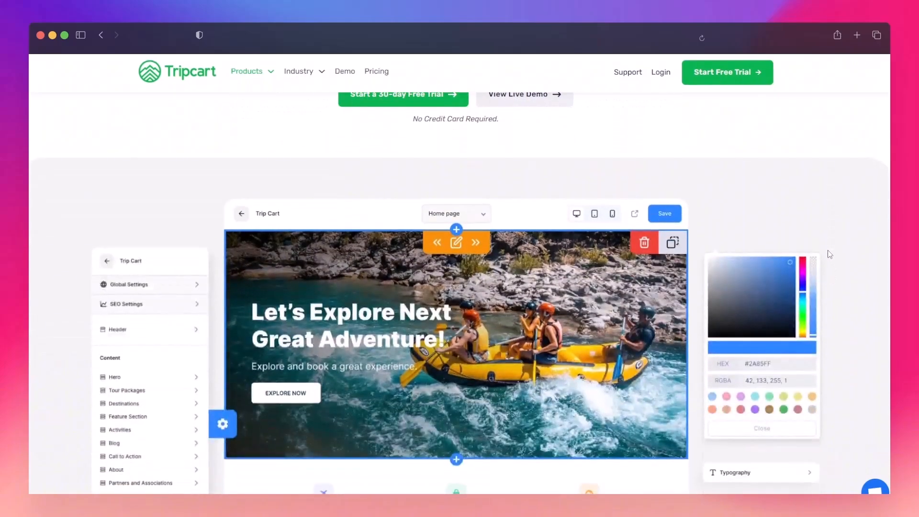
scroll(829, 254, "down", 1)
scroll(845, 276, "down", 1)
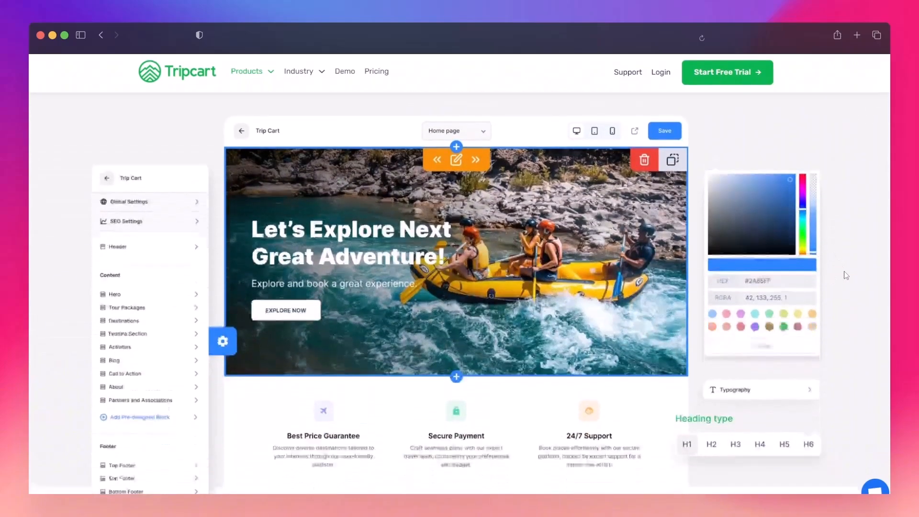
scroll(849, 271, "down", 6)
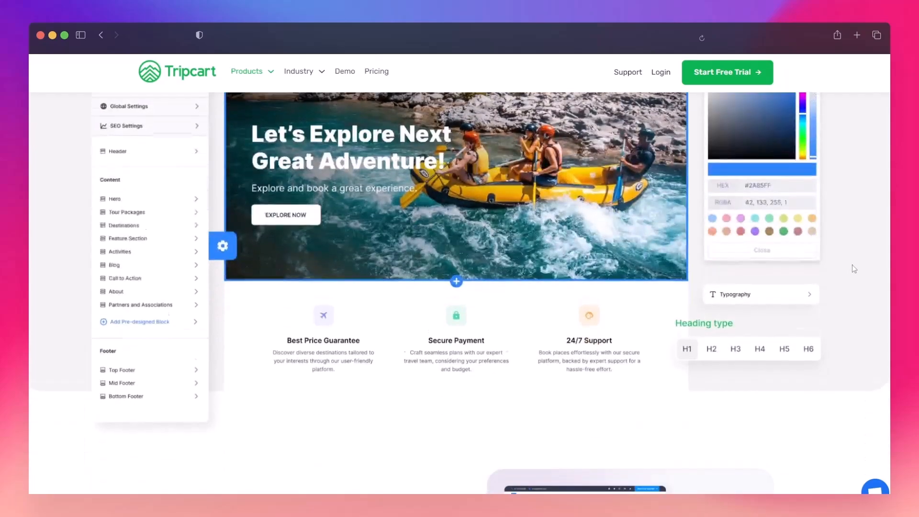
scroll(852, 268, "down", 2)
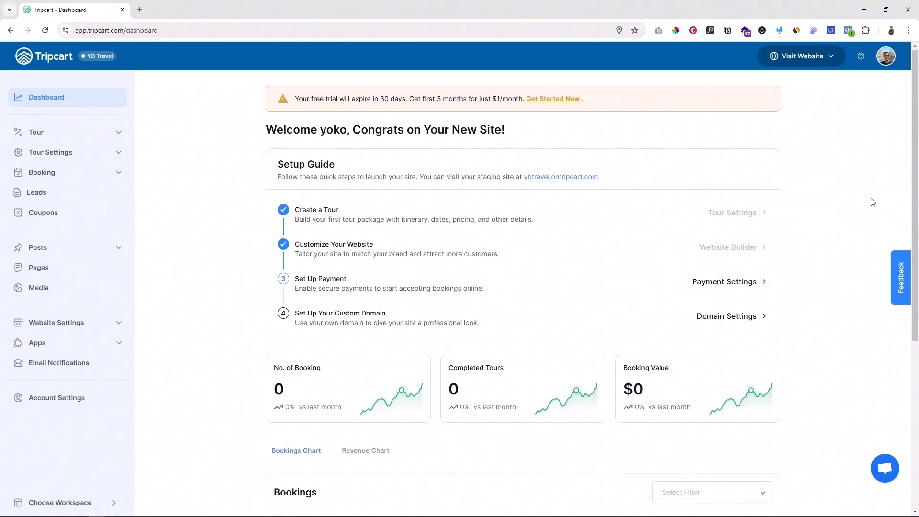
Step: Open the list of all tours and look into the tour settings section of the dashboard
left_click(35, 132)
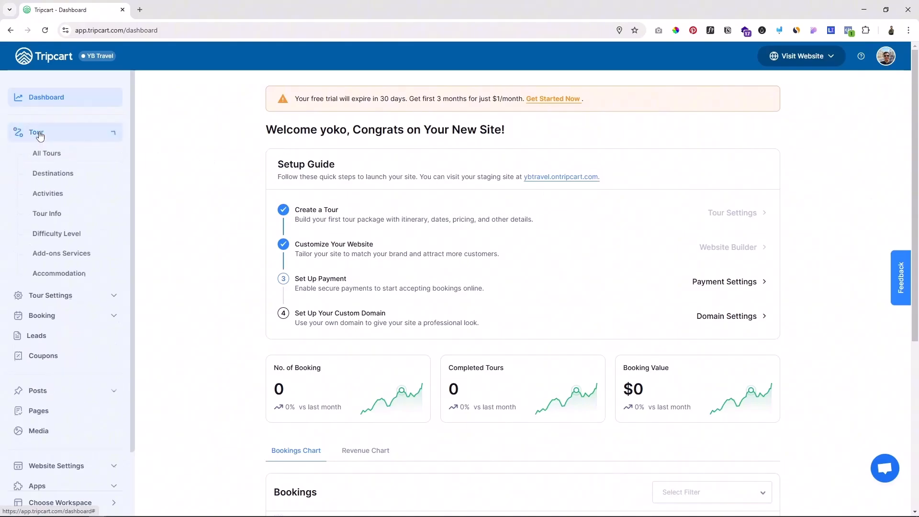
left_click(43, 152)
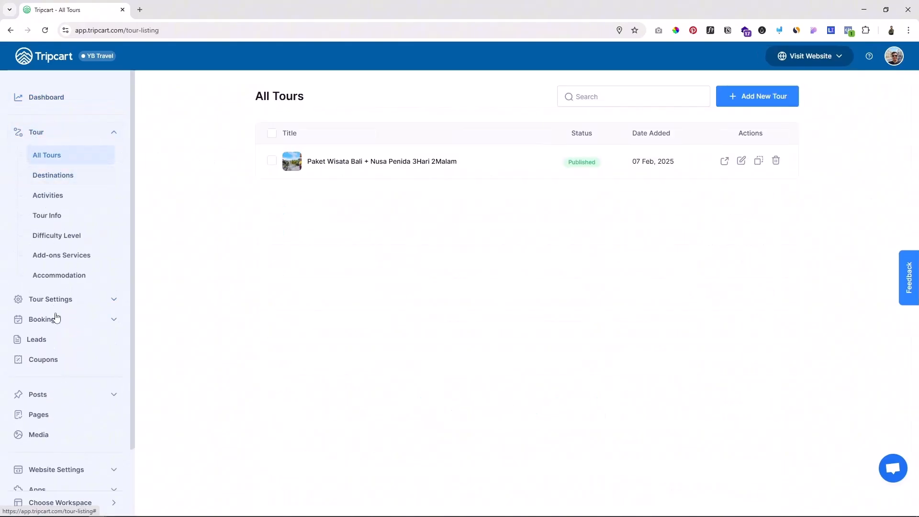
left_click(54, 296)
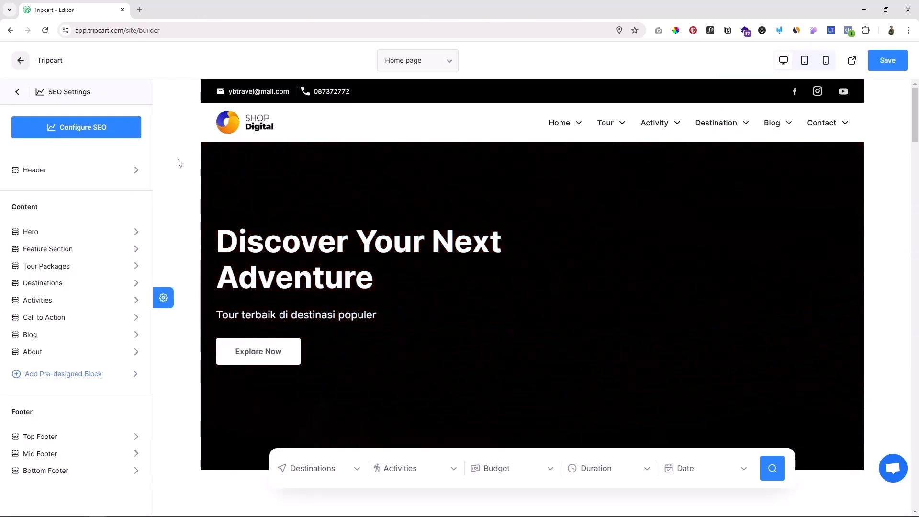
Step: Review the home page in the site editor, from the hero through the feature section to the best-selling tours
scroll(182, 200, "down", 7)
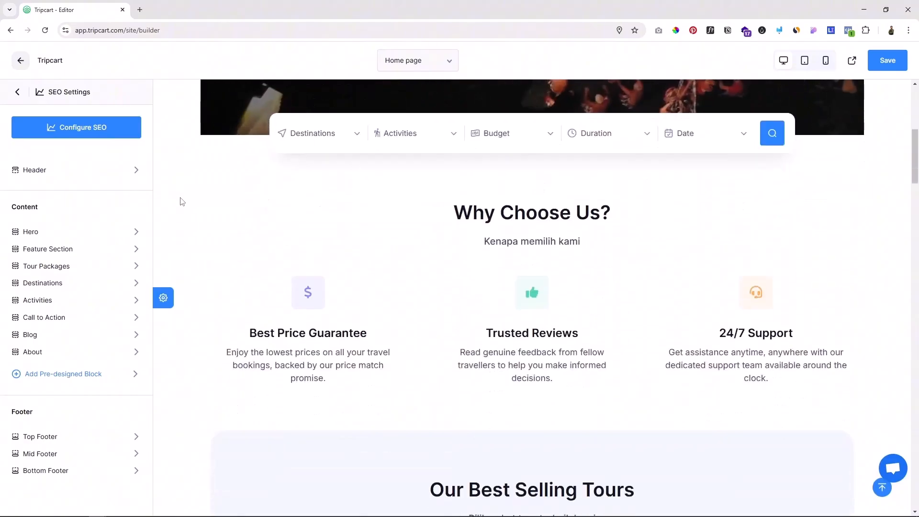
scroll(181, 201, "down", 2)
scroll(182, 201, "down", 5)
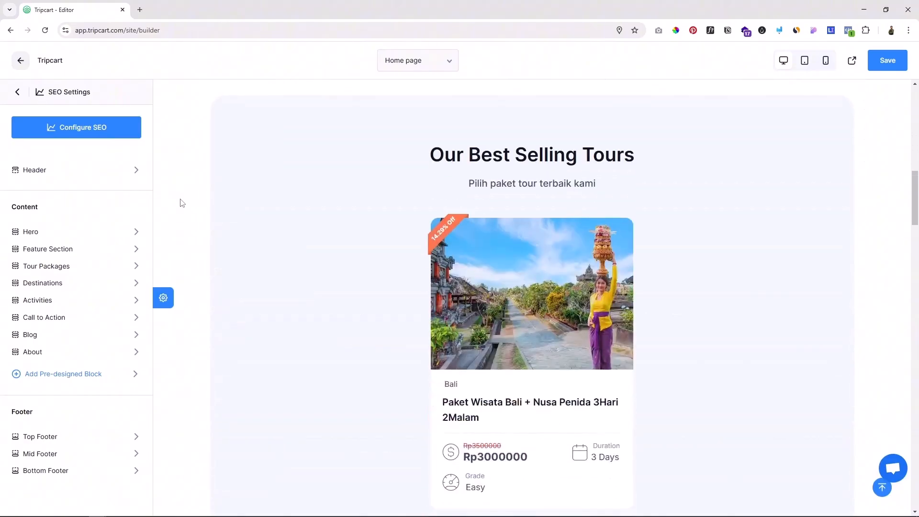
scroll(181, 202, "down", 2)
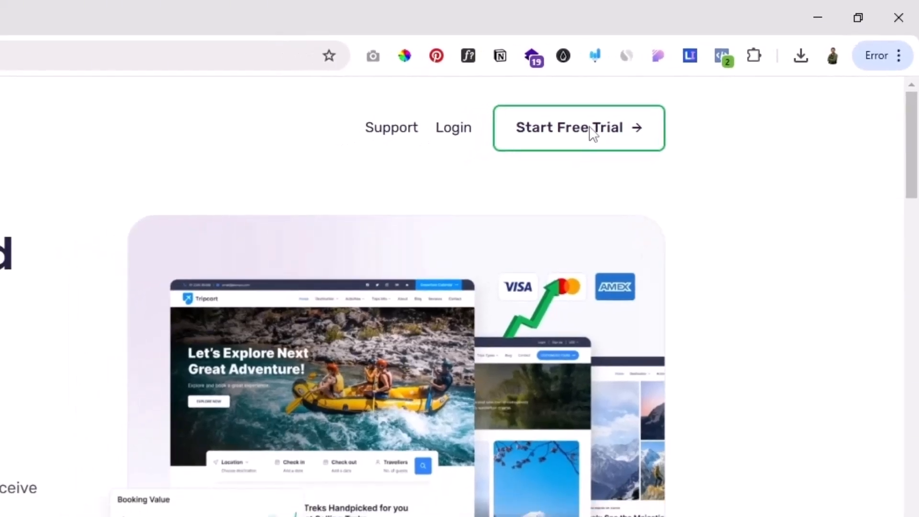
Step: Go from the Tripcart home page to the sign-up form for a new account
left_click(562, 146)
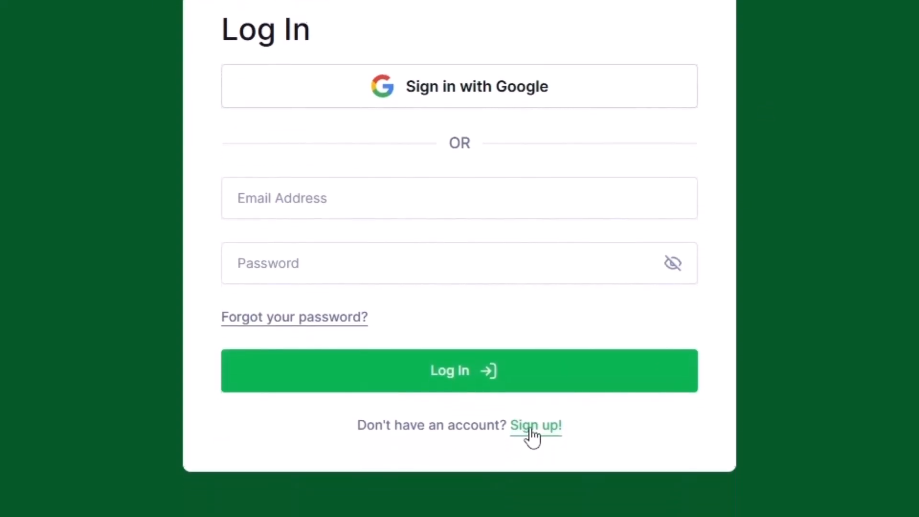
left_click(524, 509)
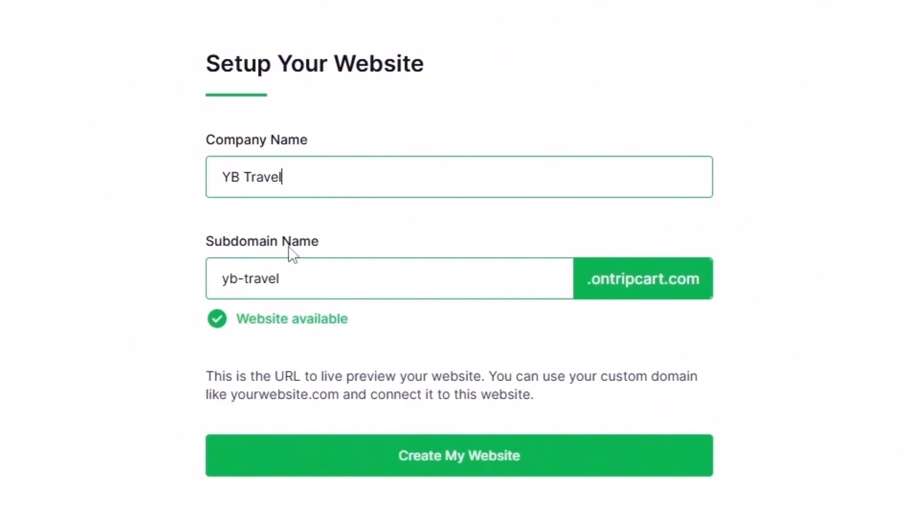
Step: Set the subdomain name to ybtravel for the company YB Travel and create the website
left_click(245, 276)
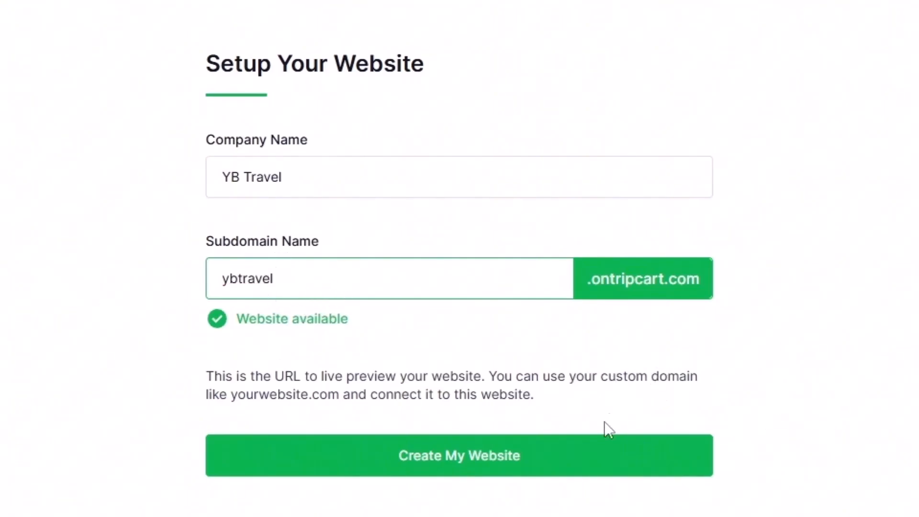
left_click(478, 471)
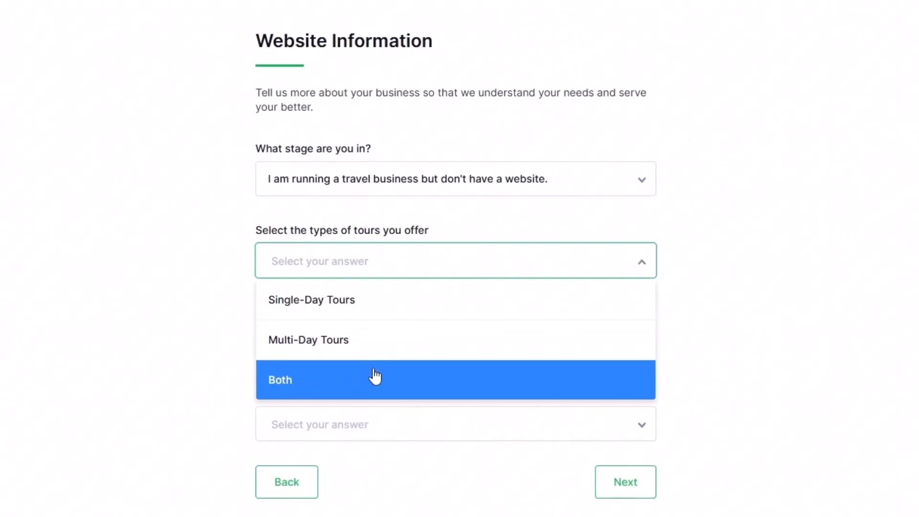
Step: Answer the website questions with a travel business without a website, Both, City Tours and 50-100 bookings, and complete the business address form for Indonesia
left_click(522, 351)
left_click(411, 344)
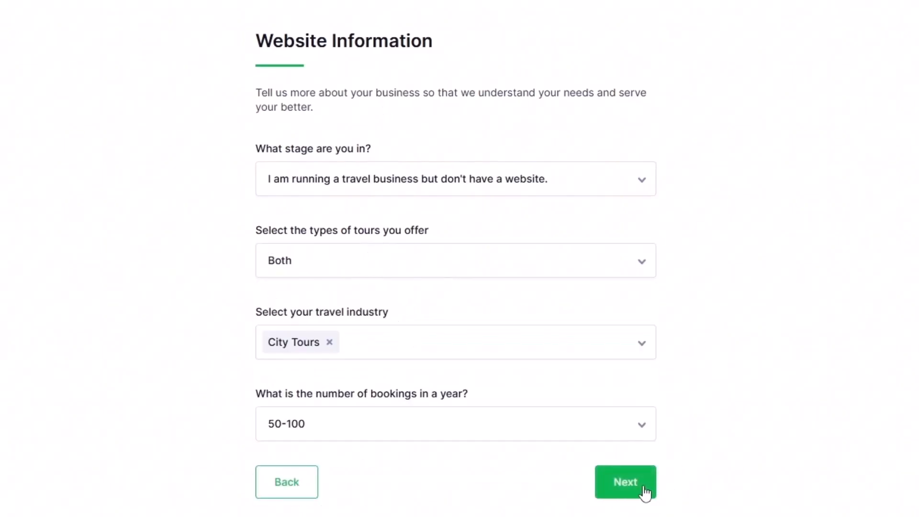
left_click(646, 491)
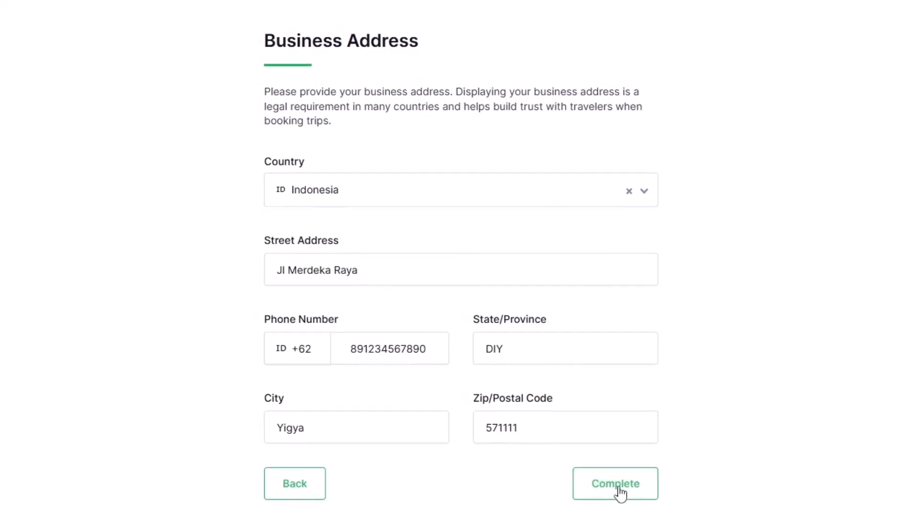
left_click(615, 489)
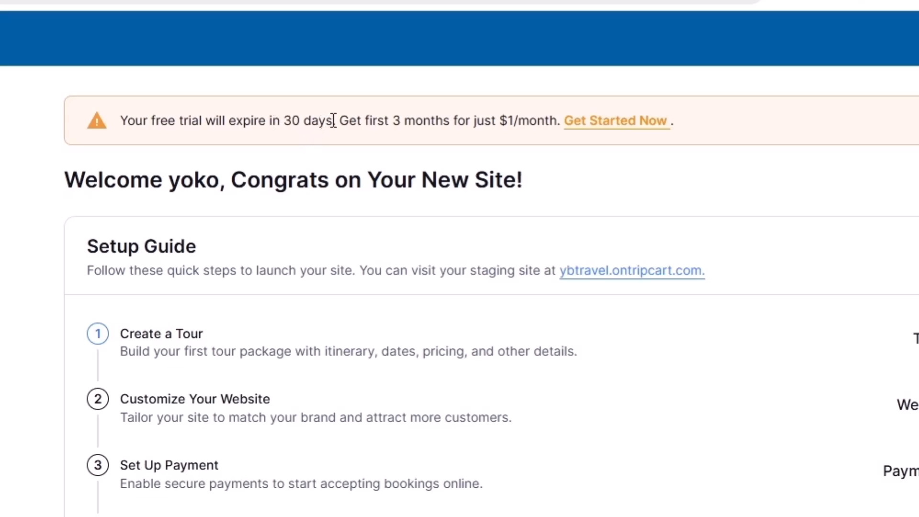
Step: Read the free trial notice on the dashboard and look over the booking statistics and chart
left_click_drag(333, 120, 154, 119)
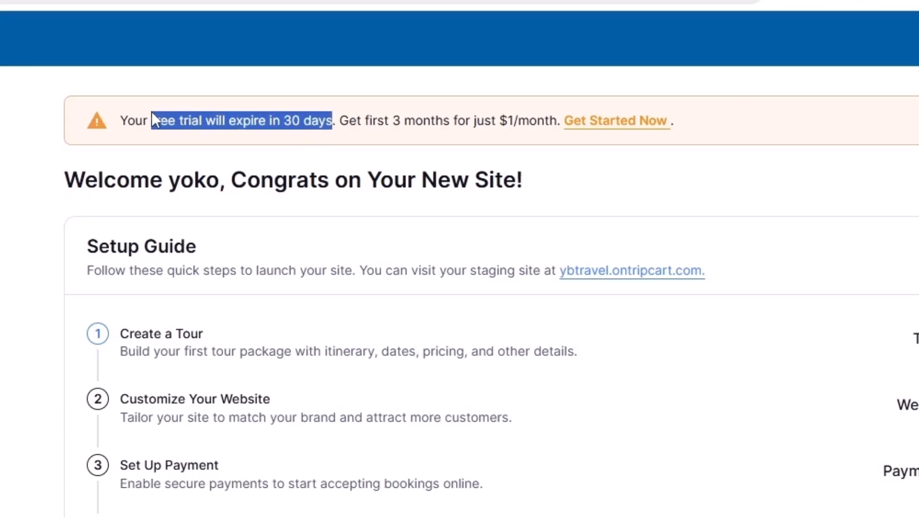
left_click(900, 159)
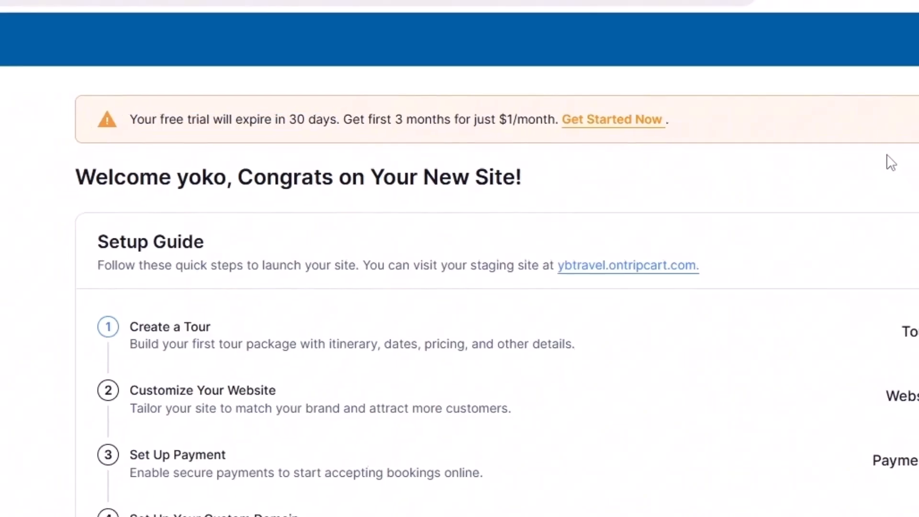
scroll(624, 222, "down", 5)
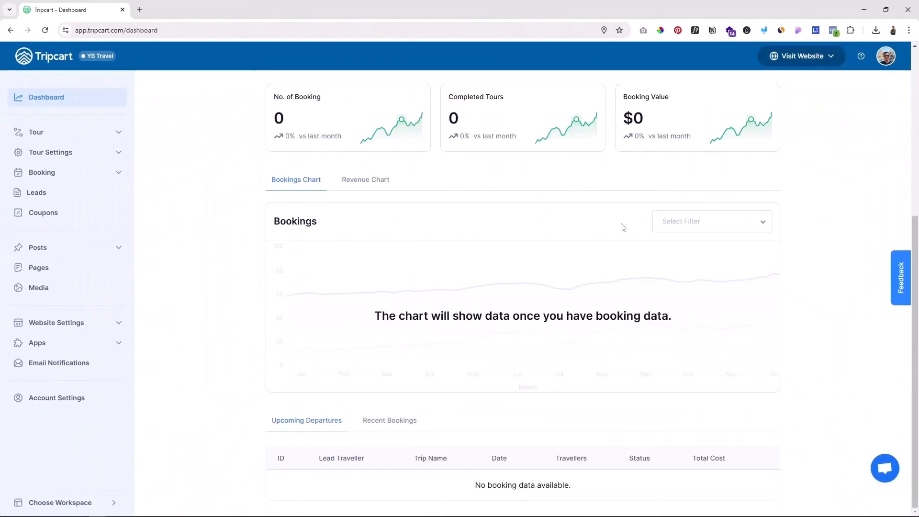
scroll(615, 338, "up", 5)
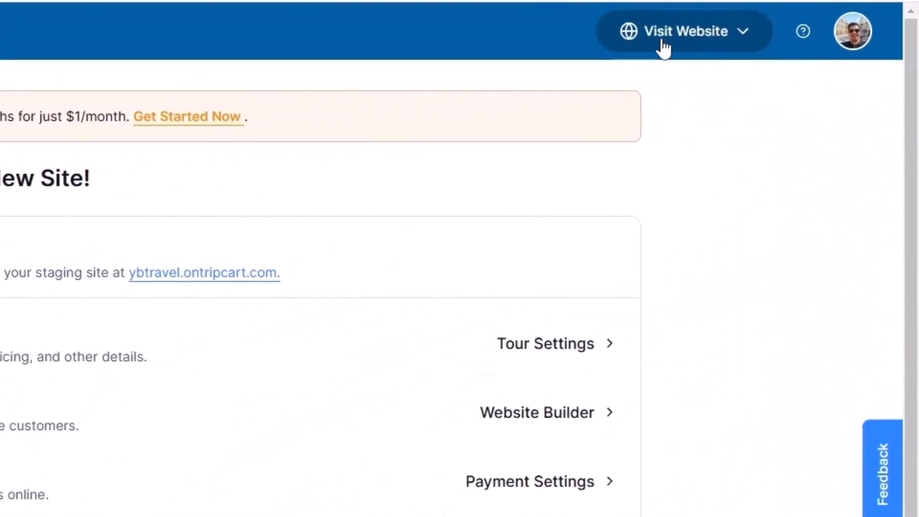
Step: Open the YB Travel website from the dashboard, look over its home page and return to the dashboard
left_click(688, 39)
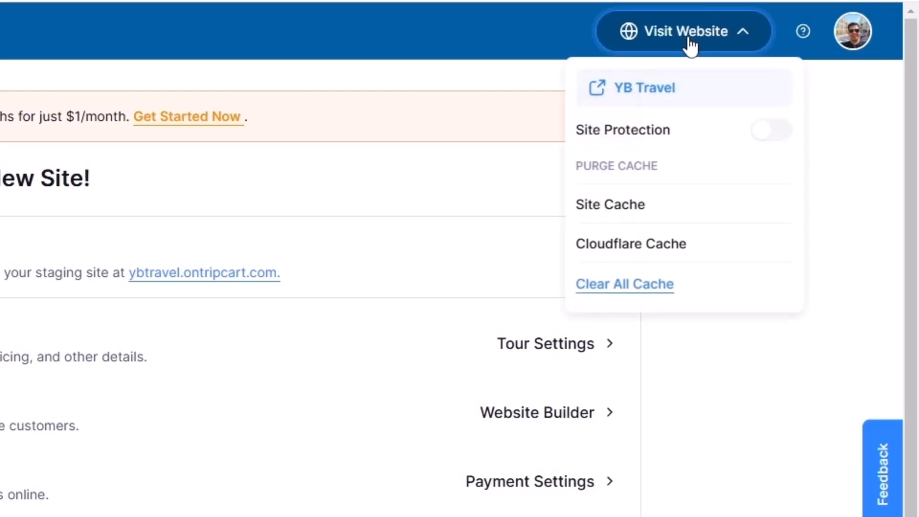
left_click(641, 86)
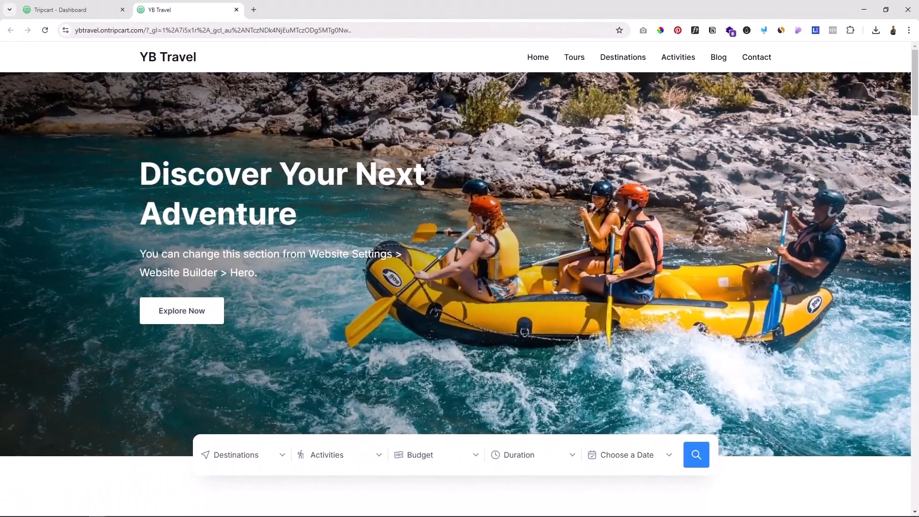
scroll(778, 263, "down", 6)
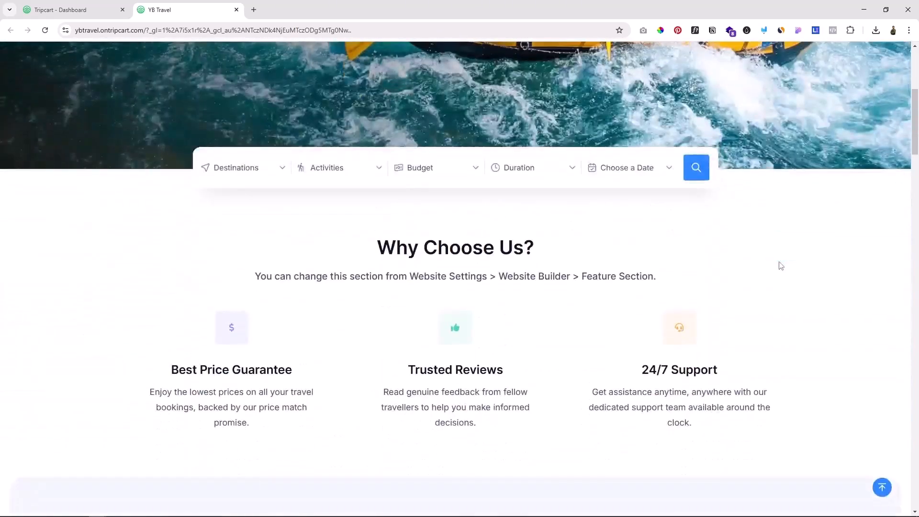
scroll(781, 266, "up", 6)
left_click(102, 5)
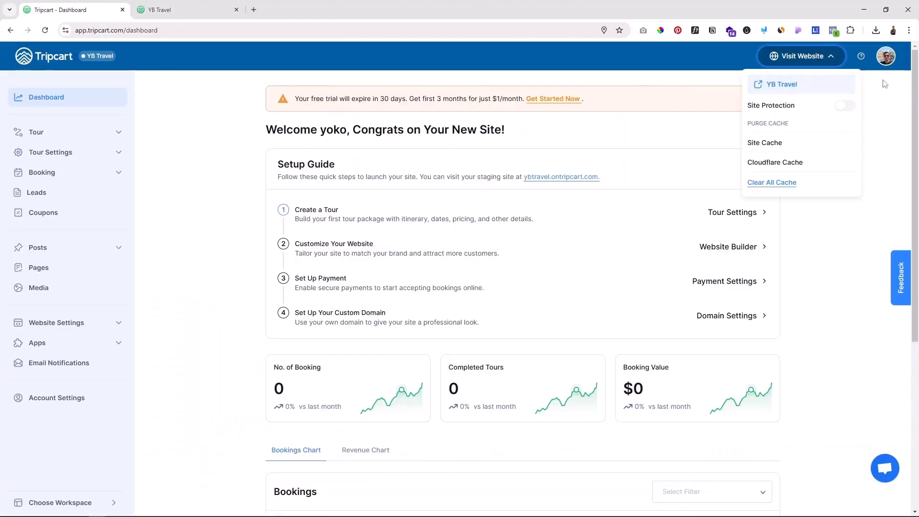
Step: Open the account settings, look over the personal info and social media profile fields, and return to the dashboard
left_click(851, 48)
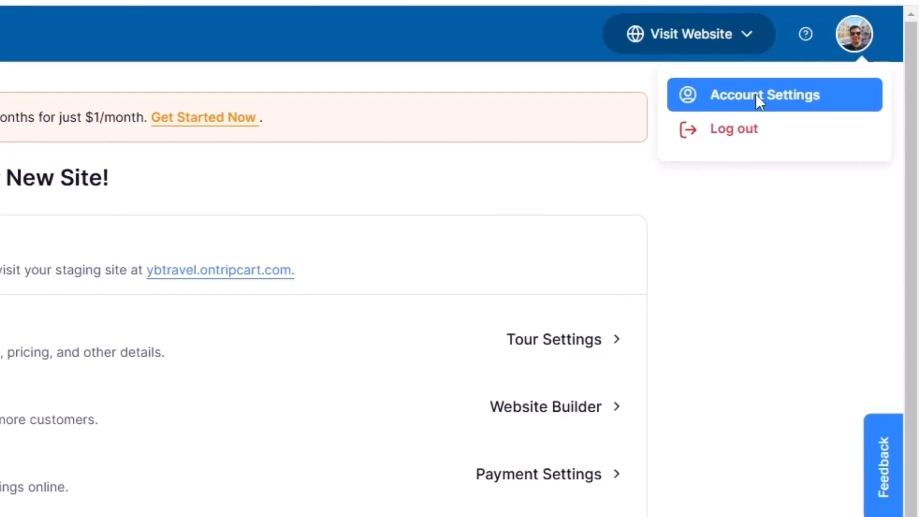
left_click(755, 94)
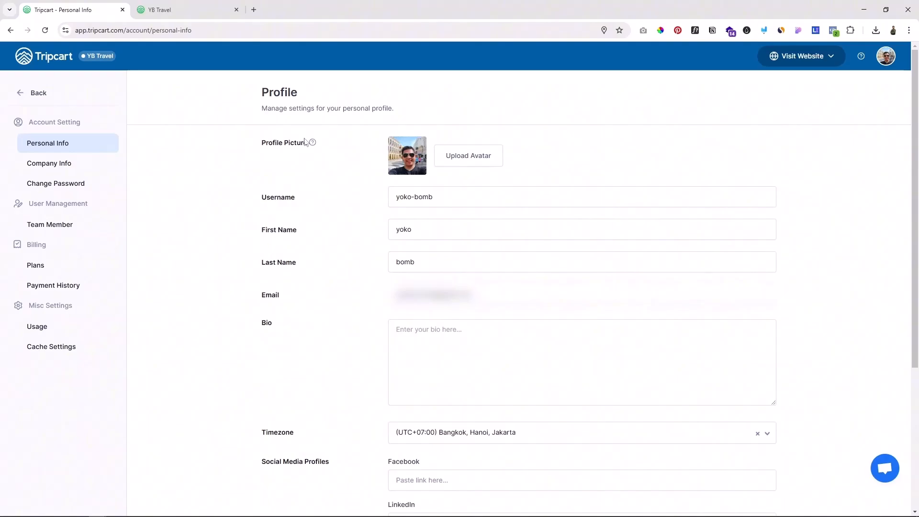
scroll(356, 309, "down", 2)
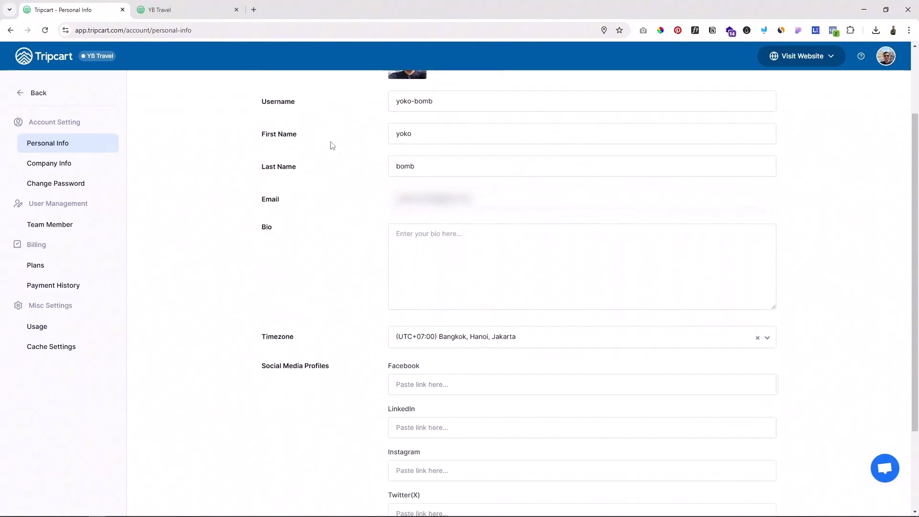
scroll(369, 291, "down", 3)
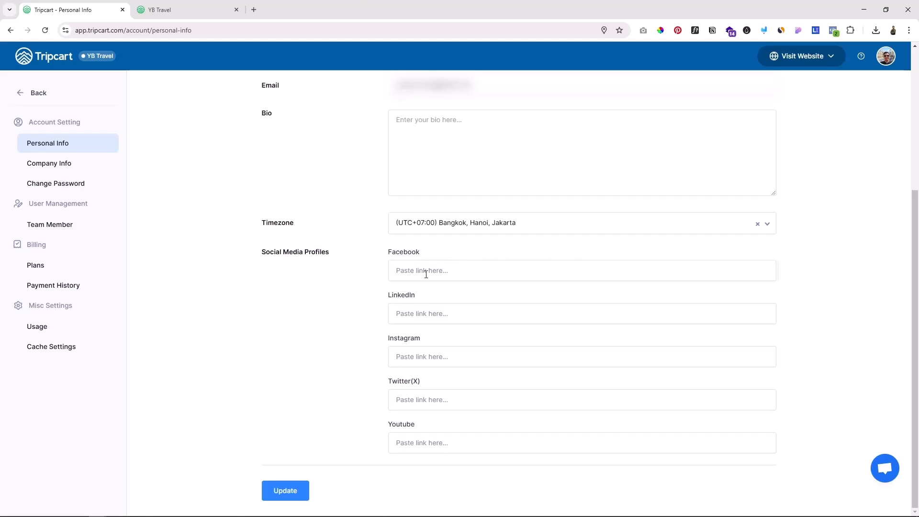
scroll(765, 258, "up", 3)
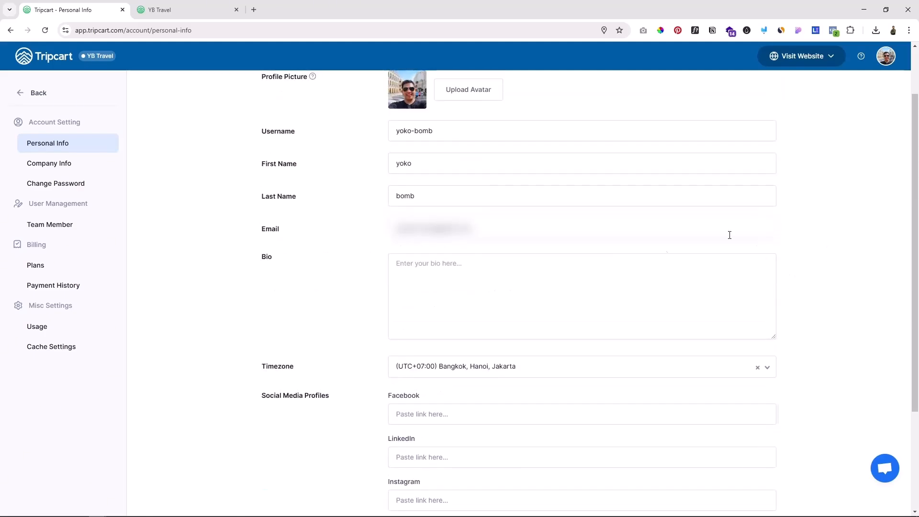
scroll(813, 307, "down", 3)
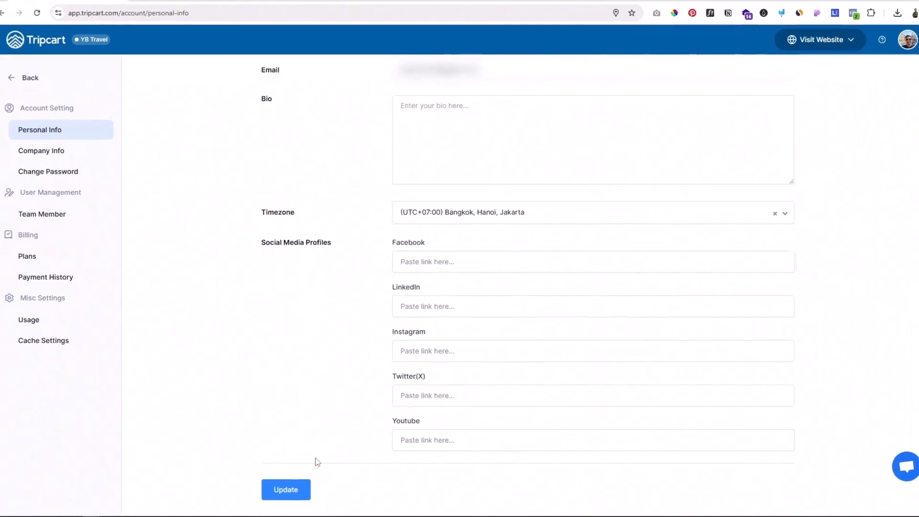
left_click(295, 488)
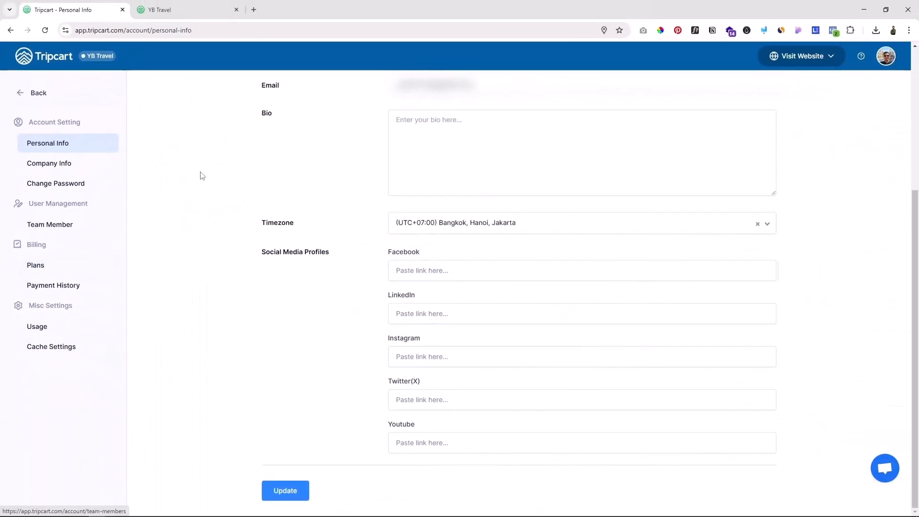
left_click(53, 59)
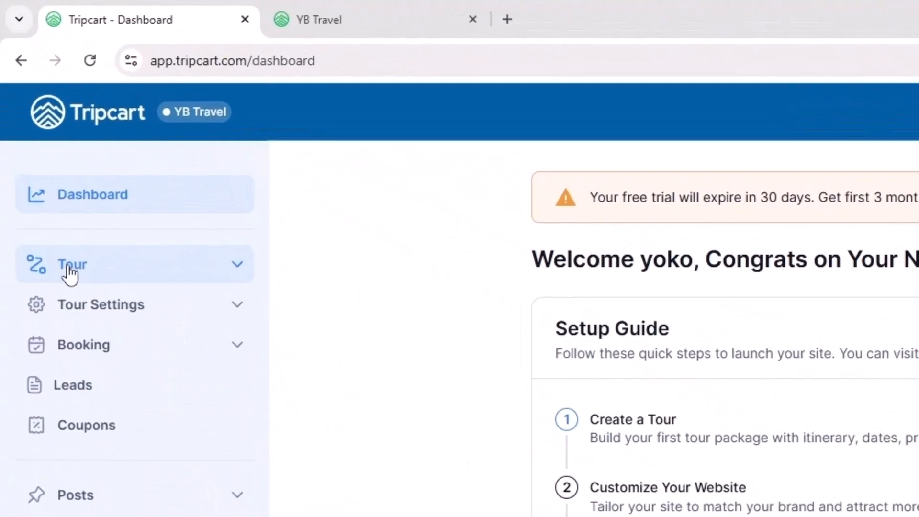
Step: Start a new tour from the list of all tours and choose Multiday Tour as its type
left_click(69, 268)
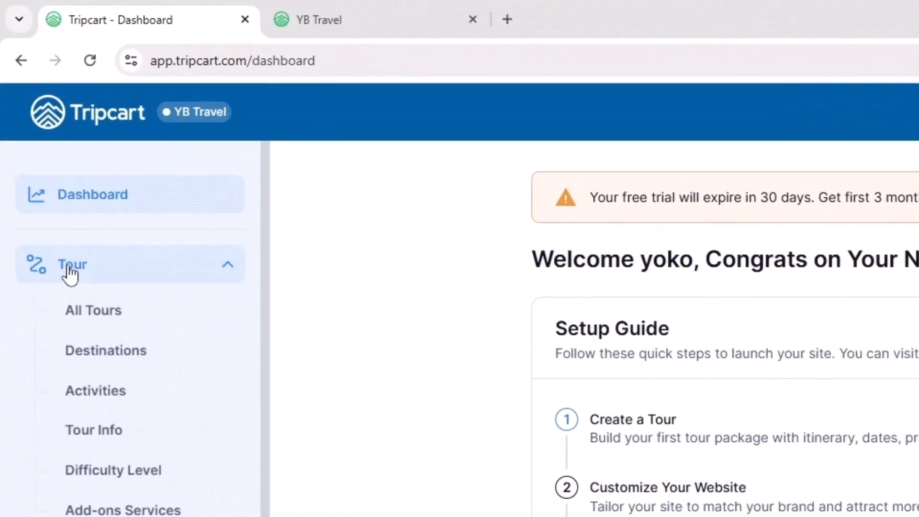
left_click(91, 321)
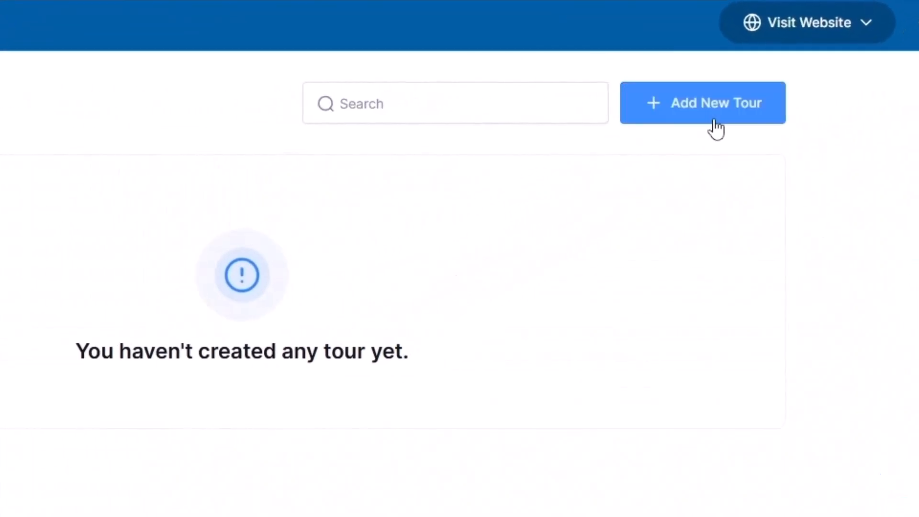
left_click(716, 128)
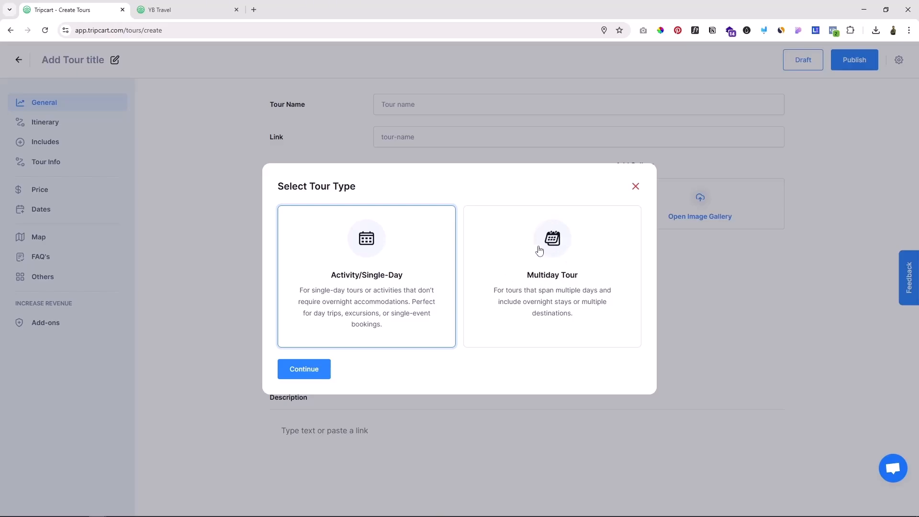
left_click(555, 247)
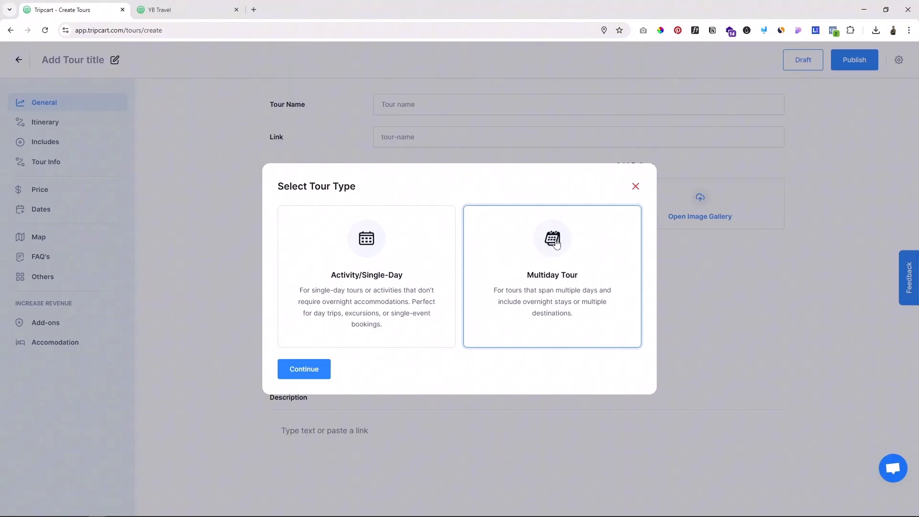
left_click(313, 370)
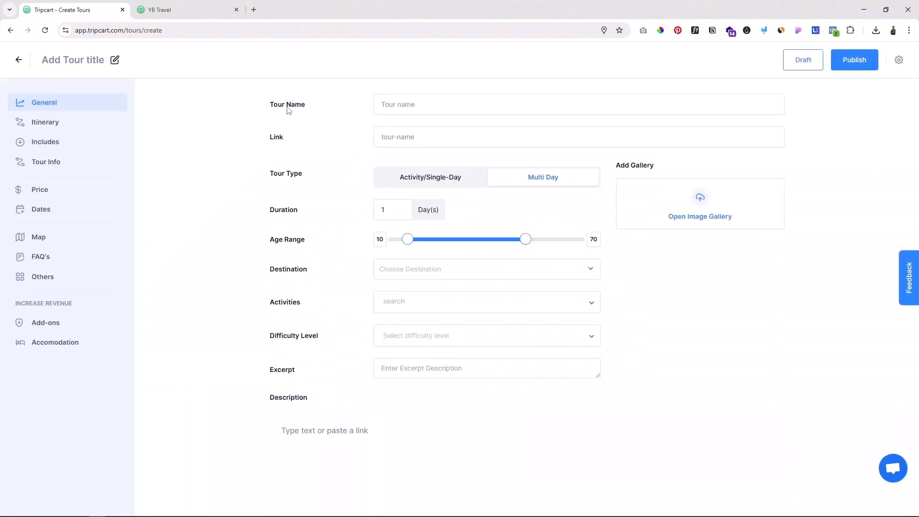
Step: Name the tour "Paket Wisata Bali + Nusa Penida 3Hari 2Malam" and set its duration to 3 days
left_click(405, 108)
type("Paket Wisata Bali + Nusa Penida 3Hari 2Malam")
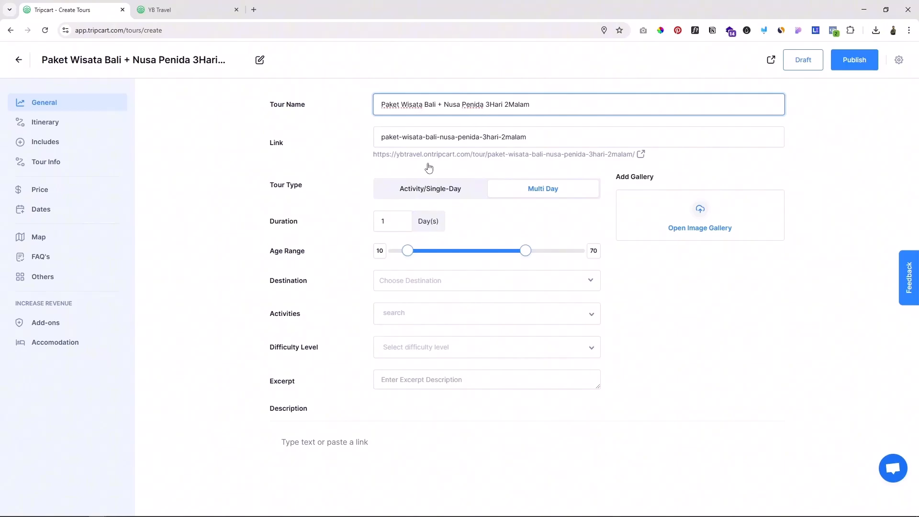
left_click(387, 221)
type("3")
left_click(478, 225)
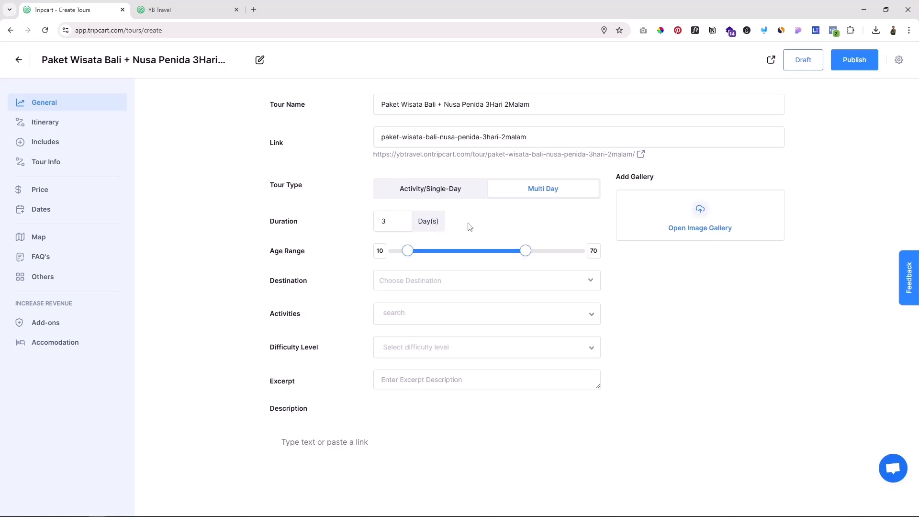
Step: Set the tour's age range to 5 to 71
left_click_drag(279, 252, 296, 252)
left_click_drag(409, 250, 400, 251)
left_click_drag(391, 248, 382, 250)
left_click_drag(387, 250, 394, 250)
mouse_move(524, 250)
left_mouse_down()
mouse_move(496, 251)
mouse_move(552, 251)
mouse_move(516, 250)
mouse_move(527, 250)
left_mouse_up()
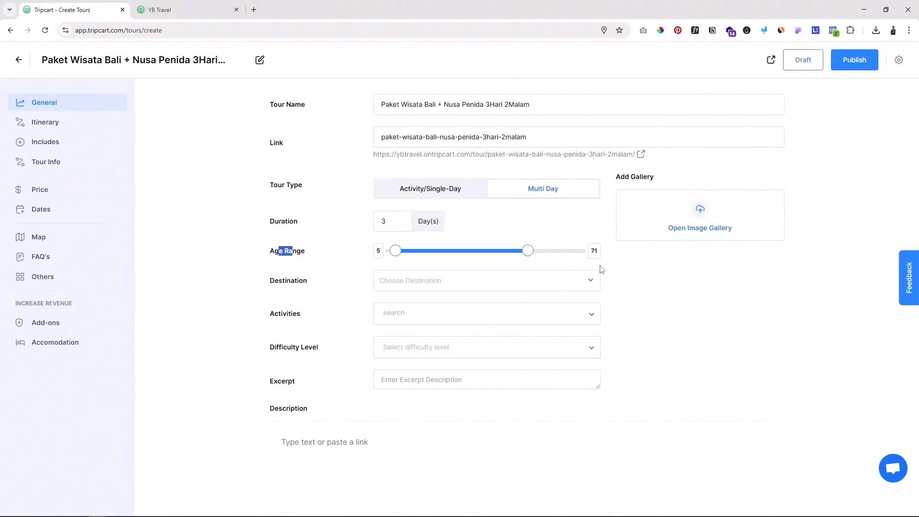
left_click(626, 277)
Step: Add a new destination named Bali without a parent and use it as the tour's destination
left_click_drag(275, 283, 291, 283)
left_click(431, 284)
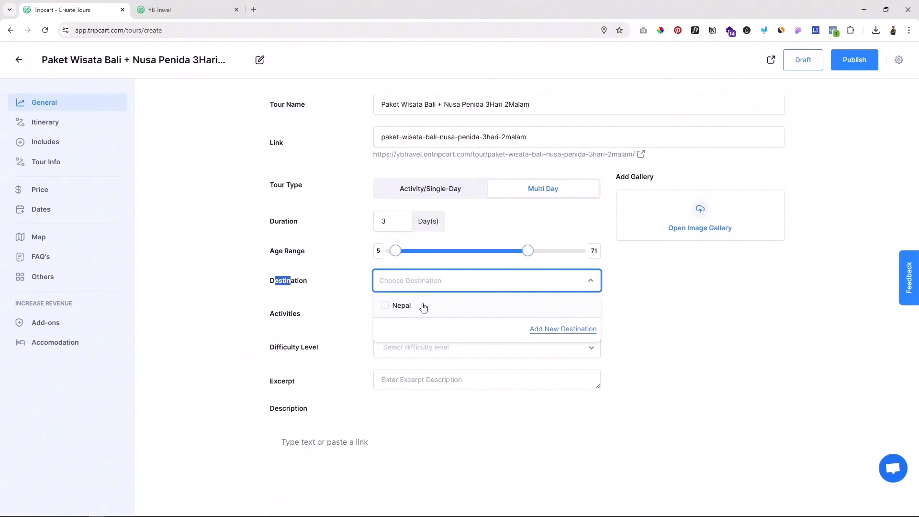
left_click(560, 334)
left_click(434, 271)
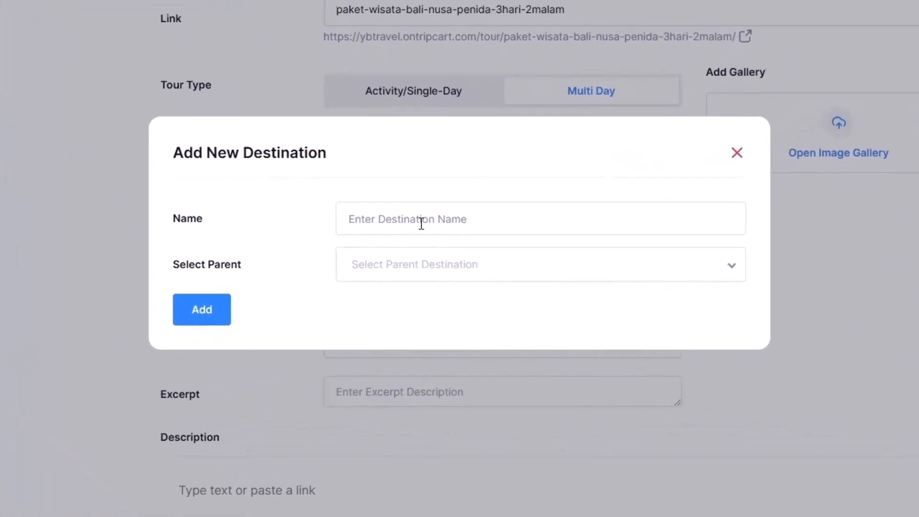
type("Bali")
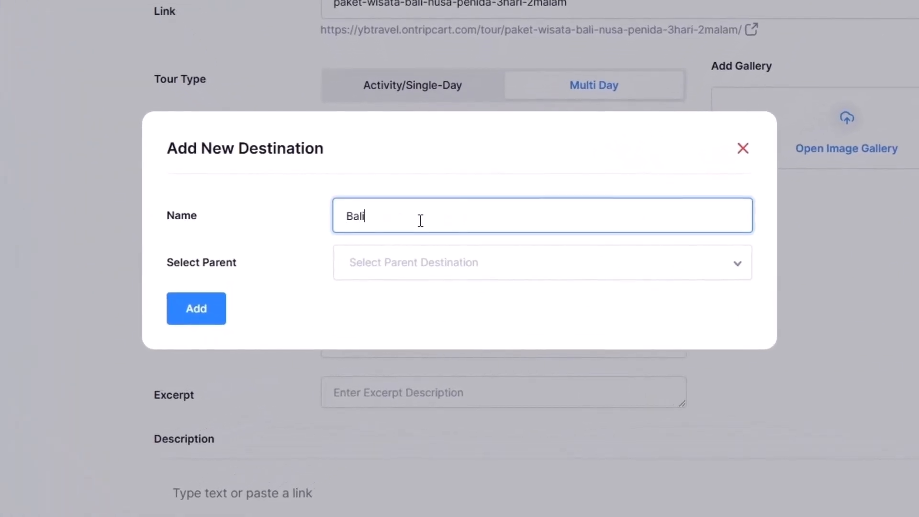
left_click(409, 264)
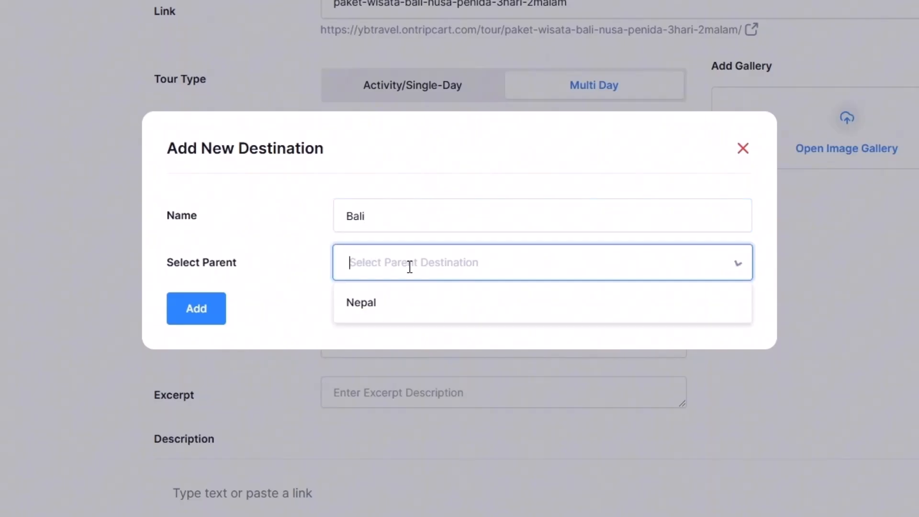
left_click(258, 266)
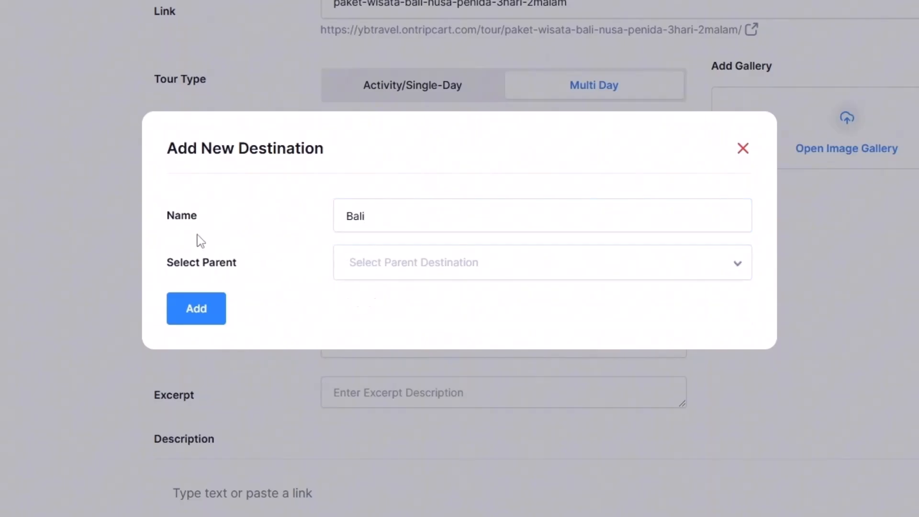
left_click(196, 309)
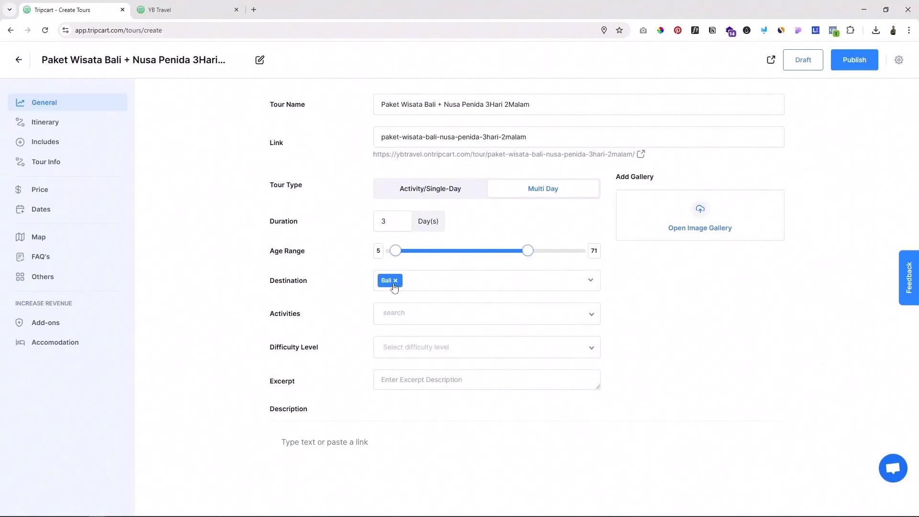
left_click(498, 282)
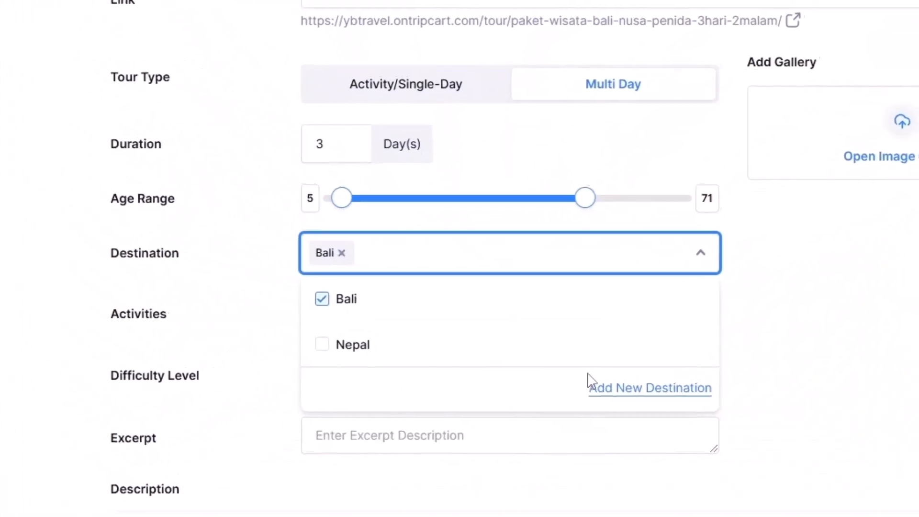
left_click(913, 353)
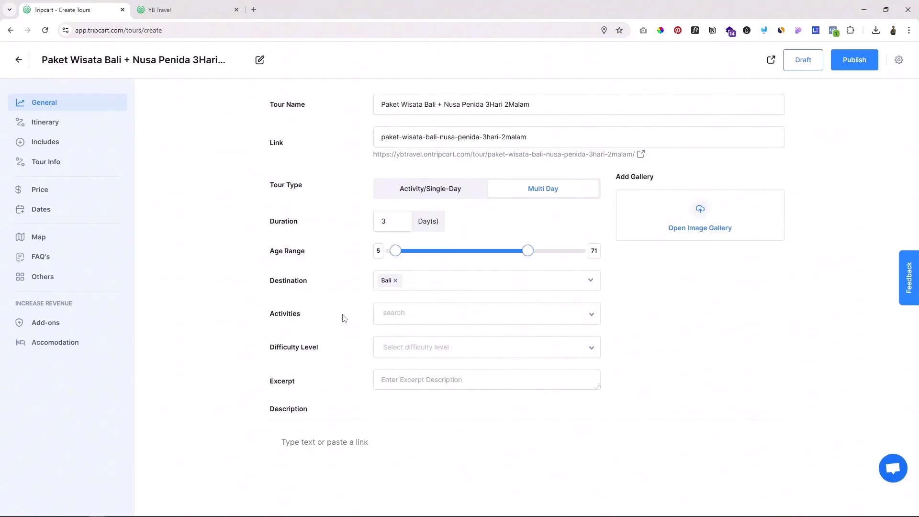
Step: Add a new activity named City Tour to the tour's activities
left_click(482, 316)
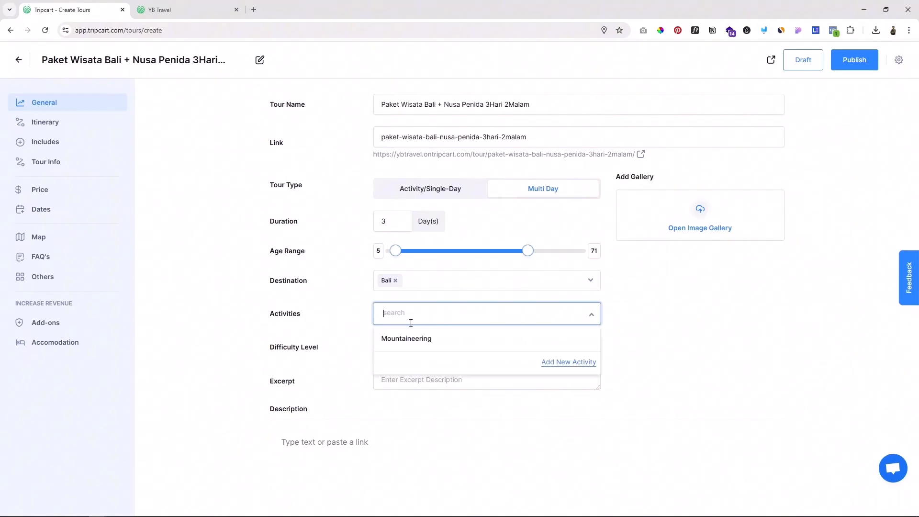
left_click(570, 361)
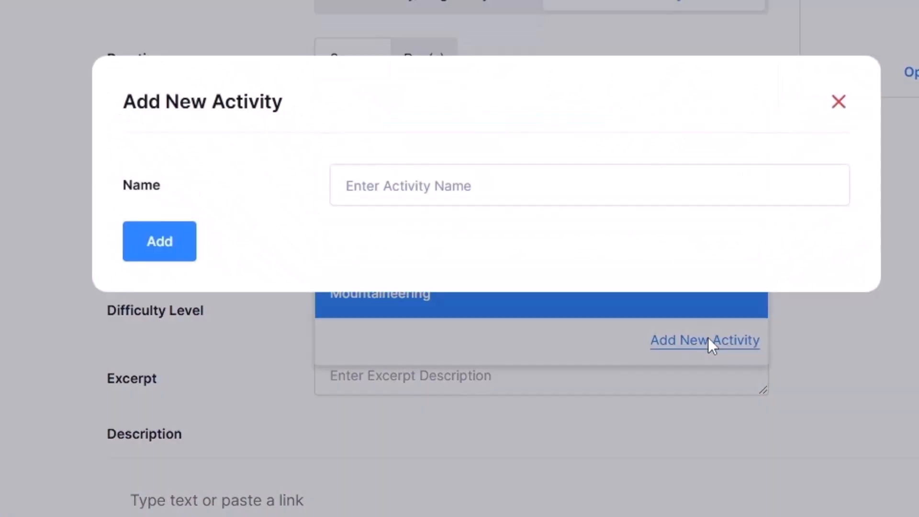
left_click(409, 185)
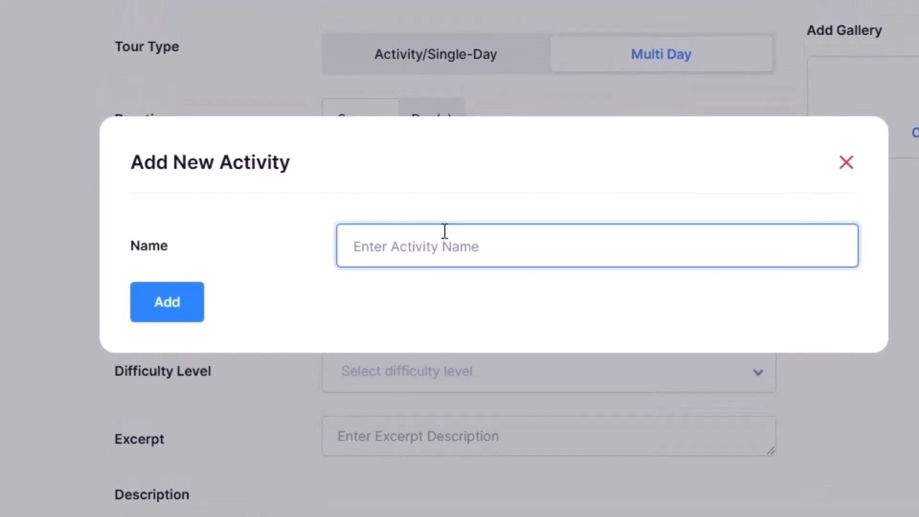
type("City Tour")
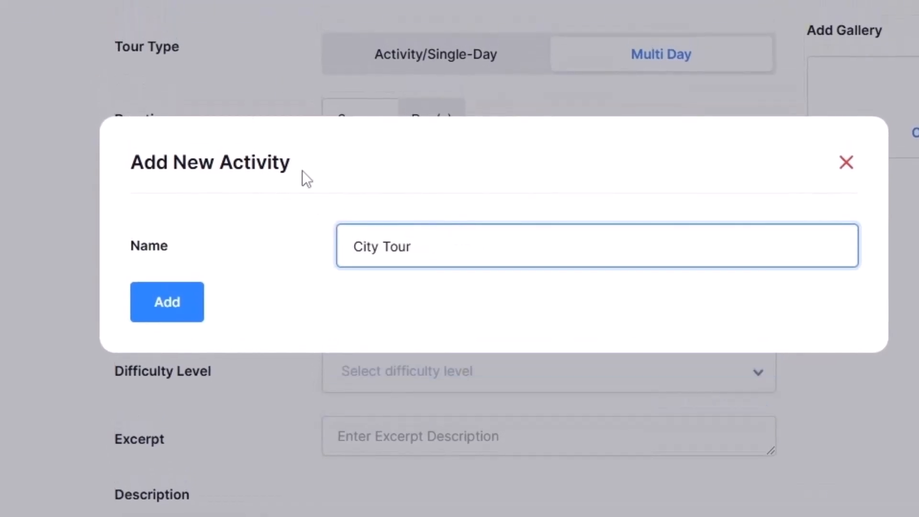
left_click(185, 299)
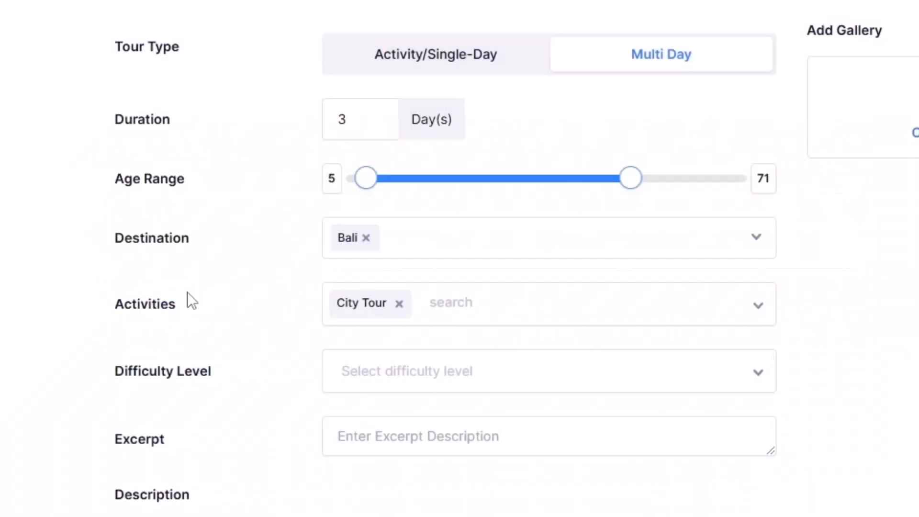
Step: Set the tour's difficulty level to Easy
left_click_drag(128, 376, 203, 373)
left_click(428, 375)
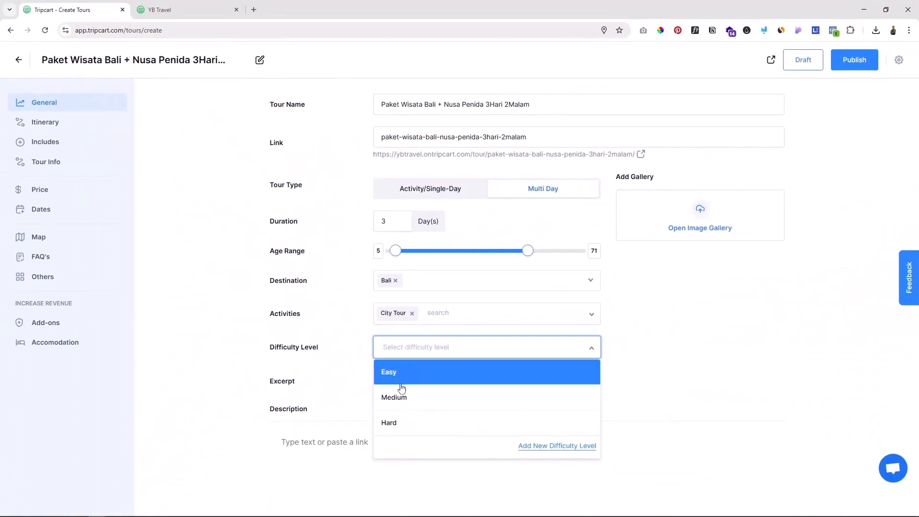
left_click(452, 377)
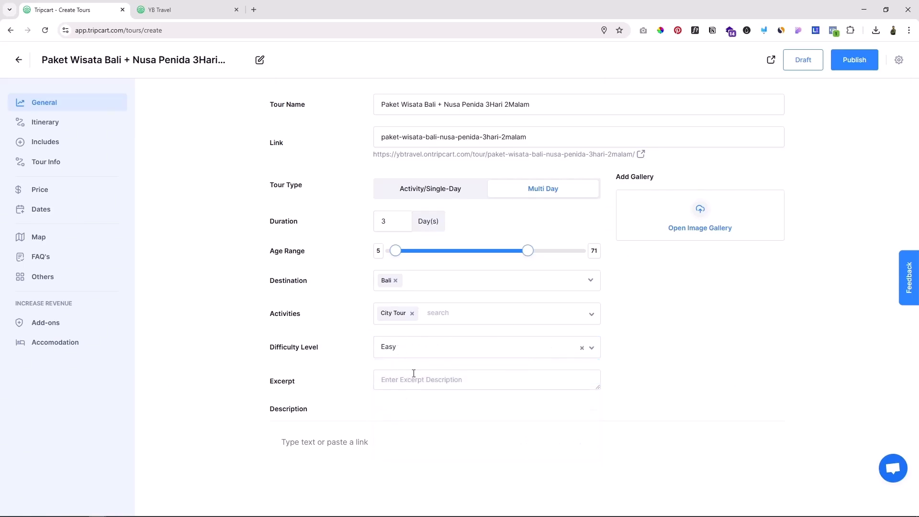
Step: Set the excerpt to "Nikmati liburan yang tak terlupakan dengan mengunjungi destinasi terbaik di Bali dan Nusa Penida dalam satu paket istimewa"
left_click_drag(281, 381, 288, 381)
left_click(413, 378)
type("Nikmati liburan yang tak terlupakan dengan mengunjungi destinasi terbaik di Bali dan Nusa Penida dalam satu paket istimewa")
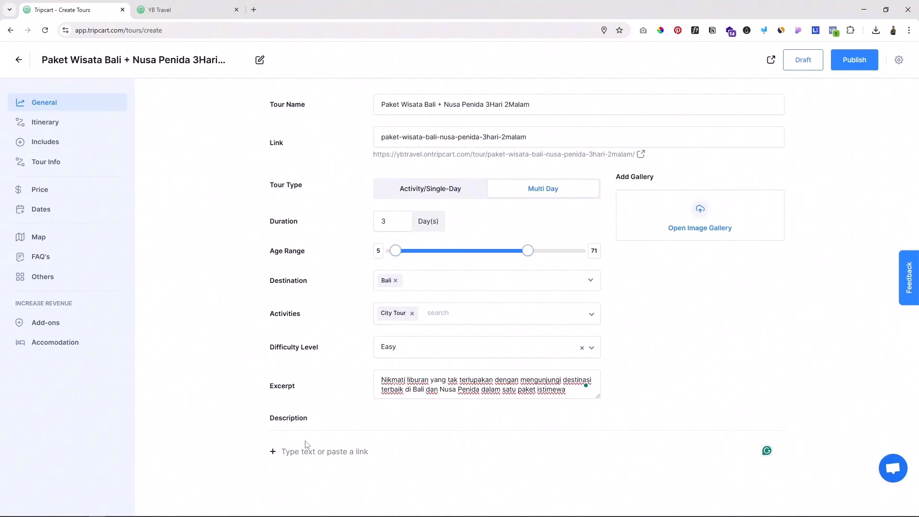
Step: Paste the Bali and Nusa Penida package paragraph beginning "Nikmati liburan yang tak terlupakan" into the description and start a new line below it
left_click(325, 451)
type("Nikmati liburan yang tak terlupakan dengan mengunjungi destinasi terbaik di Bali dan Nusa Penida dalam satu paket istimewa! Kami telah merancang paket ini untuk kamu yang ingin menikmati keindahan alam dan budaya Bali serta pesona Nusa Penida yang terkenal dengan pantai dan pemandangannya yang luar biasa.")
scroll(544, 454, "down", 1)
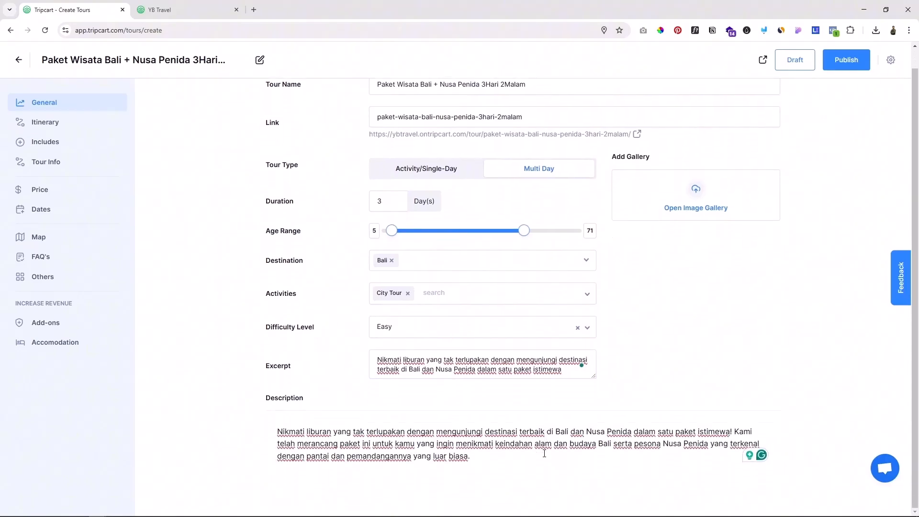
key("Return")
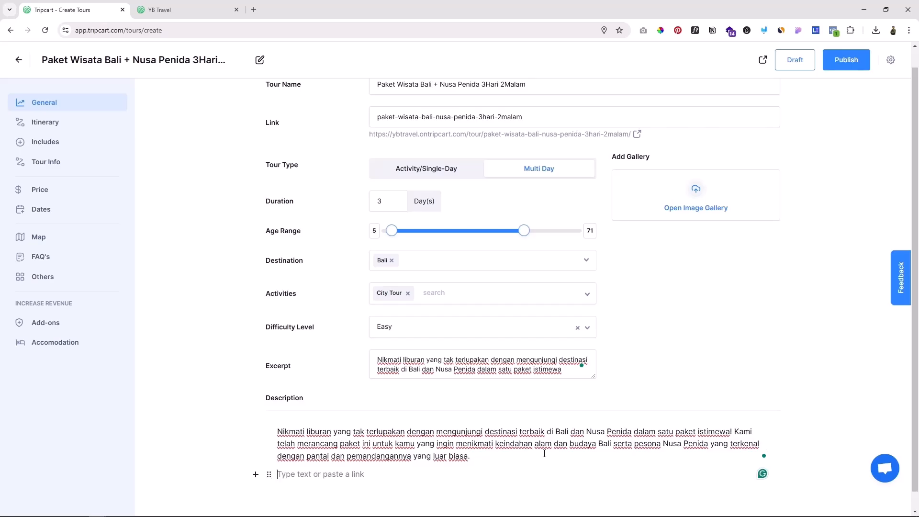
scroll(493, 449, "down", 1)
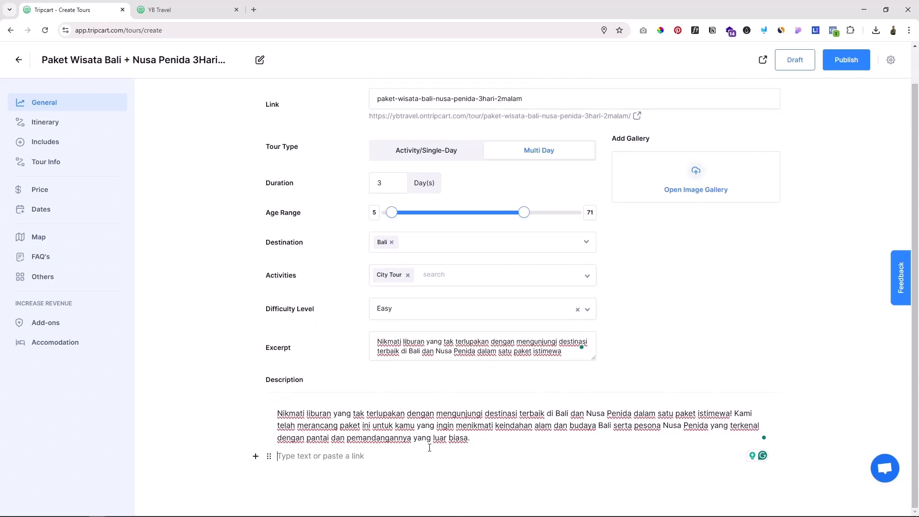
Step: Remove the empty line below the description and upload the destination photos to the media library for the tour gallery
key("BackSpace")
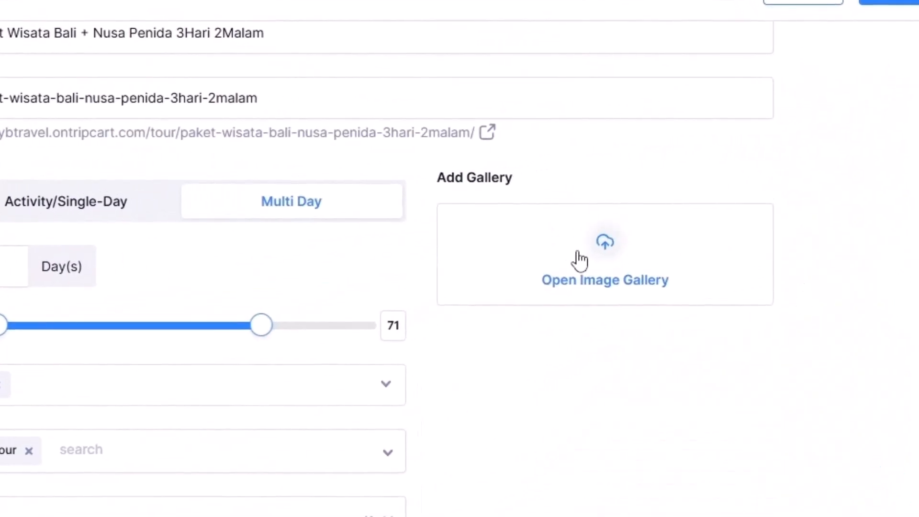
left_click(607, 261)
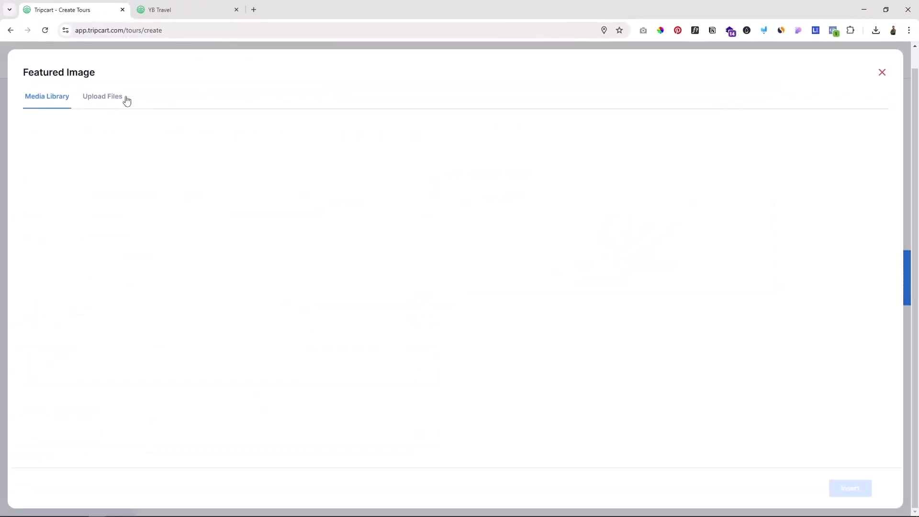
left_click(124, 98)
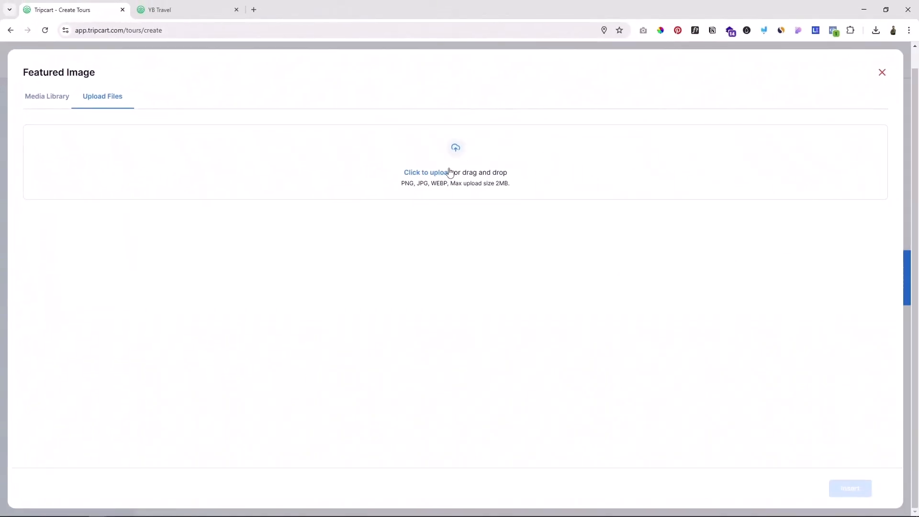
left_click(521, 189)
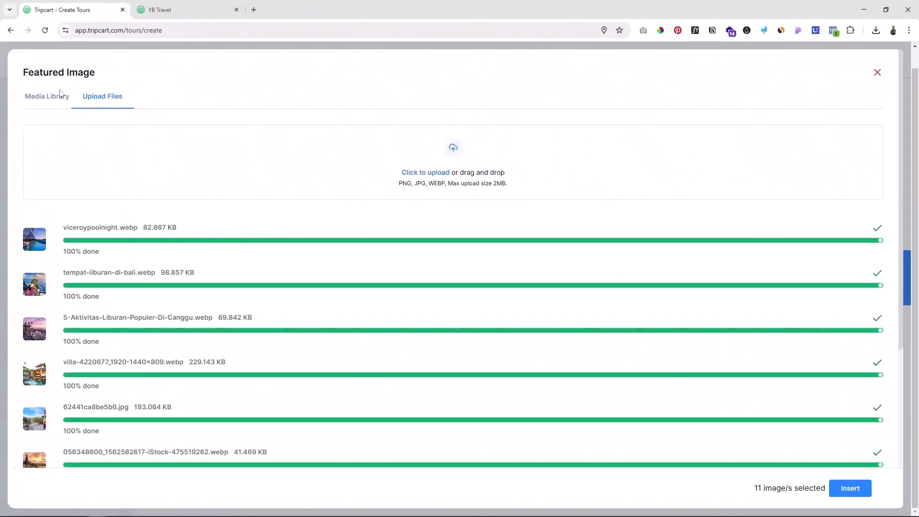
left_click(61, 102)
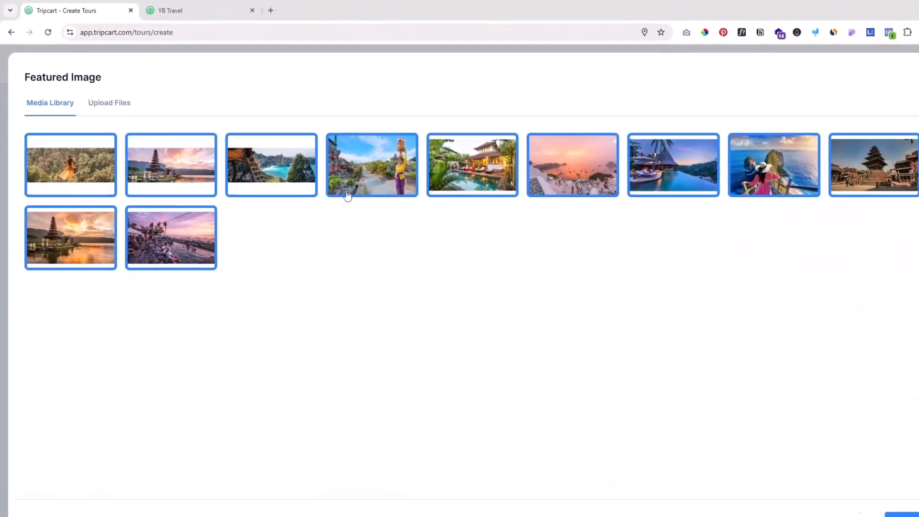
Step: Deselect all the newly uploaded photos in the media library
left_click(713, 335)
left_click(508, 309)
left_click(186, 161)
left_click(78, 164)
left_click(91, 246)
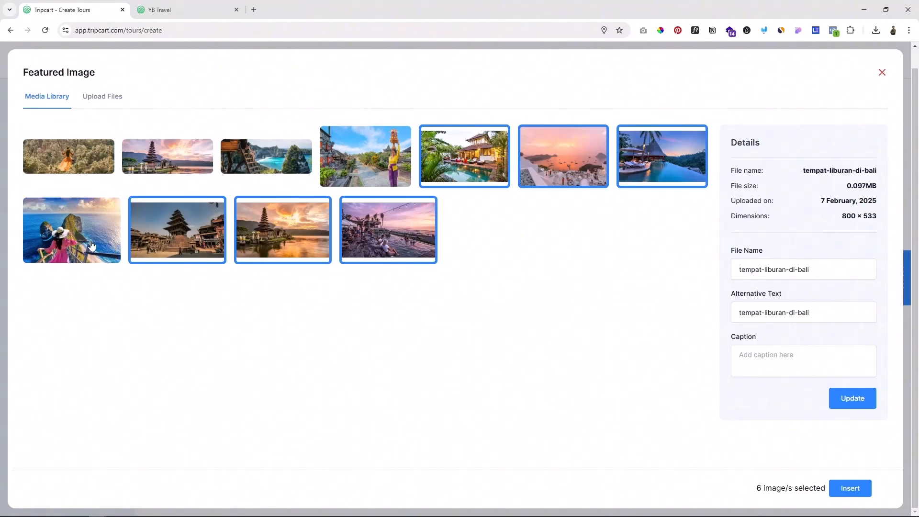
left_click(183, 241)
left_click(282, 241)
left_click(366, 241)
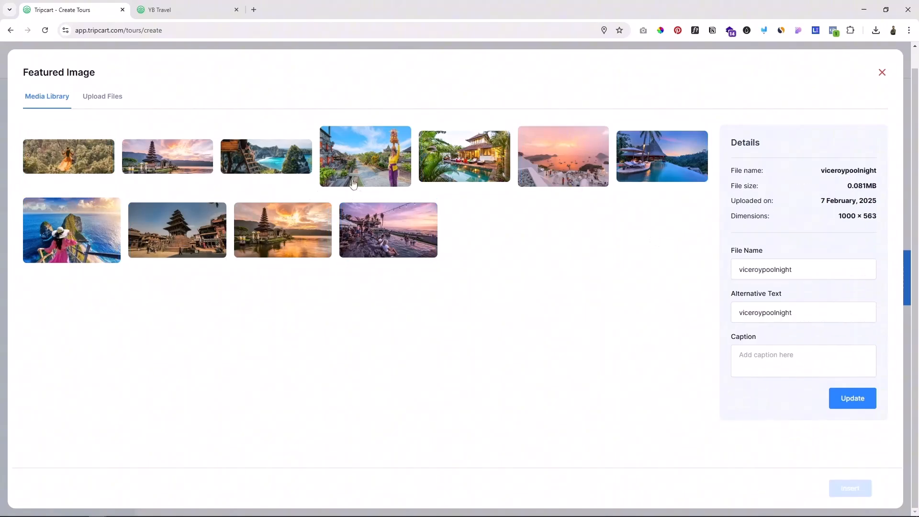
Step: Insert the village street, pink harbour sunset, pool, cliff viewpoint, orange-sky lake temple and seaside crowd photos into the tour gallery
left_click(365, 167)
left_click(574, 175)
left_click(658, 165)
left_click(71, 230)
left_click(282, 229)
left_click(388, 229)
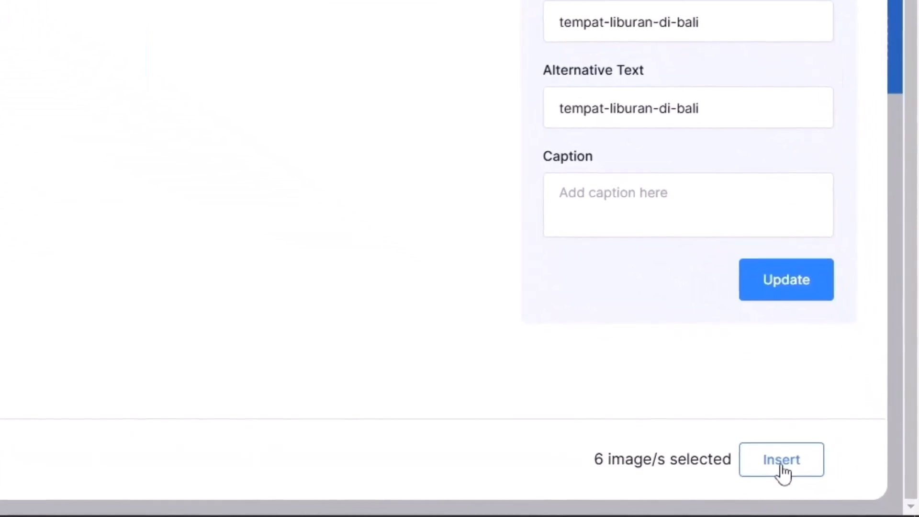
left_click(850, 487)
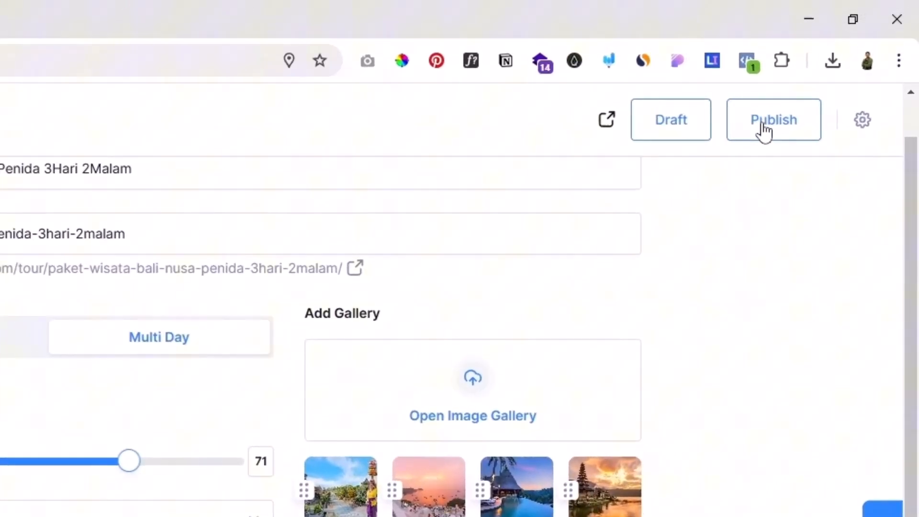
Step: Publish the tour and open its live page
left_click(764, 129)
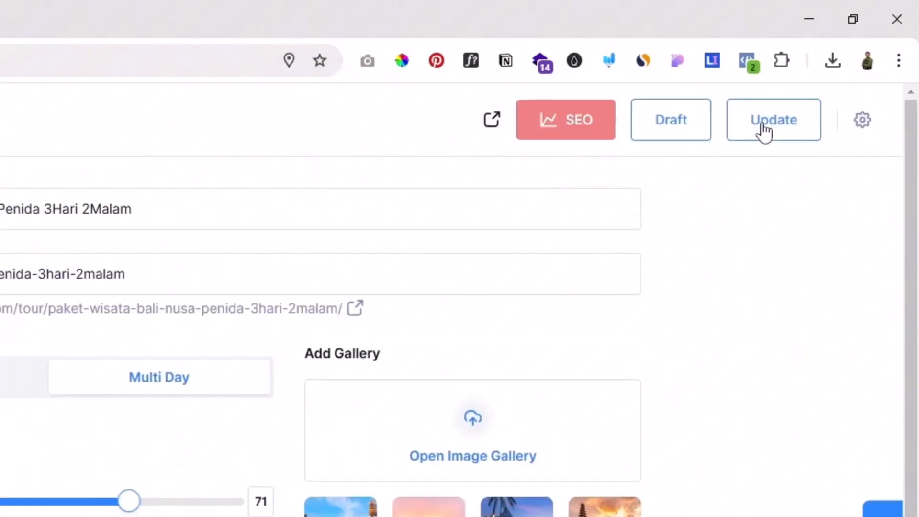
left_click(492, 129)
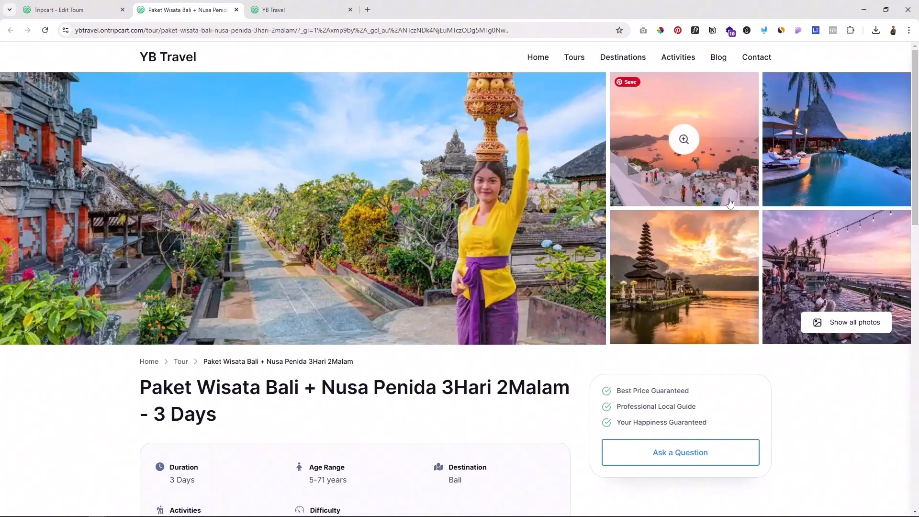
Step: Review the published tour page's photo gallery, title, trip details and overview text
scroll(827, 459, "down", 1)
left_click_drag(225, 320, 125, 277)
scroll(239, 346, "down", 1)
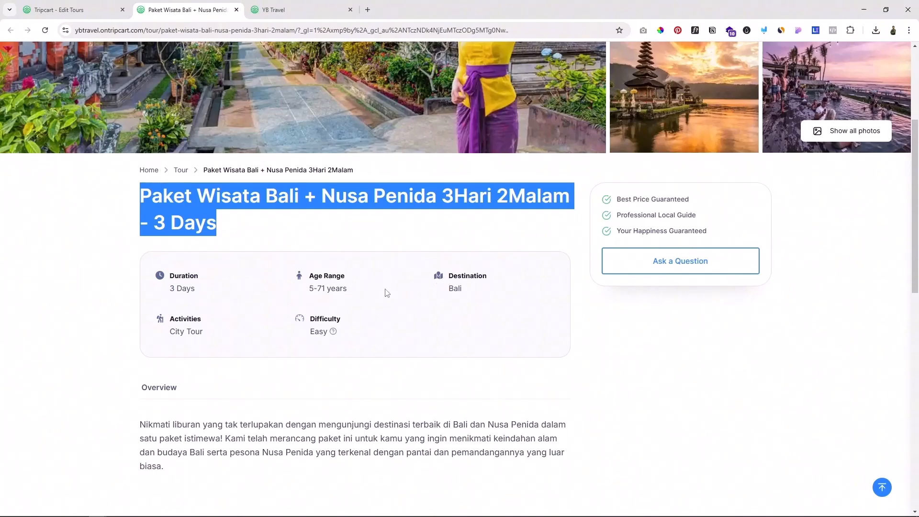
left_click(460, 277)
left_click_drag(460, 277, 474, 277)
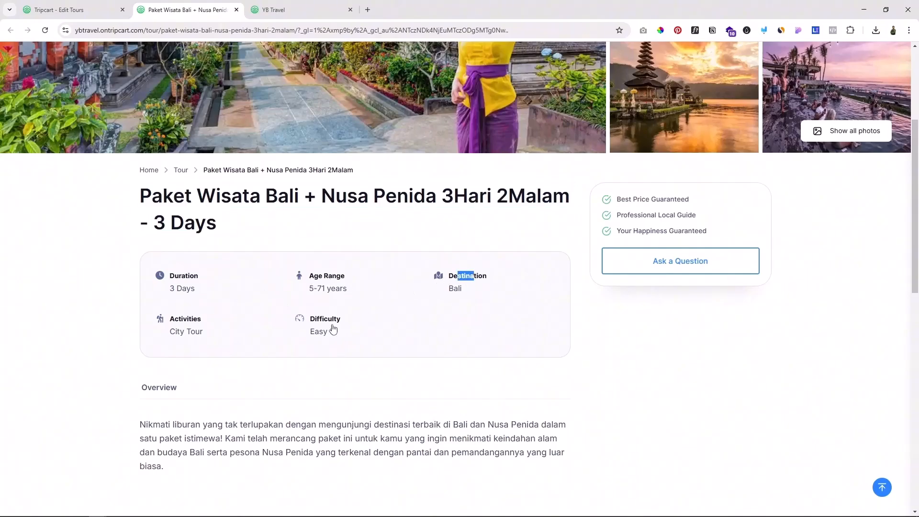
left_click_drag(320, 319, 337, 319)
scroll(205, 290, "down", 2)
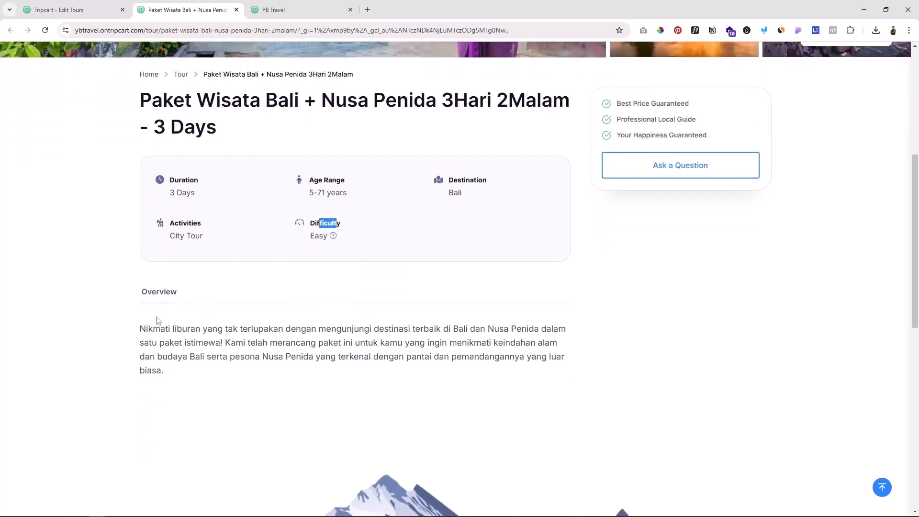
scroll(180, 357, "down", 2)
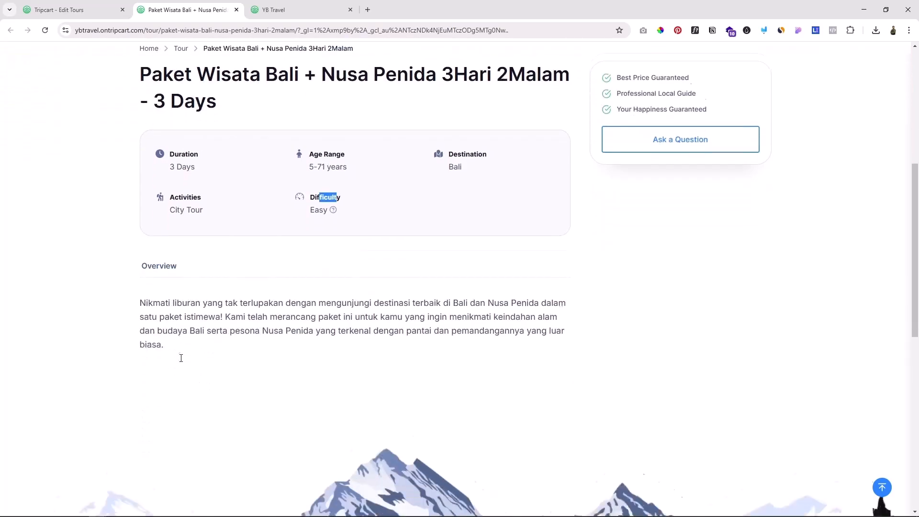
scroll(182, 306, "up", 2)
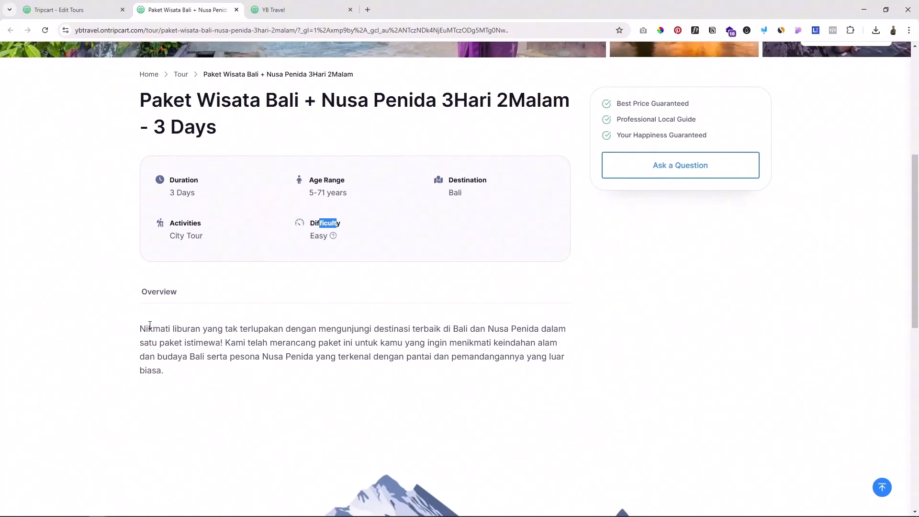
left_click_drag(146, 326, 211, 356)
scroll(360, 368, "up", 2)
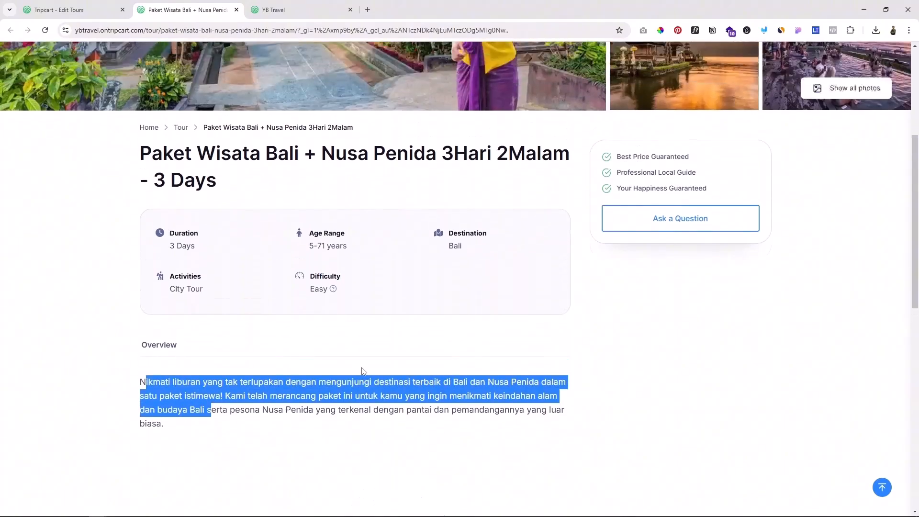
scroll(361, 366, "up", 4)
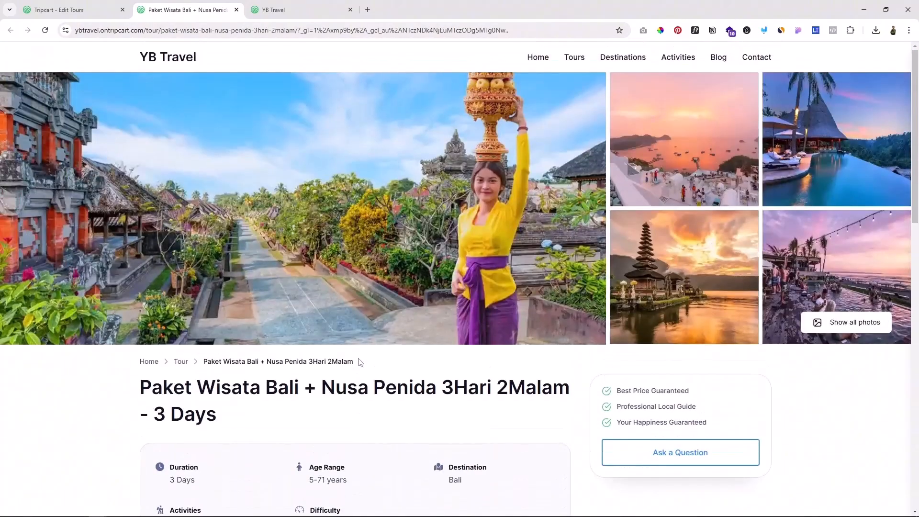
Step: Return to the tour editor and change the itinerary's section title to "Rencana Perjalanan"
left_click(58, 10)
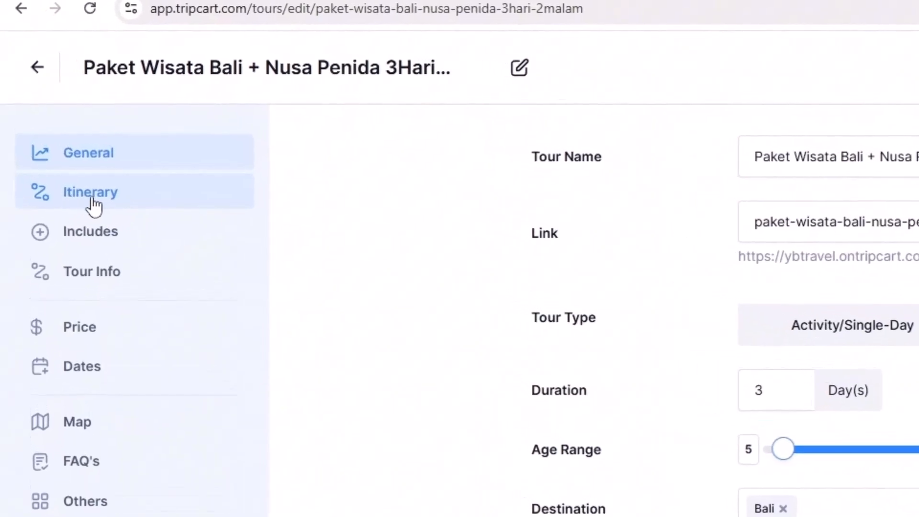
left_click(92, 206)
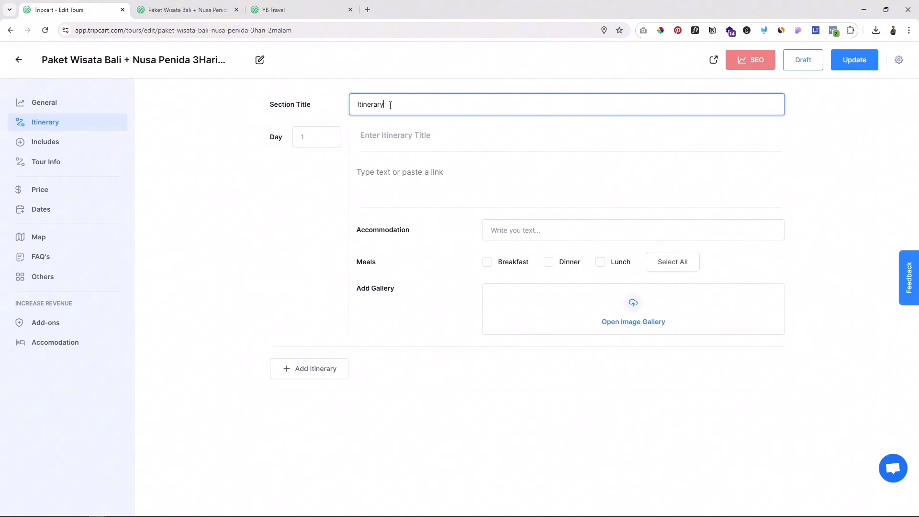
double_click(368, 105)
type("Rencana Perjalanan")
left_click(207, 168)
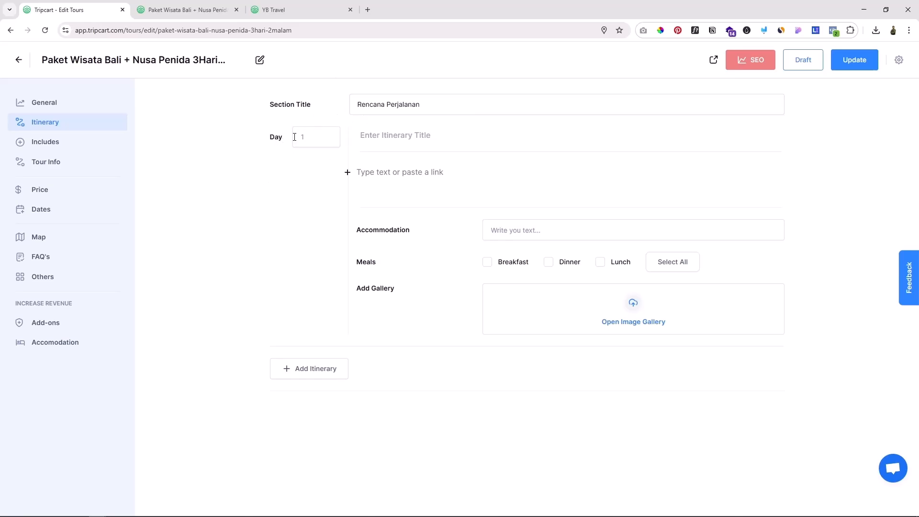
Step: Set the first itinerary entry to day 1, title it "Airport-Pandawa-Uluwatu-Jimbaran" and paste the activity list beginning "Dijemput di airport Ngurah Rai Bali"
left_click(323, 138)
left_click(311, 197)
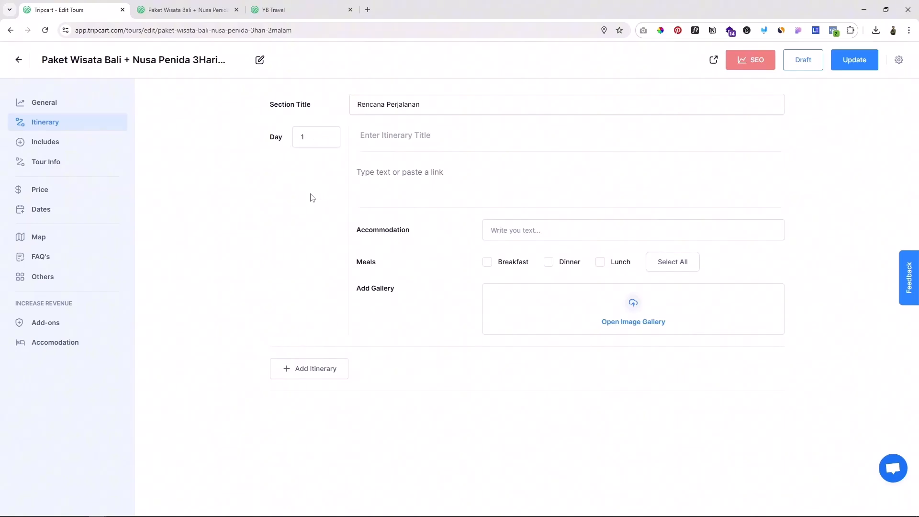
left_click(371, 139)
type("Airport-Pandawa-Uluwatu-Jimbaran")
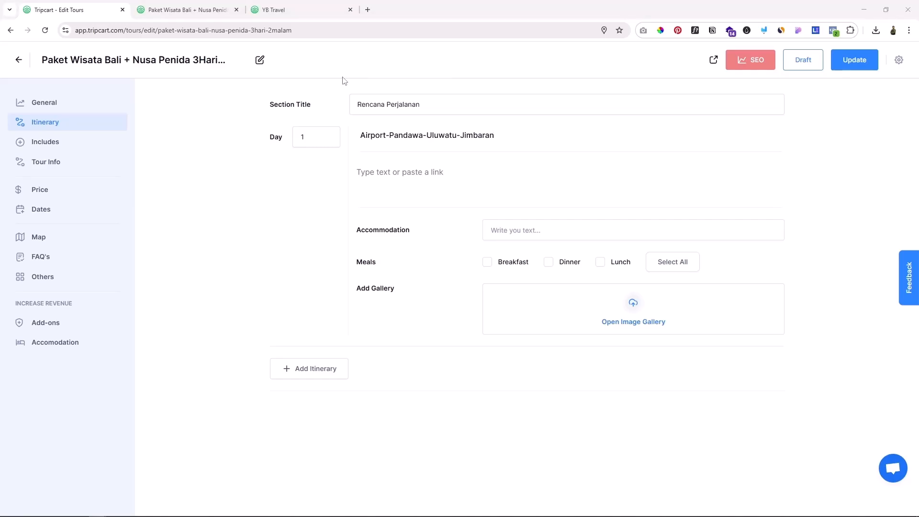
left_click(371, 175)
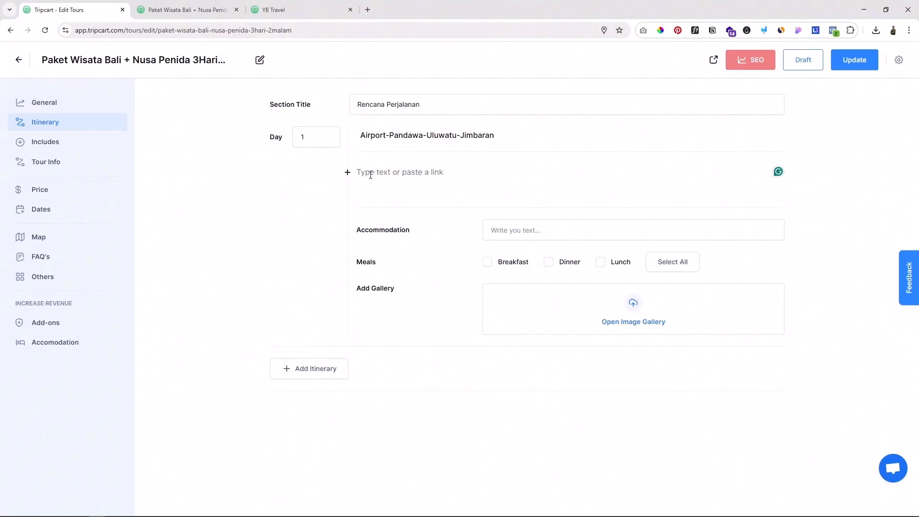
type("Dijemput di airport Ngurah Rai Bali. Tour ke Pantai Pandawa Dilanjutkan ke Uluwatu. Makan malam seafood di tepi pantai Jimbaran. Check in hotel dan beristirahat.")
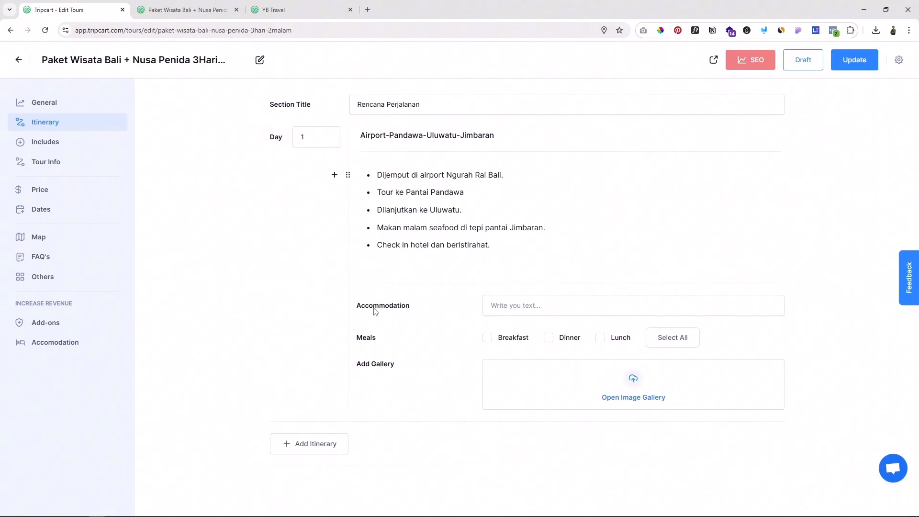
Step: Set day 1's accommodation to Hotel POP and include Dinner as its meal
left_click(498, 306)
type("Hotel POP")
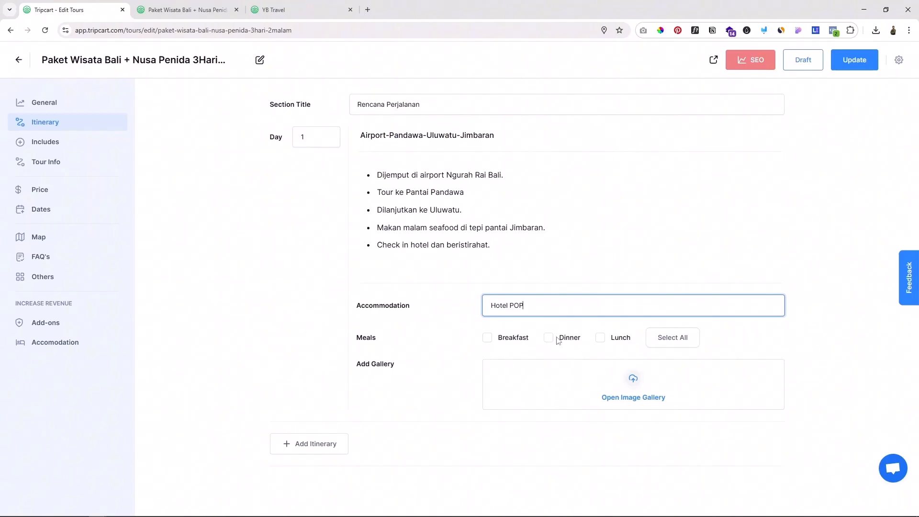
left_click(553, 339)
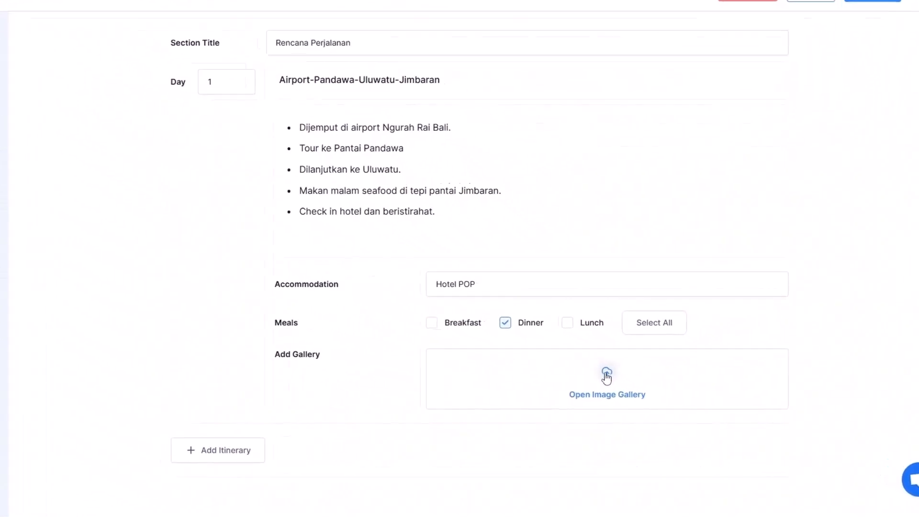
Step: Add the purple-sunset seaside crowd photo from the media library to day 1's gallery
left_click(512, 350)
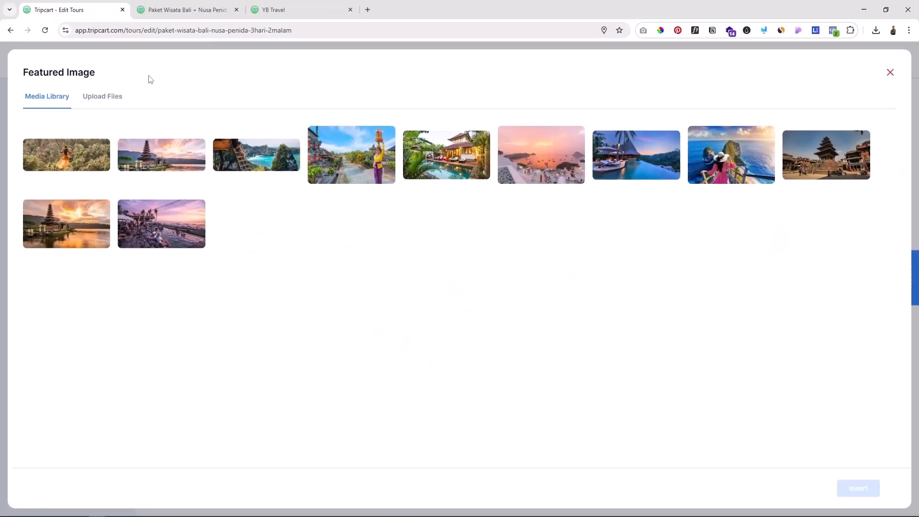
left_click(110, 101)
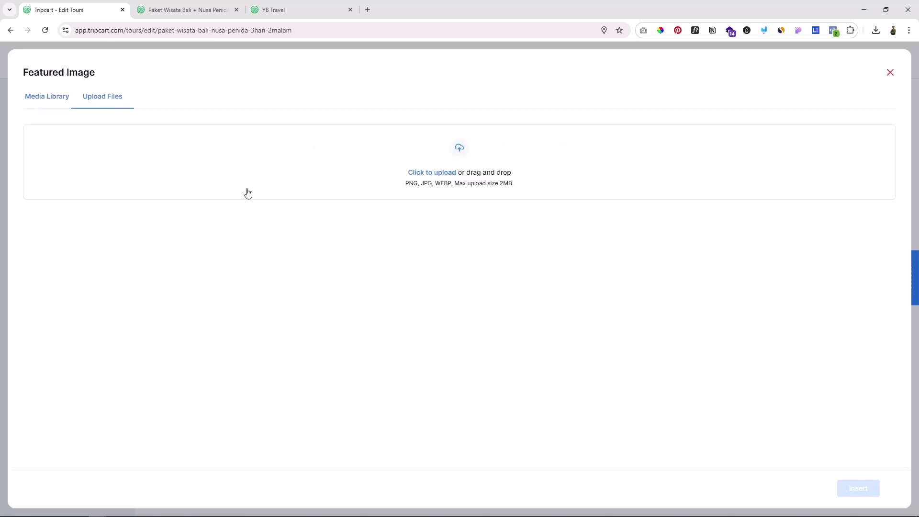
left_click(36, 97)
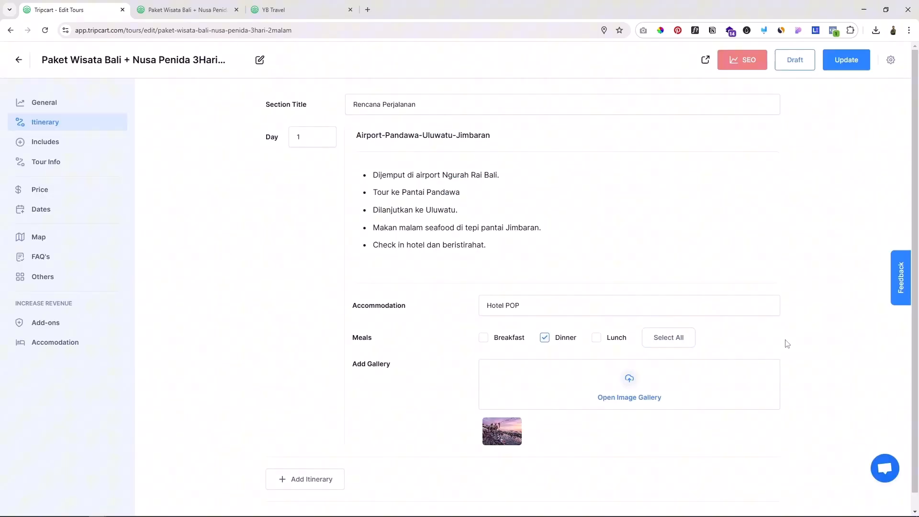
scroll(788, 341, "down", 1)
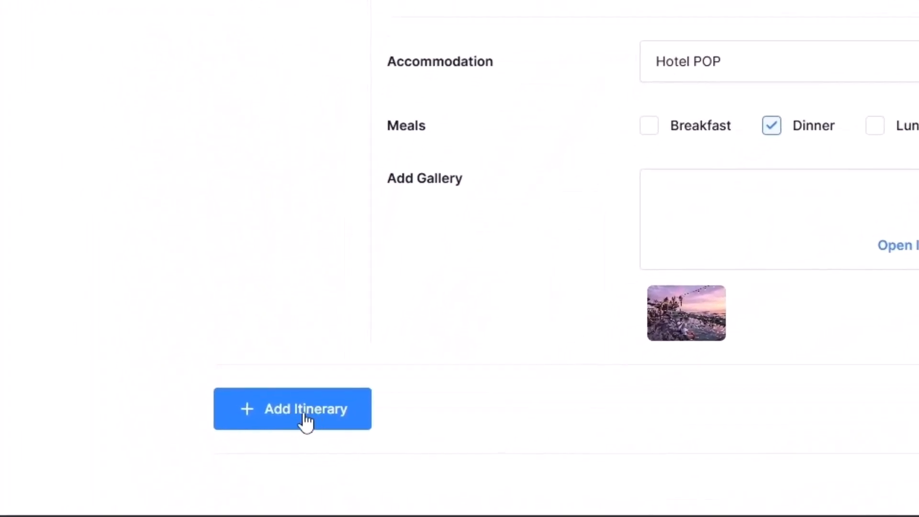
Step: Add a second itinerary entry for day 2 with the title "Nusa Penida Tour"
left_click(302, 421)
scroll(287, 369, "down", 3)
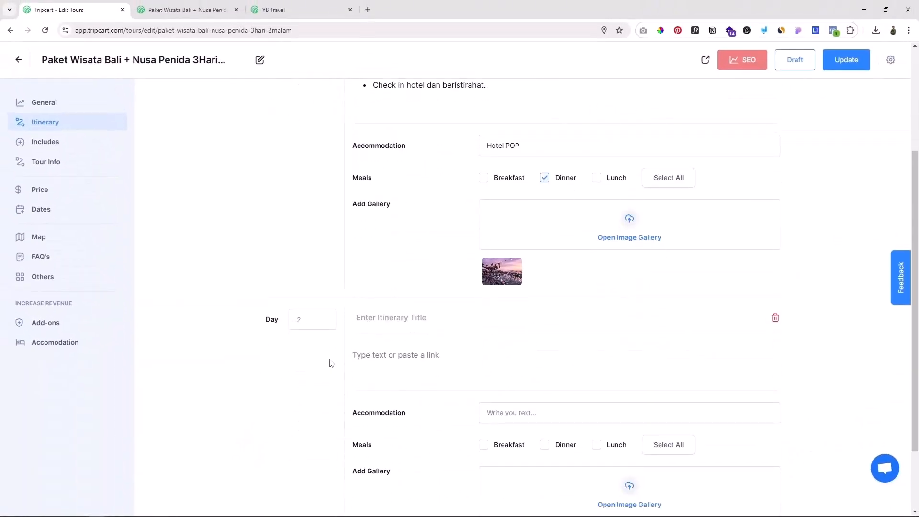
left_click(303, 321)
scroll(320, 381, "down", 2)
left_click(394, 235)
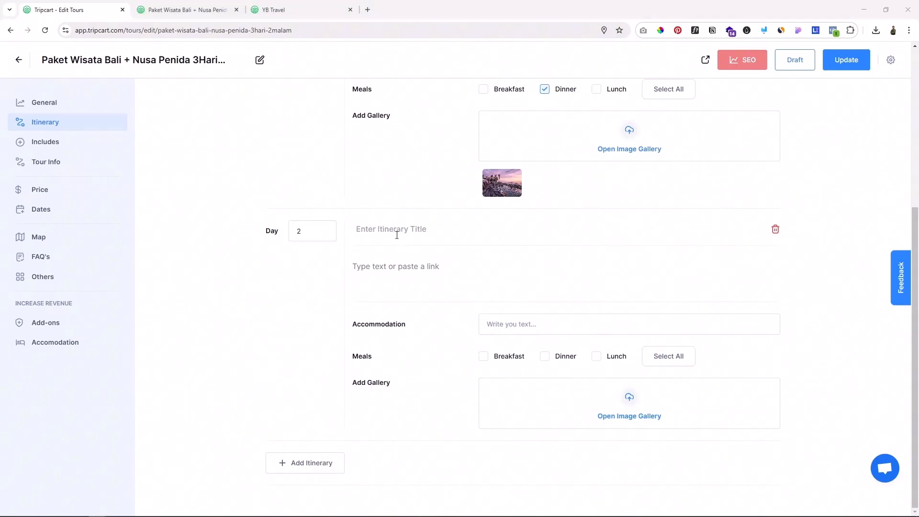
type("Nusa Penida Tour")
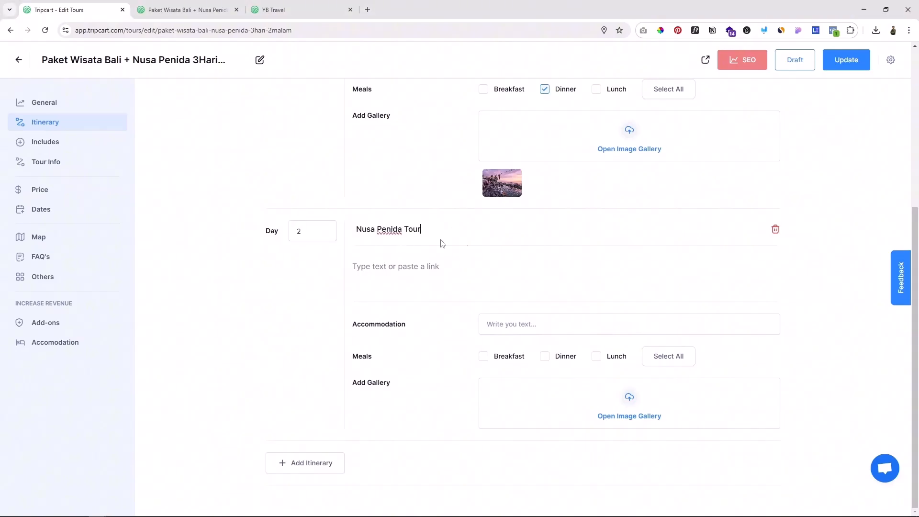
Step: Fill in day 2 with the activity list beginning "Makan pagi di hotel, tour start", Hotel POP, all three meals and the lakeside temple sunset photo
key("Tab")
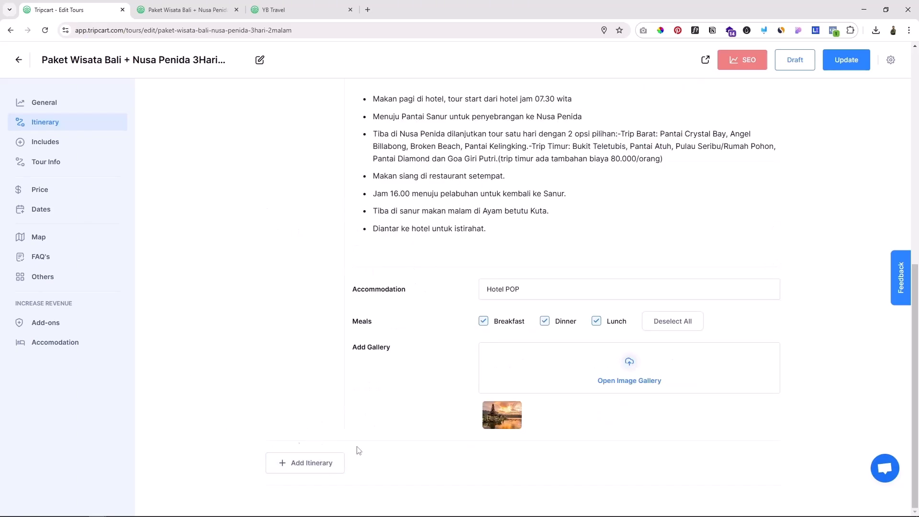
Step: Add a day 3 itinerary entry titled "Tanjung Benoa – Kuta around – Airport" with the list beginning "Makan pagi di hotel, dilanjutkan check out", and update the tour
left_click(305, 463)
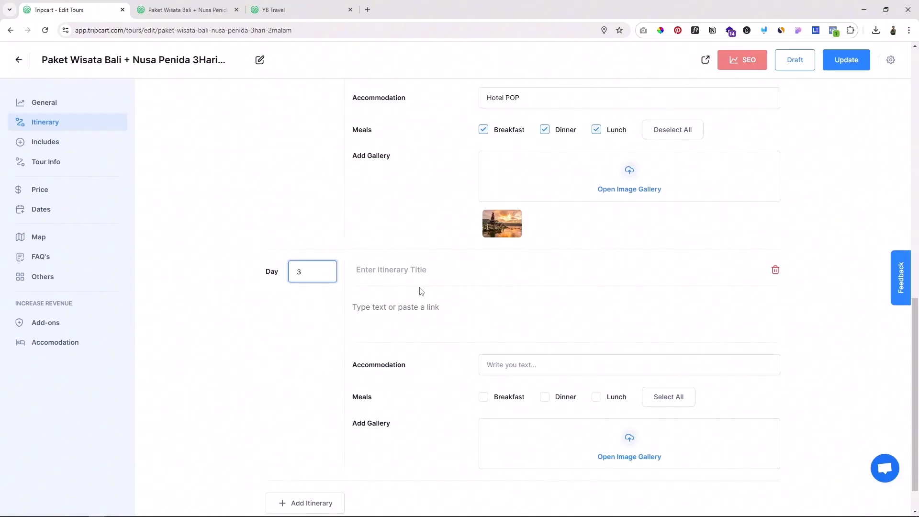
scroll(421, 291, "down", 1)
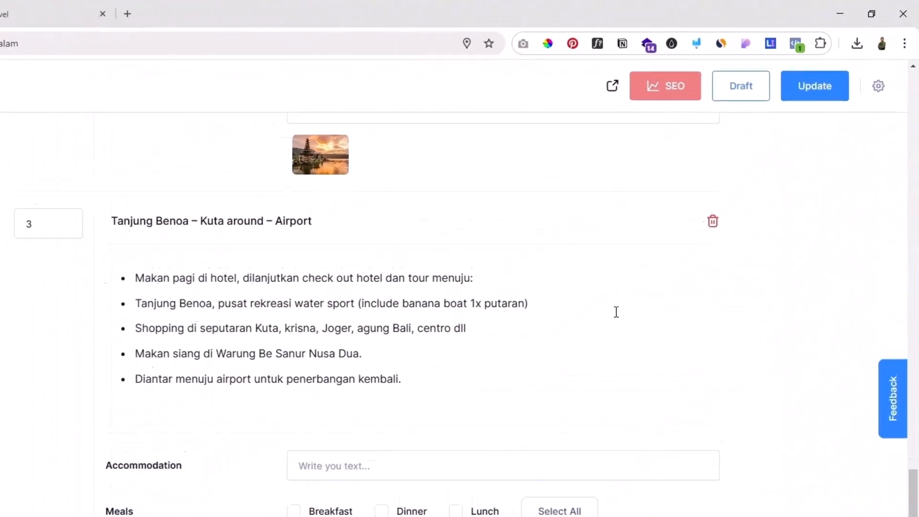
left_click(763, 131)
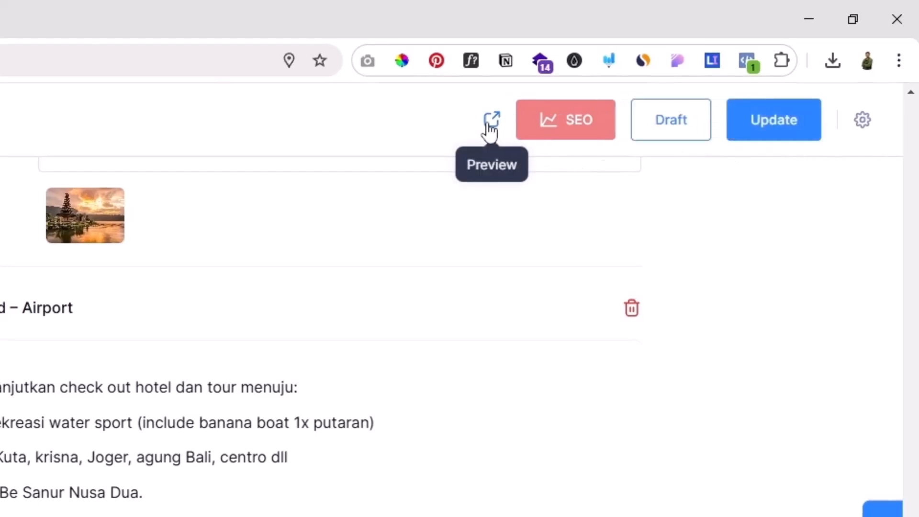
Step: Preview the tour page and examine day 1's activities, photo, accommodation and meals in the Rencana Perjalanan section
left_click(492, 120)
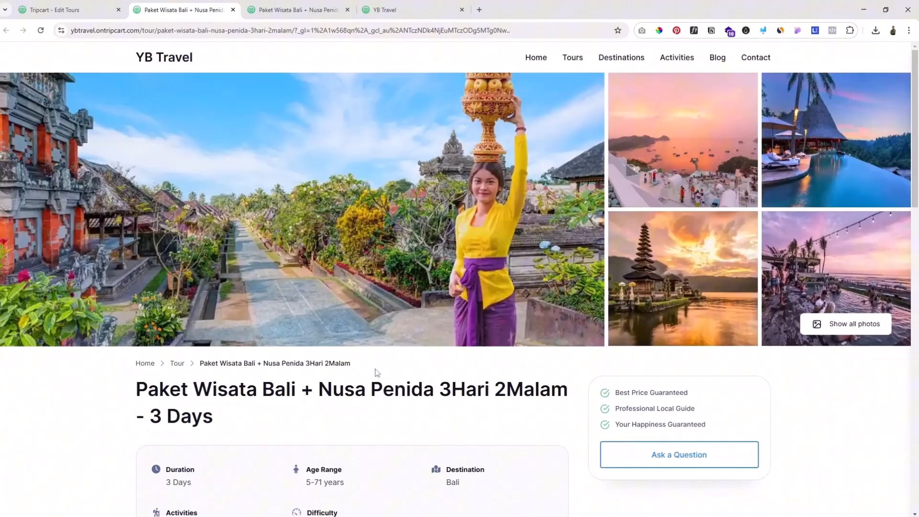
scroll(376, 373, "down", 10)
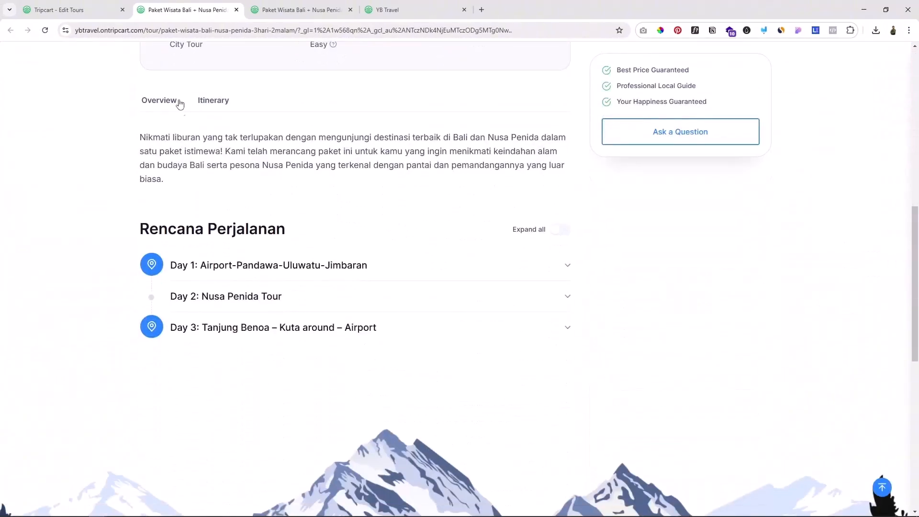
left_click(218, 105)
left_click(567, 266)
scroll(195, 261, "down", 1)
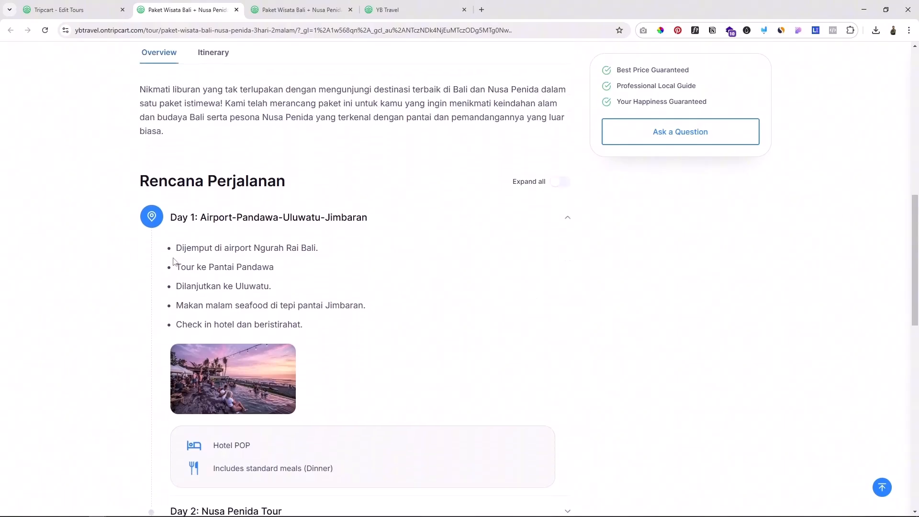
scroll(326, 340, "down", 2)
mouse_move(241, 286)
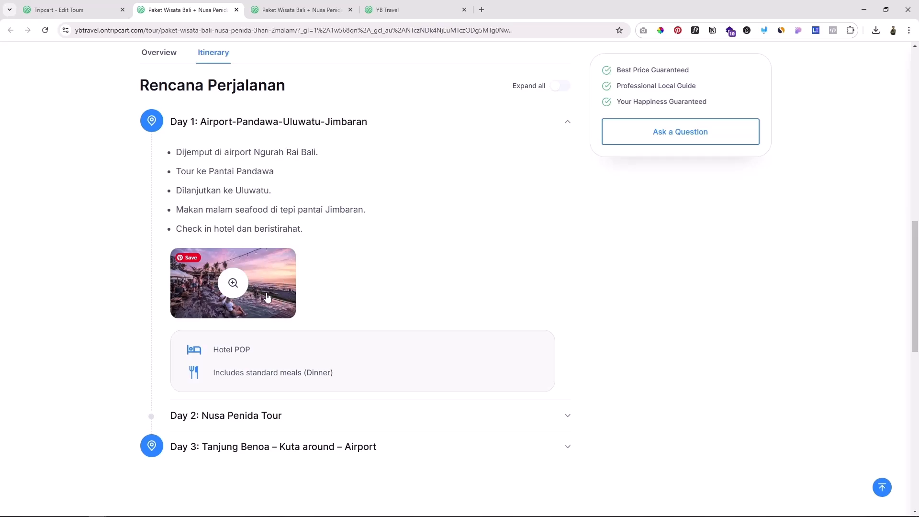
scroll(304, 310, "down", 2)
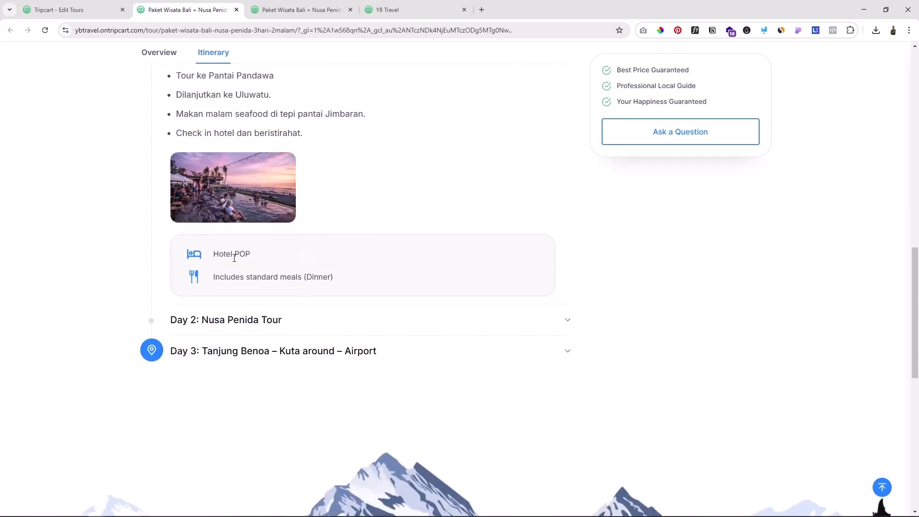
left_click_drag(247, 254, 220, 257)
left_click_drag(279, 277, 312, 280)
Step: Expand days 2 and 3 on the previewed page and examine their activities, accommodation and meal details
left_click(510, 321)
scroll(242, 189, "down", 4)
scroll(320, 253, "down", 5)
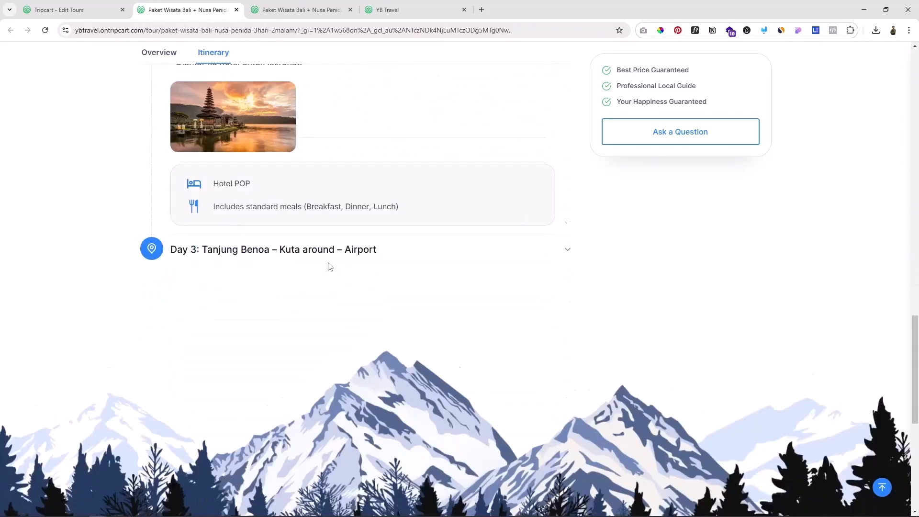
left_click(332, 220)
scroll(369, 237, "up", 2)
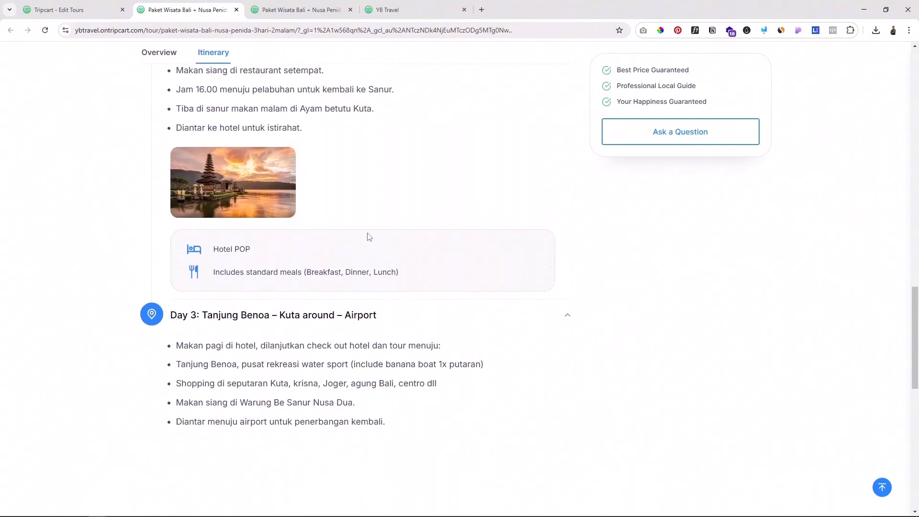
scroll(369, 237, "down", 2)
scroll(374, 249, "up", 1)
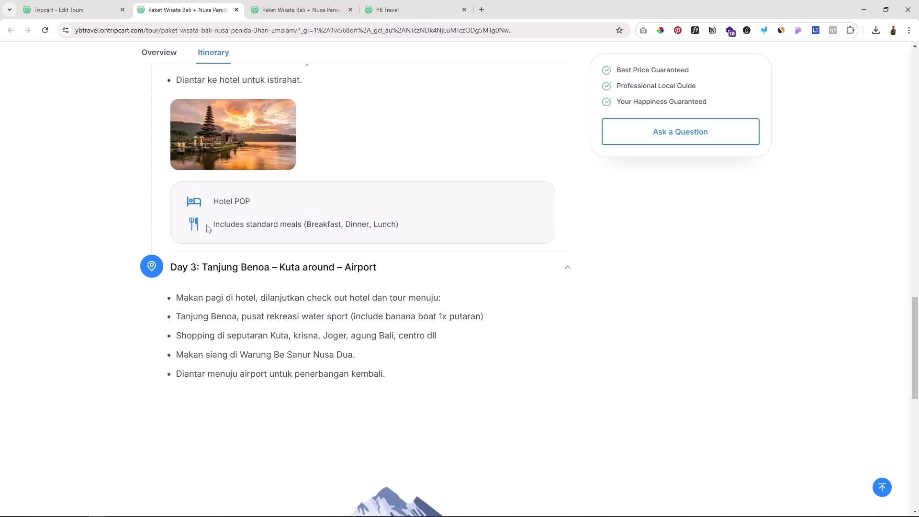
left_click_drag(246, 225, 224, 225)
scroll(254, 414, "down", 2)
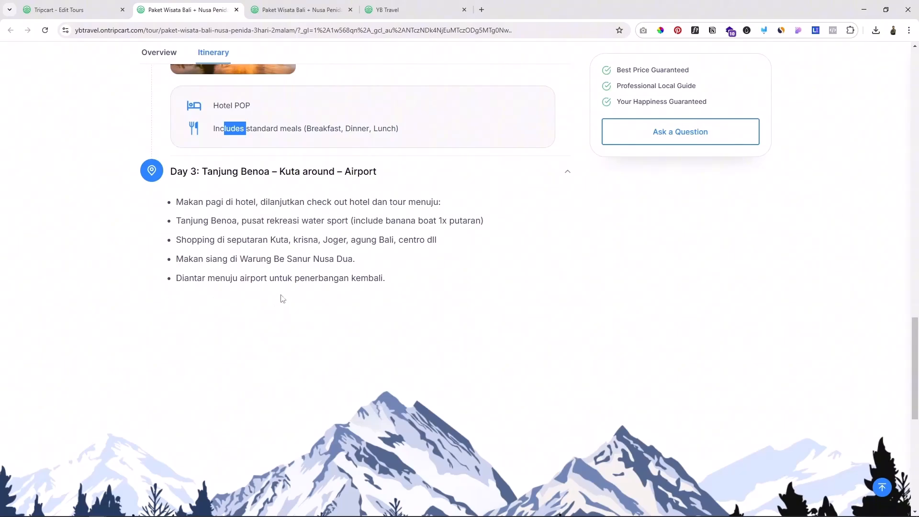
left_click_drag(219, 172, 307, 174)
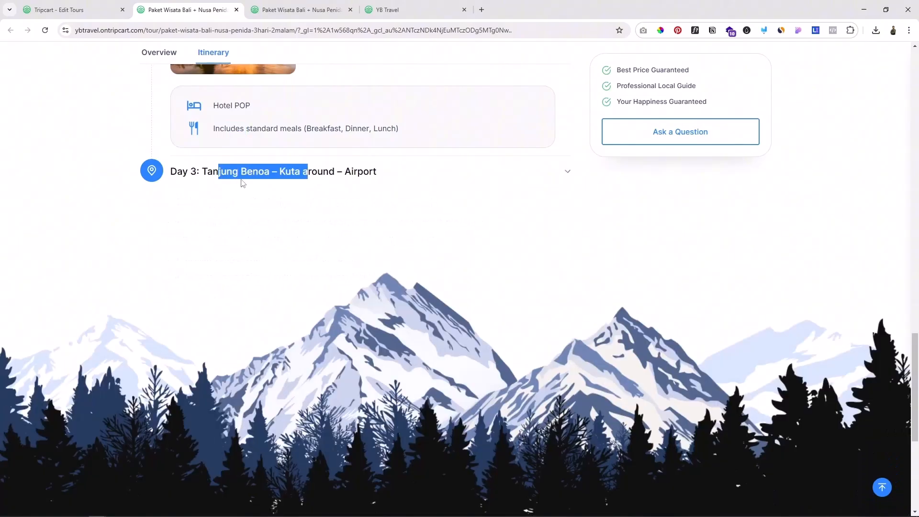
left_click(556, 178)
left_click_drag(216, 221, 298, 259)
Step: Return to the tour editor and compare the accommodation, meals and gallery fields of days 2 and 3
left_click(82, 10)
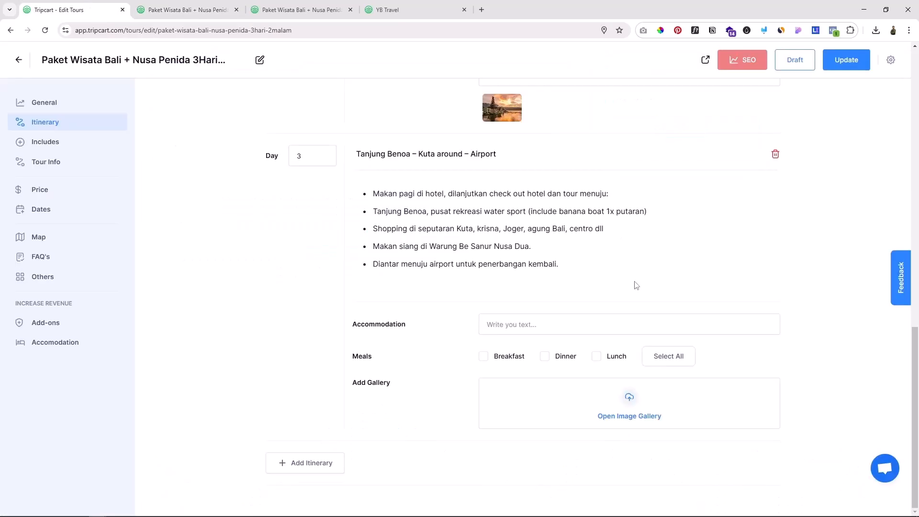
scroll(635, 285, "up", 2)
scroll(634, 279, "up", 3)
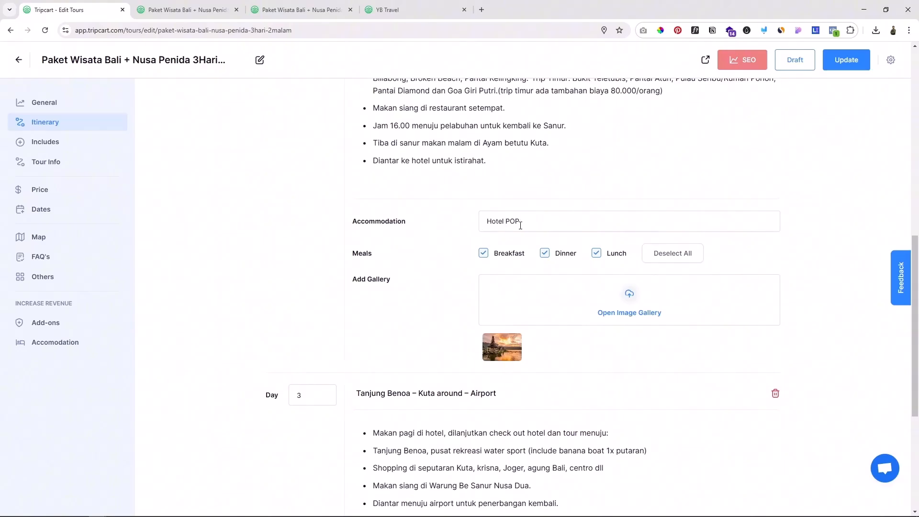
scroll(557, 382, "down", 4)
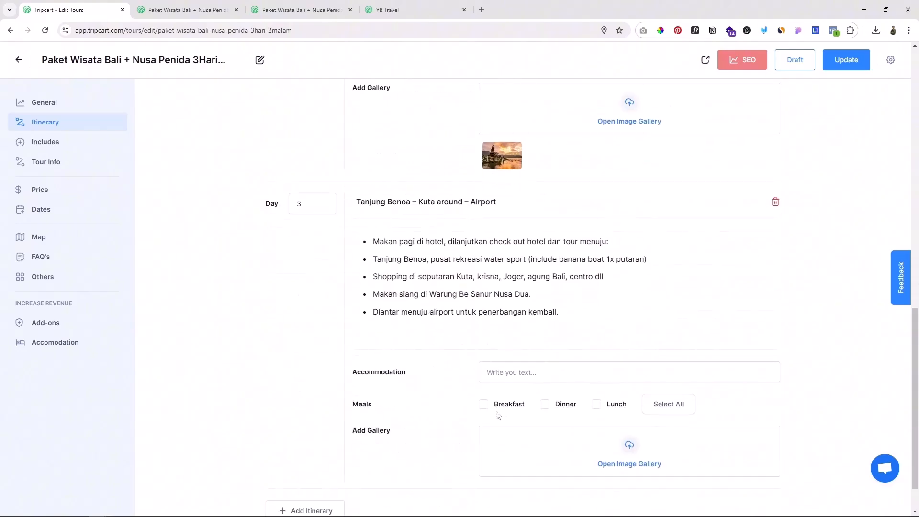
scroll(498, 415, "down", 1)
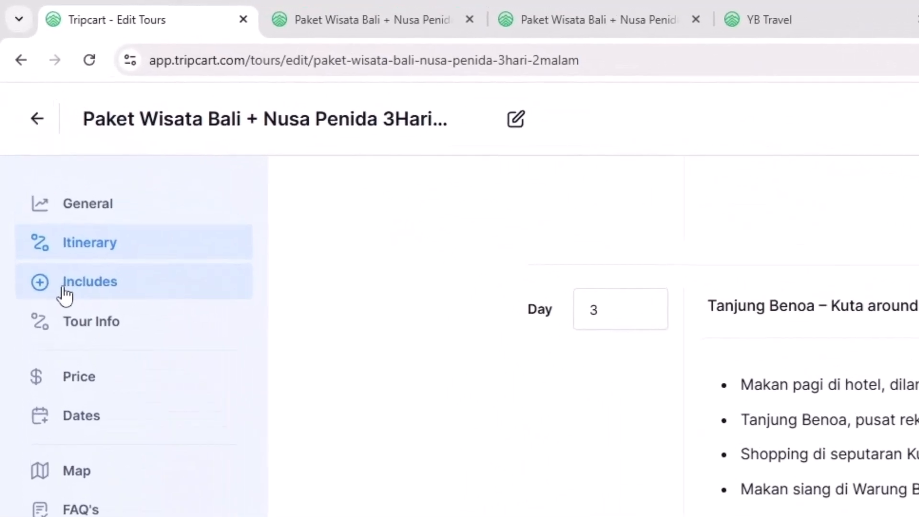
Step: Title the tour's includes "Paket Sudah termasuk" and paste the list beginning "2 malam menginap di hotel yang dipilih (sekamar berdua)"
left_click(77, 294)
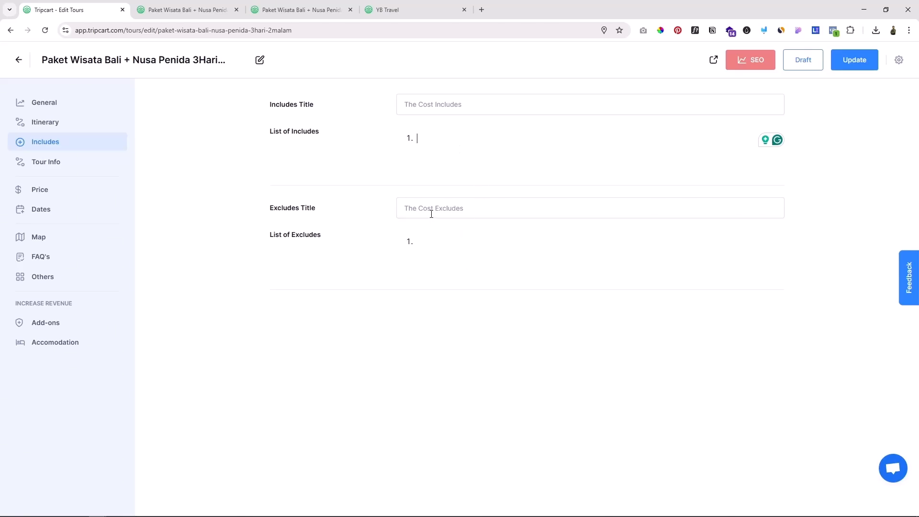
left_click(417, 108)
type("Paket Sudah termasuk")
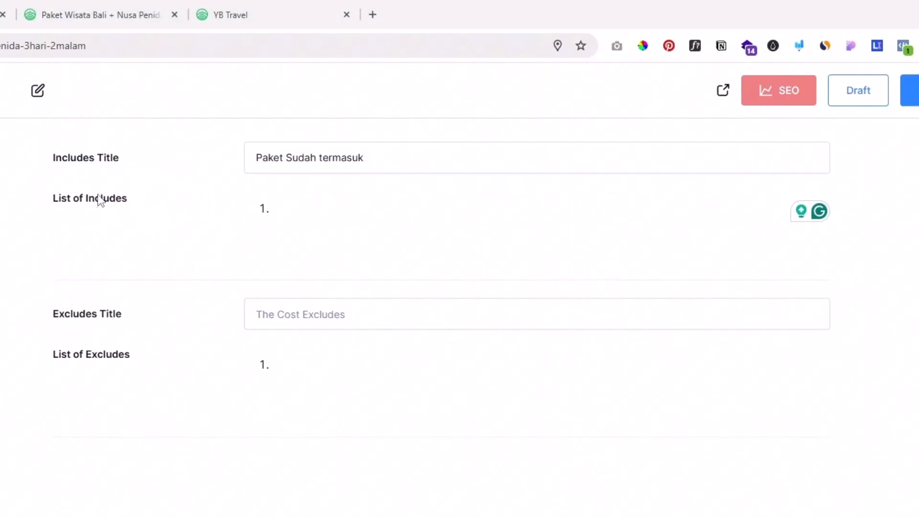
left_click(293, 209)
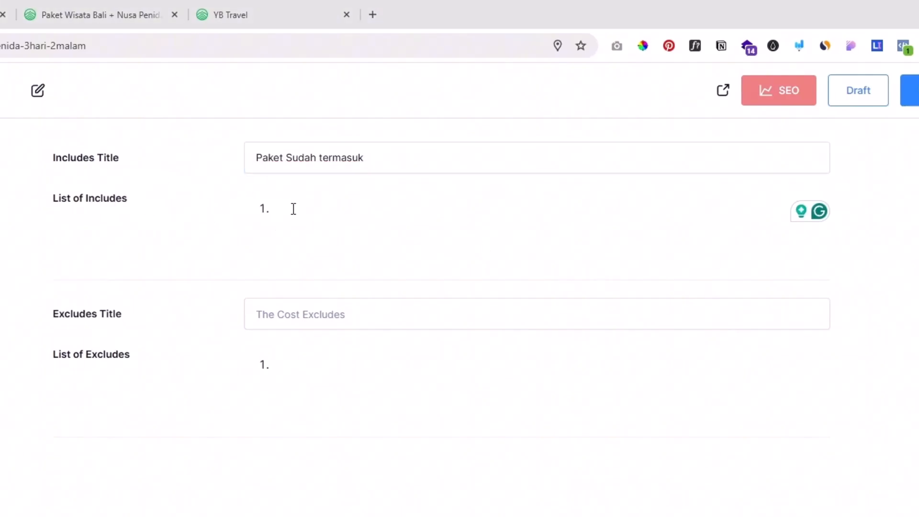
type("2 malam menginap di hotel yang dipilih (sekamar berdua) Private transport, sesuai program diatas. Tiket fastboat ke Nusa Penida (pp) Tour satu hari di Nusa Penida. Semua tiket masuk objek wisata sesuai program. 1x Banana boat di Tanjung Benoa. 2x Makan Pagi di hotel(B), 2x Makan Siang (L) dan 2x Makan Malam (D) Air mineral 1 botol per hari selama tour Sopir merangkap pemandu wisata")
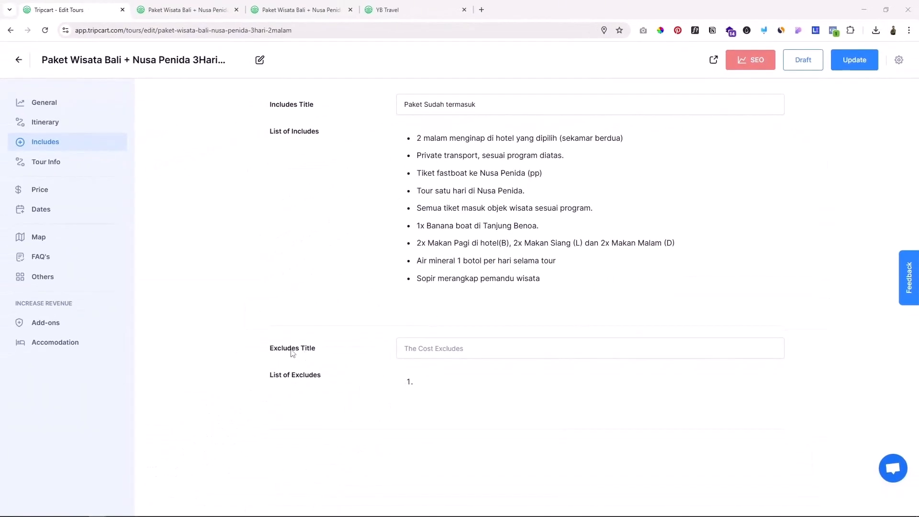
Step: Title the excludes "Belum termasuk", paste the list beginning "Voucher water sport di Tanjung Benoa", and update the tour
left_click(424, 347)
type("Belum termasuk")
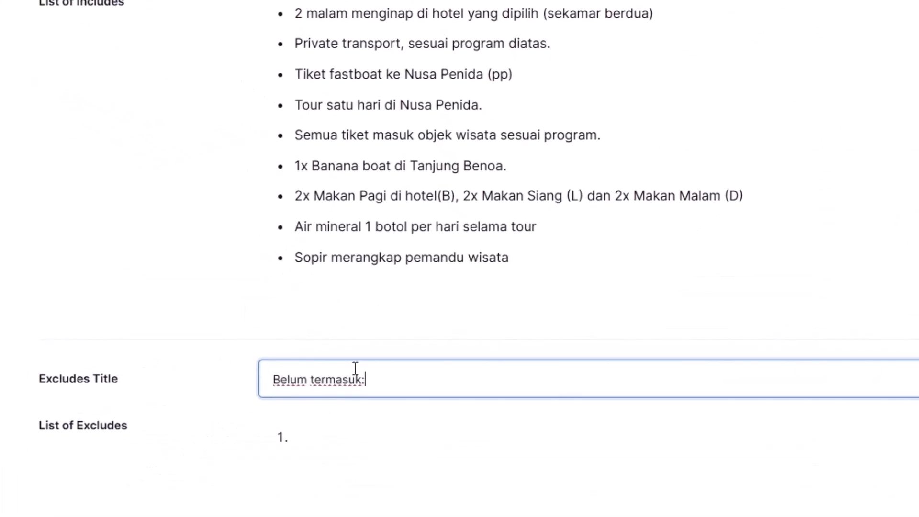
left_click(318, 443)
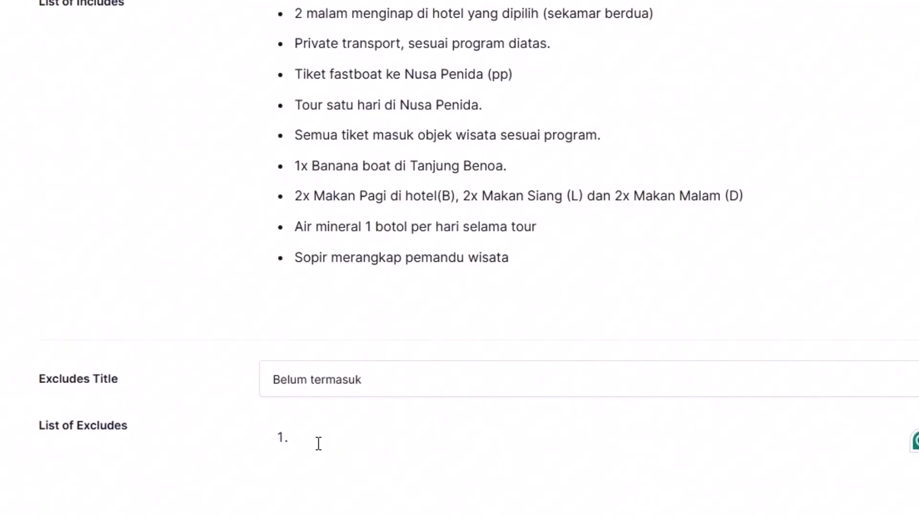
type("Voucher water sport di Tanjung Benoa (selain Banana boat). Tiket pesawat / transportasi dari daerah asal menuju Bali Tipping (sukarela) Asuransi perjalanan wisata.")
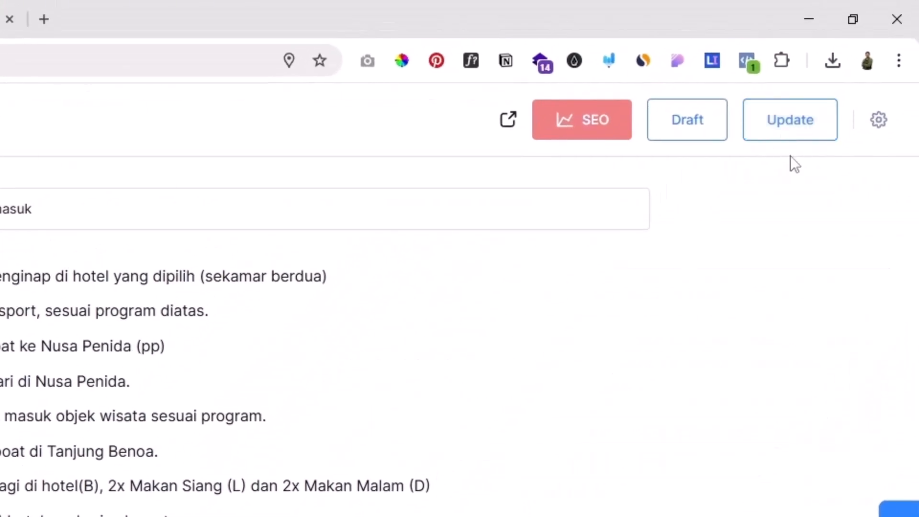
left_click(783, 136)
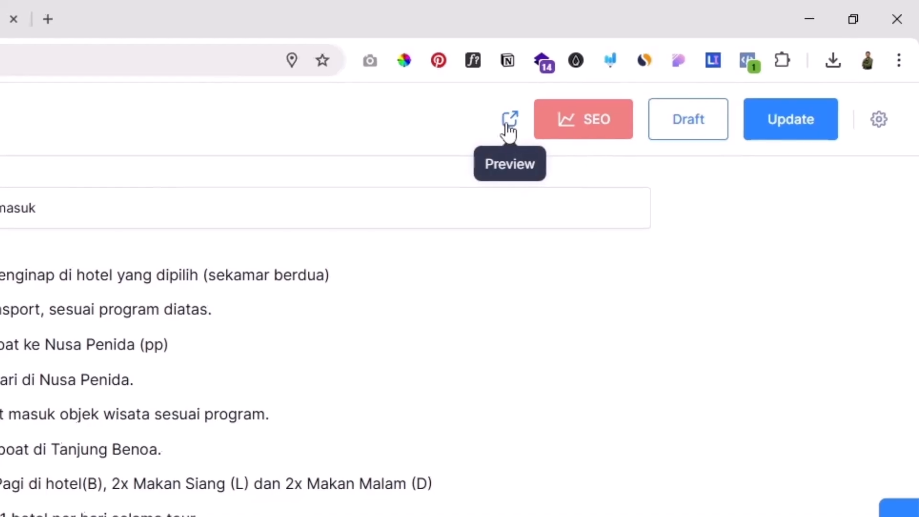
Step: Preview the tour page and examine the included and excluded cost lists below the itinerary
left_click(507, 119)
scroll(418, 291, "down", 6)
scroll(418, 291, "down", 7)
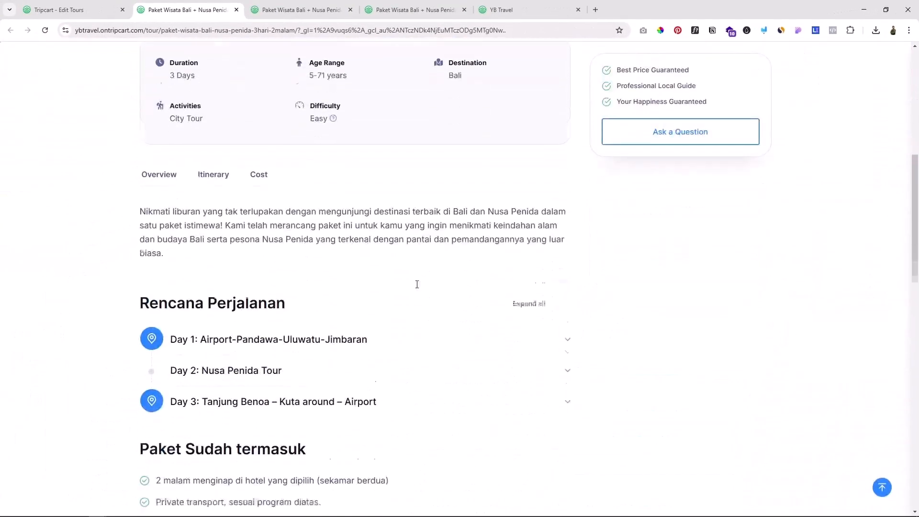
scroll(377, 253, "down", 2)
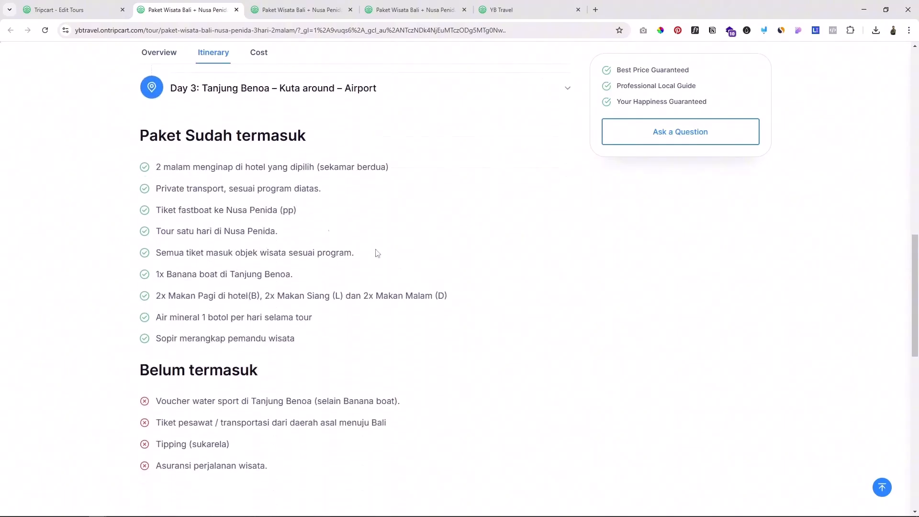
left_click_drag(151, 135, 282, 135)
scroll(249, 179, "down", 2)
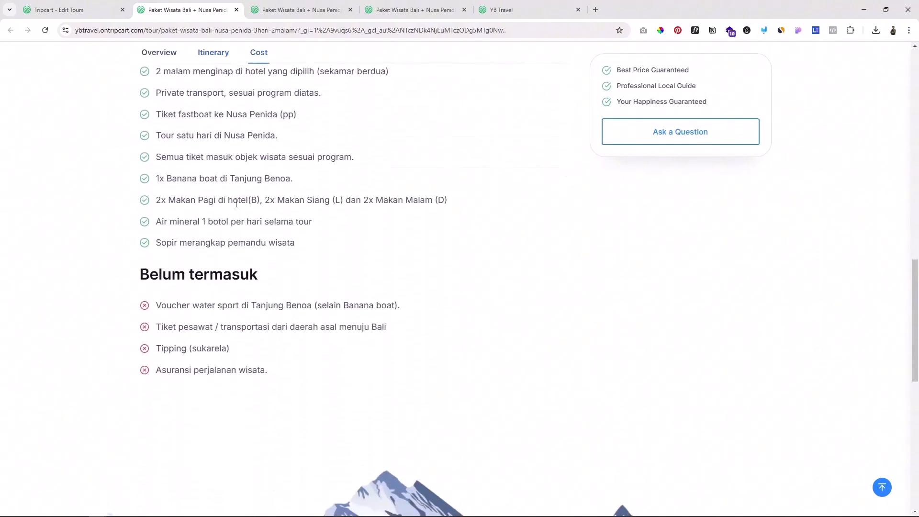
scroll(237, 222, "up", 1)
left_click_drag(149, 322, 240, 324)
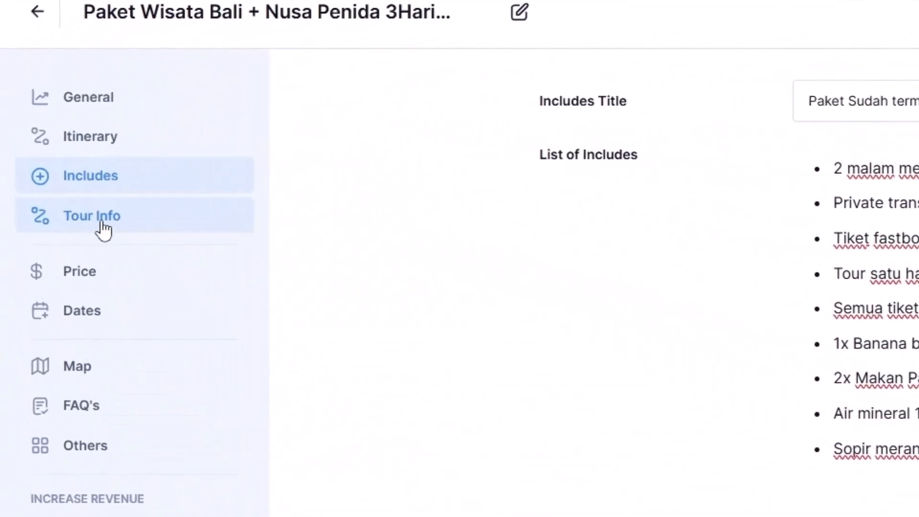
Step: Open the Tour Info section, and examine the duration, age range, destination, activities and difficulty facts on the previewed tour page
left_click(101, 223)
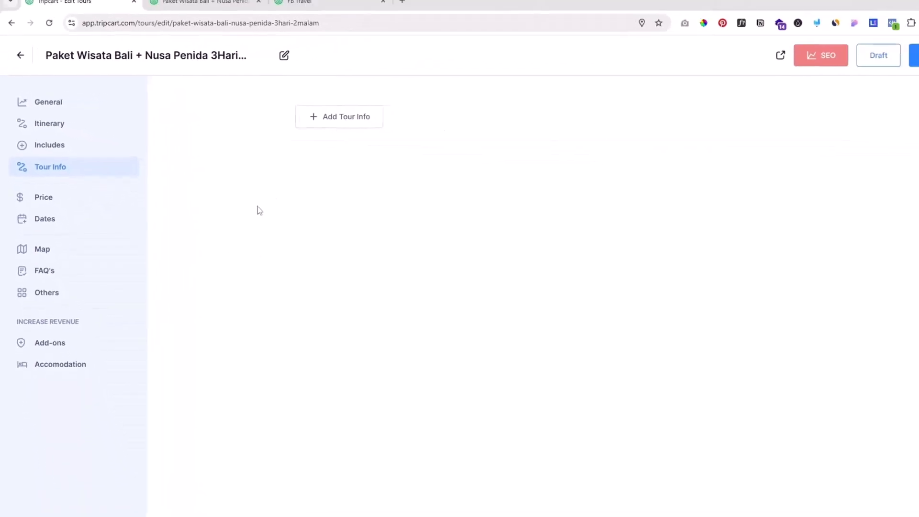
left_click(176, 10)
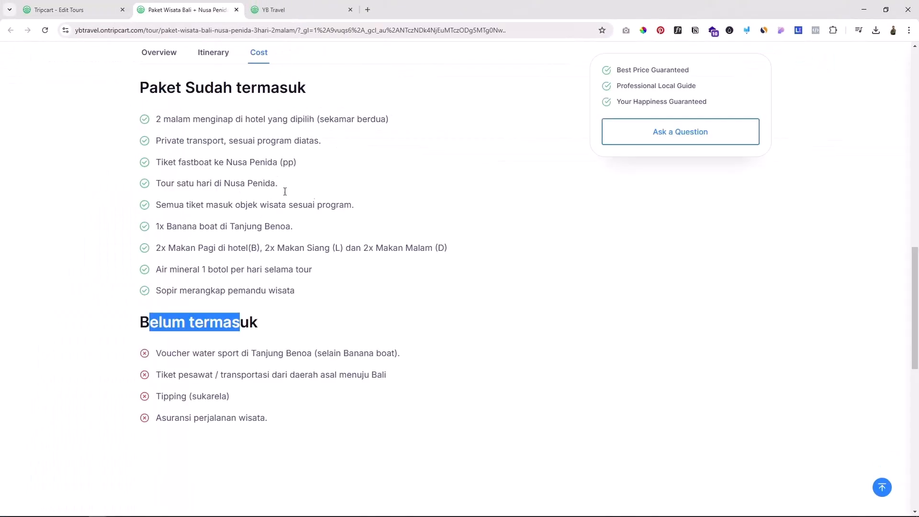
scroll(306, 225, "up", 5)
scroll(325, 254, "up", 8)
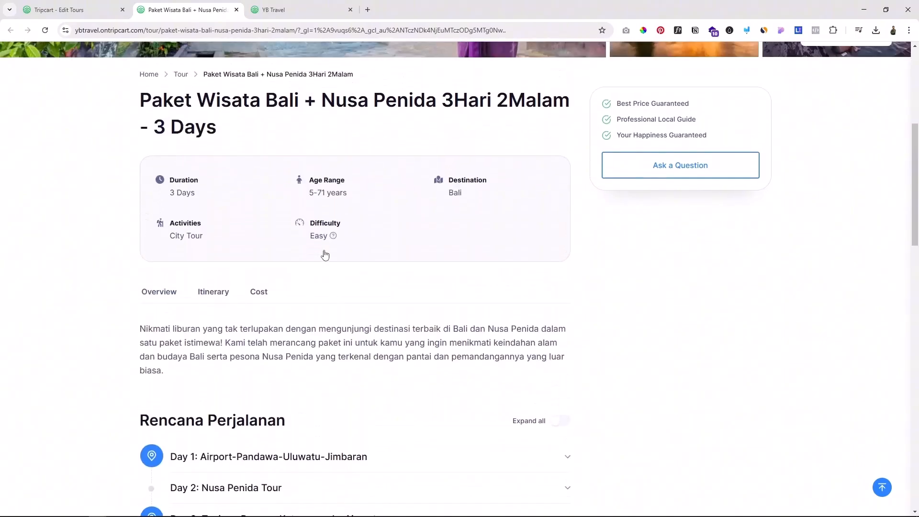
scroll(394, 280, "up", 3)
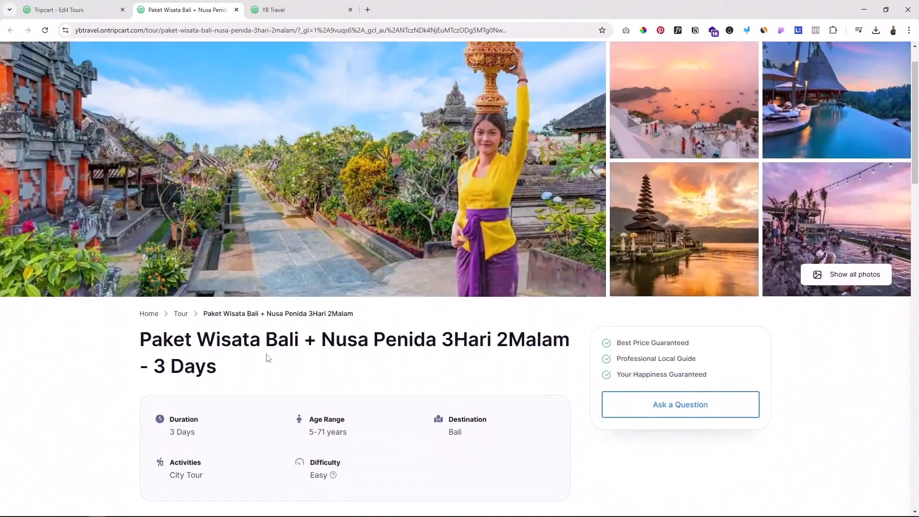
scroll(311, 378, "down", 2)
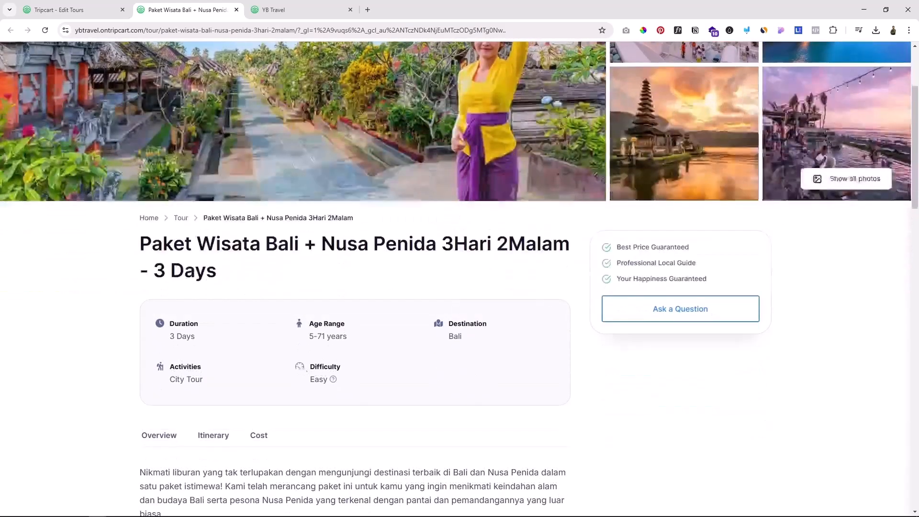
scroll(256, 349, "down", 1)
left_click_drag(183, 273, 322, 276)
left_click_drag(457, 274, 467, 275)
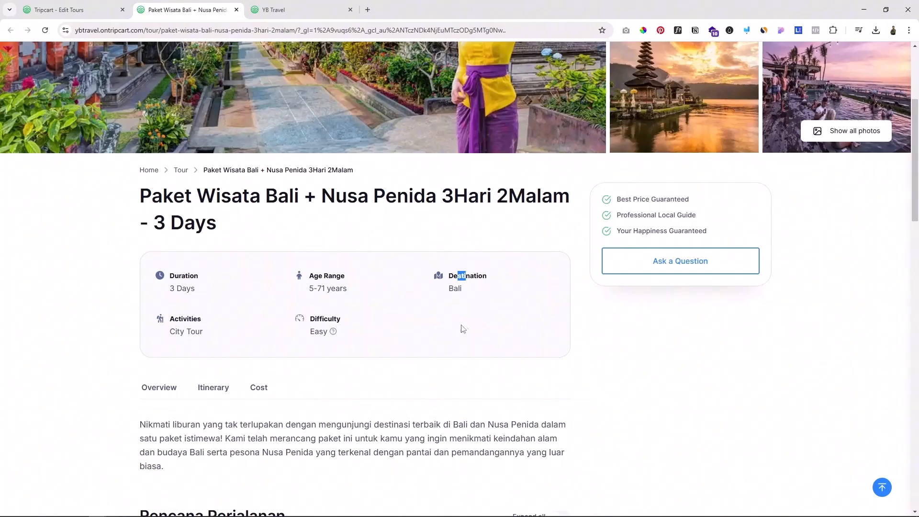
Step: Back in the tour editor, add a tour info named "Hotel" with a building icon and the value "POP Hotel"
left_click(57, 10)
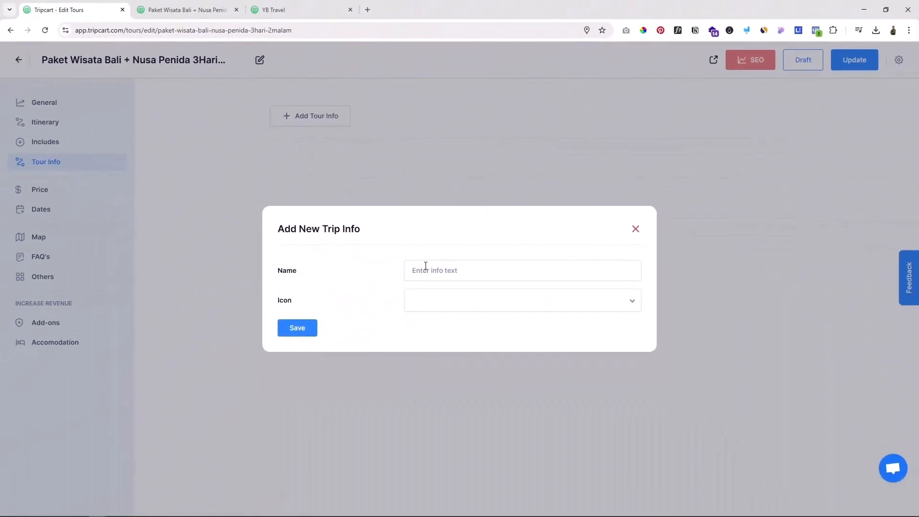
type("Hotel")
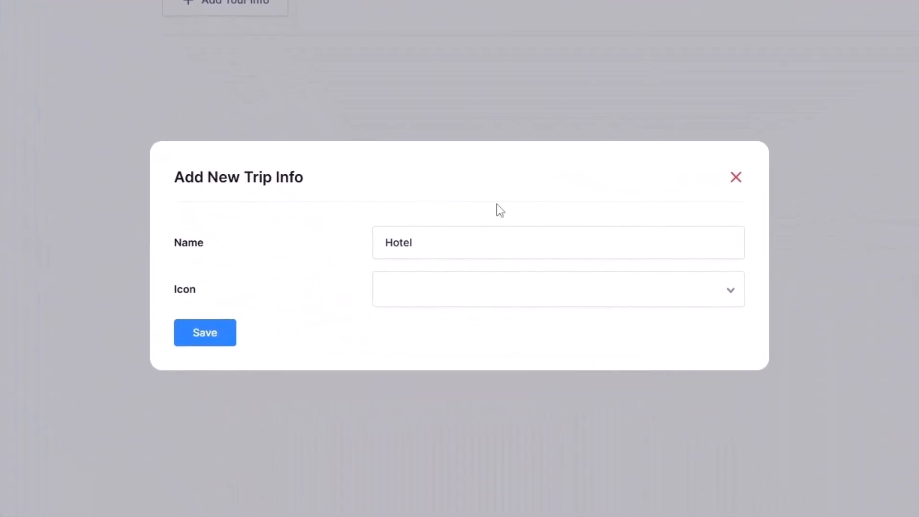
left_click(450, 292)
left_click(208, 339)
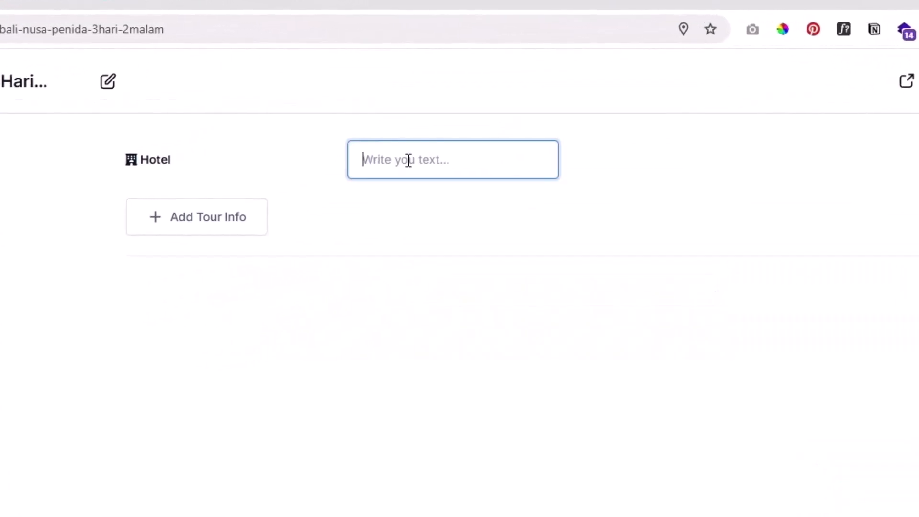
left_click(408, 160)
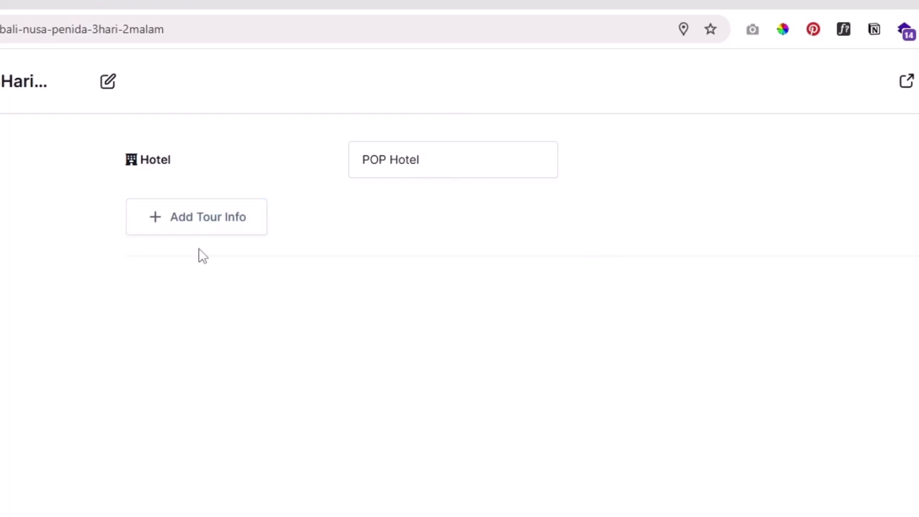
Step: Add a tour info named "Transportasi" with a car icon and the value "Mobil Inova", and update the tour
left_click(197, 230)
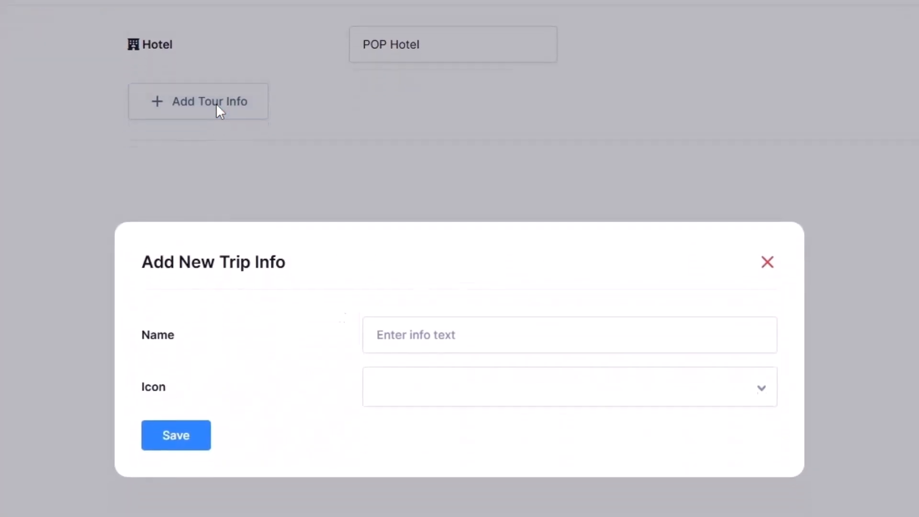
type("Transportasi")
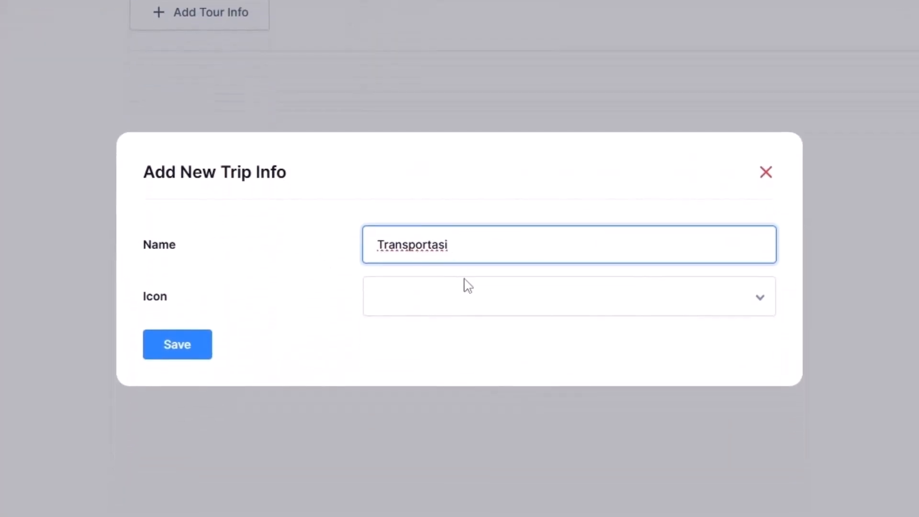
left_click(514, 295)
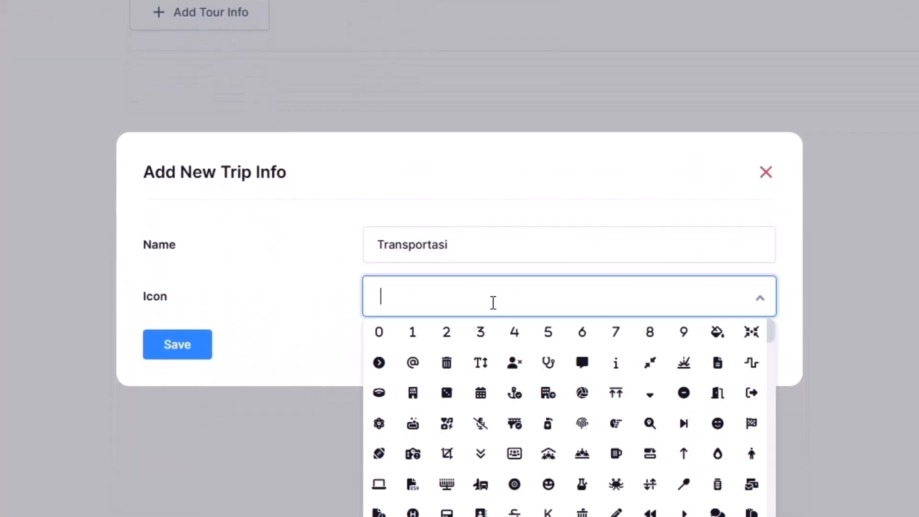
type("car")
left_click(552, 332)
left_click(185, 352)
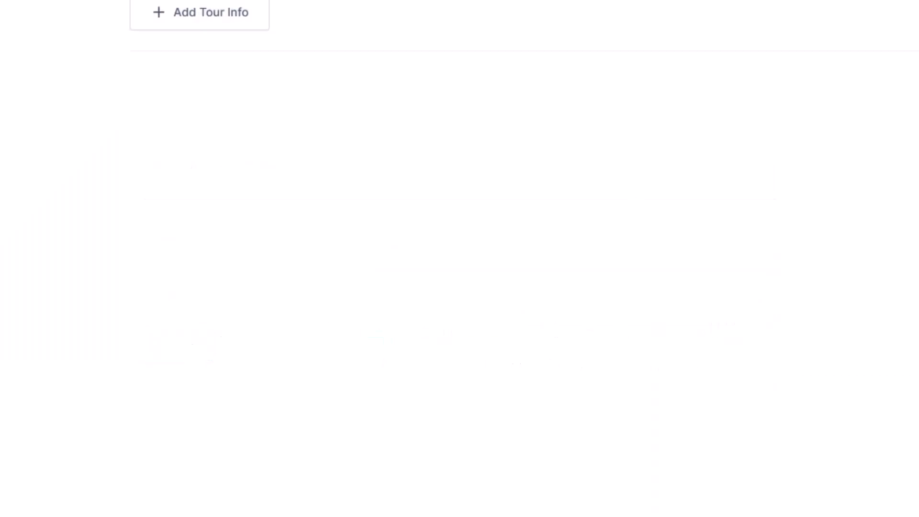
left_click(701, 105)
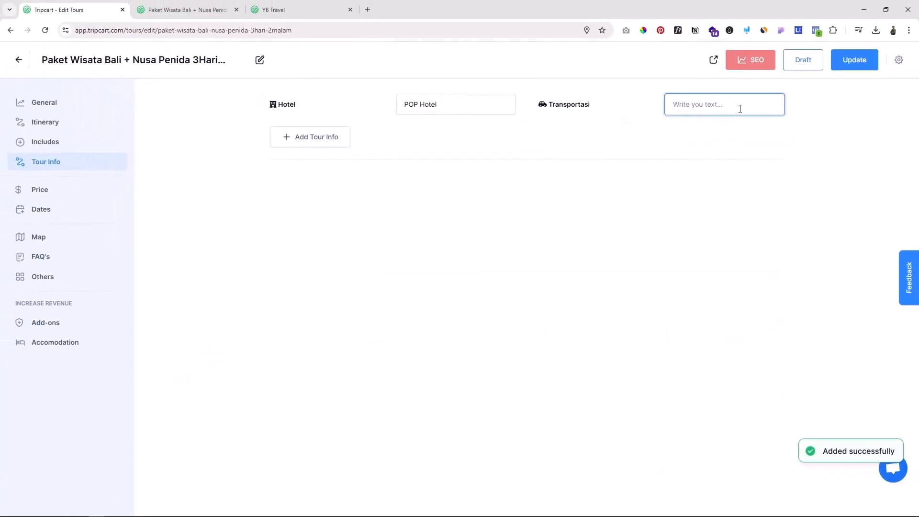
type("Mobil Inova")
left_click(775, 160)
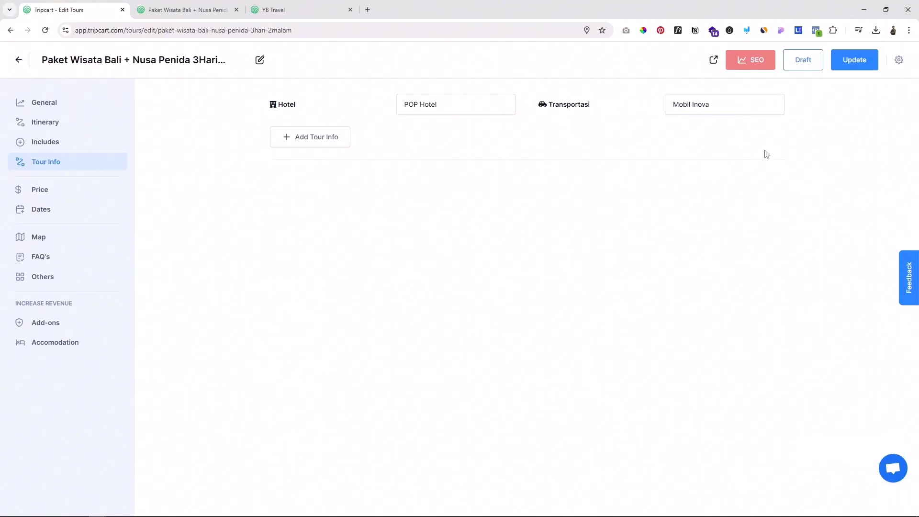
left_click(856, 60)
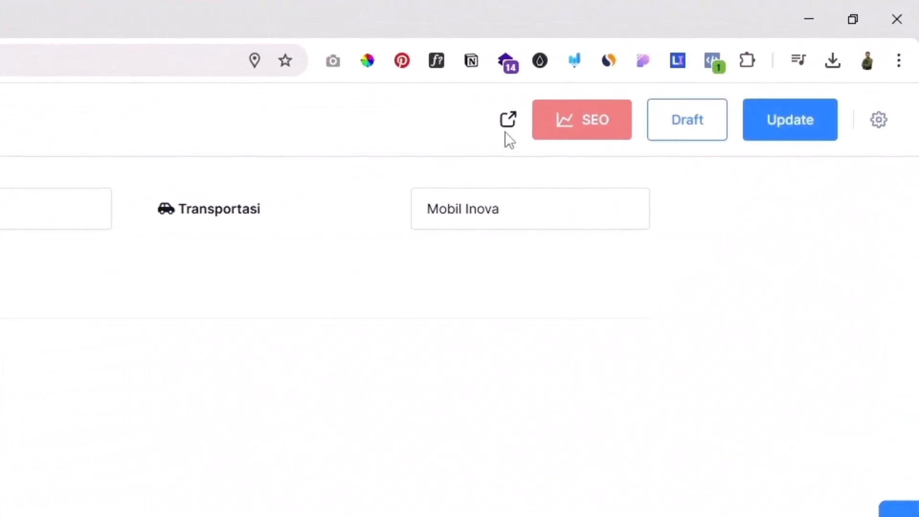
Step: Preview the tour page and examine the hotel and transport entries in the tour facts box
left_click(503, 123)
scroll(455, 396, "down", 4)
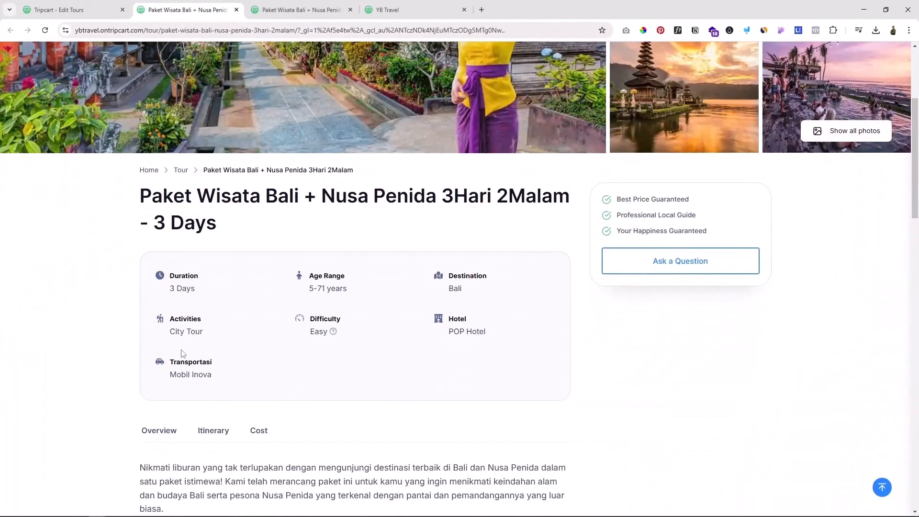
left_click_drag(453, 318, 472, 331)
left_click_drag(181, 362, 202, 375)
Step: Leave the tour editor's pricing section and change the site's tour currency to Indonesian Rupiah in the tour settings, saving it
key("ctrl+shift+Tab")
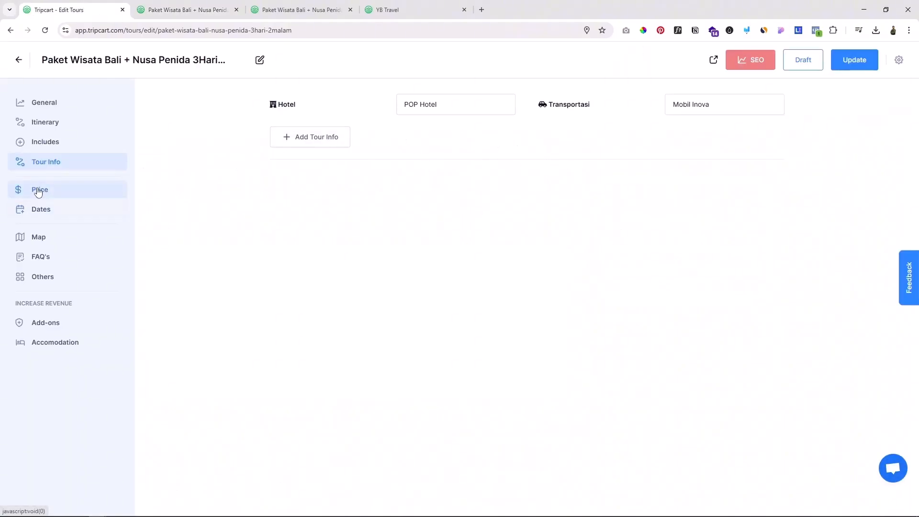
left_click(84, 228)
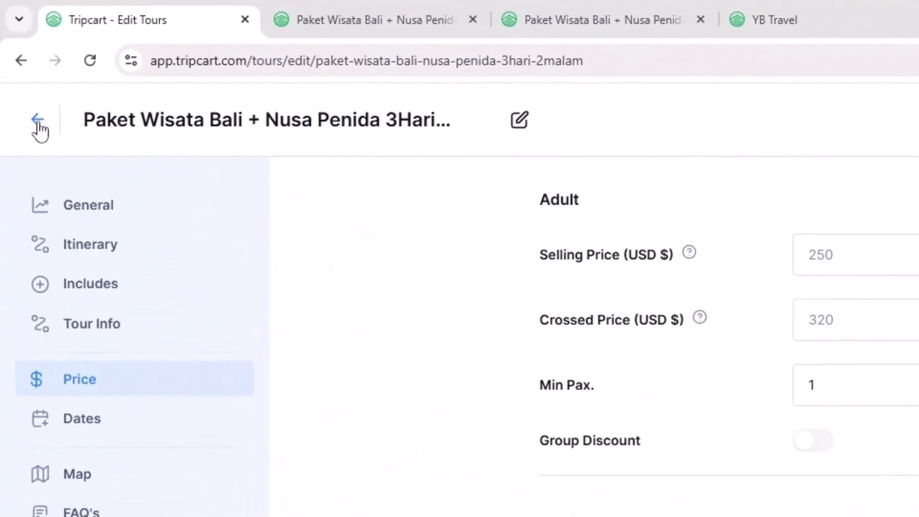
left_click(37, 124)
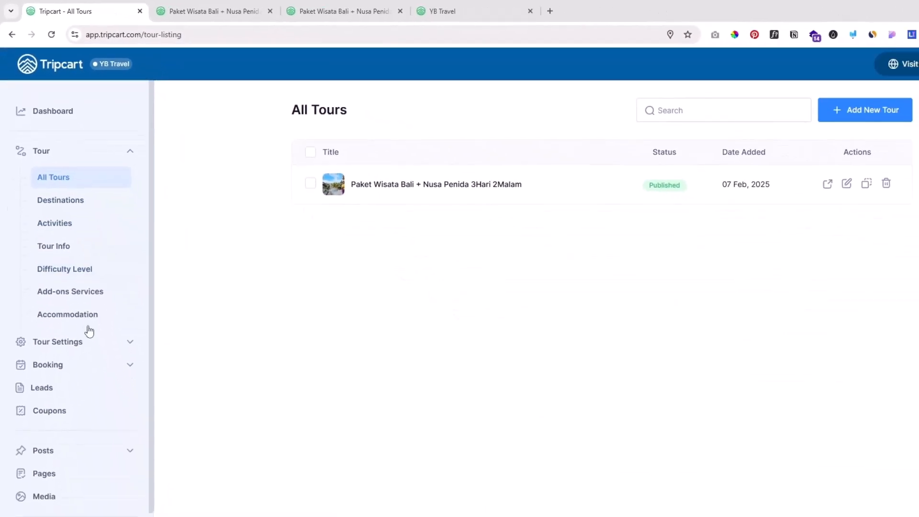
left_click(56, 342)
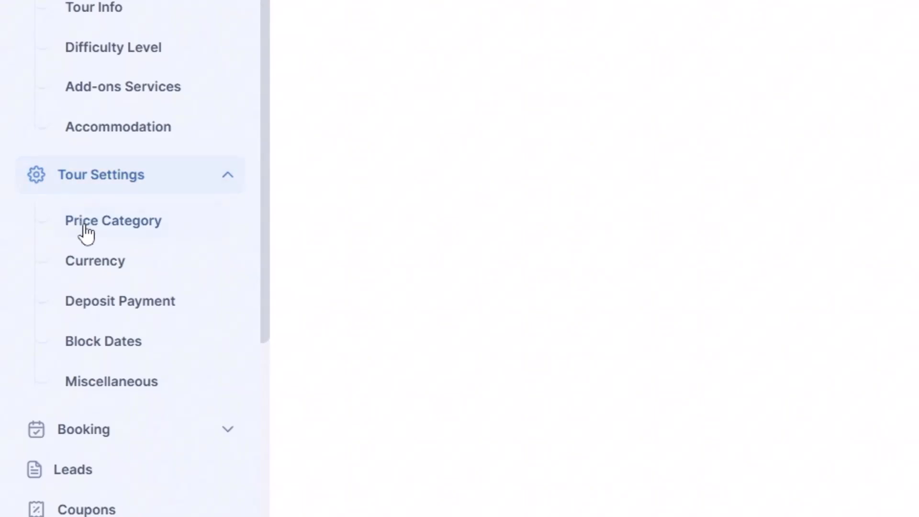
left_click(76, 264)
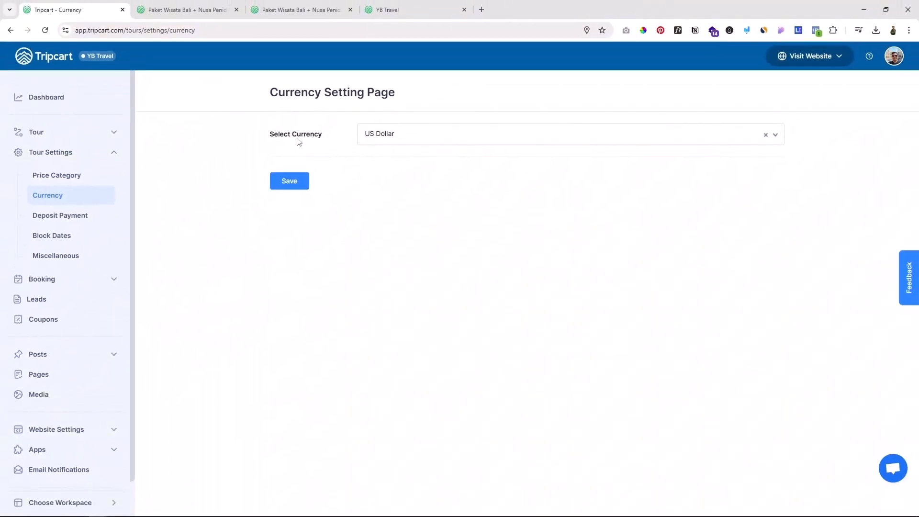
left_click(418, 135)
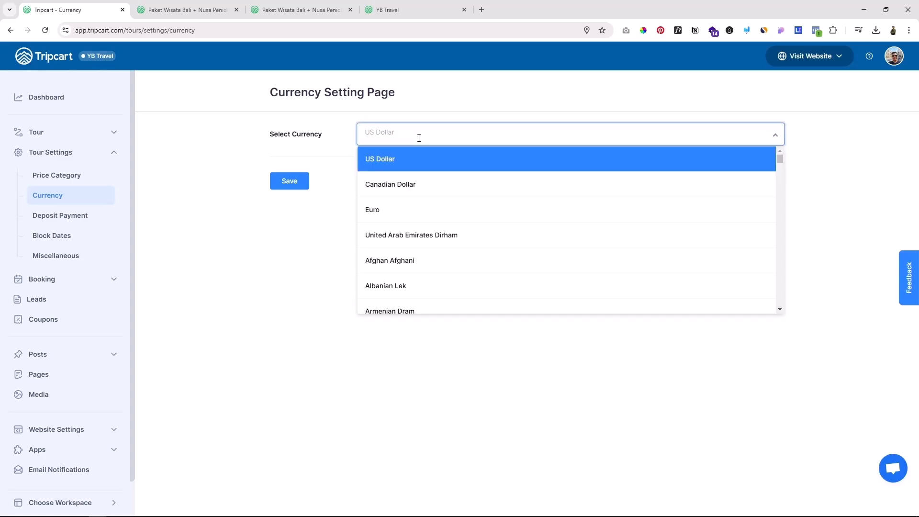
type("idr")
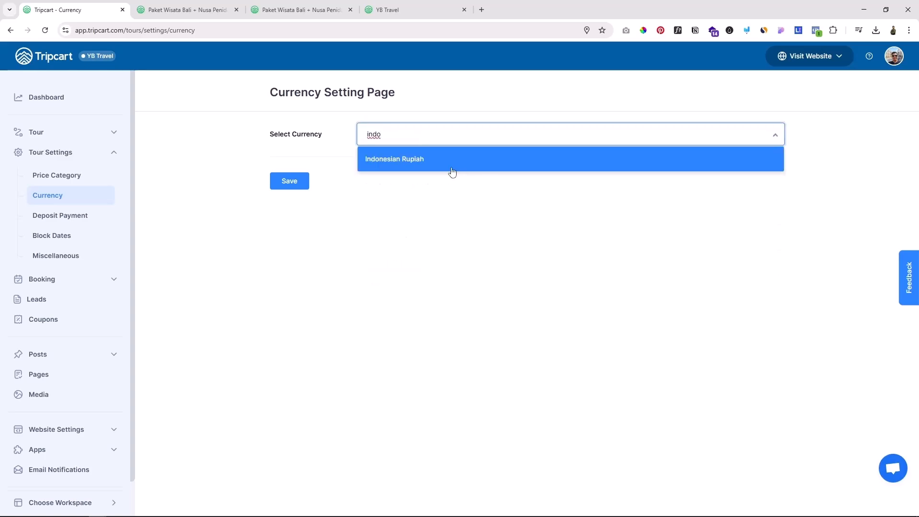
left_click(449, 165)
left_click(297, 182)
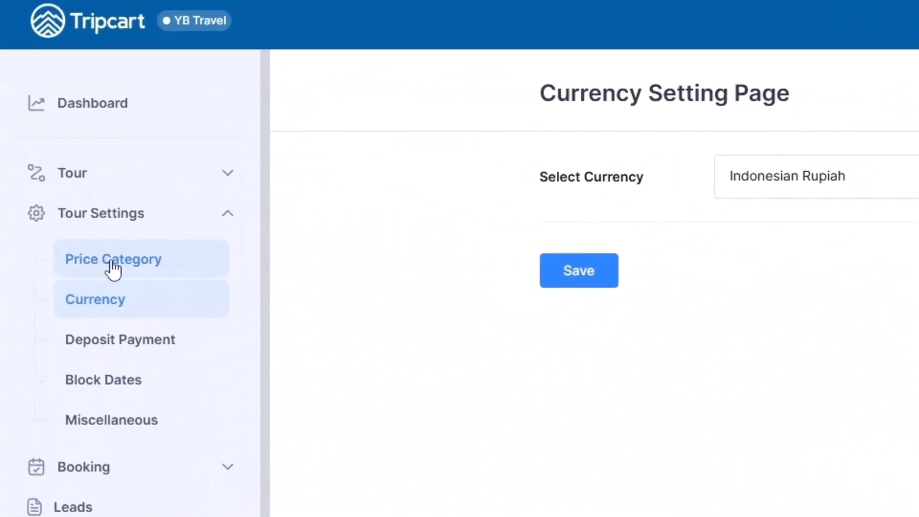
Step: Enable the Child price category and reopen the price settings of the Bali + Nusa Penida tour
left_click(104, 263)
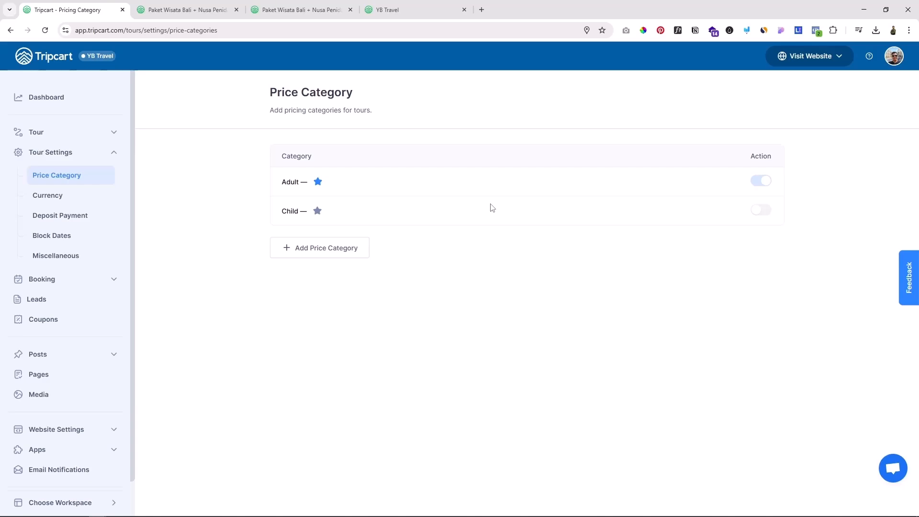
left_click(765, 210)
left_click(35, 134)
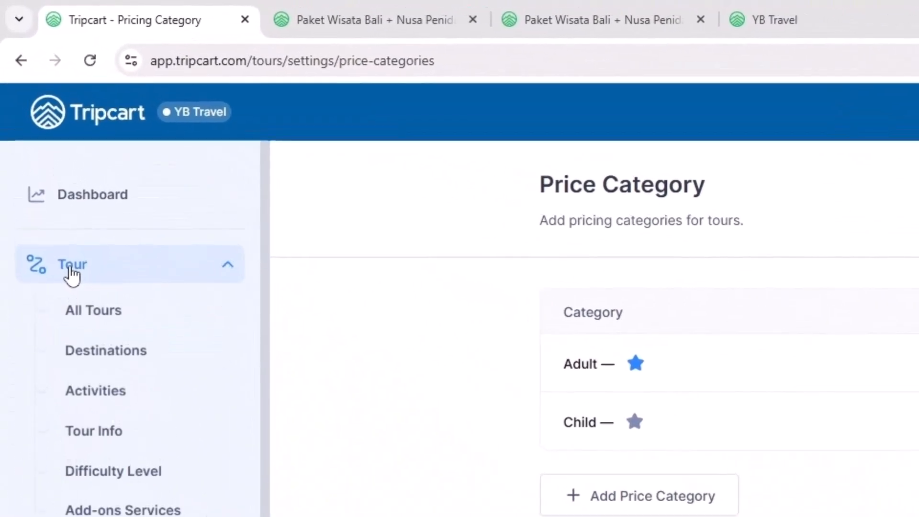
left_click(91, 322)
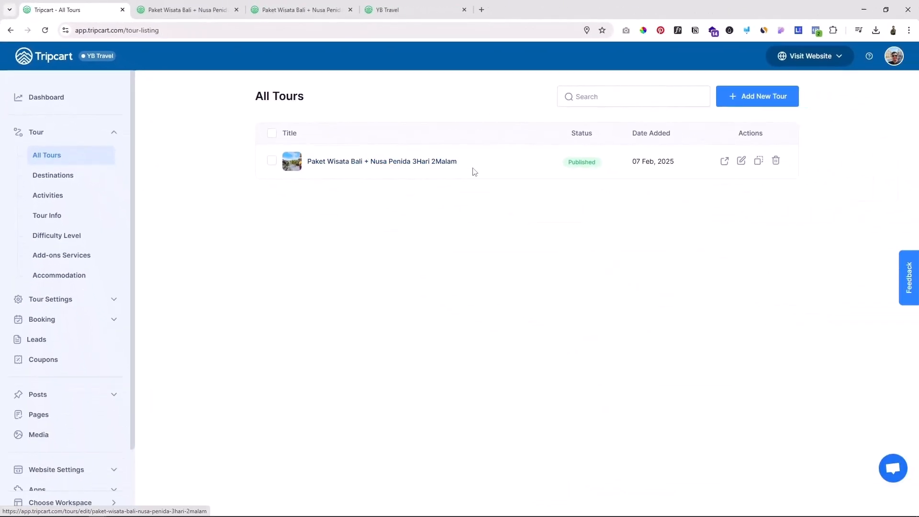
left_click(741, 160)
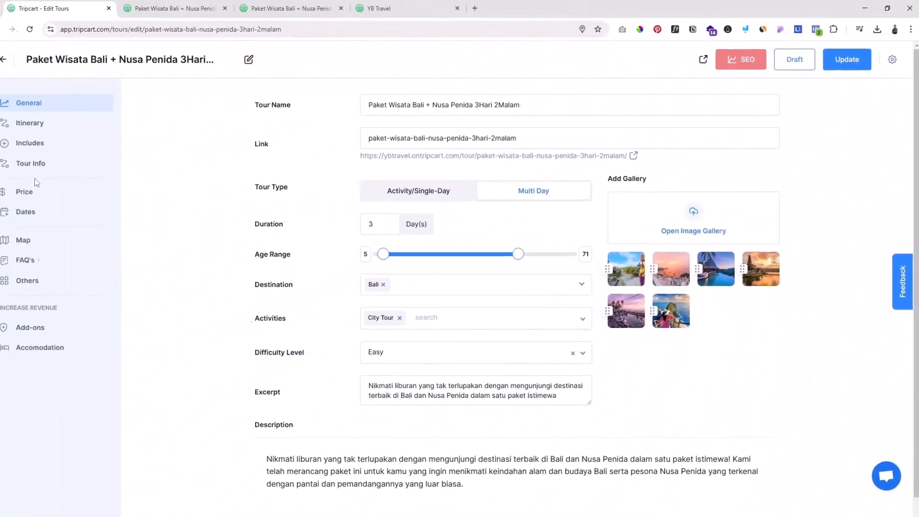
left_click(81, 235)
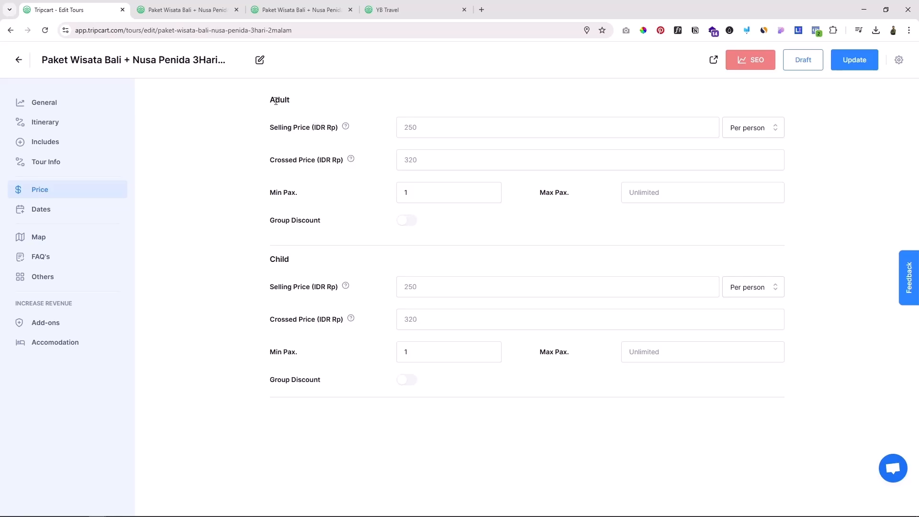
Step: Set the adult selling price to 3000000 per person, the crossed price to 3500000 and the maximum pax to 8
left_click_drag(272, 100, 287, 100)
left_click_drag(272, 259, 290, 259)
left_click_drag(274, 130, 301, 128)
left_click_drag(275, 161, 314, 161)
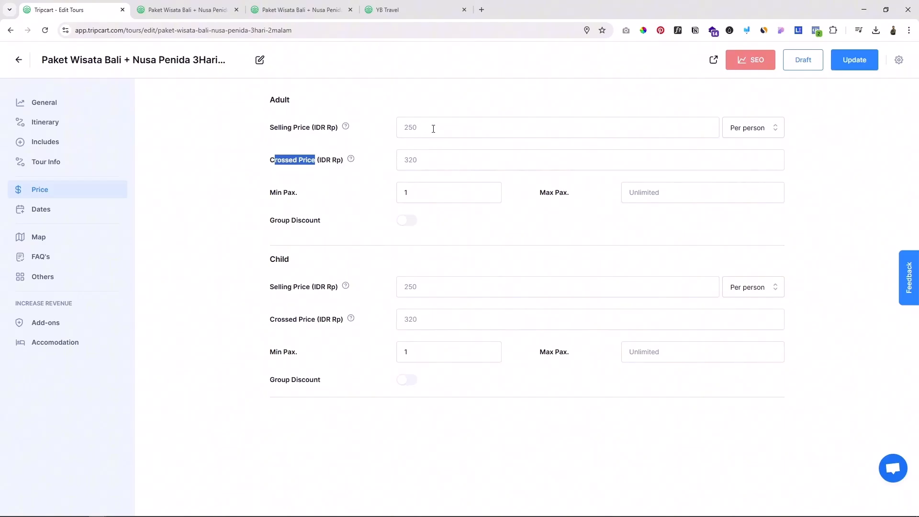
left_click(433, 128)
type("3000000")
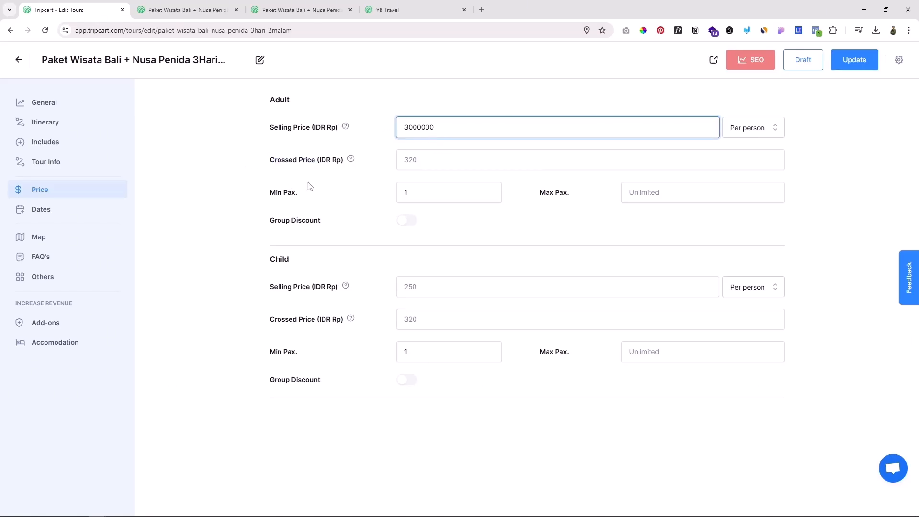
left_click(425, 161)
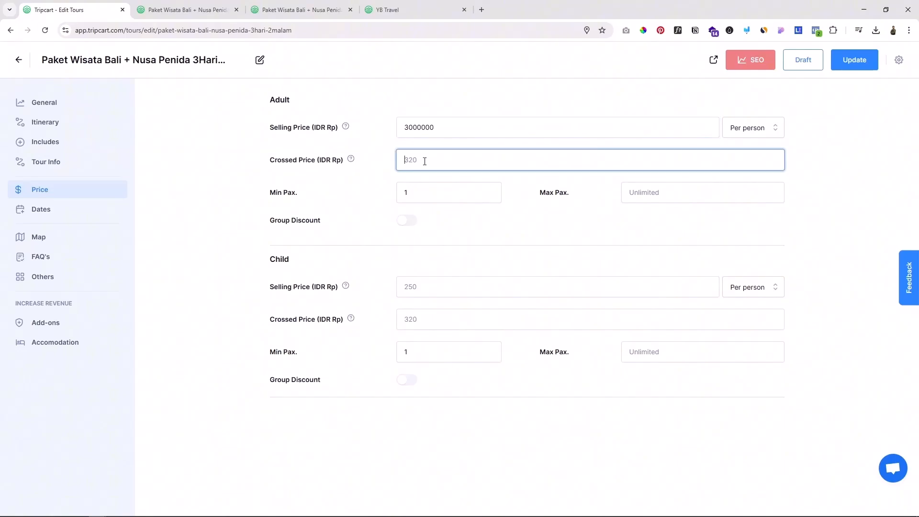
type("3500000")
left_click_drag(280, 128, 298, 128)
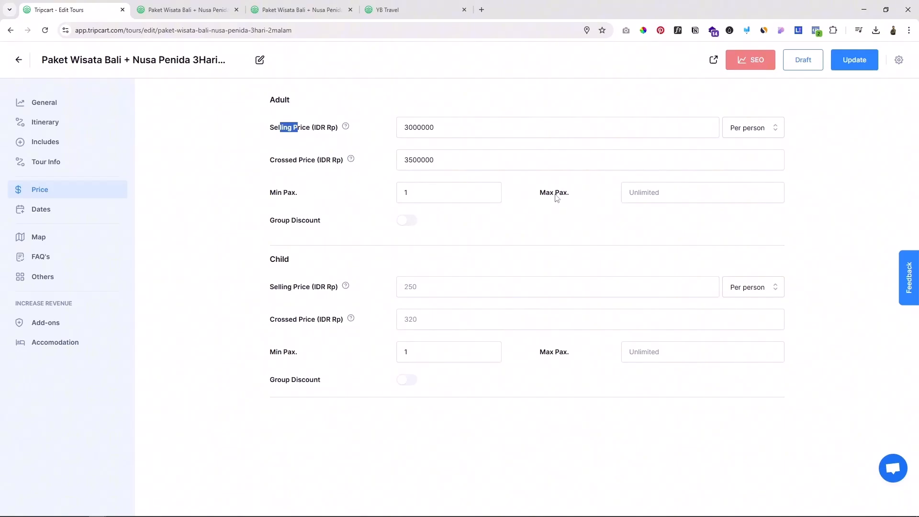
left_click(652, 194)
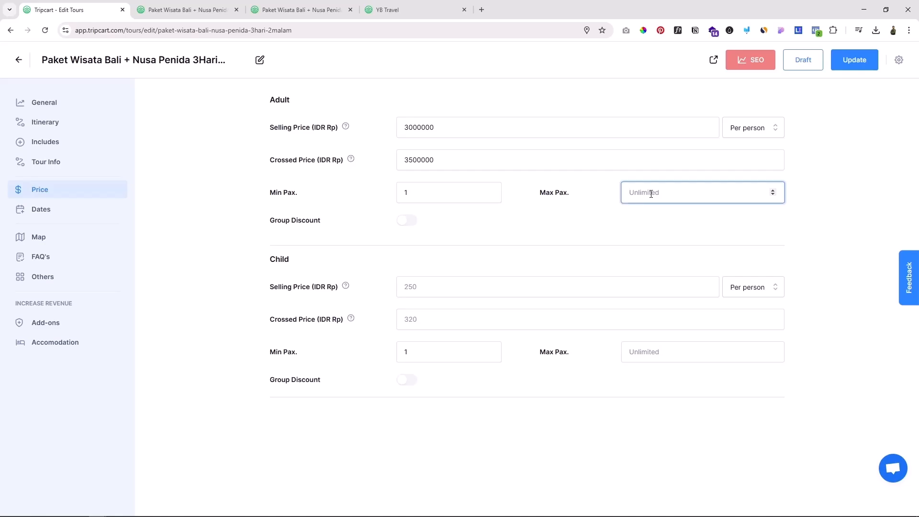
type("8")
Step: Enable the adult group discount and end its first tier at 2 persons and its second tier at 6
left_click(410, 222)
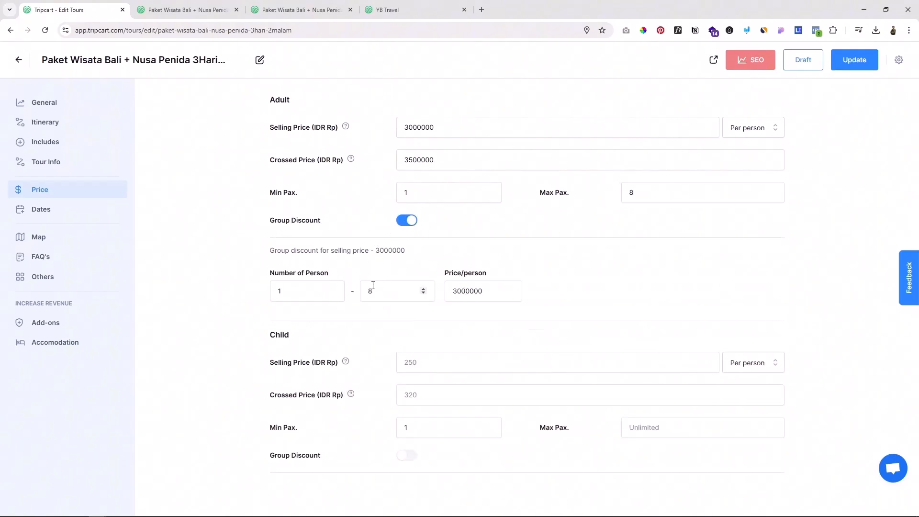
double_click(369, 291)
type("2")
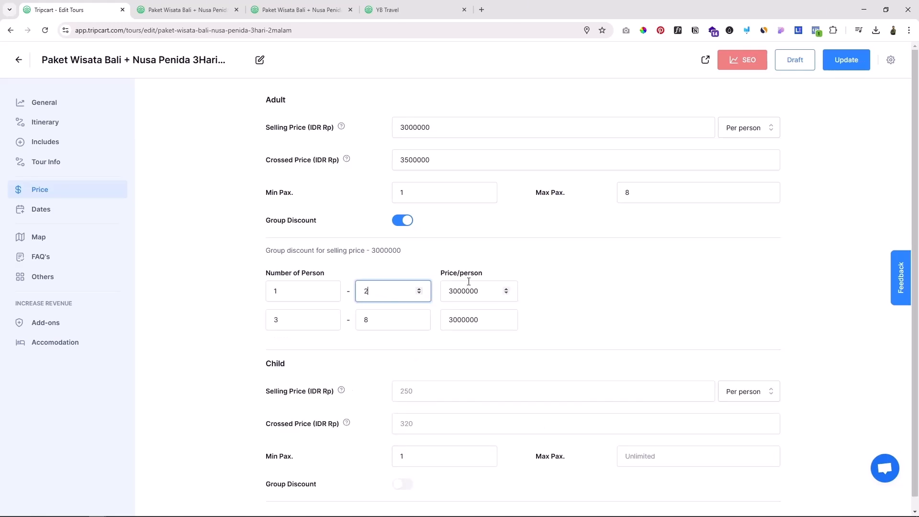
left_click(365, 321)
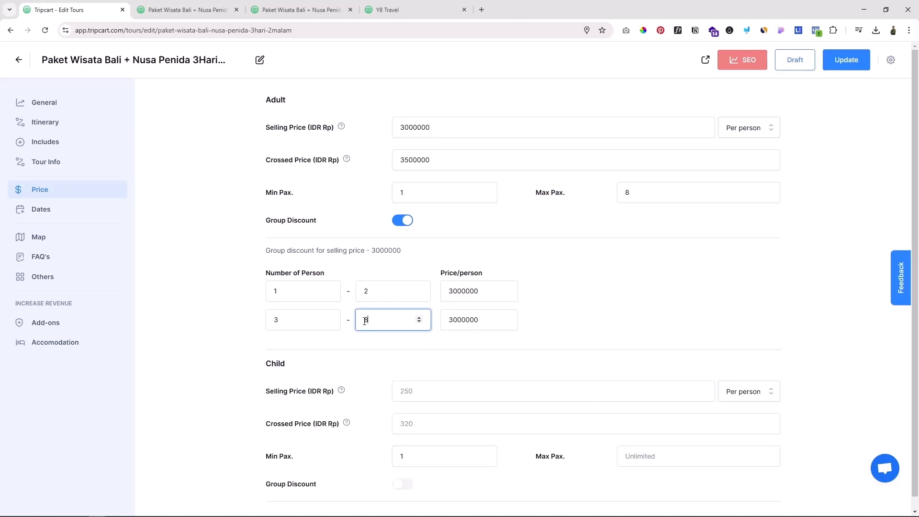
type("6")
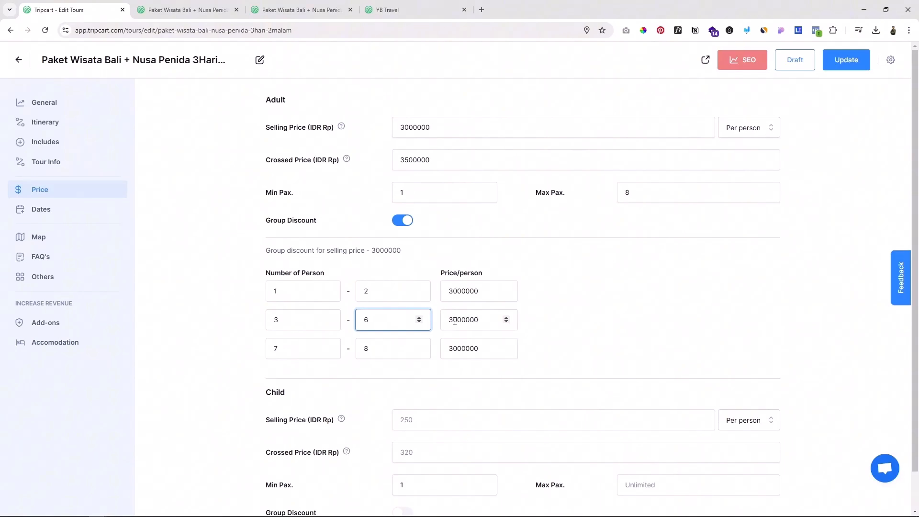
Step: Set the adult group price per person to 2900000 for 3–6 persons and 2800000 for 7–8 persons
left_click(457, 319)
type("29")
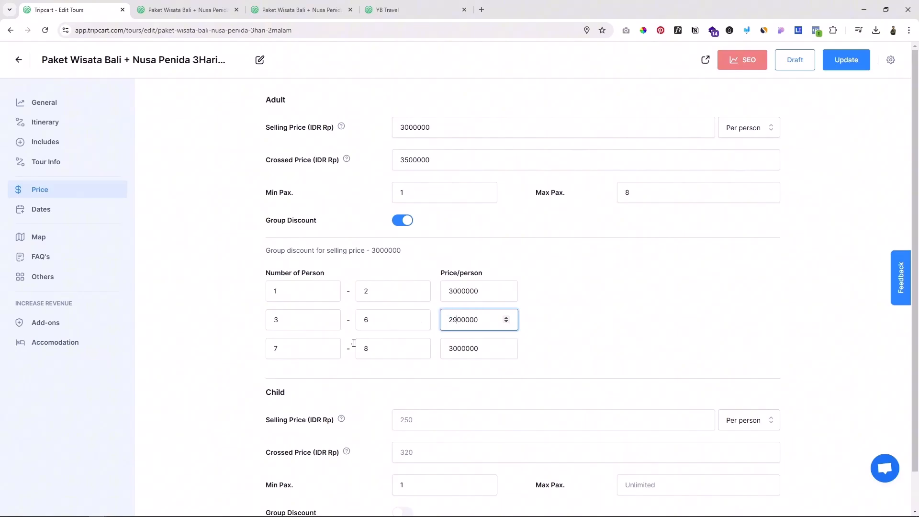
left_click_drag(456, 348, 448, 348)
type("28")
left_click(551, 346)
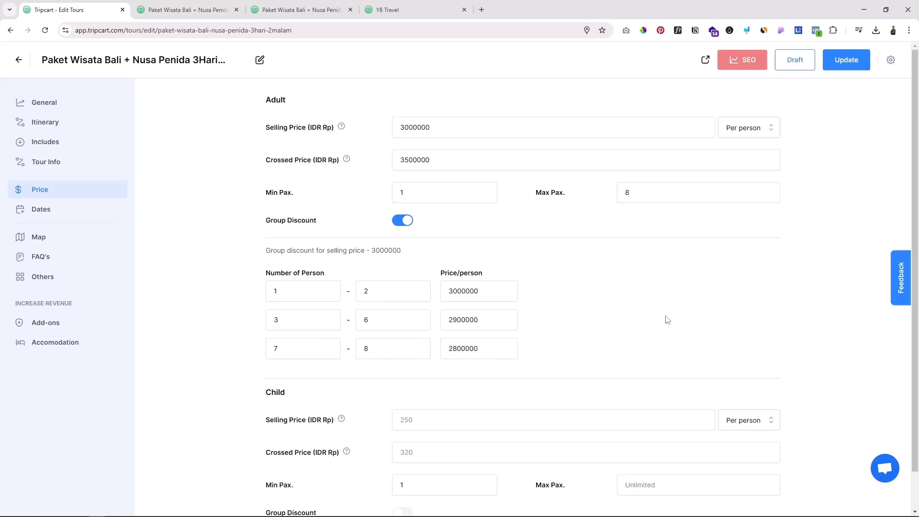
Step: Set the child selling price to 2000000 per person with a maximum of 4 pax, and update the tour
scroll(682, 322, "down", 1)
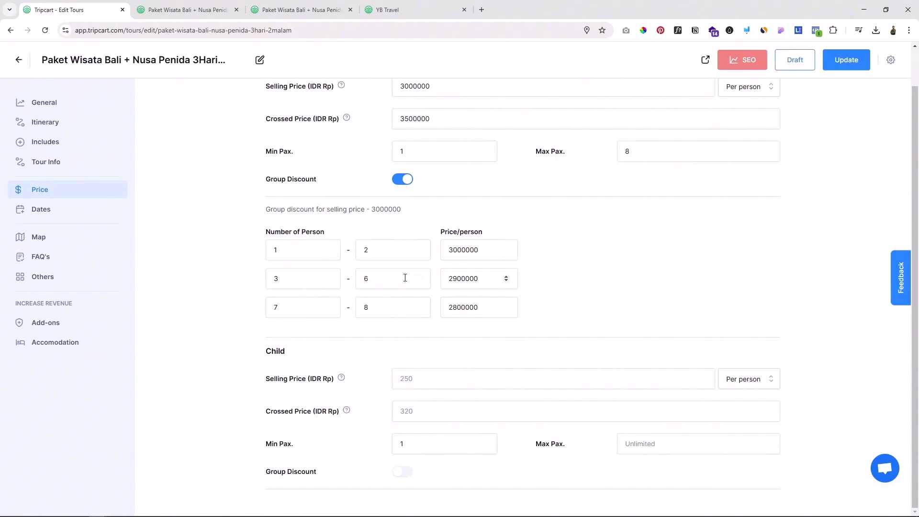
left_click(414, 378)
type("2000000")
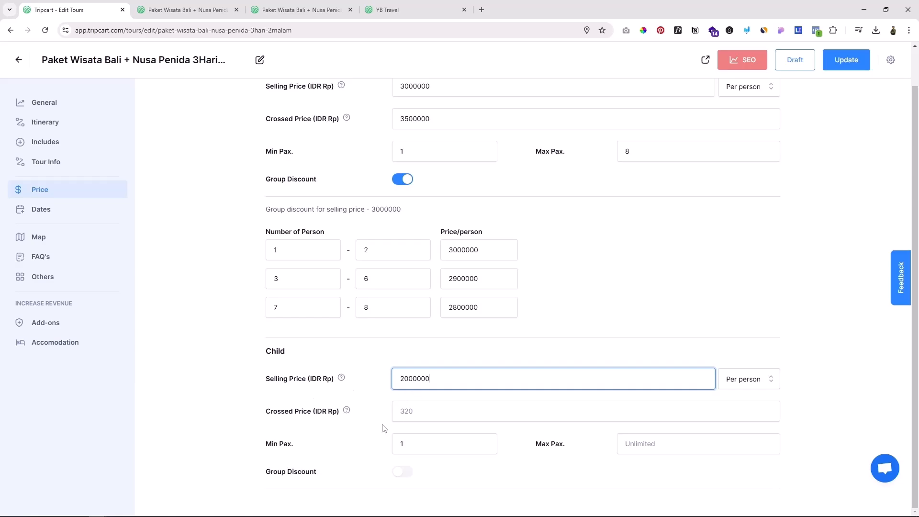
left_click(325, 442)
left_click(657, 448)
type("4")
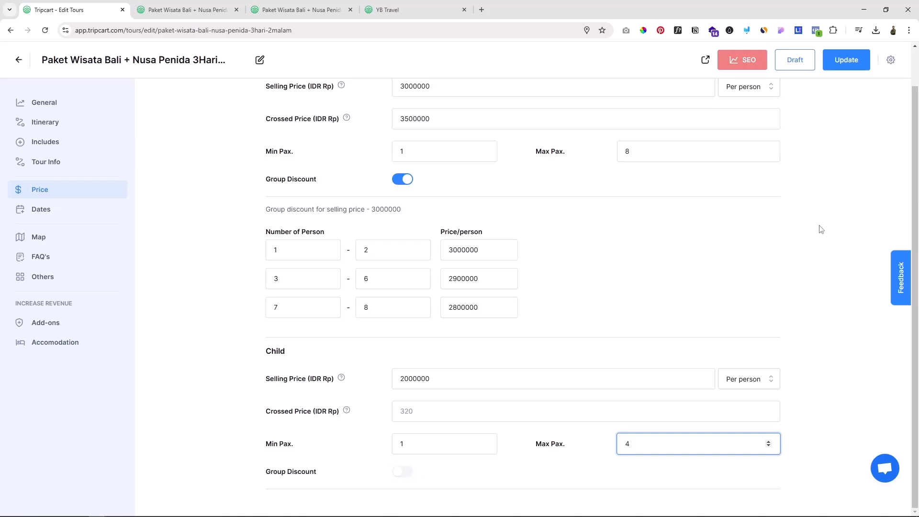
scroll(833, 223, "up", 1)
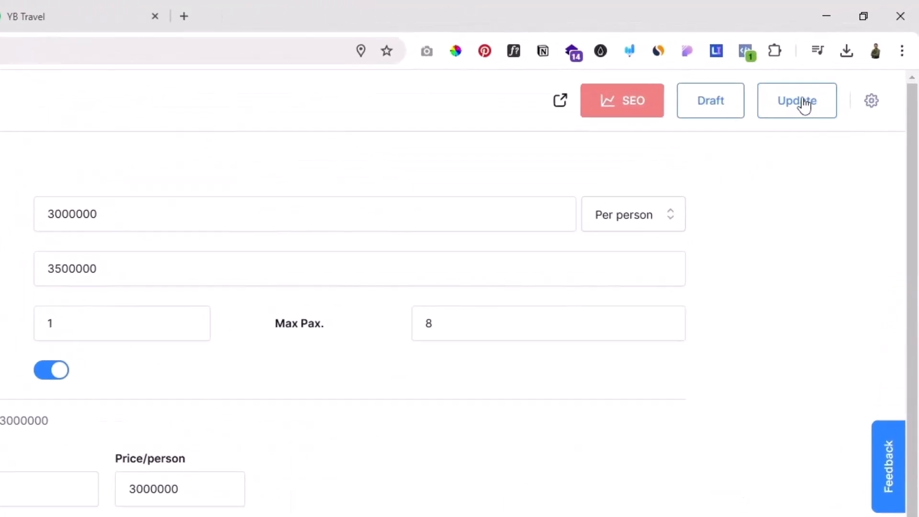
left_click(803, 103)
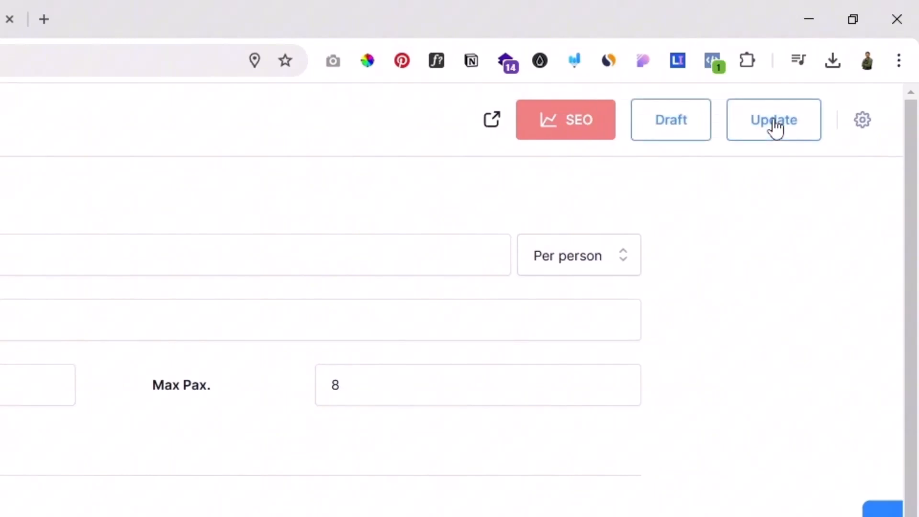
Step: Open the live tour page, examine the crossed price, selling price and discount ribbon, and return to the tour editor
left_click(490, 128)
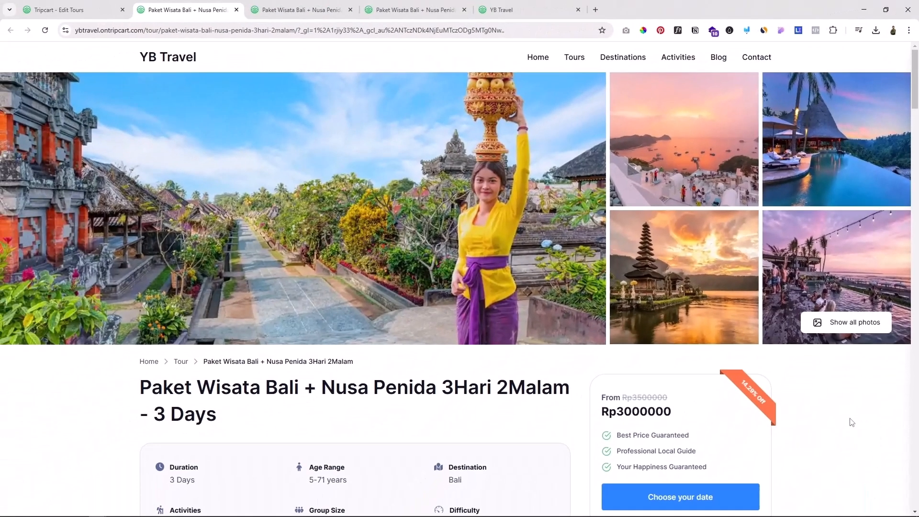
scroll(851, 422, "down", 3)
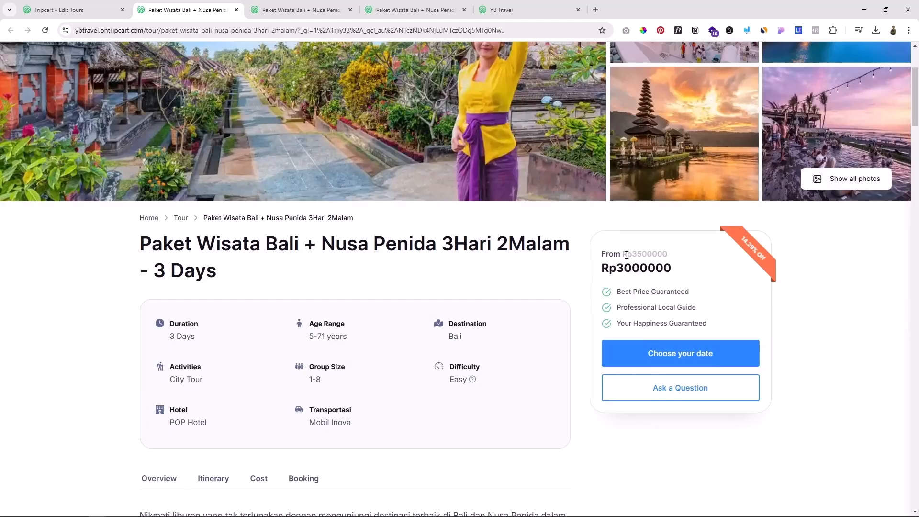
left_click_drag(633, 253, 651, 253)
left_click_drag(617, 267, 648, 268)
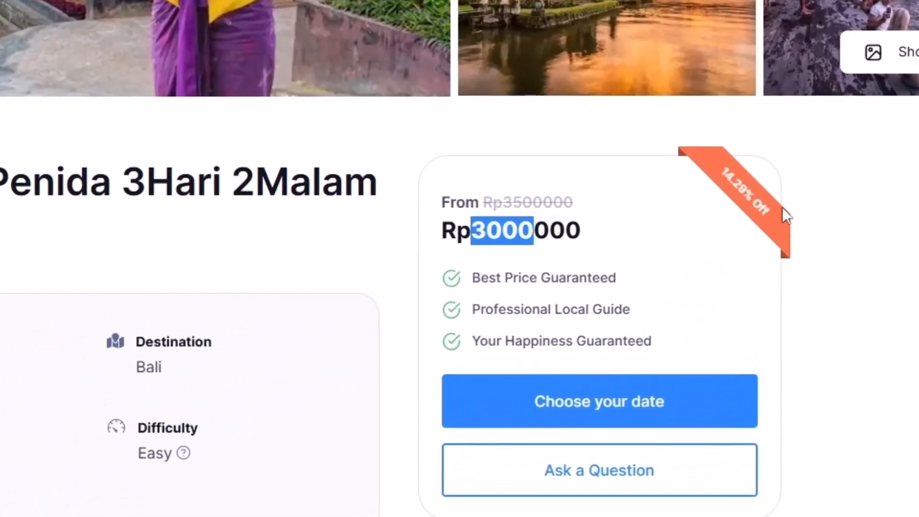
scroll(810, 276, "down", 2)
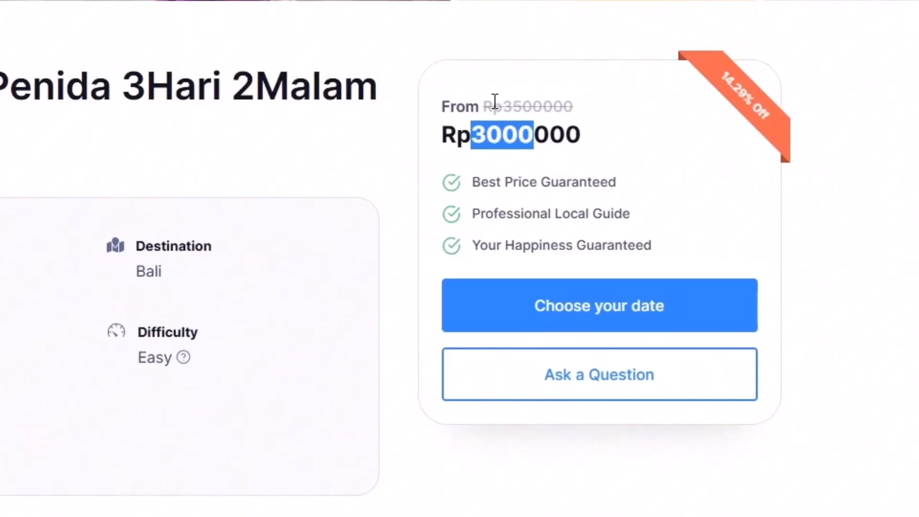
left_click_drag(484, 106, 562, 98)
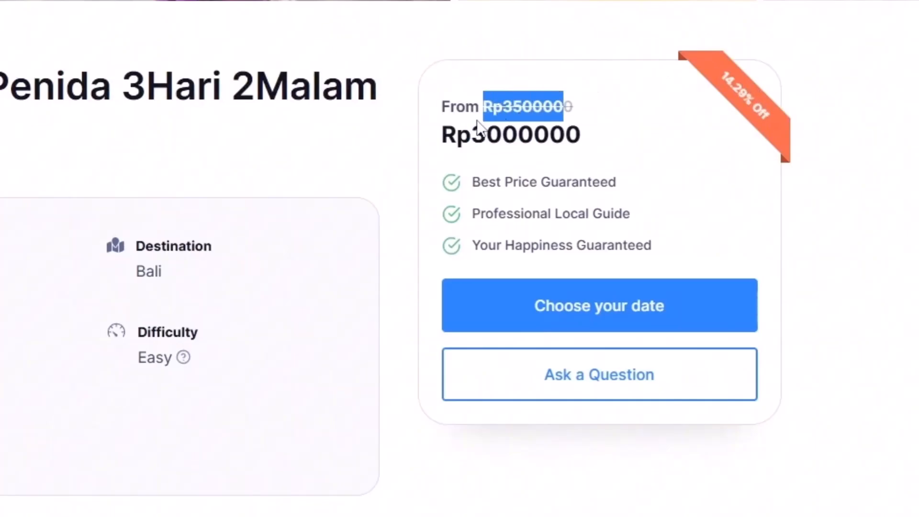
left_click_drag(473, 134, 585, 139)
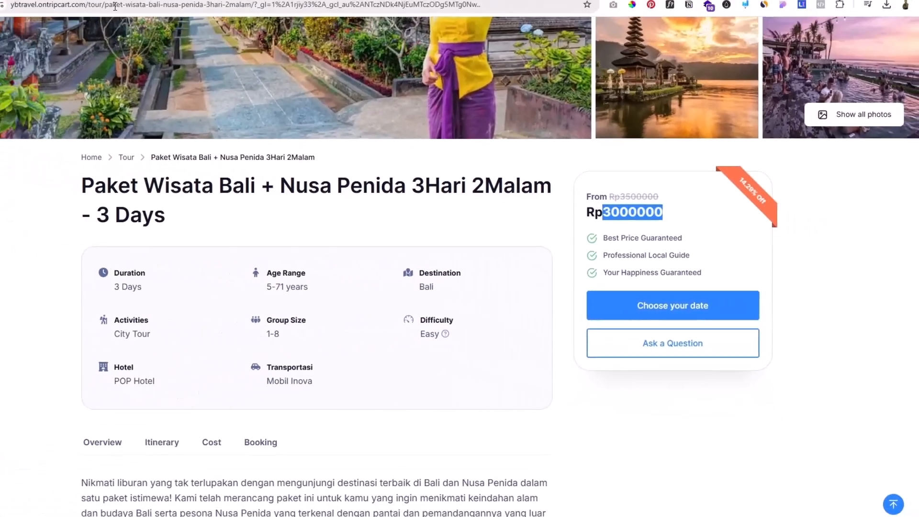
left_click(82, 4)
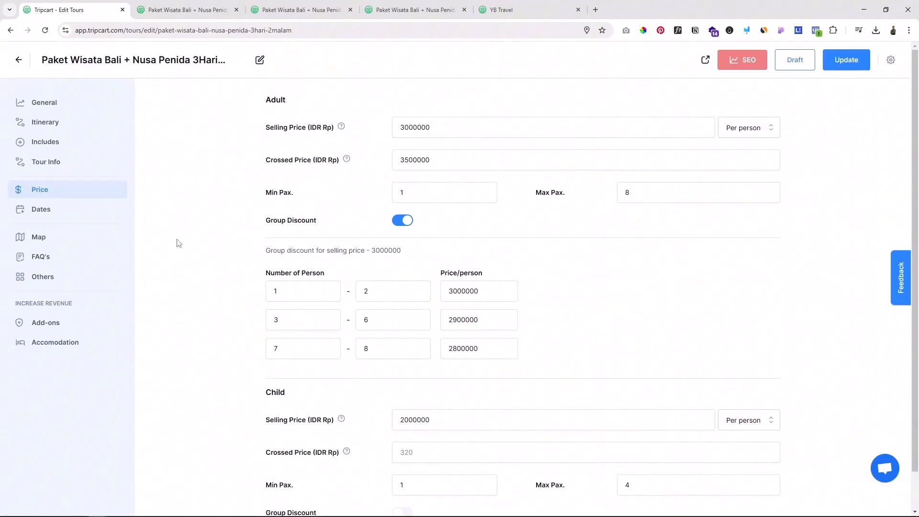
Step: In the tour's date settings, set the cut off time to 2 days and delete the Feb 7, 2025 starting date
left_click(43, 211)
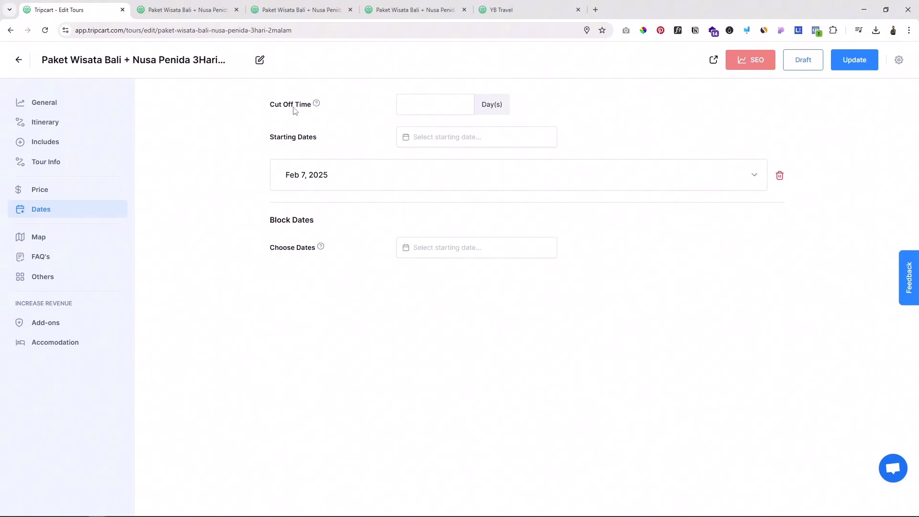
left_click(444, 109)
type("2")
left_click(581, 115)
left_click(780, 175)
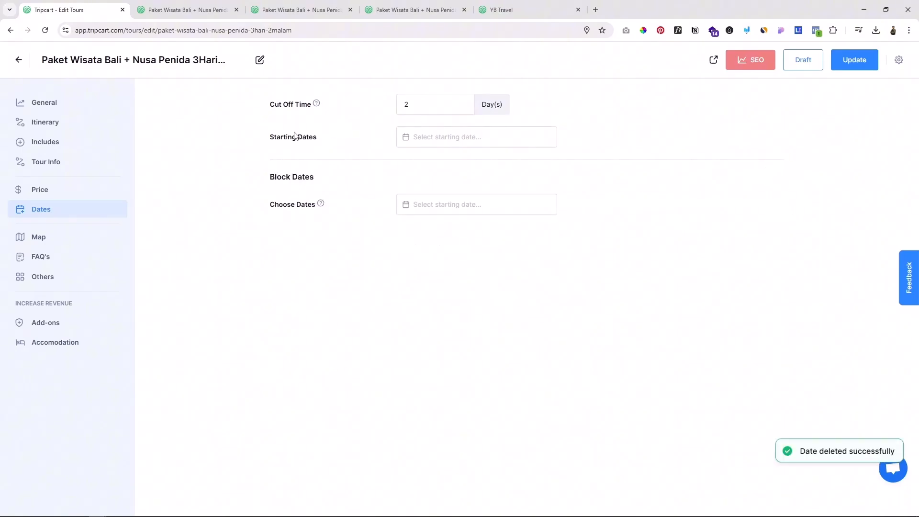
Step: Add a starting date of February 10, 2025 and set its number of pax to 8
left_click(439, 143)
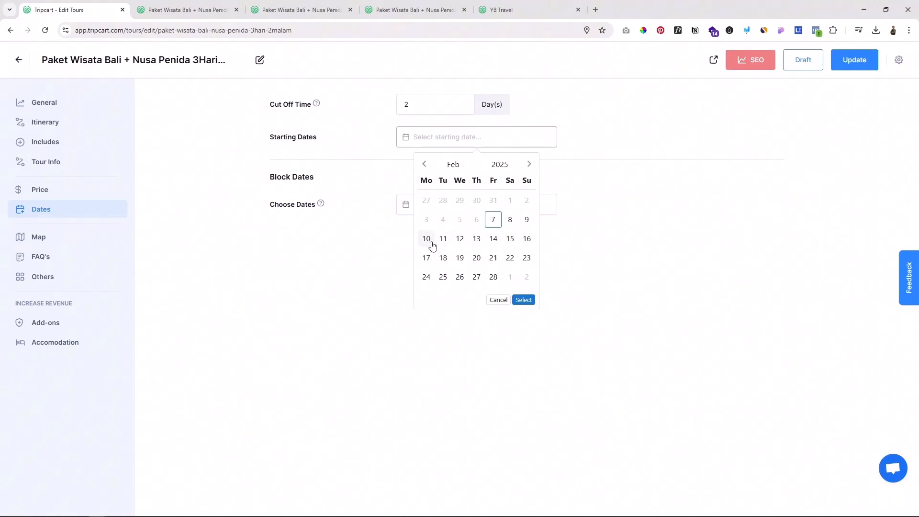
left_click(426, 239)
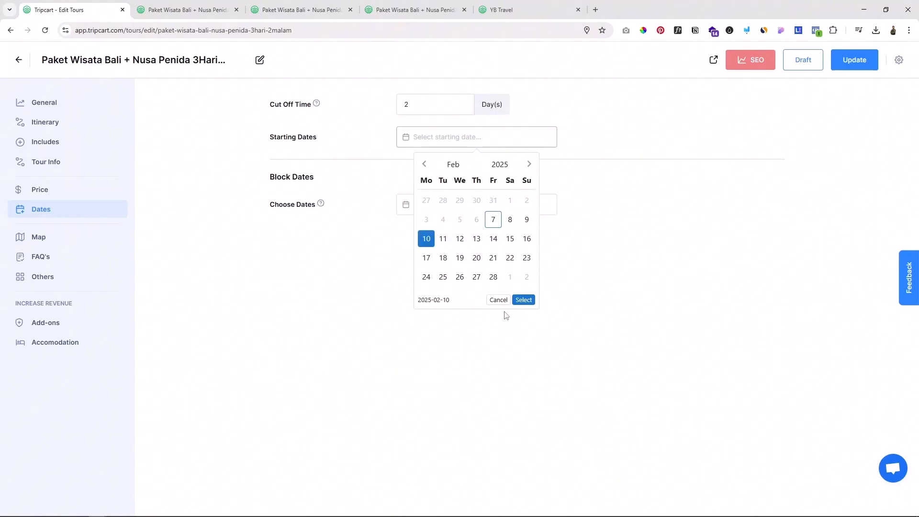
left_click(523, 299)
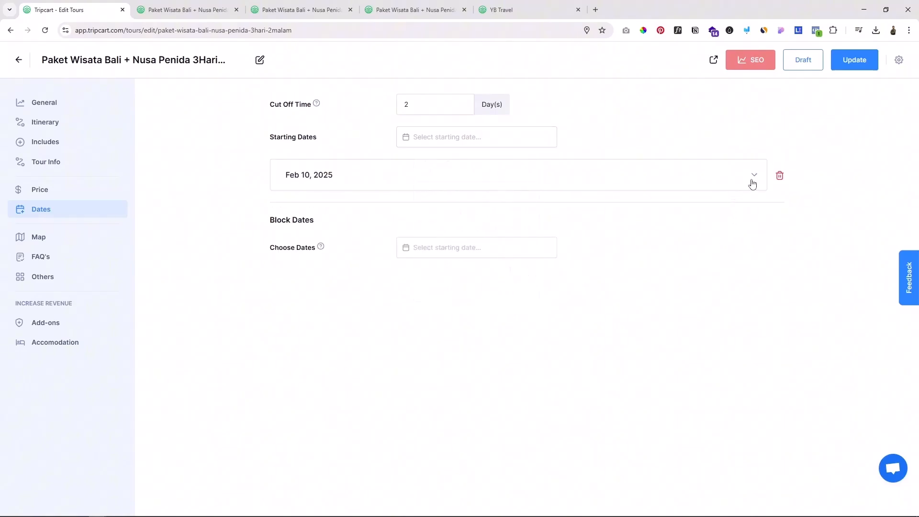
left_click(732, 151)
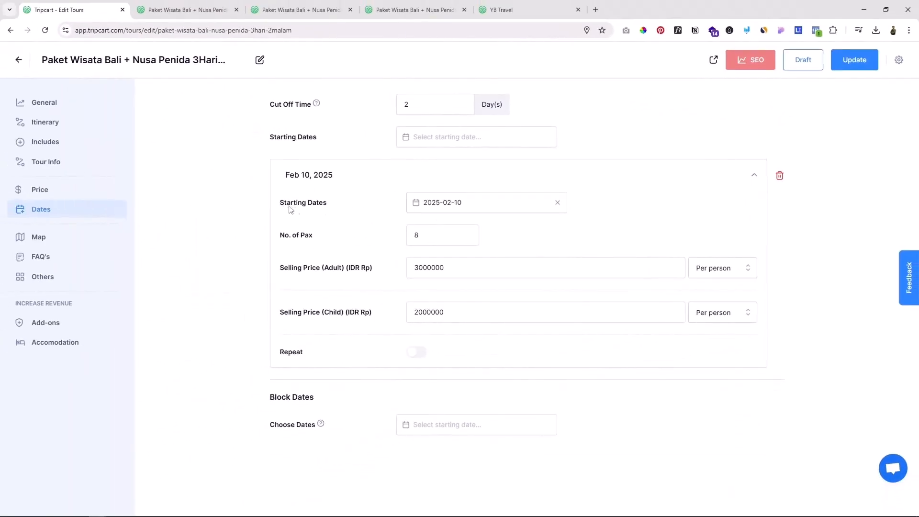
left_click(425, 237)
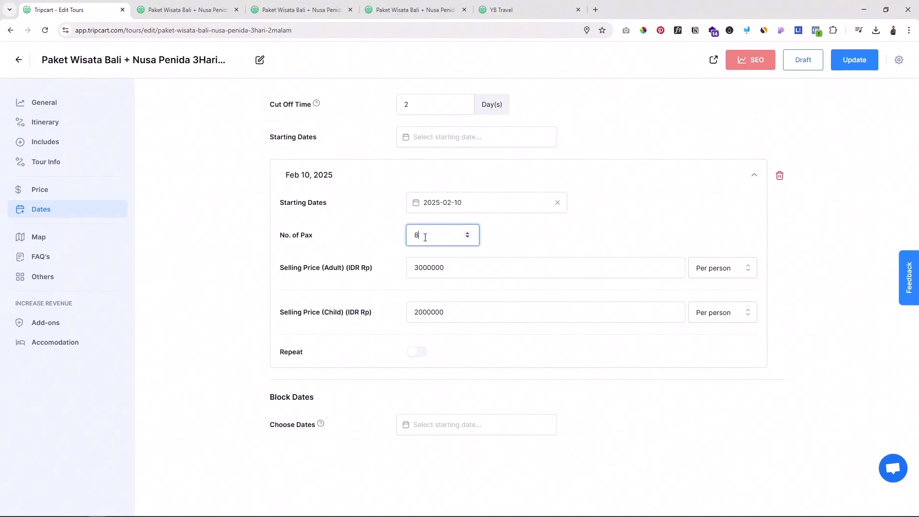
key("BackSpace")
type("8")
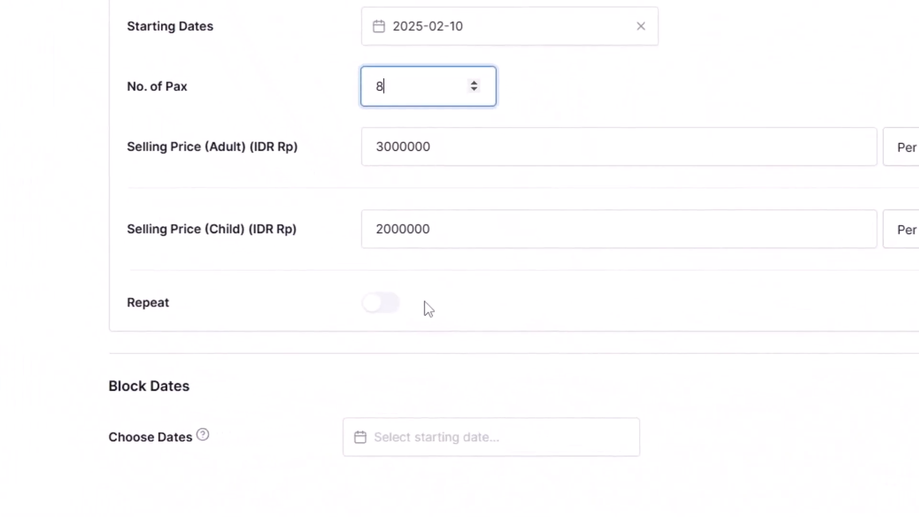
Step: Turn on daily repetition for the February 10, 2025 starting date
left_click(387, 309)
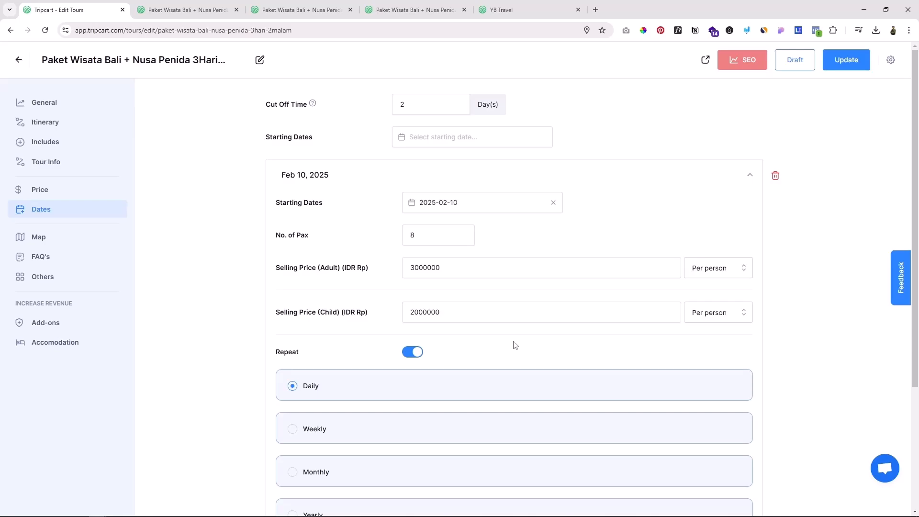
scroll(514, 345, "down", 1)
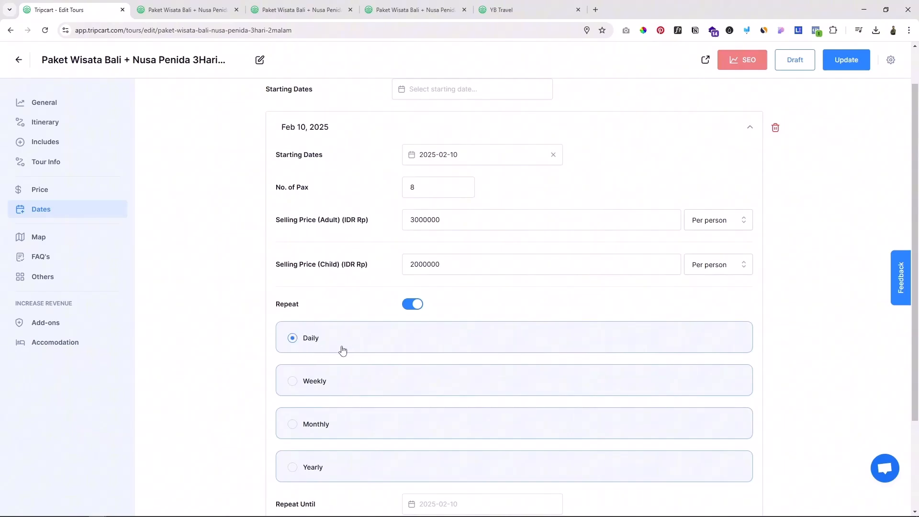
scroll(343, 351, "down", 1)
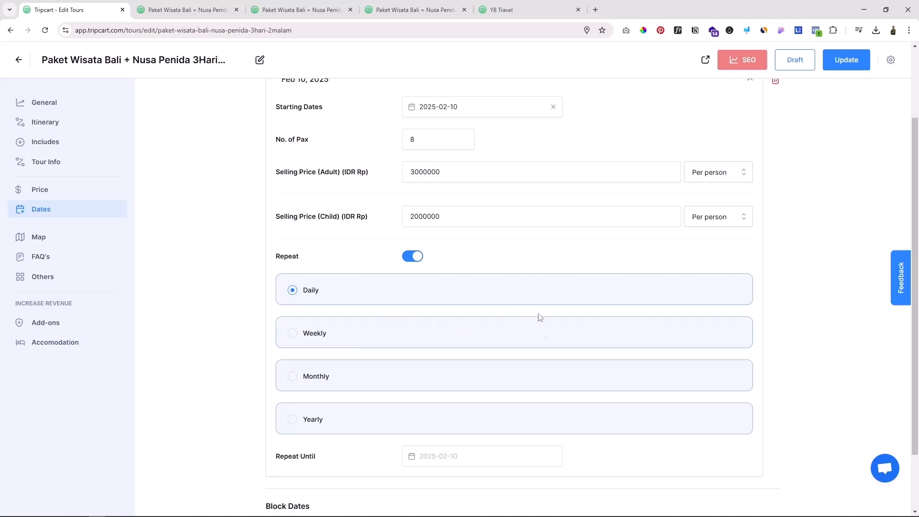
scroll(471, 306, "up", 1)
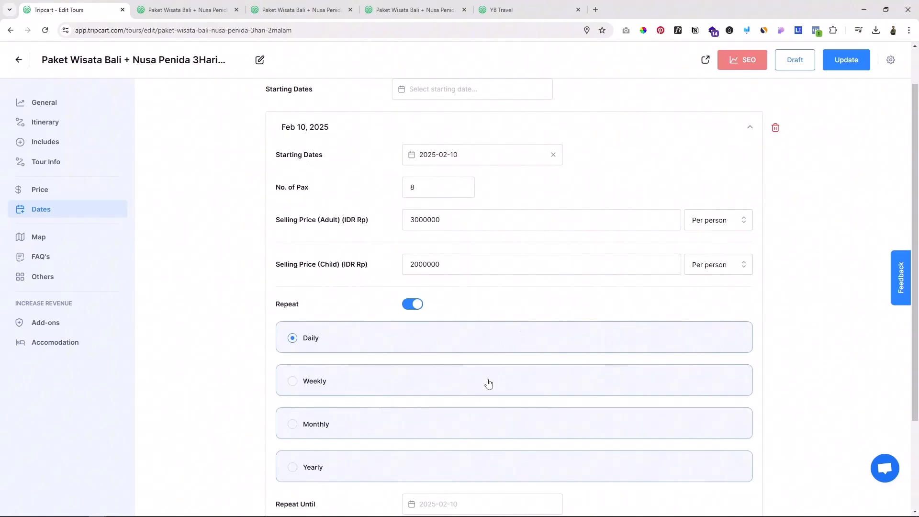
scroll(406, 261, "down", 2)
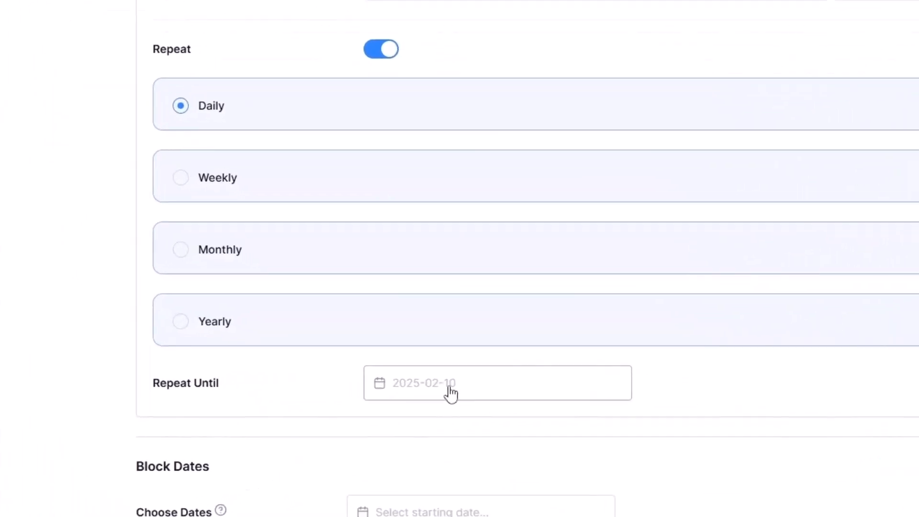
Step: Set the daily repetition to run until February 10, 2026, and update the tour
left_click(451, 394)
left_click(544, 117)
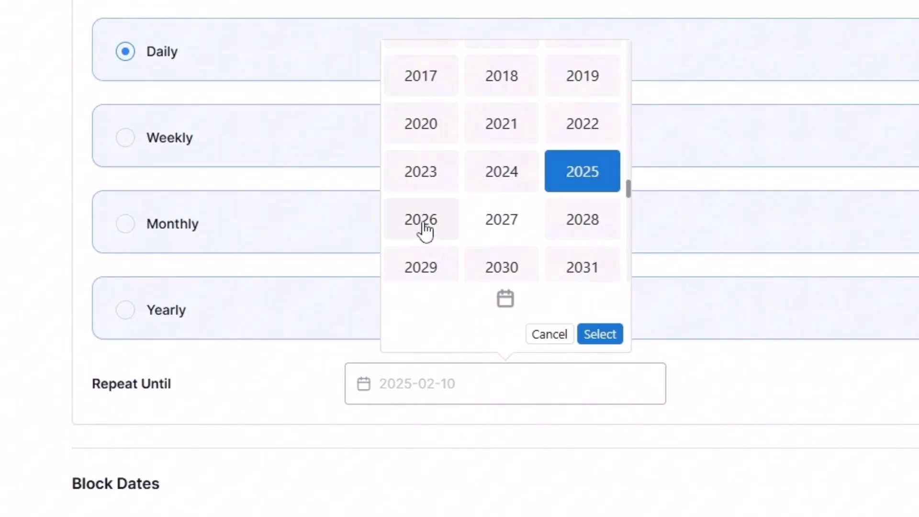
left_click(424, 231)
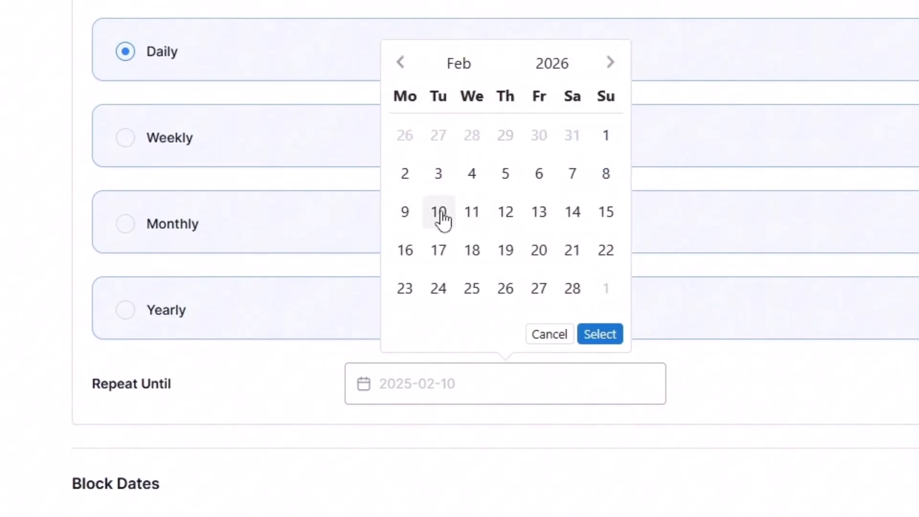
left_click(444, 221)
left_click(598, 336)
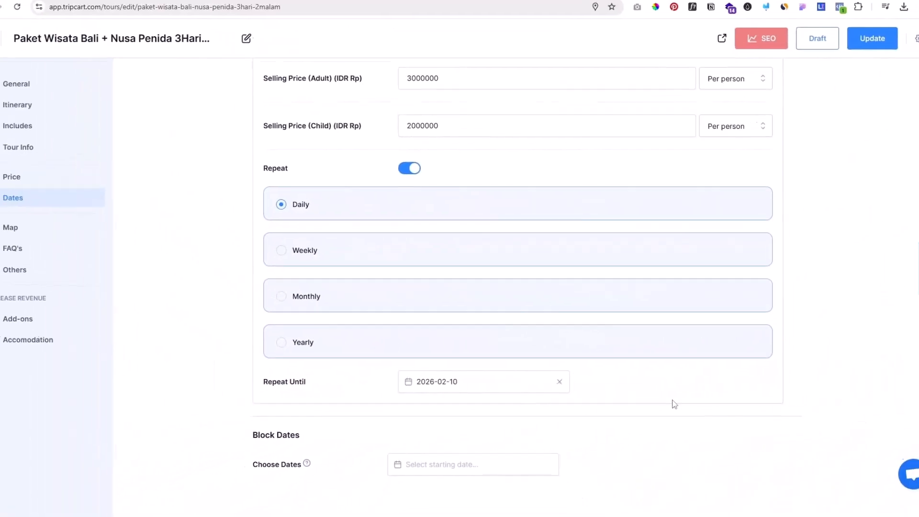
scroll(637, 439, "up", 1)
left_click(839, 70)
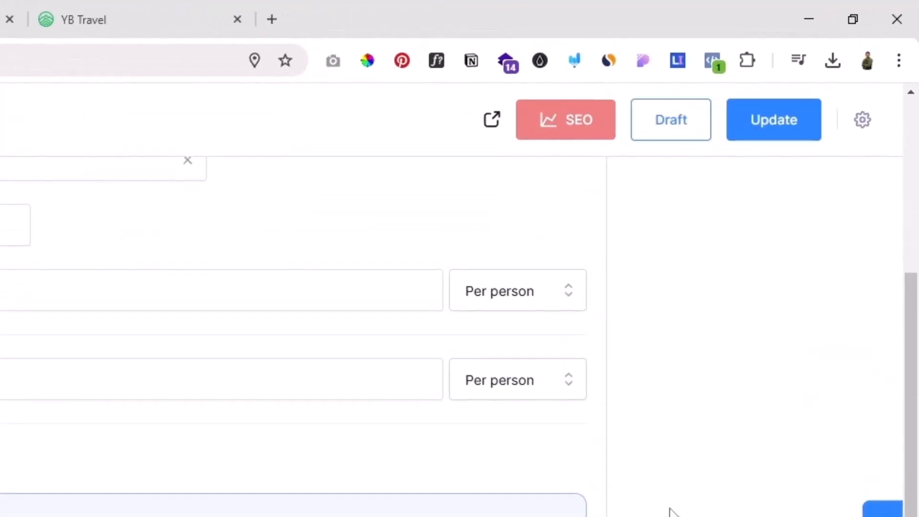
Step: Open the live tour page, examine the bookable months and departure dates in its booking section, and return to the tour editor
left_click(491, 120)
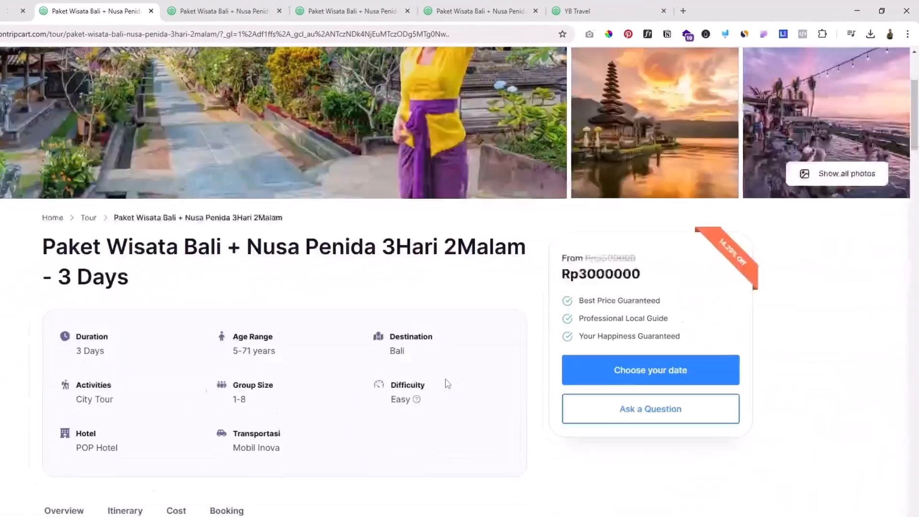
scroll(78, 516, "down", 5)
scroll(497, 340, "down", 15)
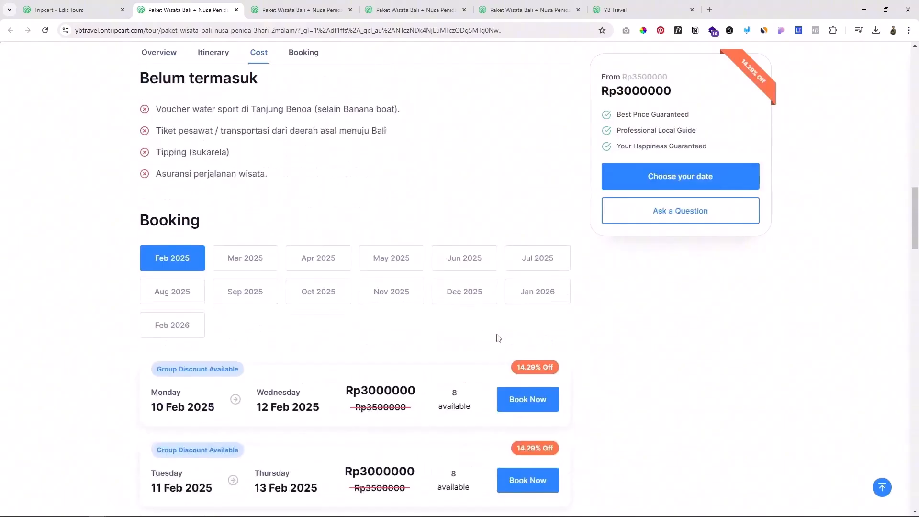
scroll(384, 303, "down", 2)
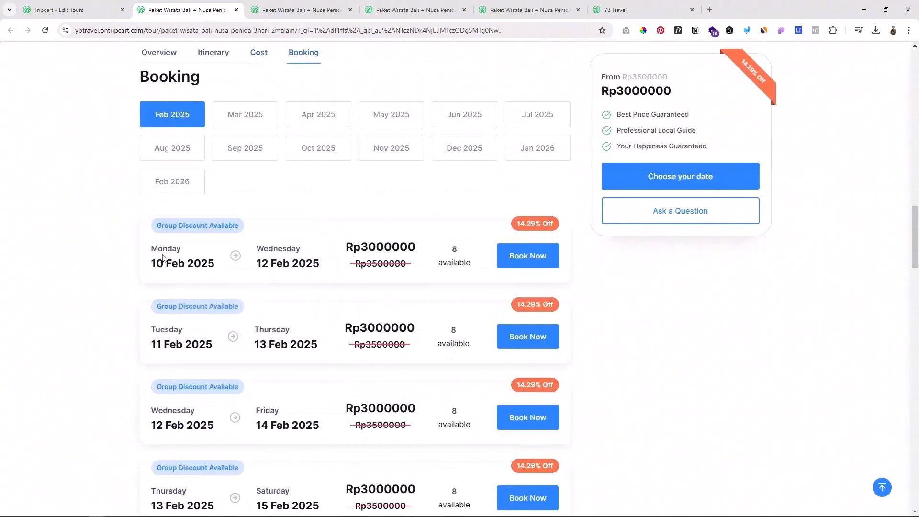
left_click_drag(159, 262, 194, 263)
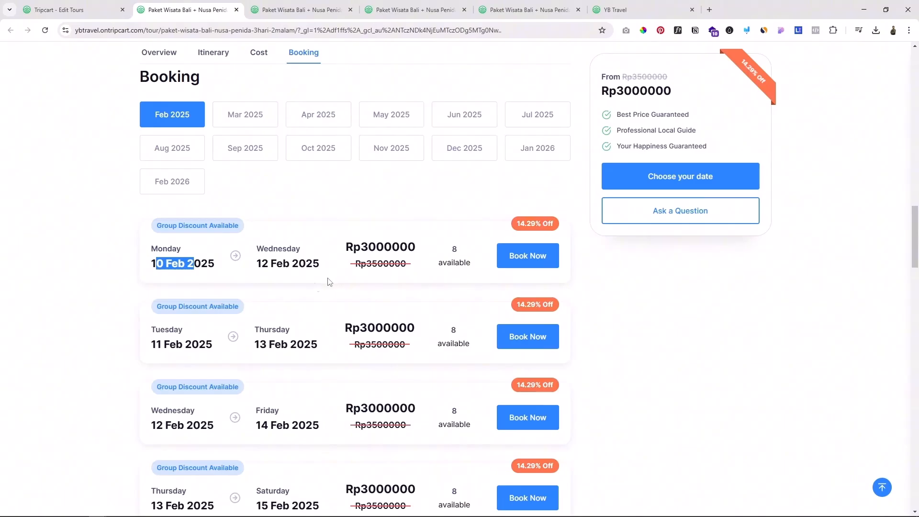
scroll(329, 281, "down", 2)
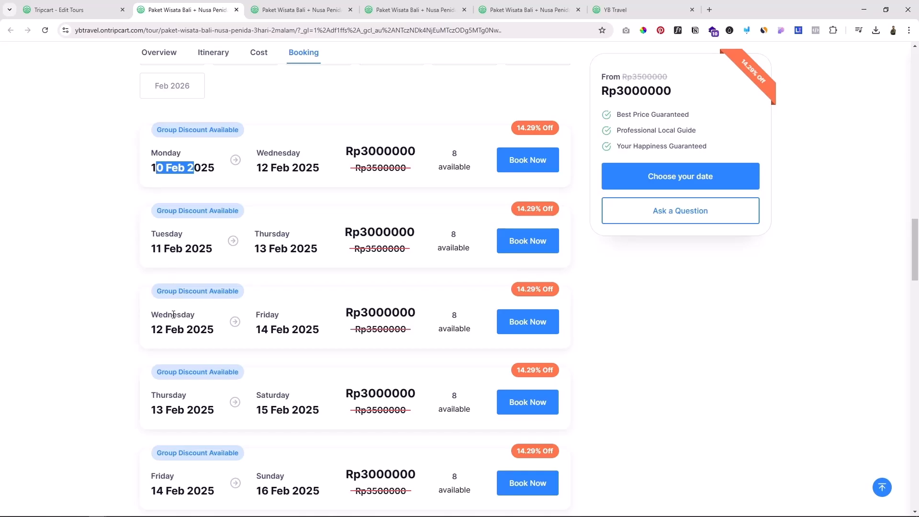
scroll(190, 416, "down", 5)
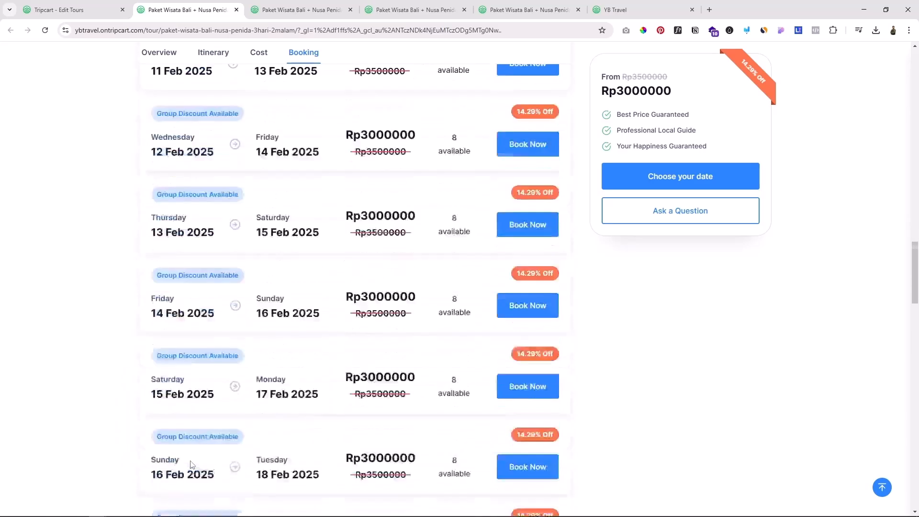
left_click(42, 6)
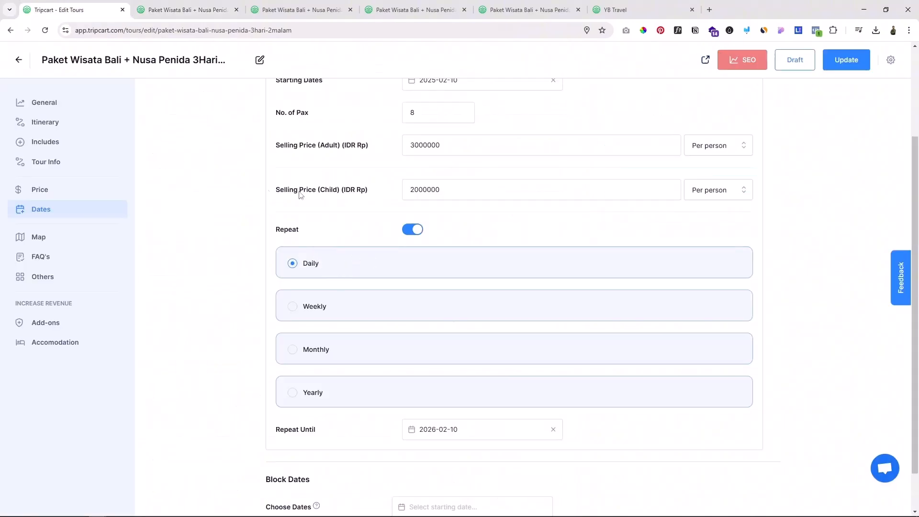
Step: Switch the repetition to weekly on Monday, Wednesday, Friday and Saturday, and update the tour
left_click(307, 308)
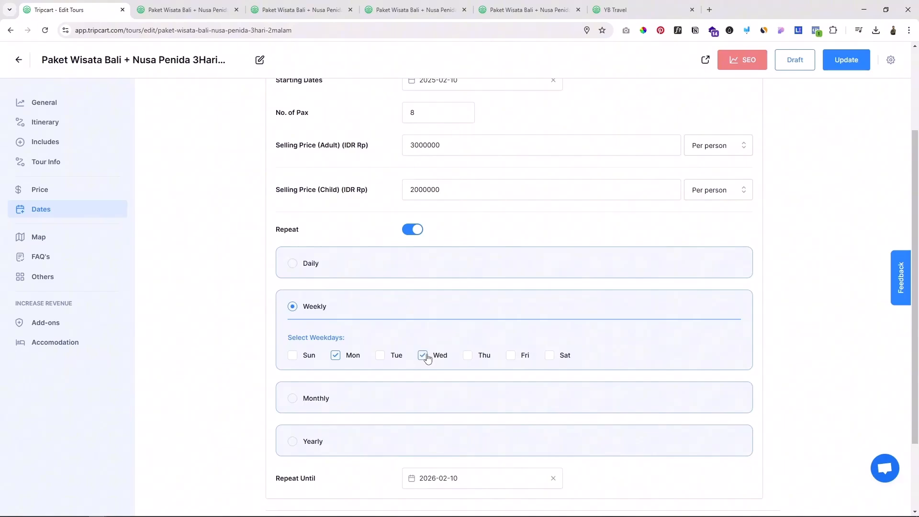
left_click(511, 356)
left_click(549, 356)
left_click(845, 60)
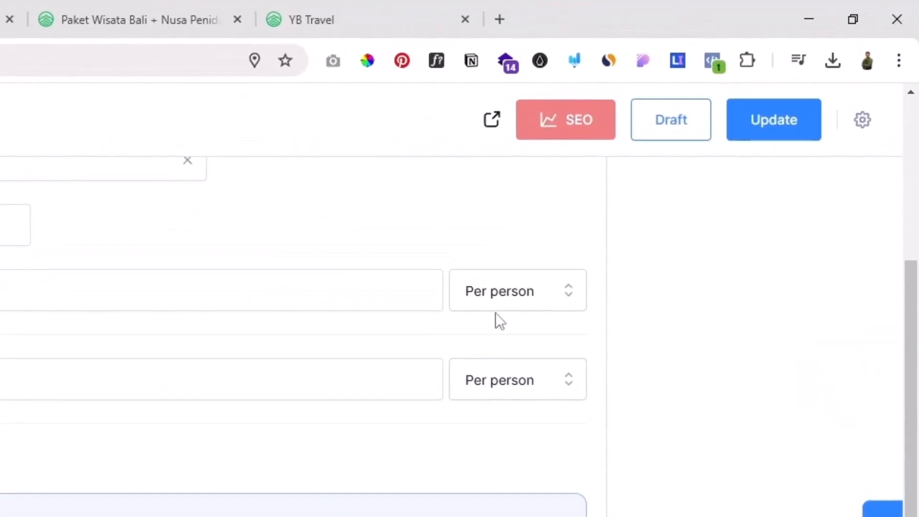
Step: Open the live tour page and check which weekdays the February 2025 departures in the booking section fall on
left_click(481, 124)
scroll(190, 427, "down", 15)
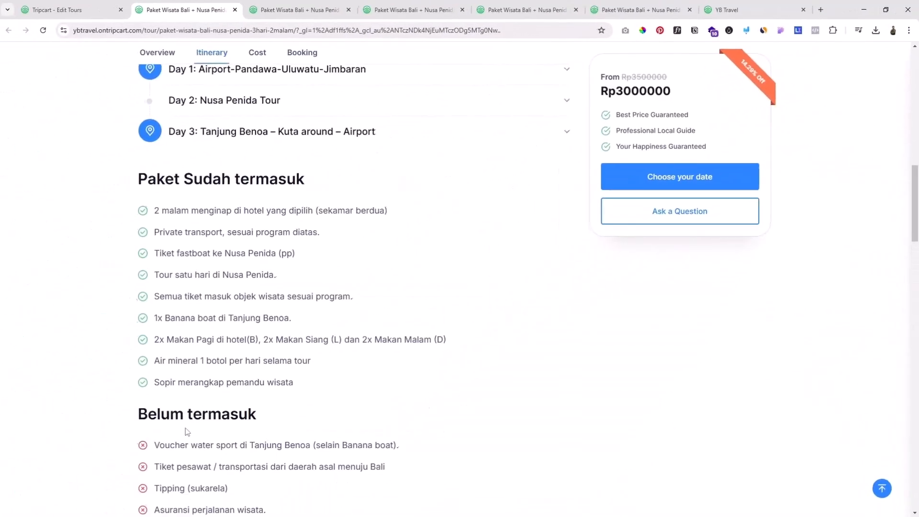
scroll(190, 427, "down", 5)
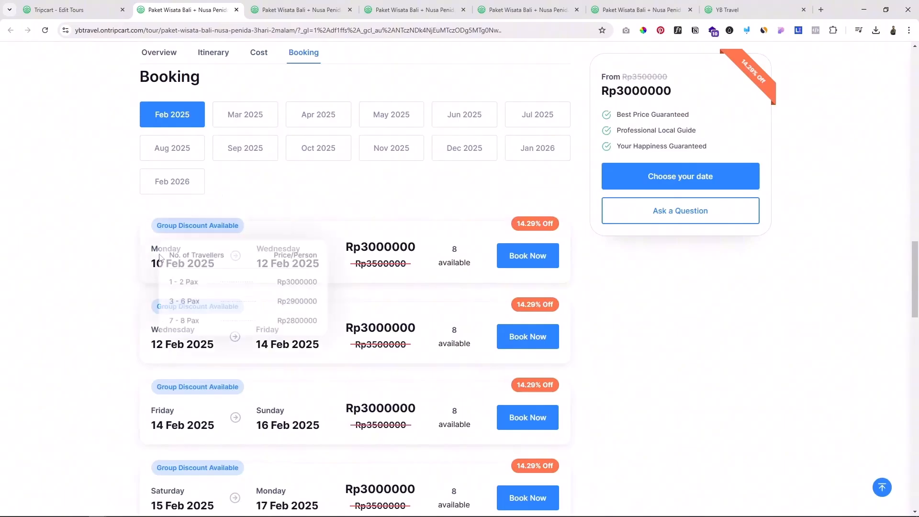
left_click_drag(151, 262, 166, 262)
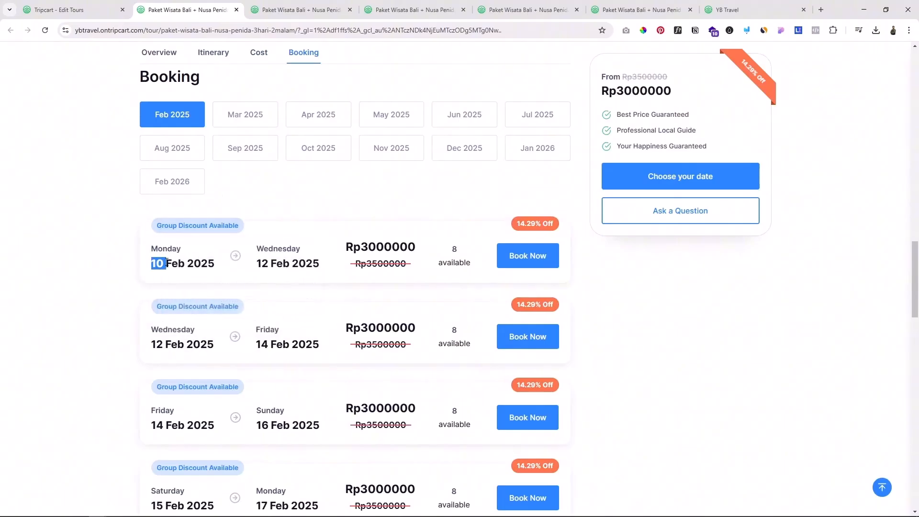
scroll(170, 296, "down", 1)
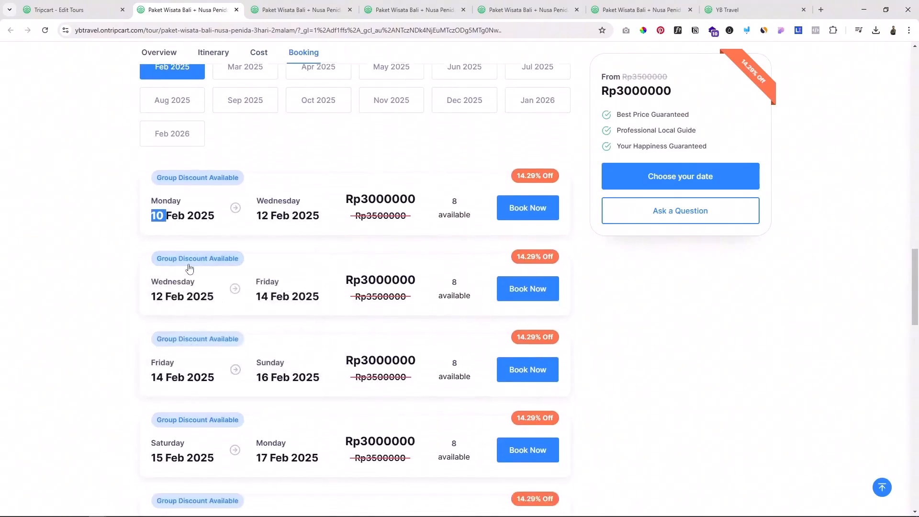
left_click_drag(153, 295, 166, 297)
left_click_drag(157, 377, 167, 406)
scroll(171, 386, "down", 1)
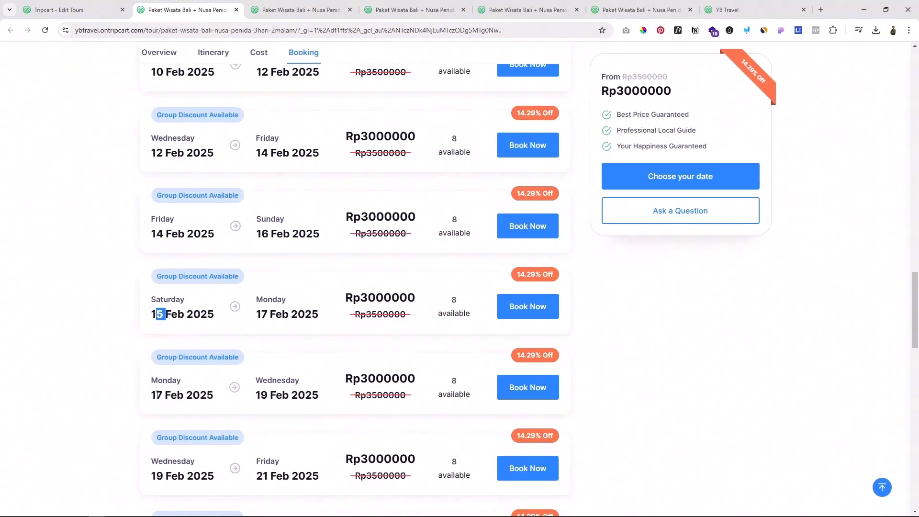
double_click(156, 394)
scroll(158, 382, "down", 2)
double_click(160, 380)
scroll(160, 379, "down", 1)
double_click(157, 412)
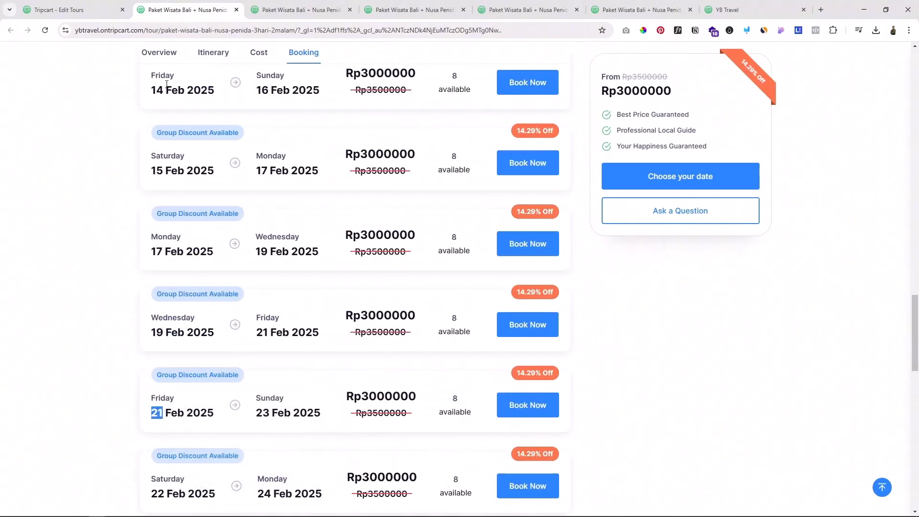
Step: Return to the tour editor and switch the repetition back to daily
left_click(72, 10)
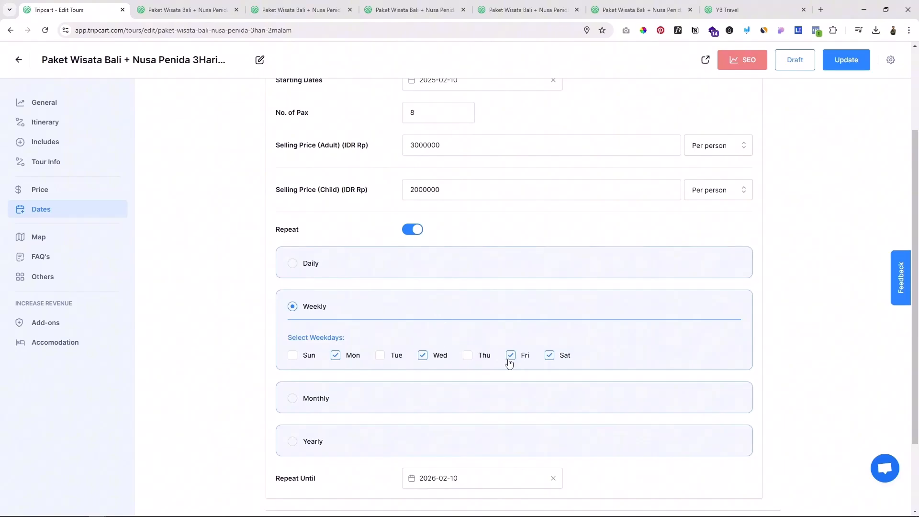
left_click(309, 261)
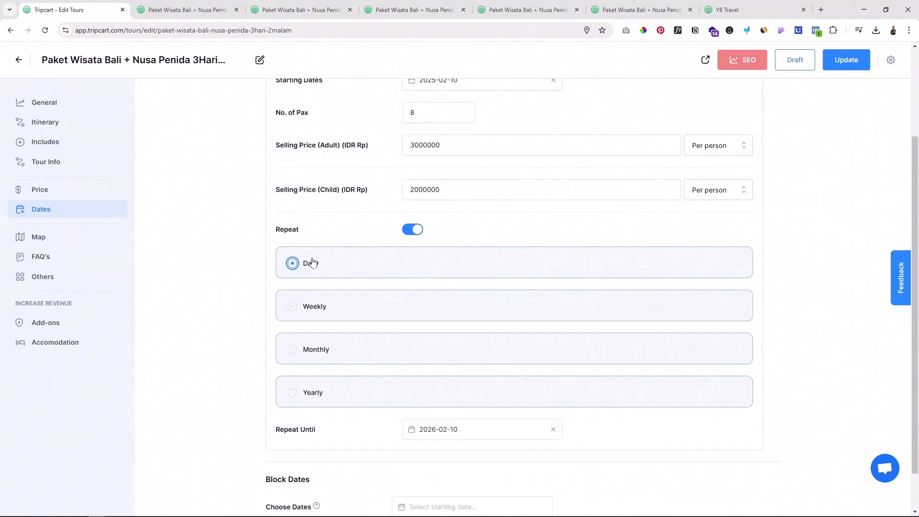
Step: Block the dates from April 1 to April 20, 2025, and update the tour
scroll(452, 330, "down", 1)
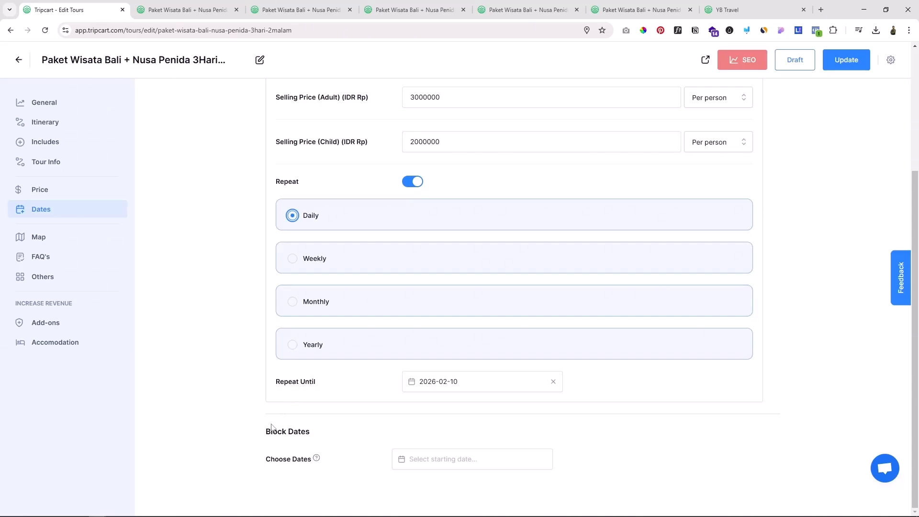
left_click_drag(277, 432, 301, 433)
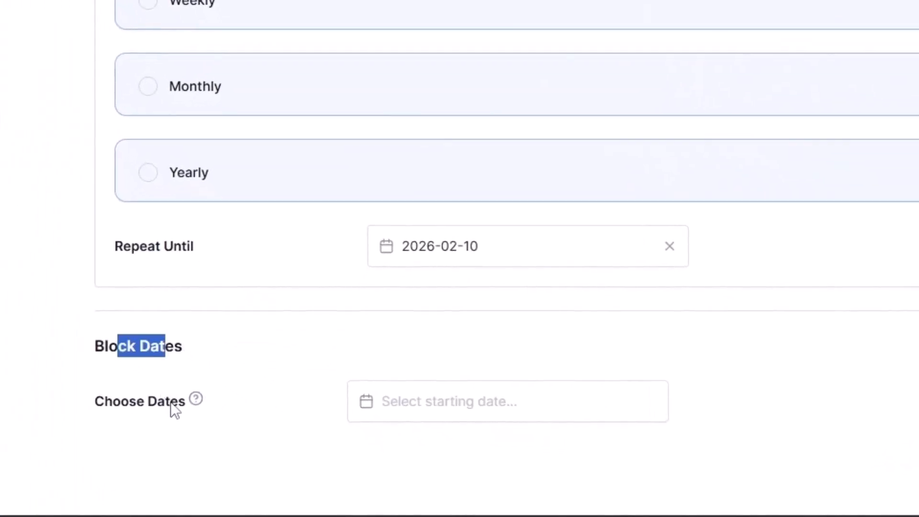
left_click(423, 404)
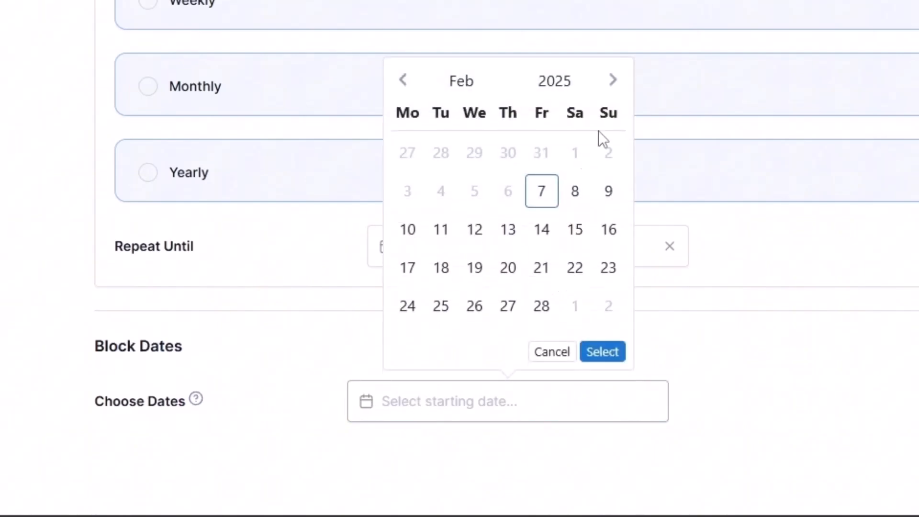
left_click(613, 83)
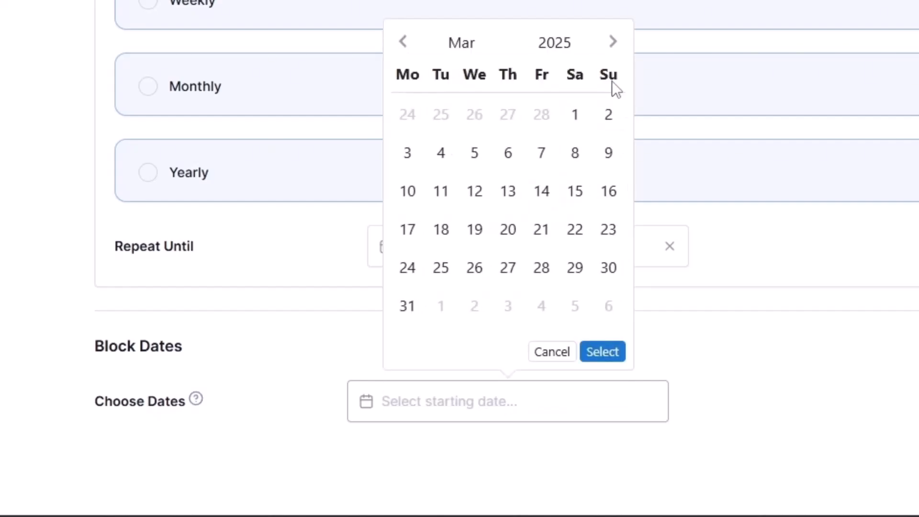
left_click(615, 46)
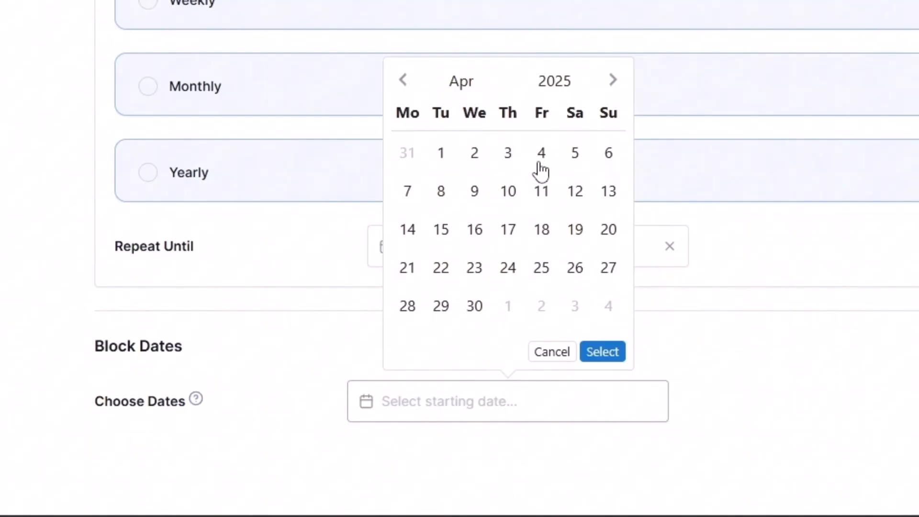
left_click(443, 154)
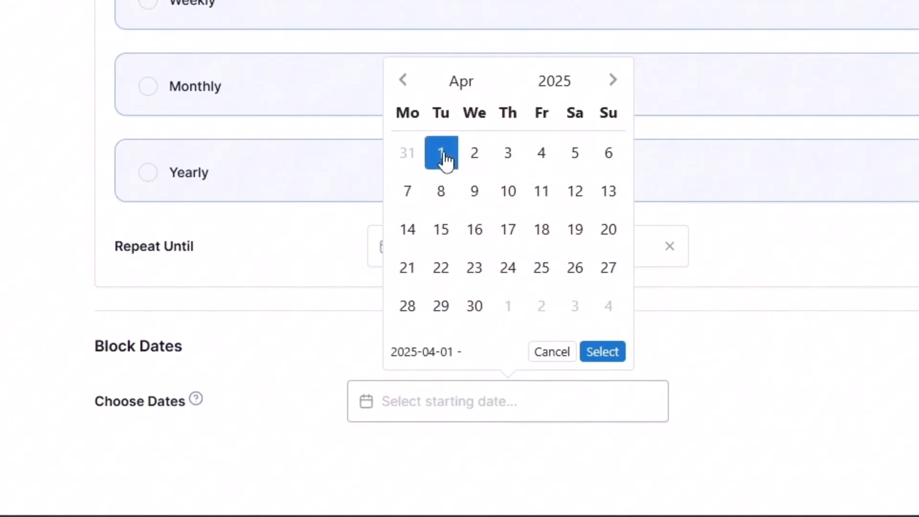
left_click(615, 231)
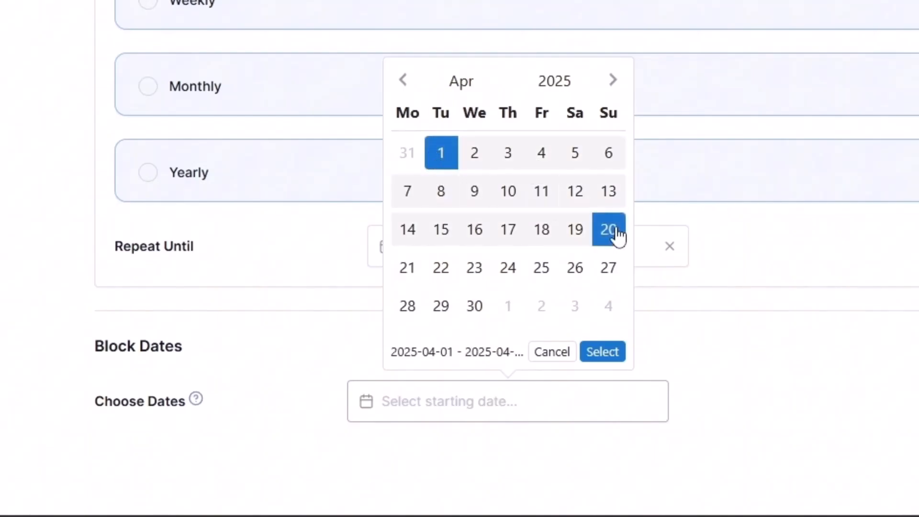
left_click(610, 353)
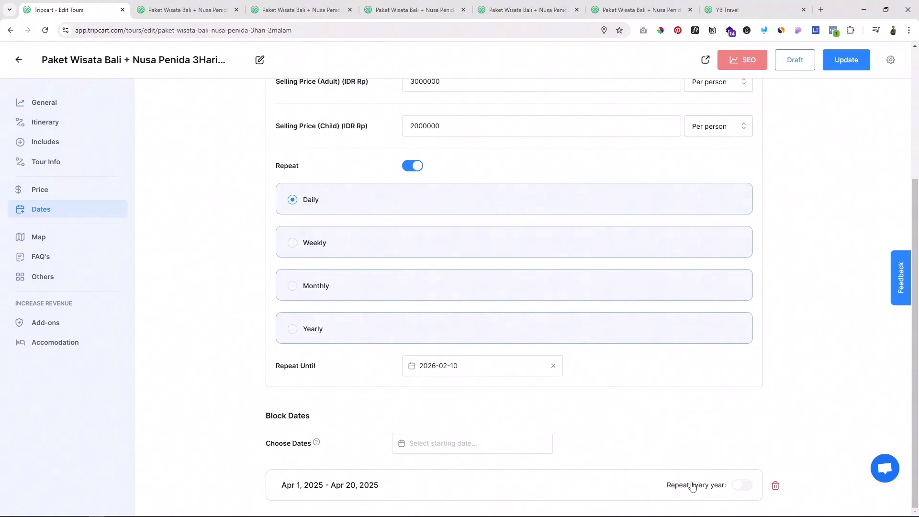
left_click(843, 64)
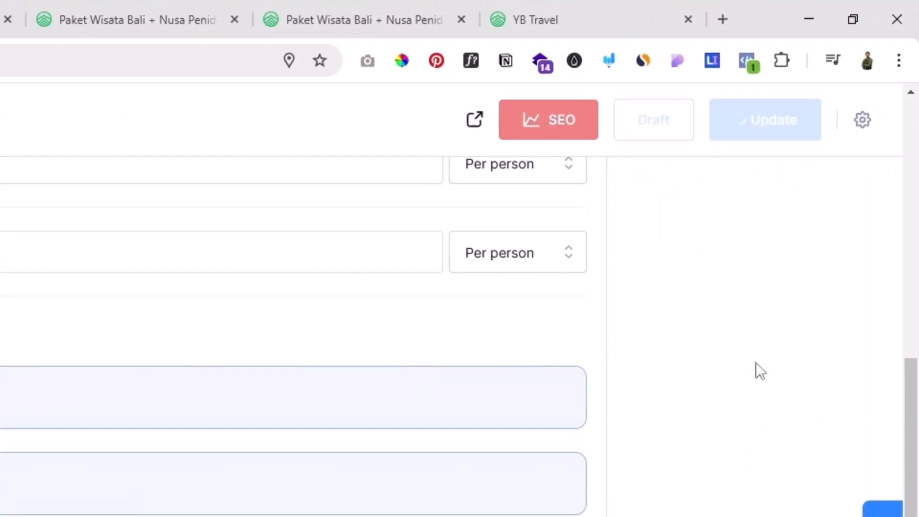
Step: Open the live tour page, examine the April 2025 departures in the booking section, and return to the tour editor
left_click(493, 120)
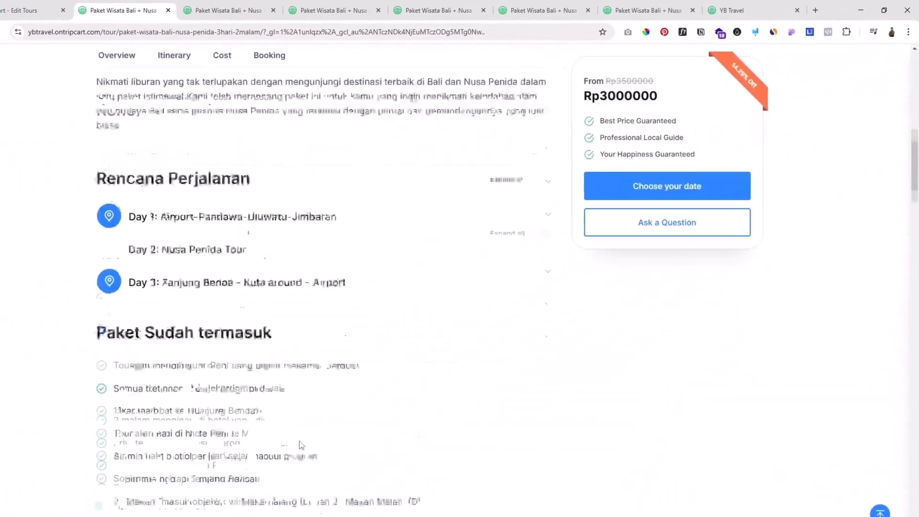
scroll(301, 445, "down", 10)
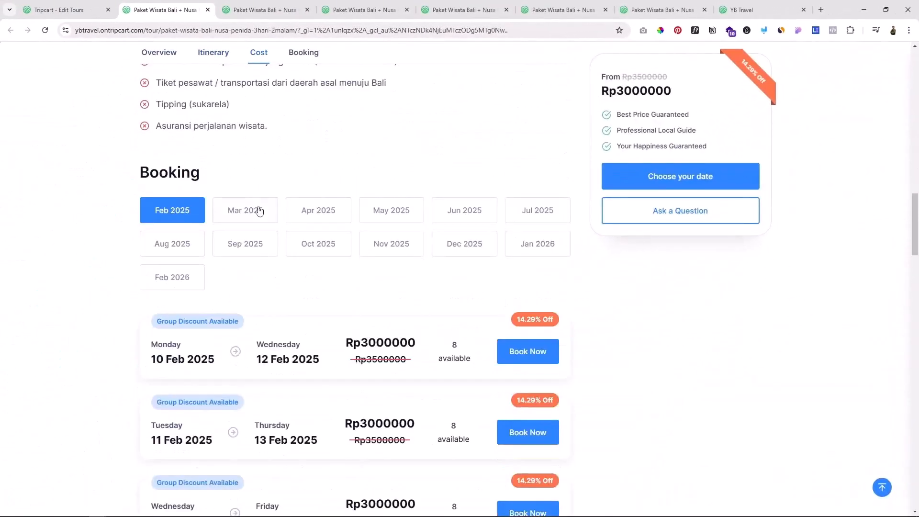
left_click(313, 210)
scroll(201, 249, "down", 2)
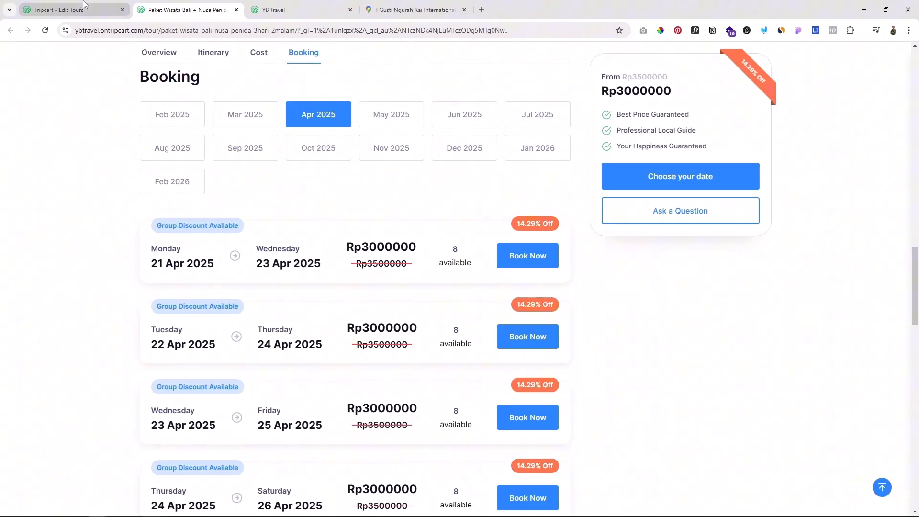
left_click(71, 10)
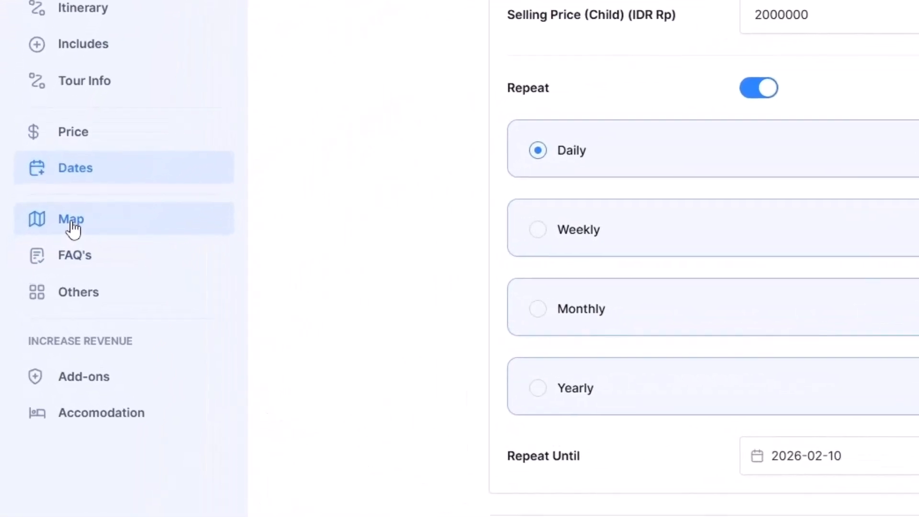
Step: Open the tour's map settings and set the section title to "Map"
left_click(70, 232)
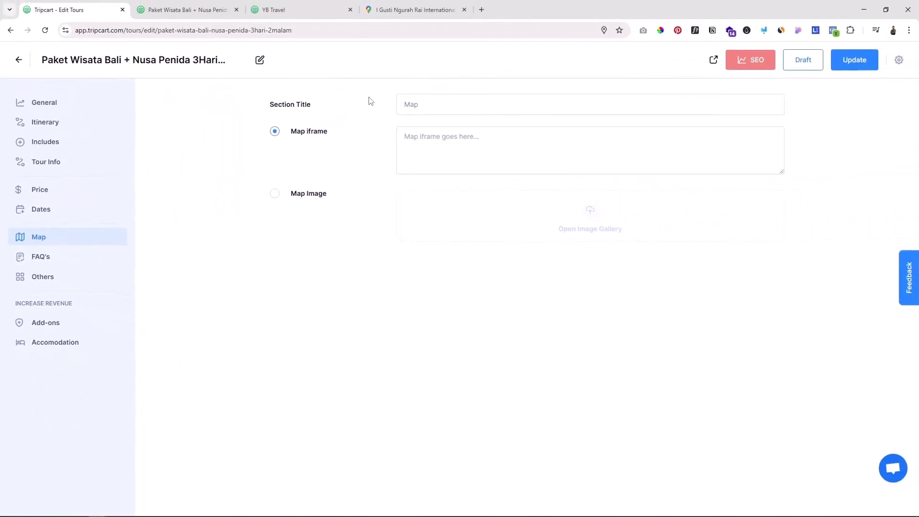
left_click(413, 107)
type("Map")
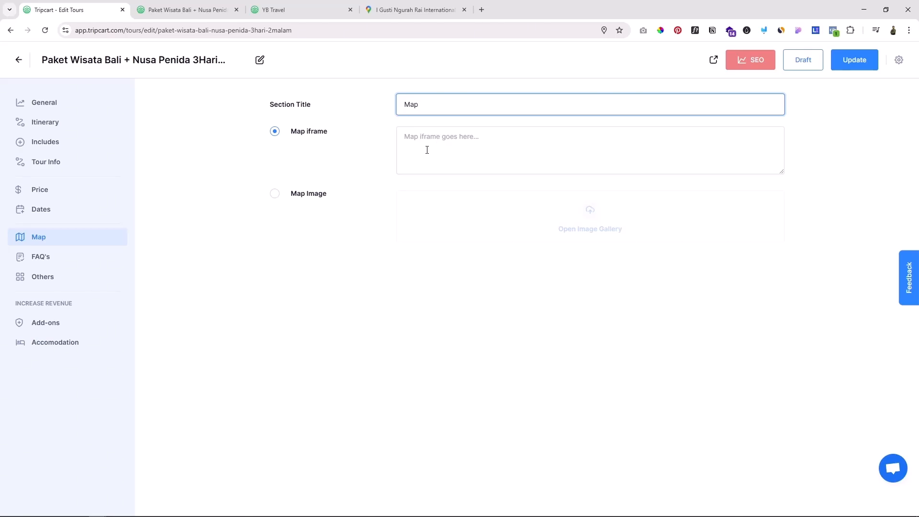
Step: Switch to Google Maps and copy the embed HTML for I Gusti Ngurah Rai International Airport at medium size
left_click(414, 9)
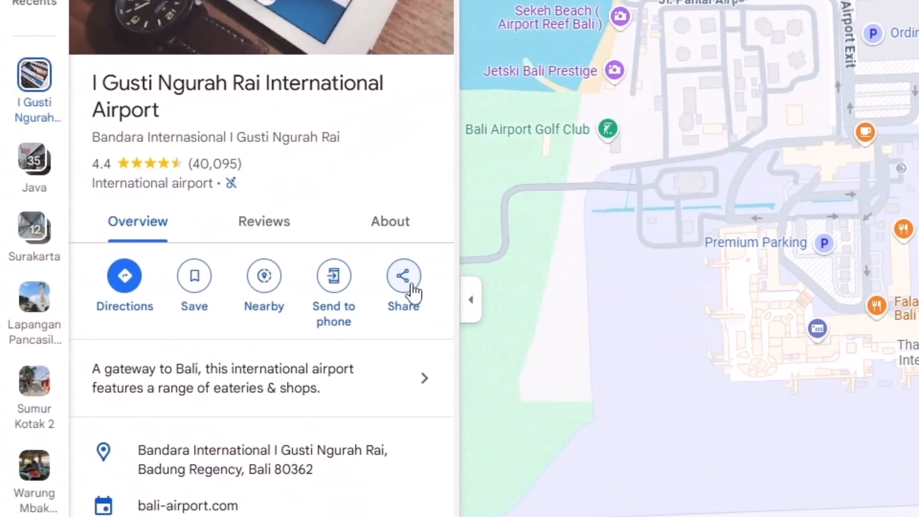
left_click(410, 289)
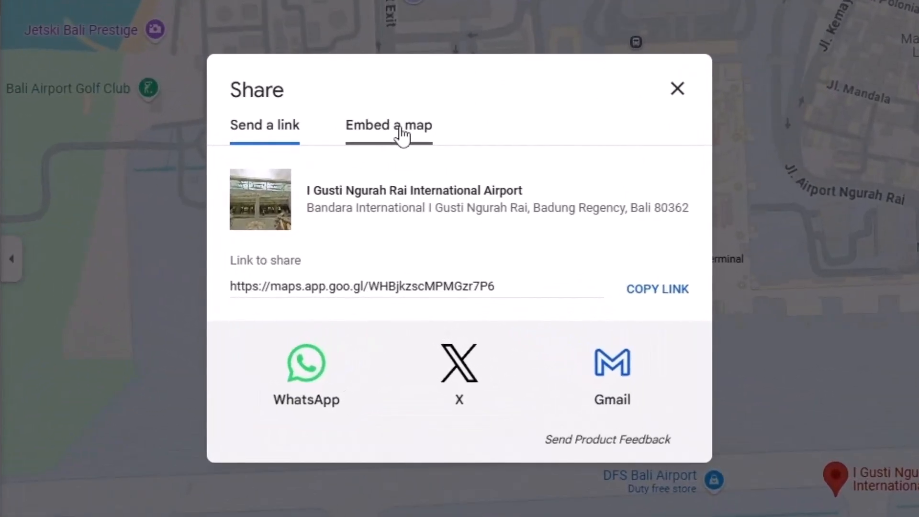
left_click(418, 215)
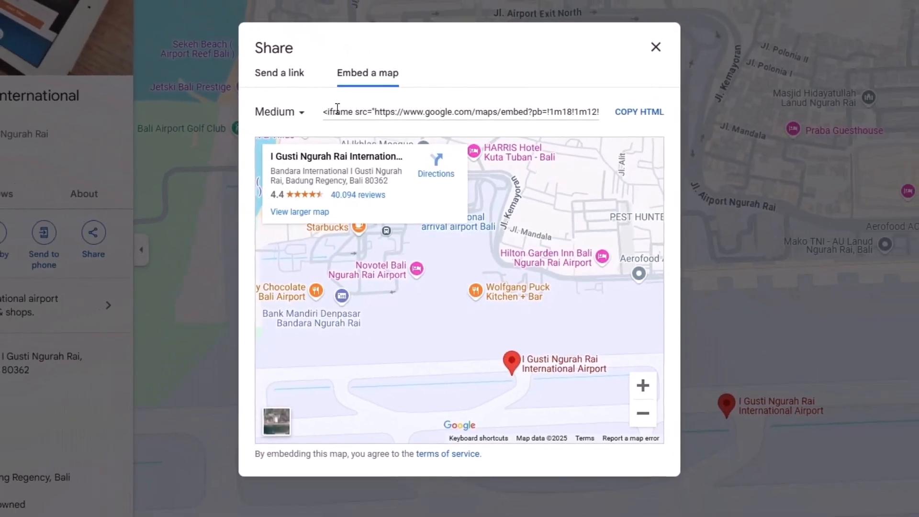
left_click(637, 113)
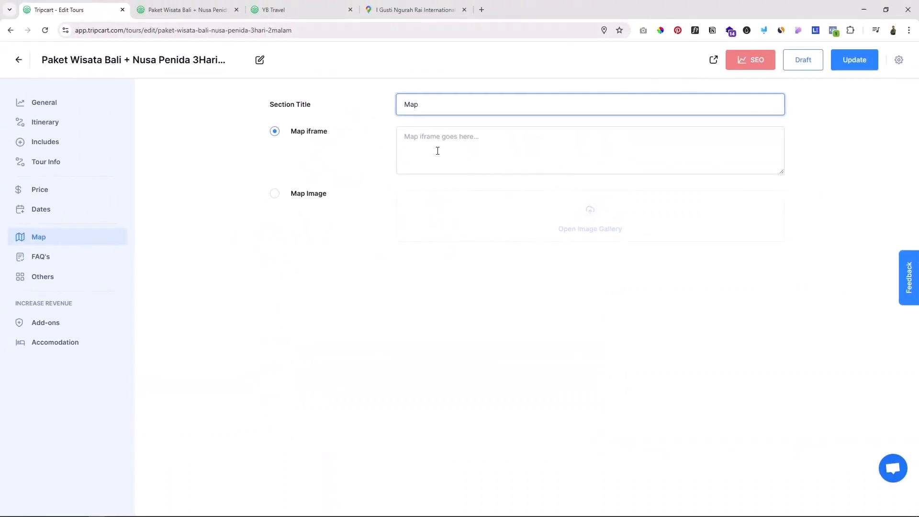
Step: Return to the tour editor, paste the copied embed code as the map iframe, and update the tour
left_click(432, 141)
key("ctrl+v")
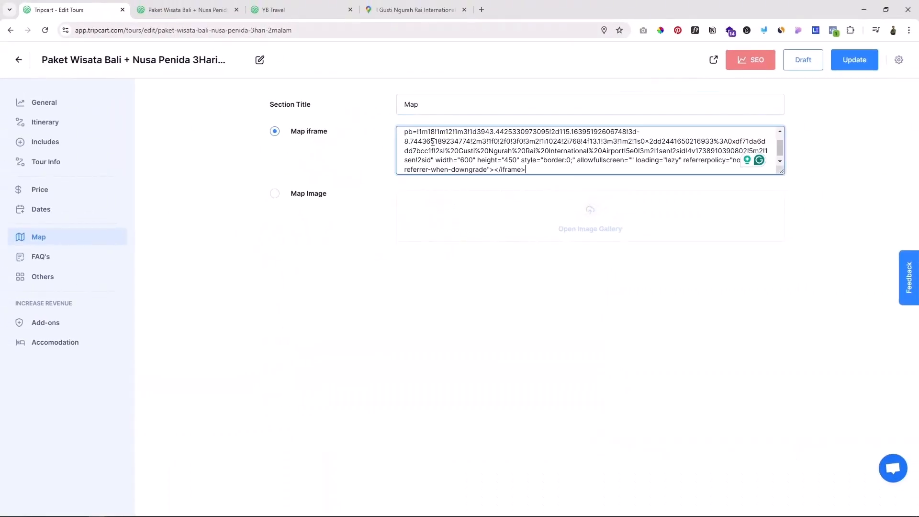
left_click(812, 105)
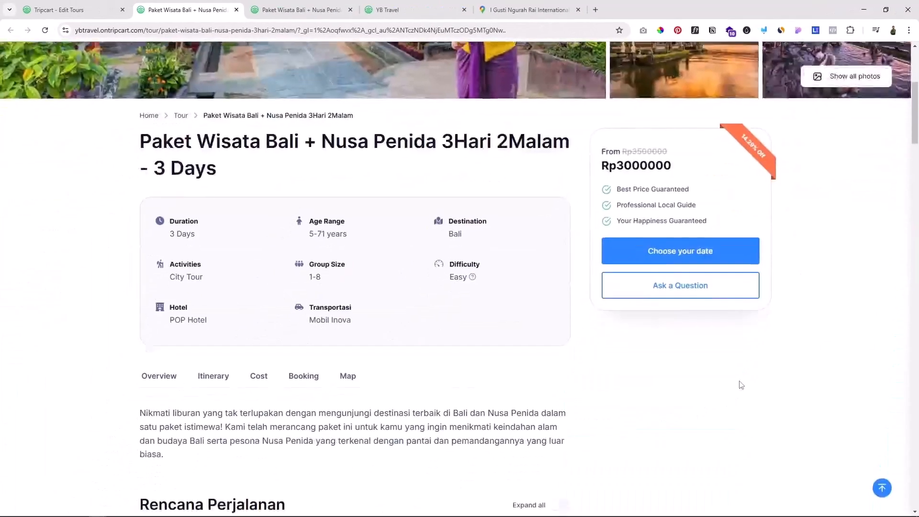
Step: Check the embedded airport map on the live tour page and return to the tour editor
scroll(736, 379, "down", 15)
scroll(737, 379, "down", 10)
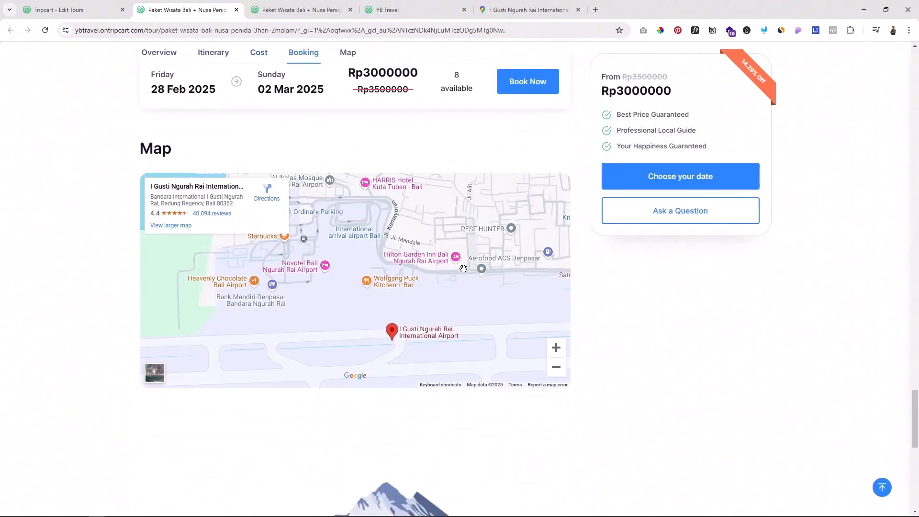
left_click(60, 9)
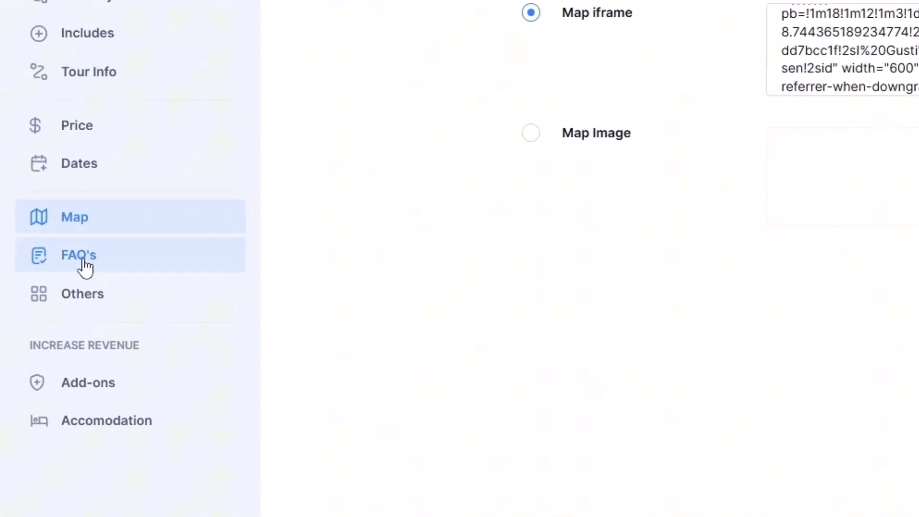
Step: Open the tour's FAQ settings and set the section title to "FAQ (Frequently Asked Questions)"
left_click(85, 260)
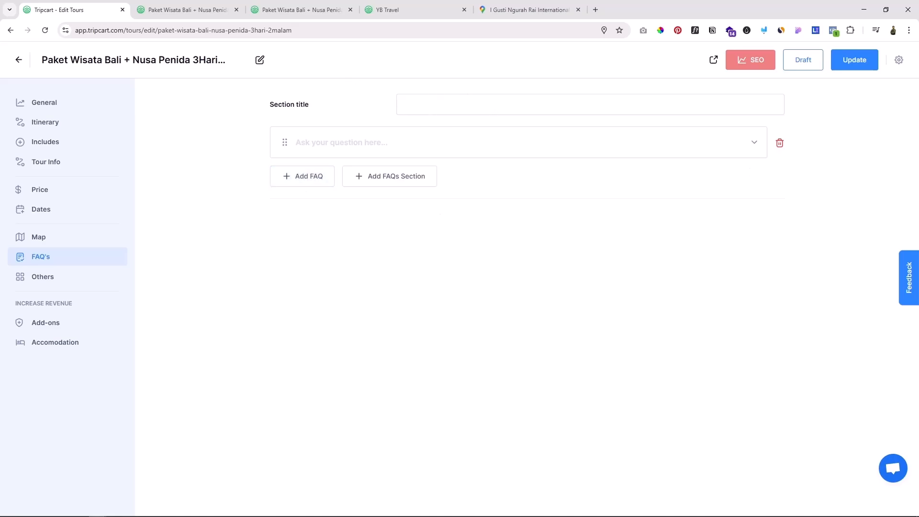
left_click(419, 104)
type("FAQ (Frequently Asked Questions)")
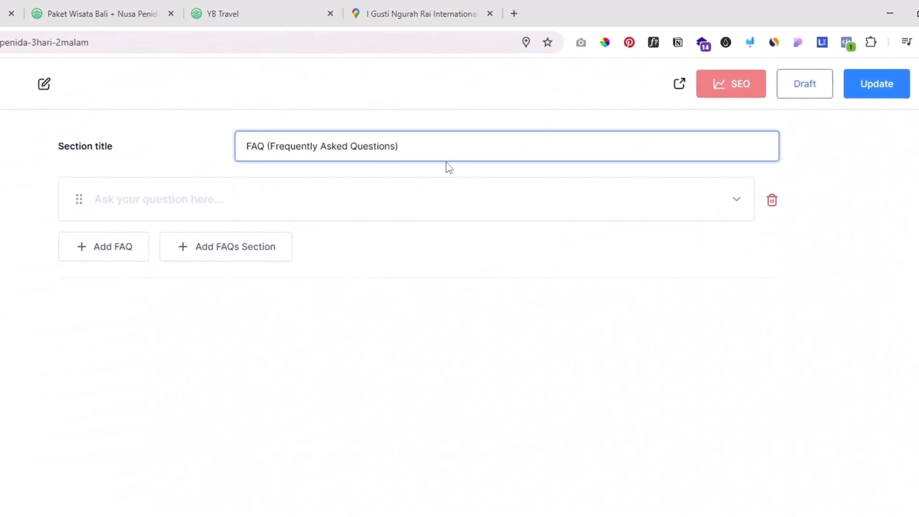
Step: Fill the first FAQ with the question "Apa yang termasuk dalam harga paket ini?" and paste the answer describing what the package price includes
left_click(158, 206)
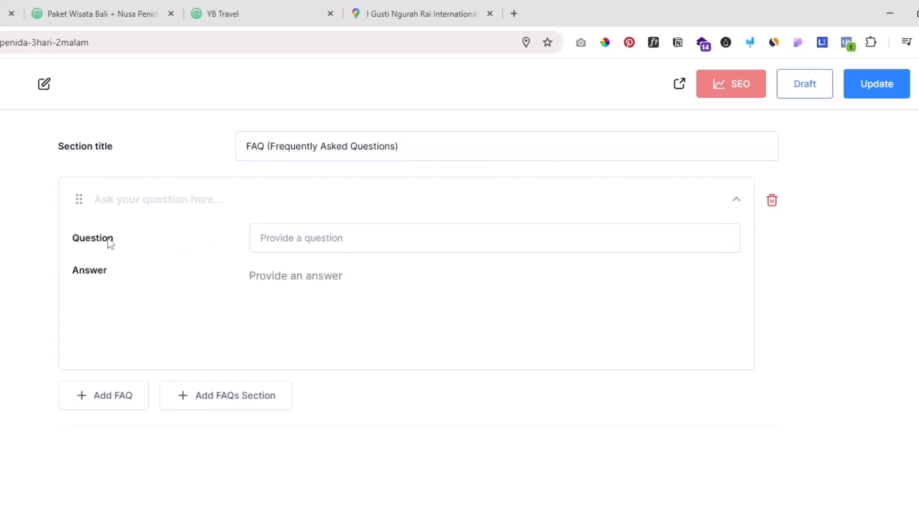
left_click(310, 238)
type("Apa yang termasuk dalam harga paket ini?")
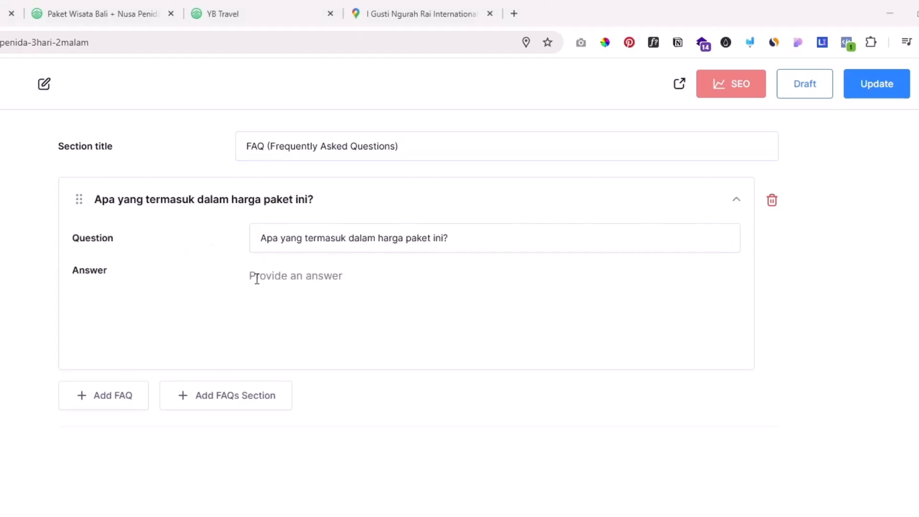
left_click(276, 278)
type("Harga paket sudah termasuk akomodasi 2 malam, transportasi selama tour, tiket fast boat ke Nusa Penida, tiket masuk objek wisata, sarapan di hotel, dan makan malam di Jimbaran. Selain itu, kami juga menyediakan driver dan pemandu wisata yang ramah dan berpengalaman.")
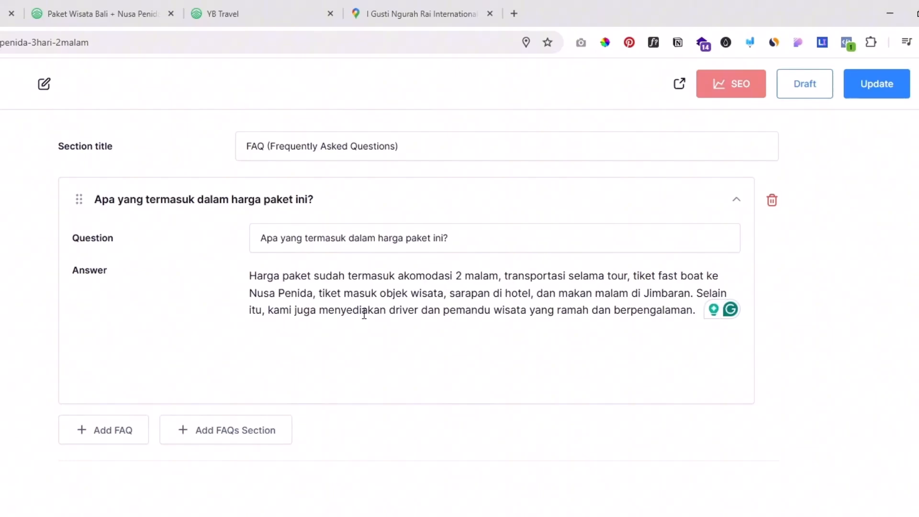
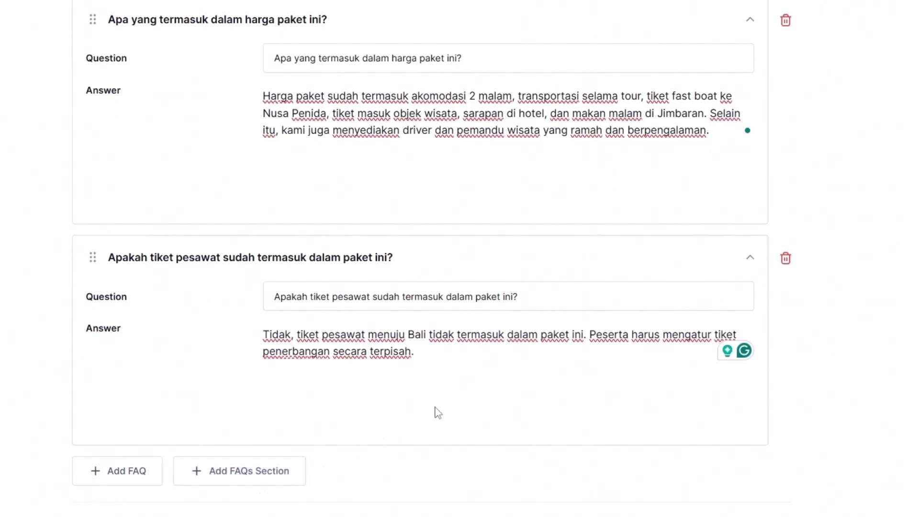
Step: Add a new FAQ section below the flight ticket question and give it the subtitle "Makanan"
left_click(252, 472)
scroll(354, 459, "down", 2)
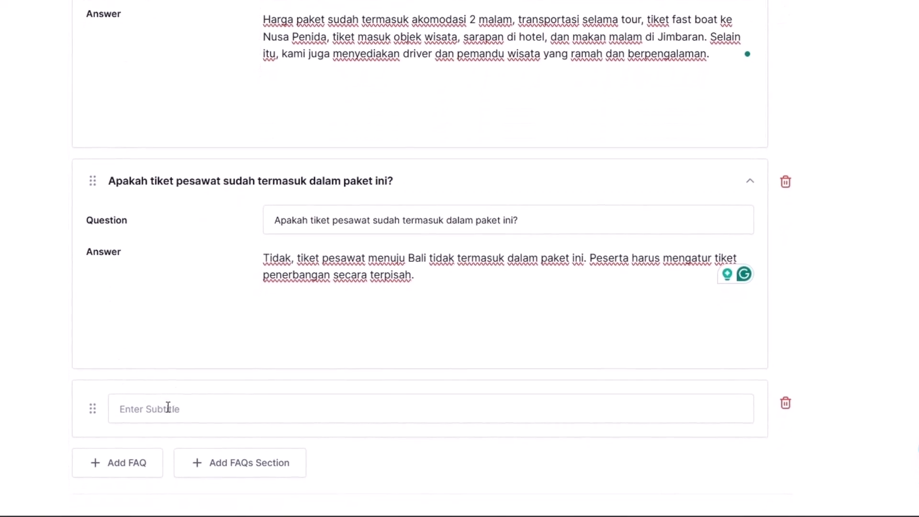
left_click(169, 409)
type("Makanan")
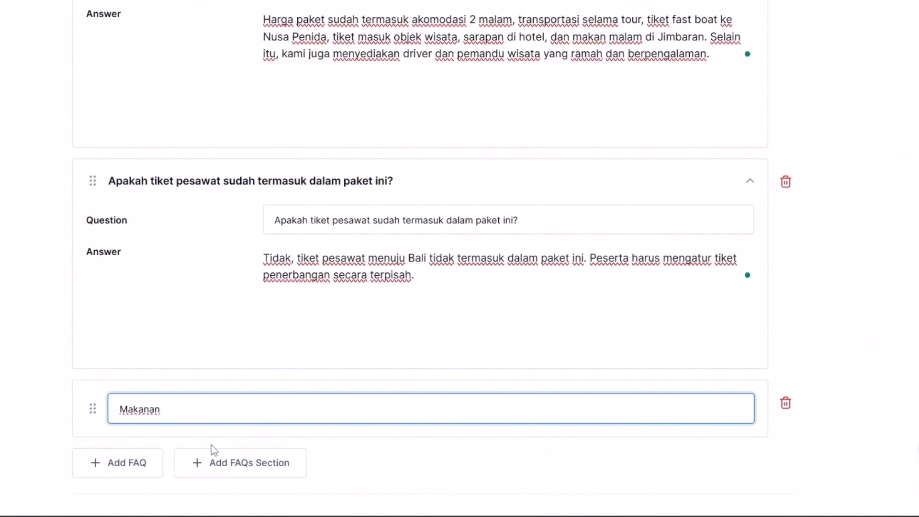
left_click(330, 442)
Step: Add a FAQ under Makanan with the question "Apa makanan di Hotel?" and the answer "Makanan nusantara Indonesia", and update the tour
left_click(106, 463)
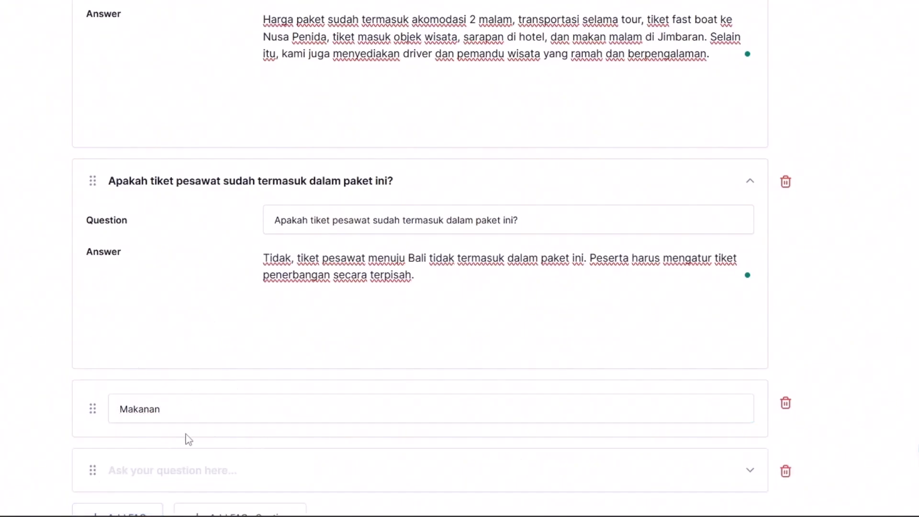
scroll(210, 424, "down", 2)
left_click(186, 423)
scroll(236, 395, "down", 3)
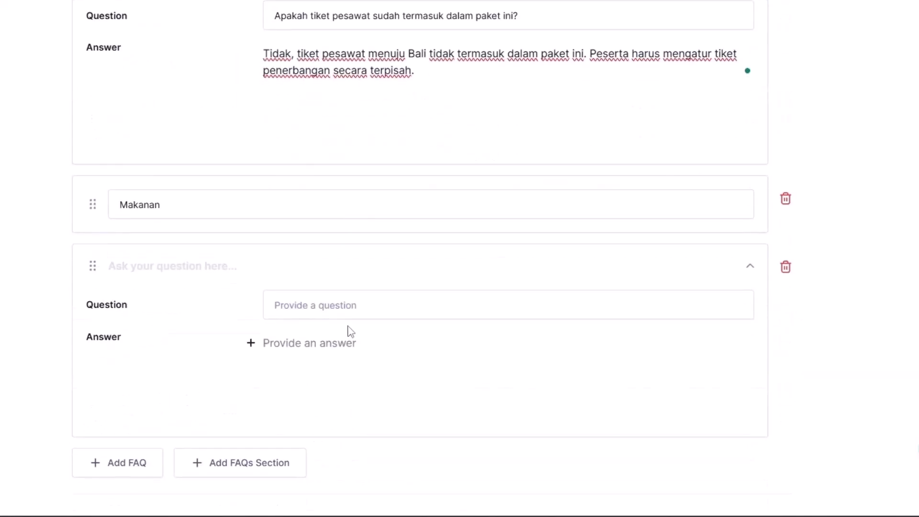
left_click(357, 307)
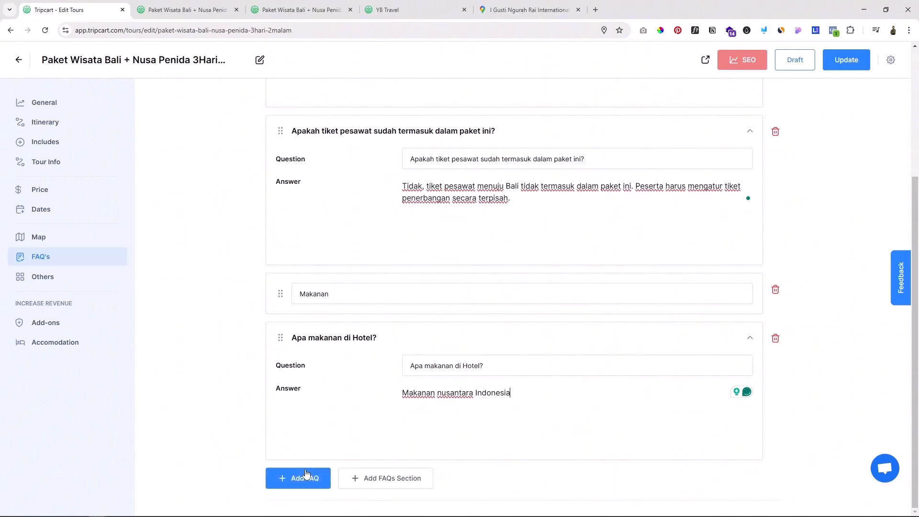
scroll(807, 220, "up", 5)
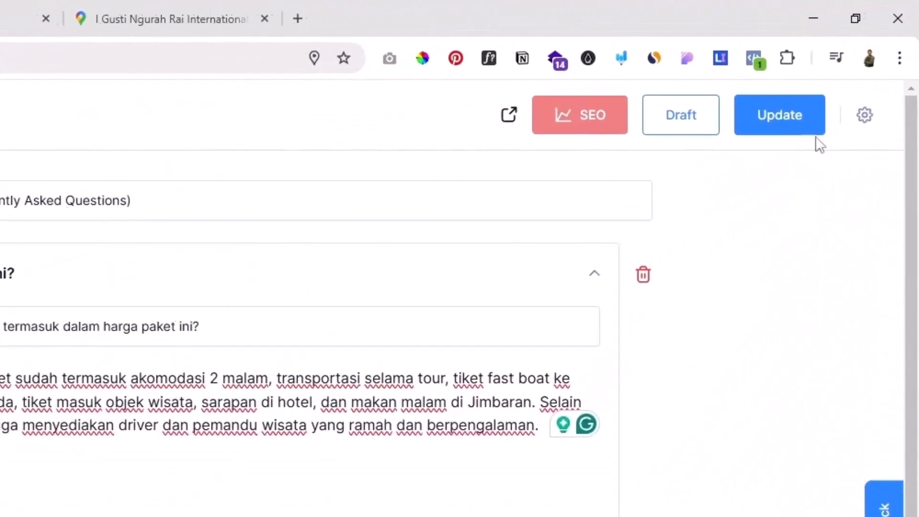
left_click(846, 60)
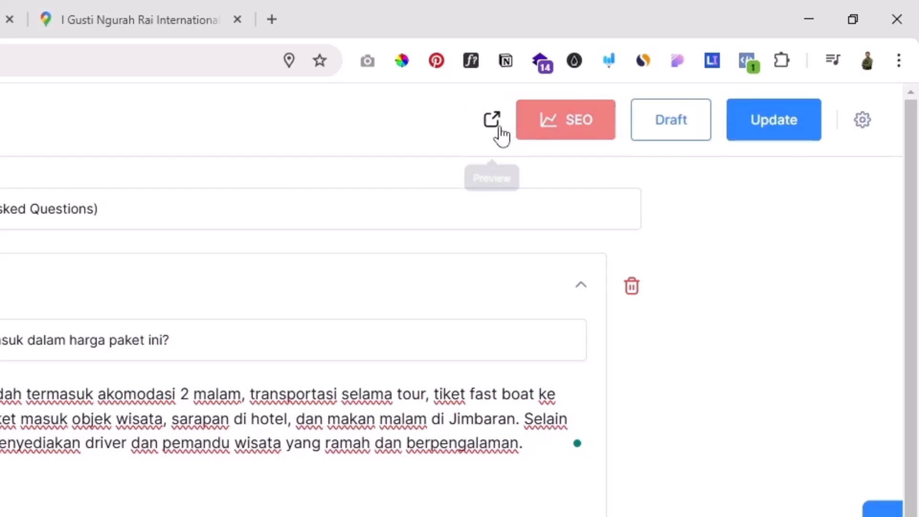
Step: Preview the live tour page, expand the FAQs to check the answers and the Makanan section, and return to the tour editor
left_click(493, 120)
scroll(485, 229, "down", 10)
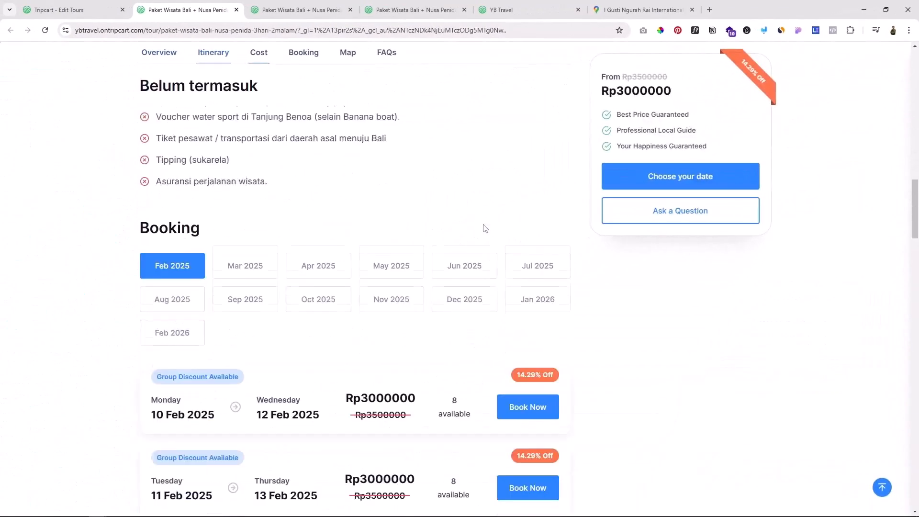
scroll(484, 228, "down", 15)
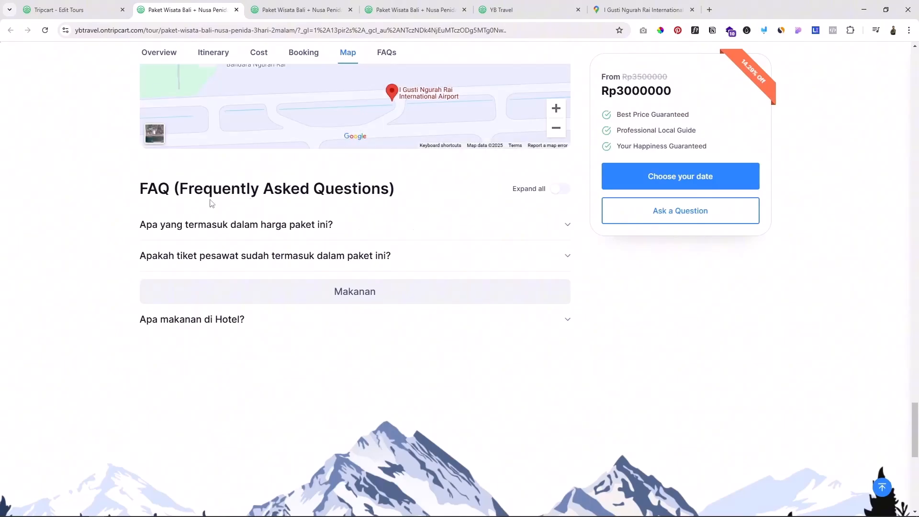
left_click(430, 227)
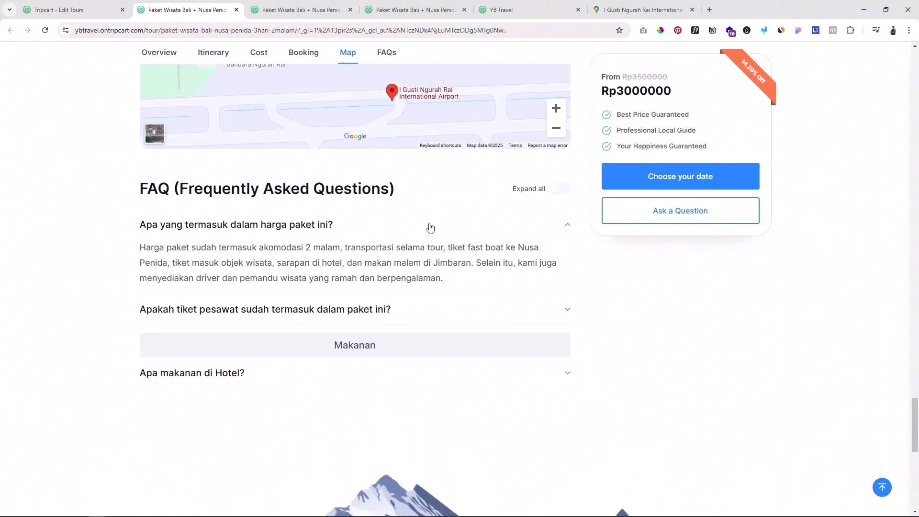
left_click(317, 308)
scroll(411, 306, "down", 2)
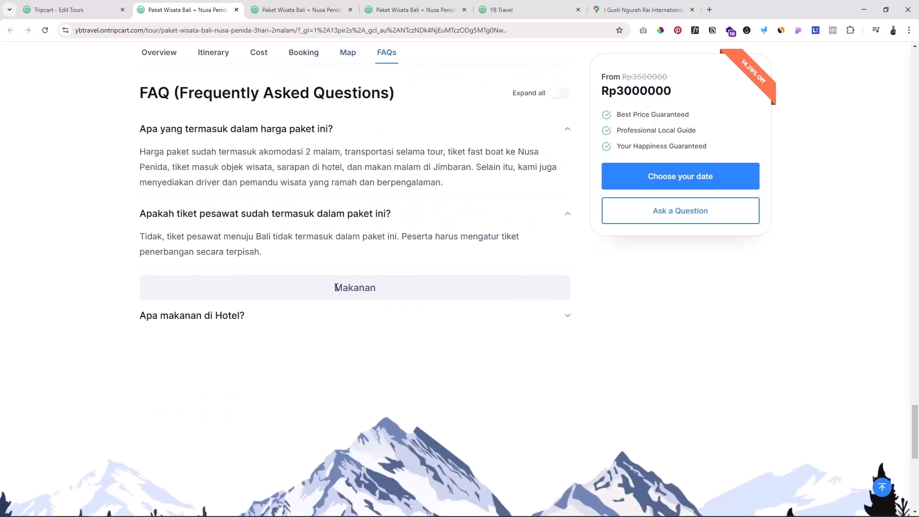
left_click_drag(335, 287, 391, 295)
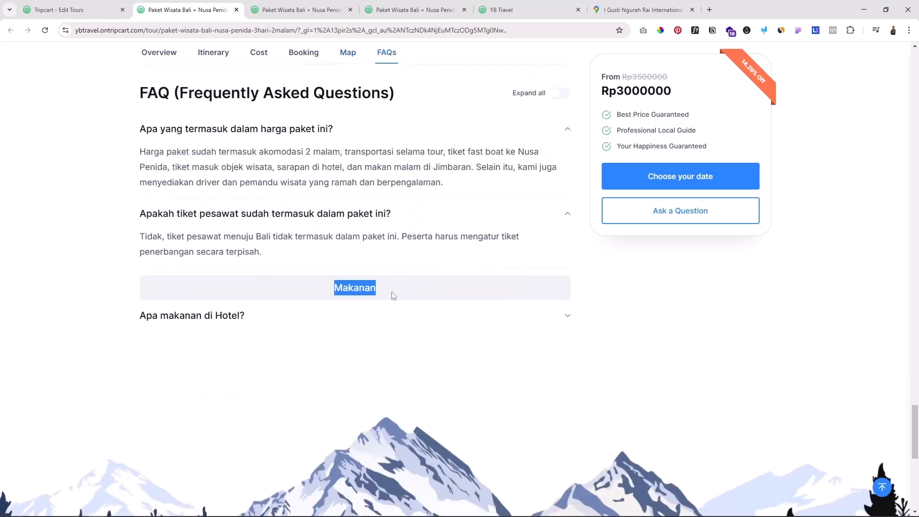
left_click(302, 318)
left_click(394, 319)
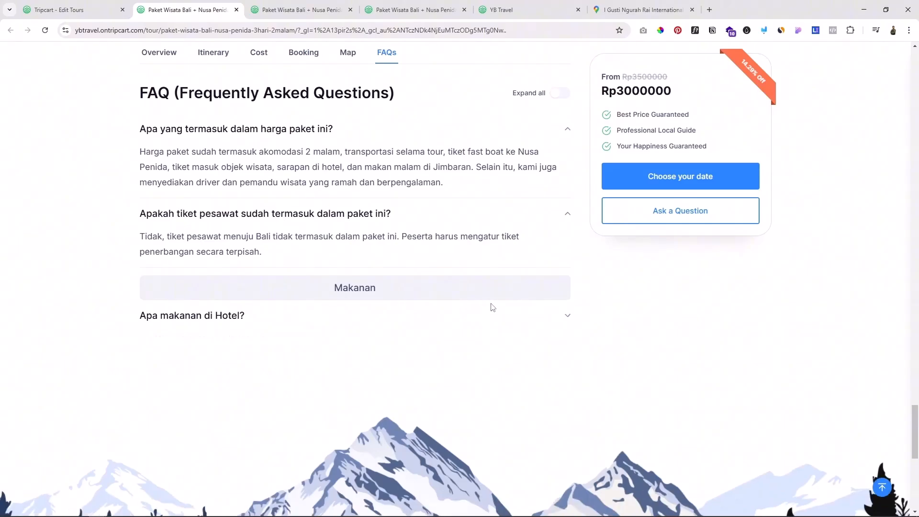
left_click(78, 5)
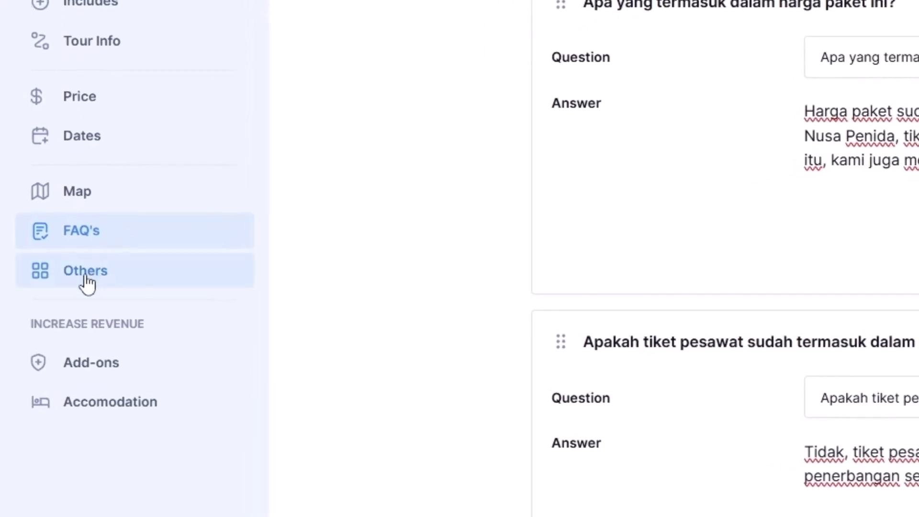
Step: Paste the "Donec et urna" placeholder paragraph into the tour's Others content and browse the block types available for a new line
left_click(86, 280)
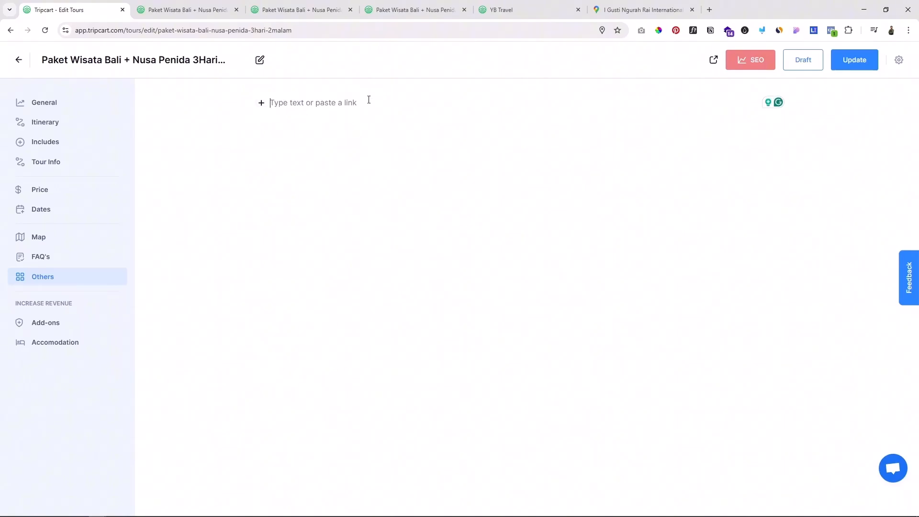
type("Donec et urna vel risus feugiat pharetra. Proin id lacus vitae velit accumsan venenatis. Aenean non mi vel nisi lacinia maximus. Duis efficitur, sapien quis bibendum auctor, lectus risus feugiat sapien, ac pulvinar orci est a arcu. Integer id augue vitae urna tristique tempus.")
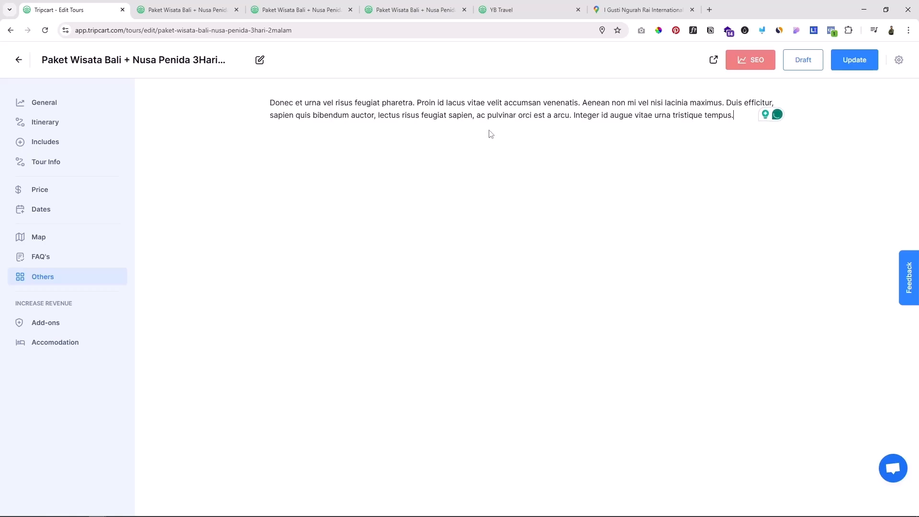
key("Return")
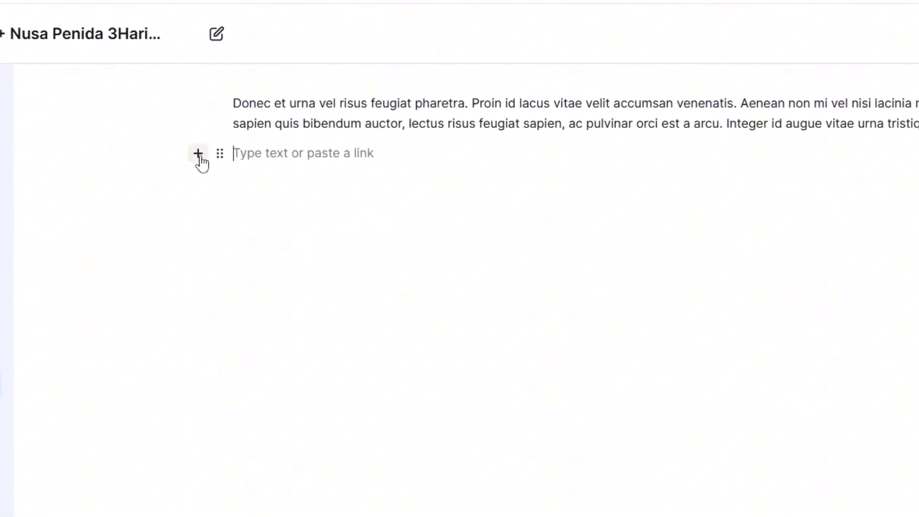
left_click(199, 156)
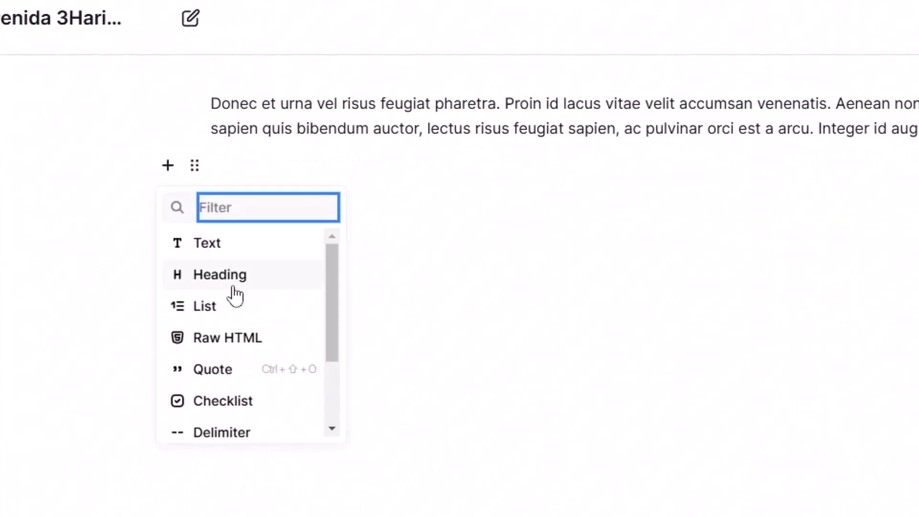
scroll(228, 287, "down", 3)
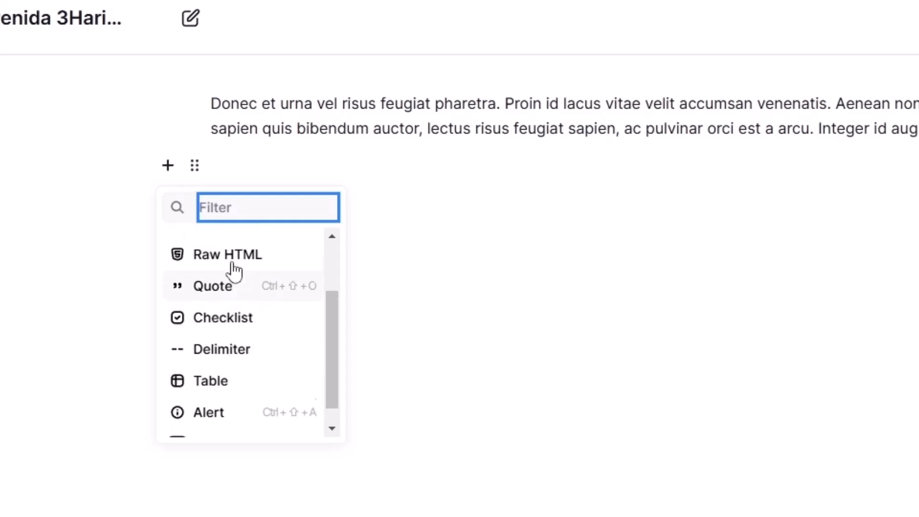
left_click(316, 154)
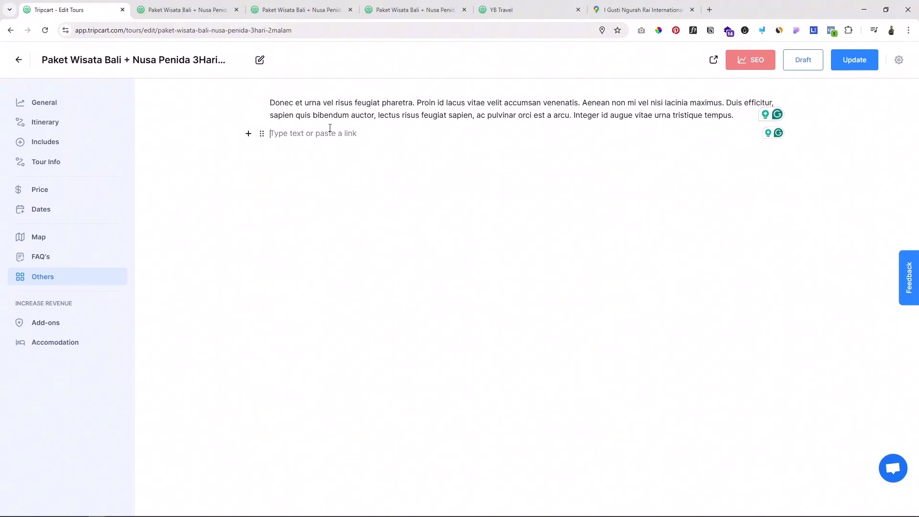
Step: Clear the empty line and the placeholder paragraph from the Others content, and update the tour
left_click(406, 136)
left_click(314, 135)
key("BackSpace")
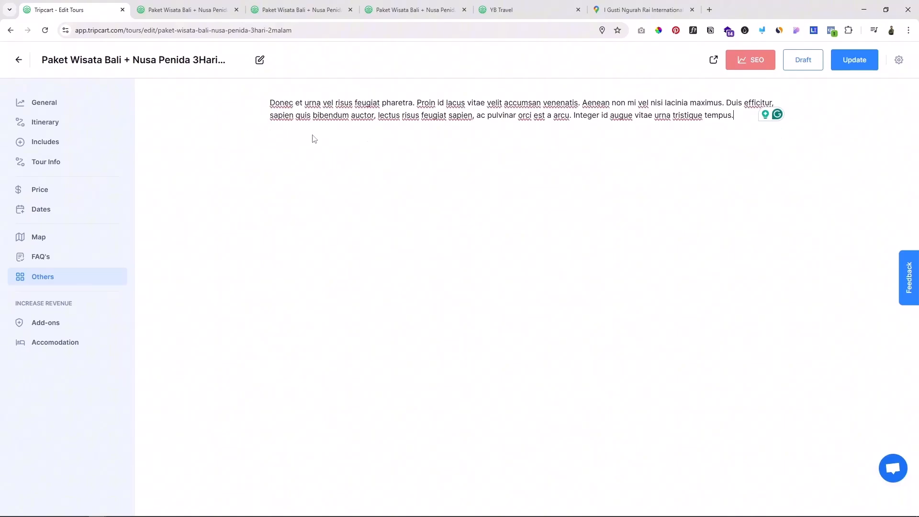
key("ctrl+a")
key("BackSpace")
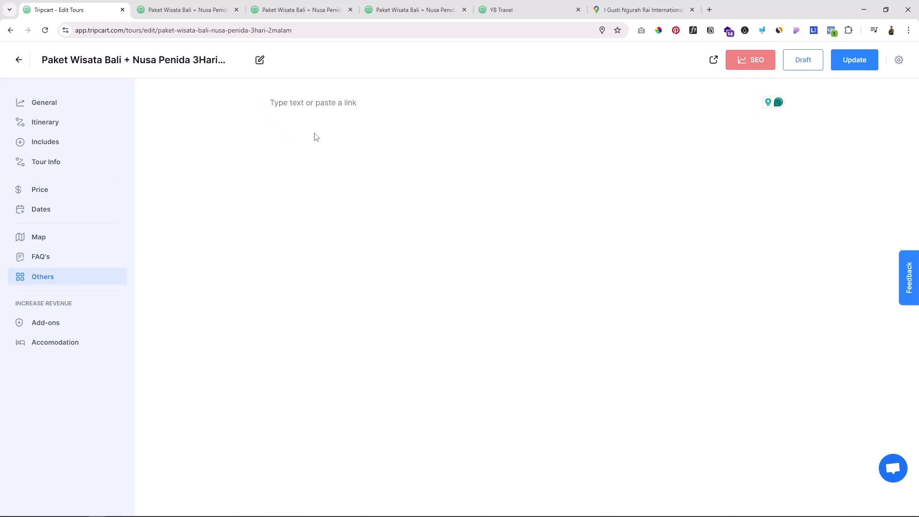
left_click(851, 67)
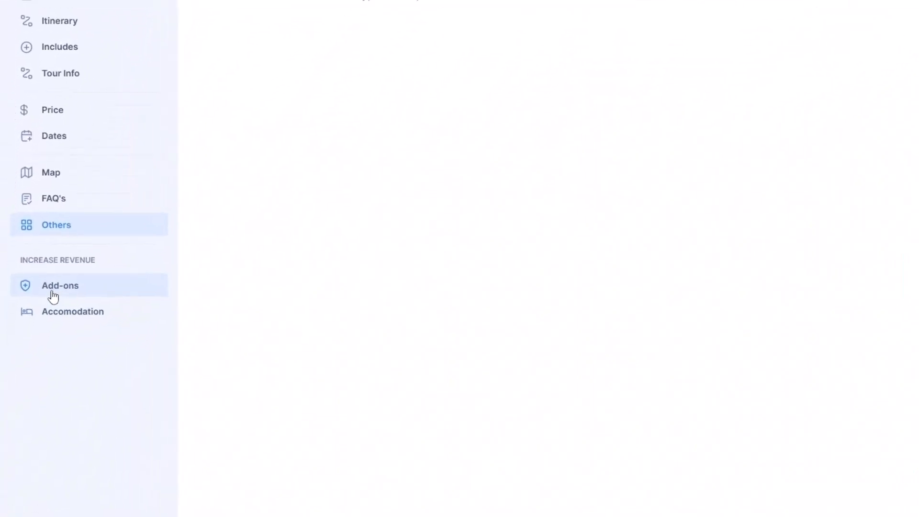
Step: Open the tour's Add-ons settings, and start a booking for the 11 Feb 2025 departure from the live tour page
left_click(61, 286)
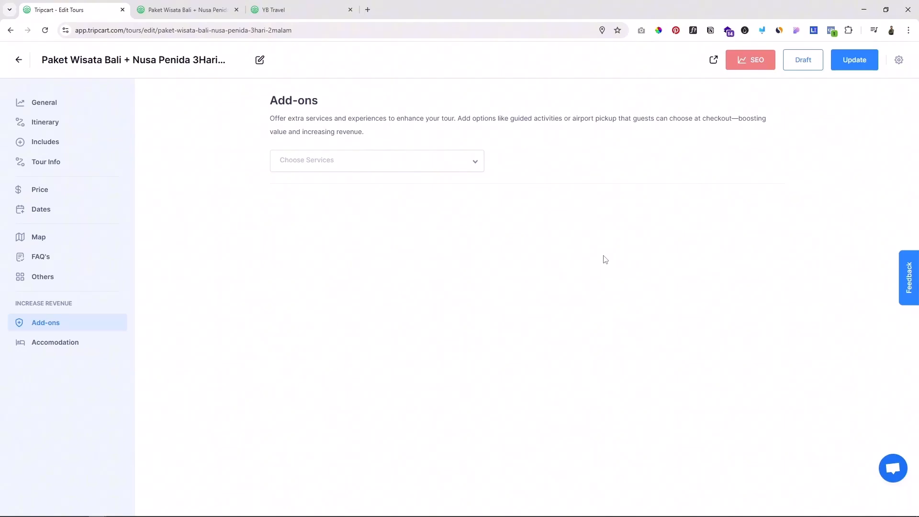
left_click(181, 10)
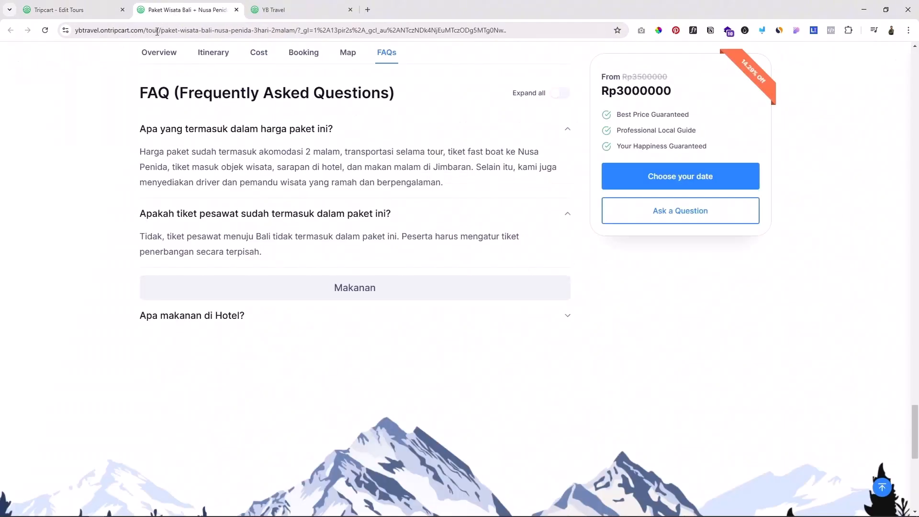
scroll(478, 207, "up", 13)
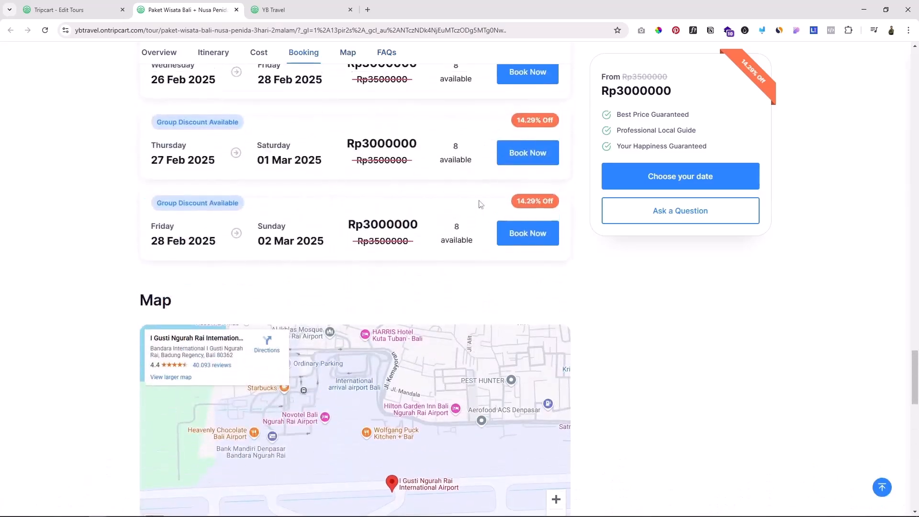
scroll(485, 194, "up", 12)
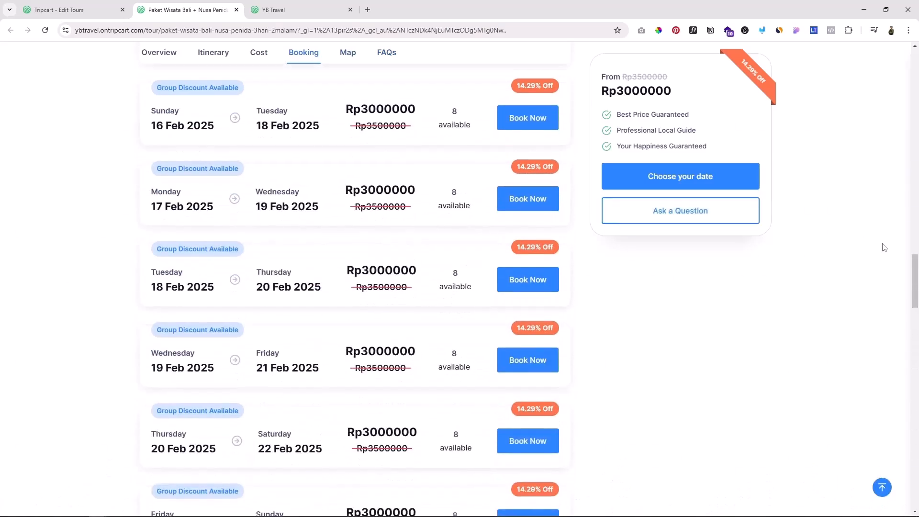
scroll(593, 271, "up", 15)
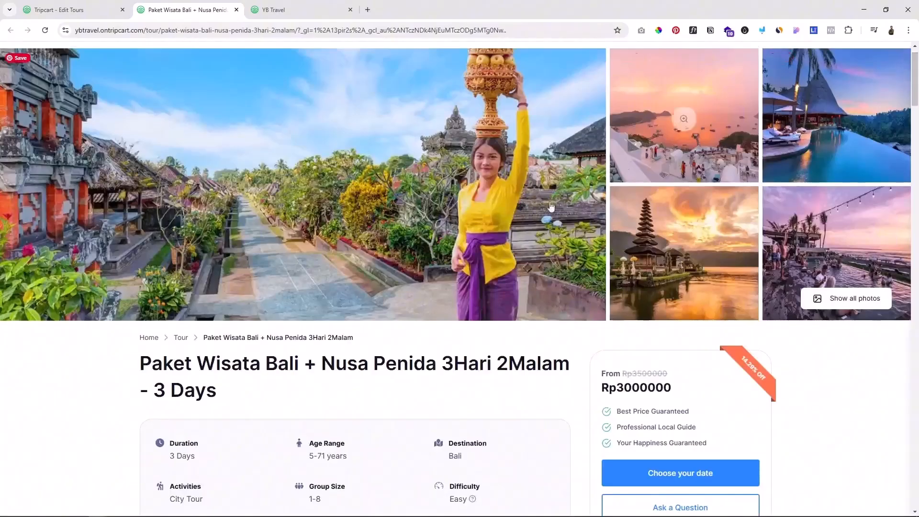
scroll(818, 378, "down", 4)
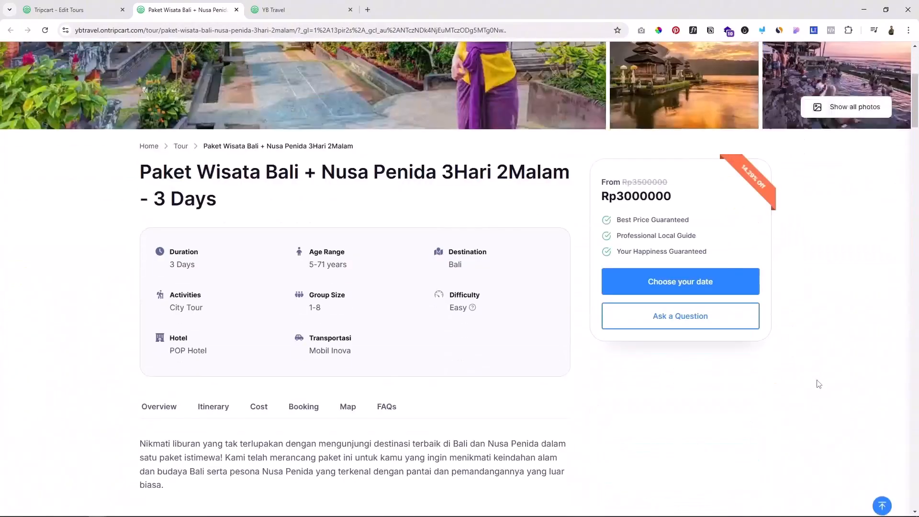
left_click(676, 281)
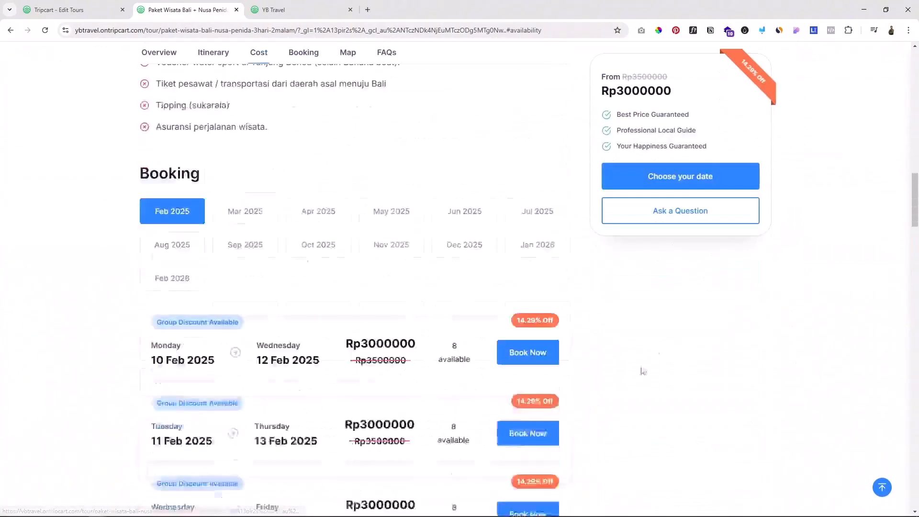
scroll(604, 377, "down", 1)
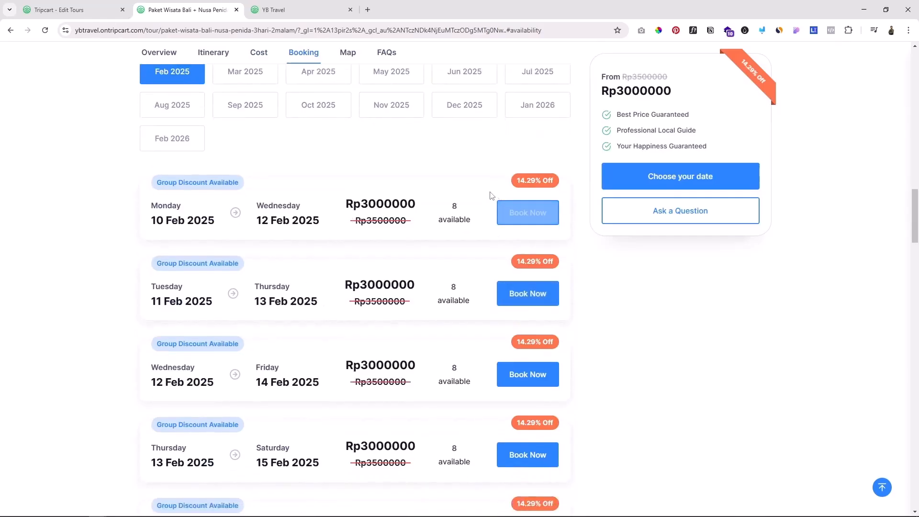
left_click(523, 294)
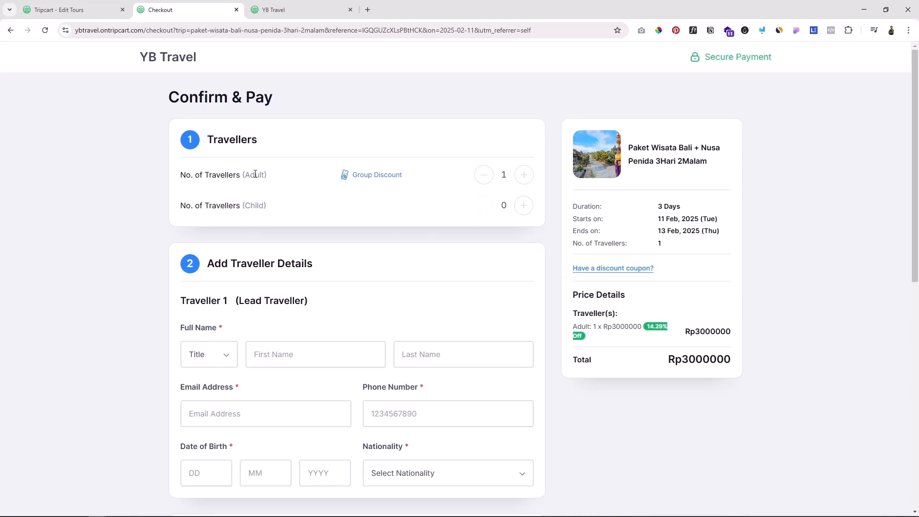
Step: Return to the tour editor and start a new add-on titled "Jemput di Bandara"
left_click(72, 9)
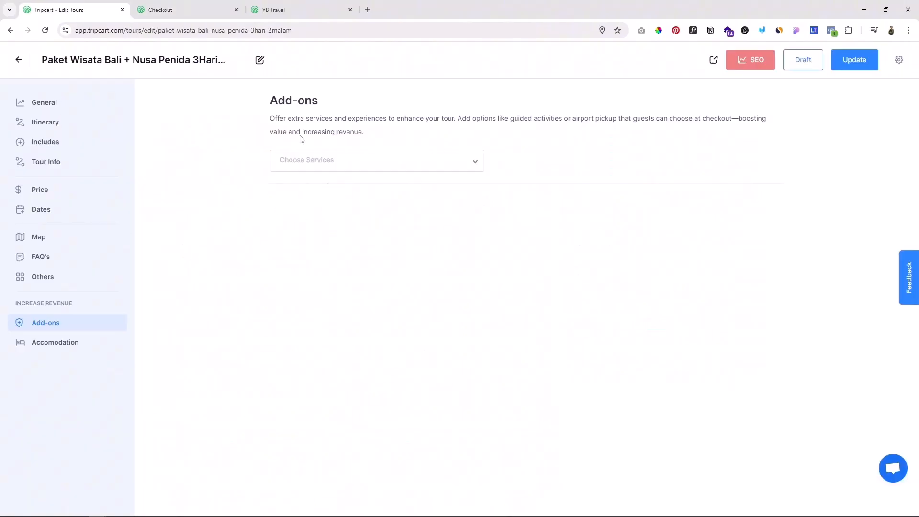
left_click(435, 163)
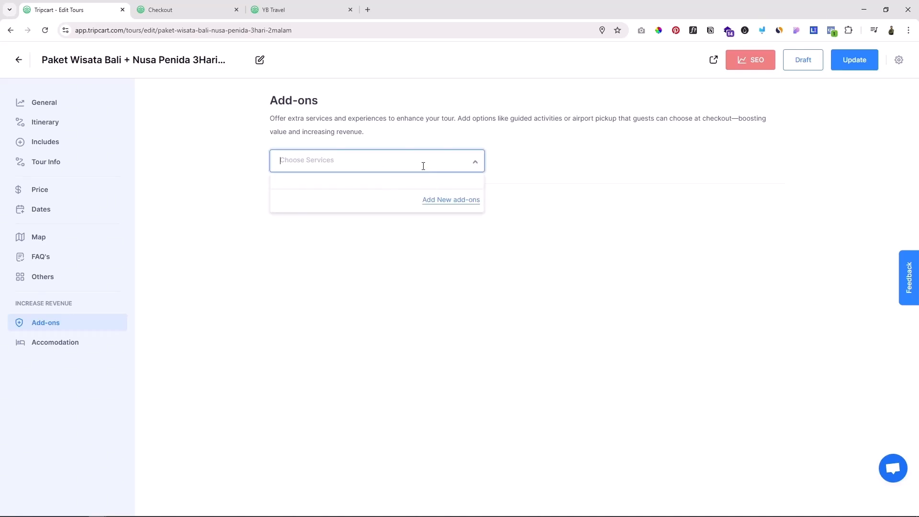
left_click(458, 200)
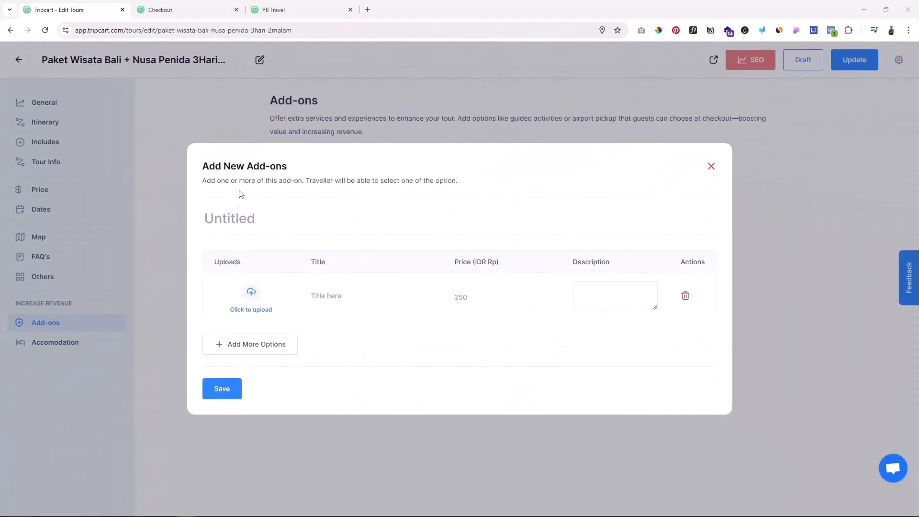
left_click(231, 222)
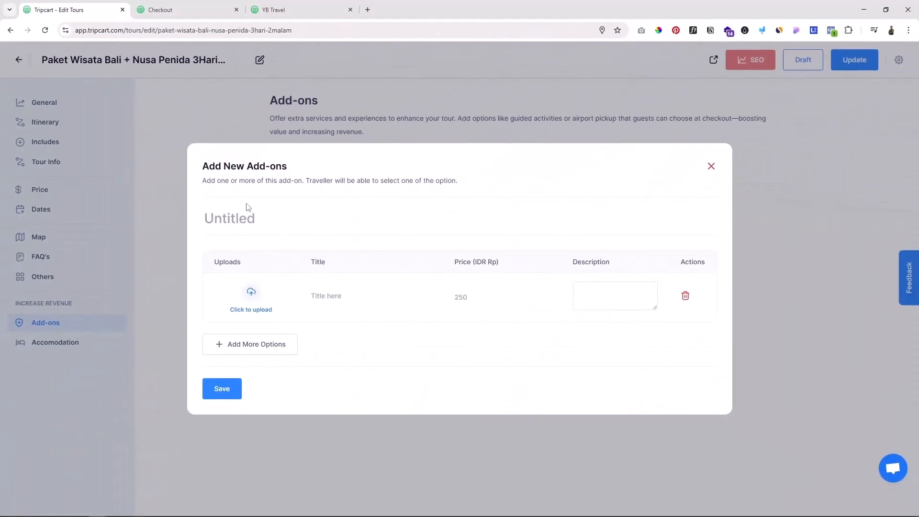
type("Jemput di Bandara")
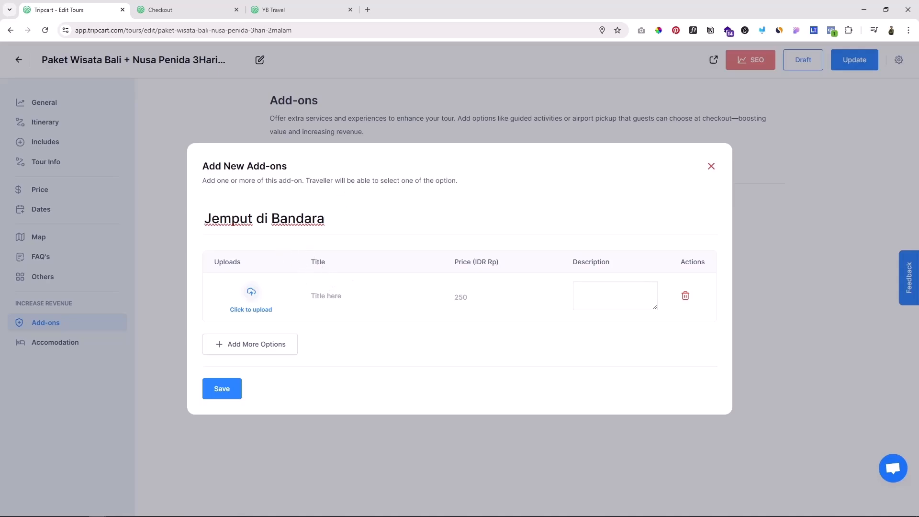
Step: Fill in the option as "Jemput di Bandara (Max 4 people)", price 250000, with description "Jemput di bandara dengan mobil pribadi maksimal 4 orang"
left_click(325, 295)
type("Jemput di Bandara (Max 4 peope)")
left_click(401, 297)
type("l")
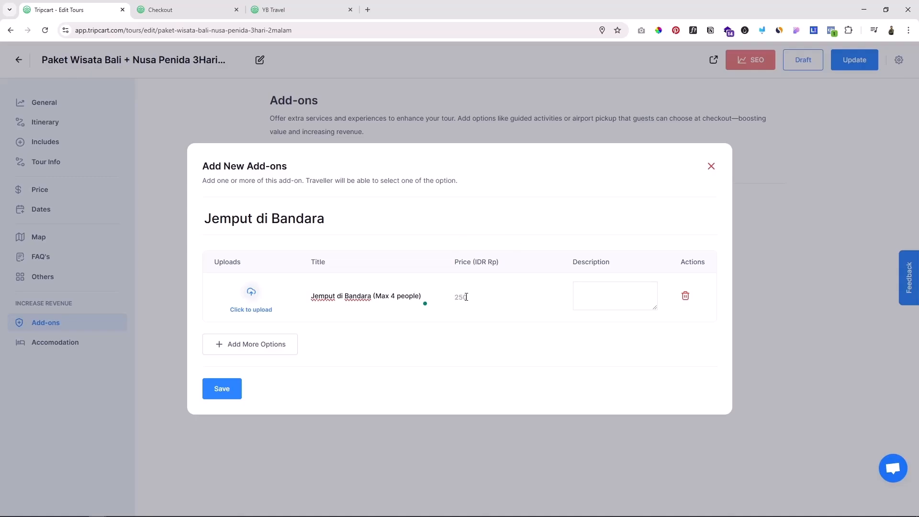
left_click(466, 298)
type("250000")
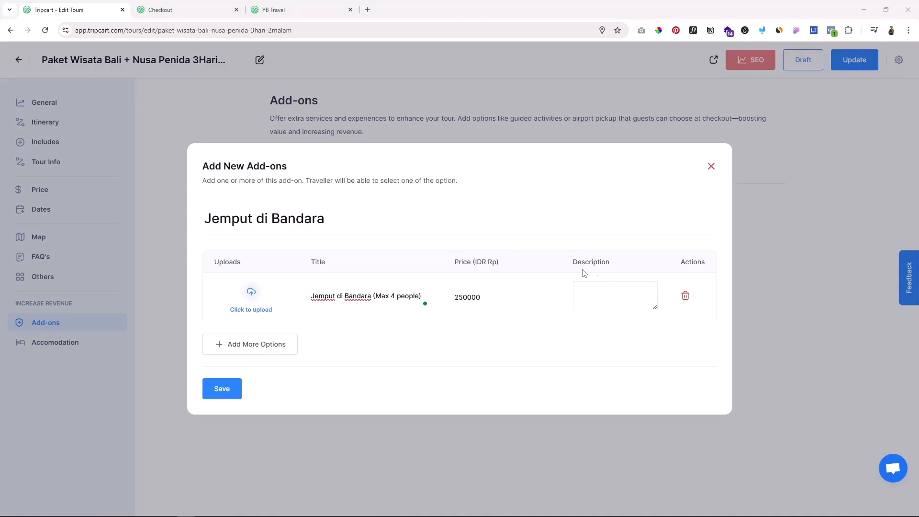
left_click(604, 293)
type("Jemput di bandara dengan mobil pribadi maksimal 4 orang")
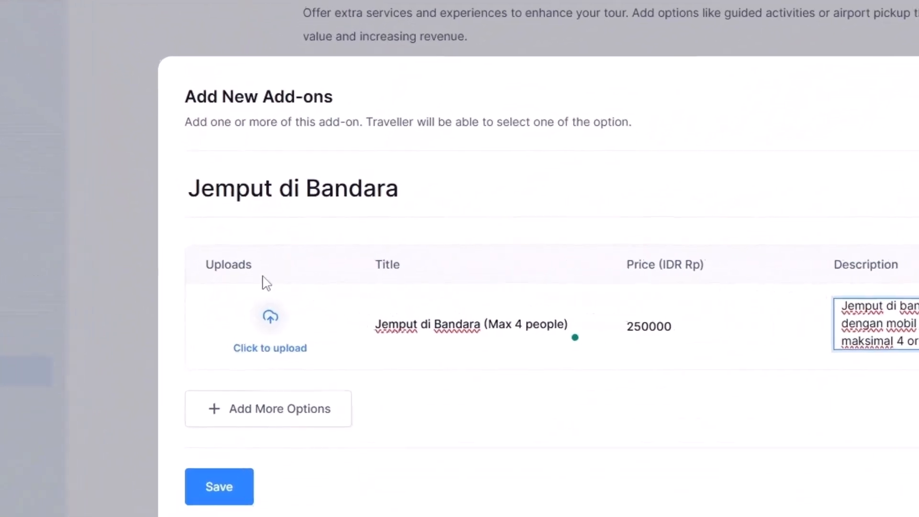
Step: Choose the black car photo as the option's image, save the new add-on, and update the tour
left_click(272, 320)
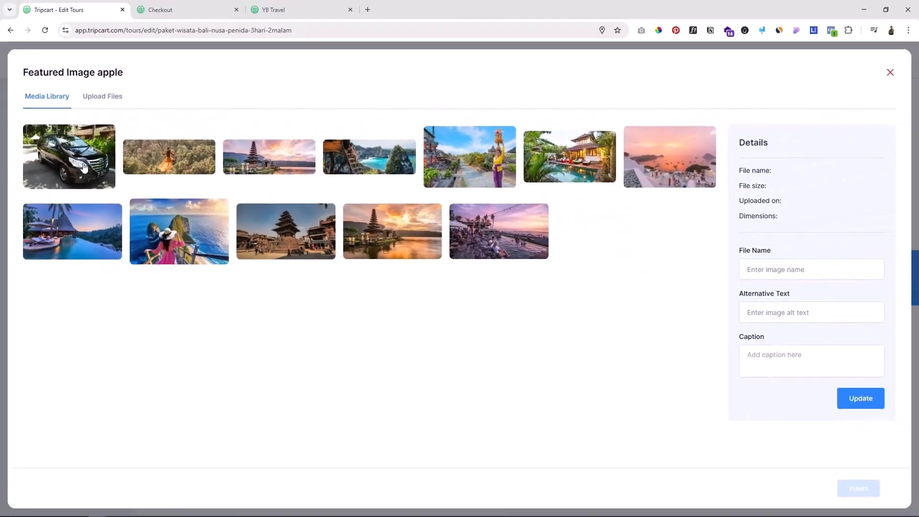
left_click(29, 115)
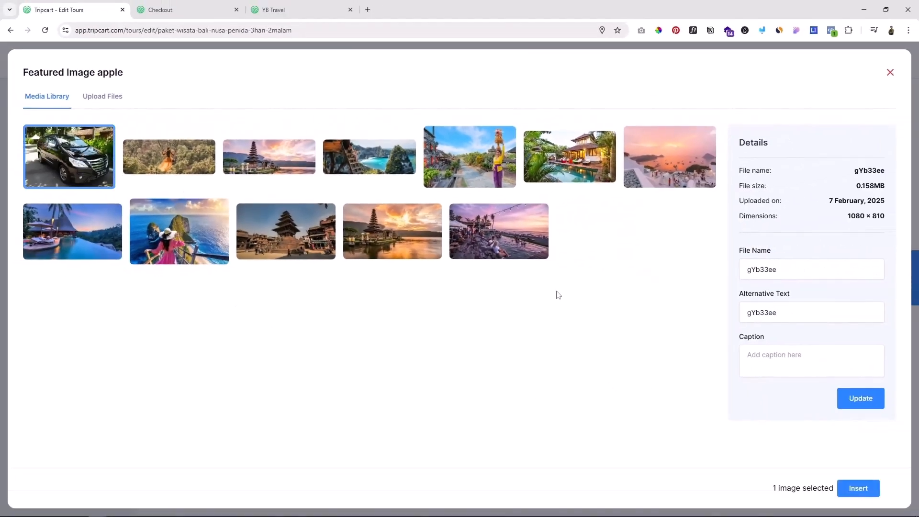
left_click(856, 489)
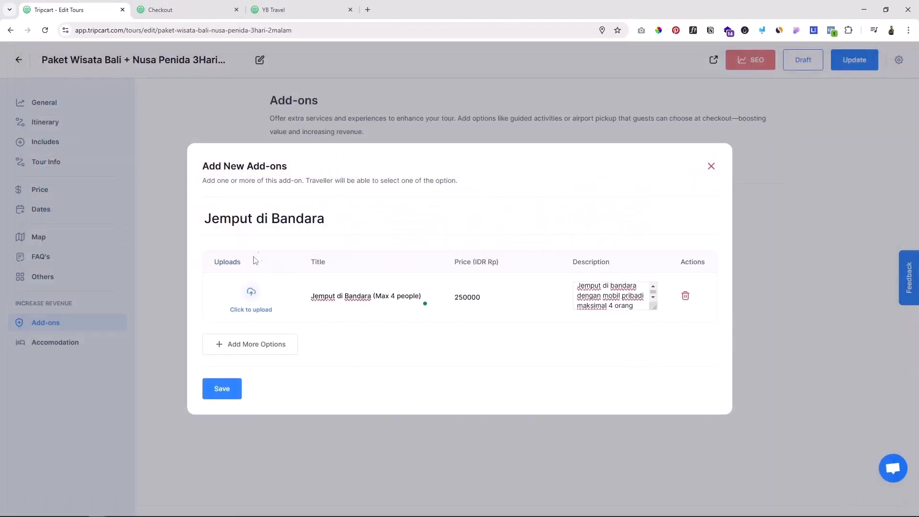
left_click(217, 385)
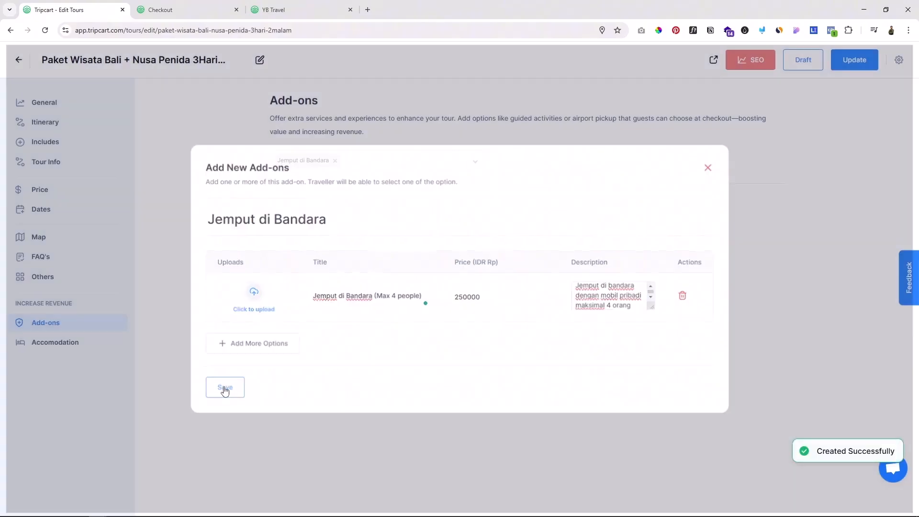
left_click(853, 60)
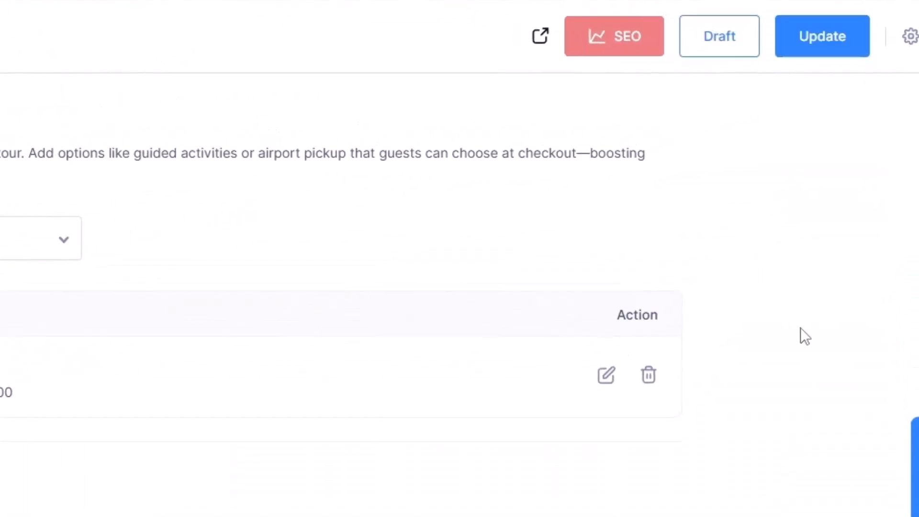
Step: Preview the live tour, start a booking for the 11 Feb 2025 departure, and check the airport pickup add-on at checkout
left_click(539, 35)
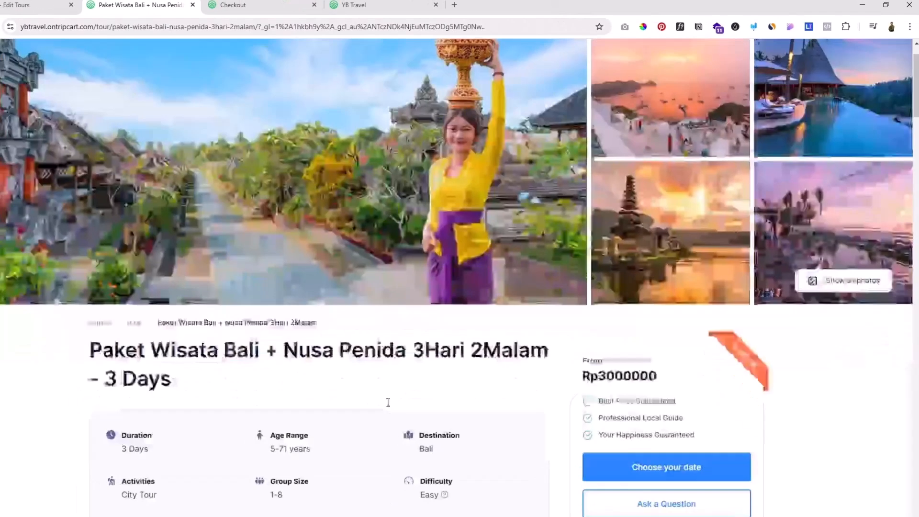
scroll(387, 402, "down", 5)
left_click(662, 180)
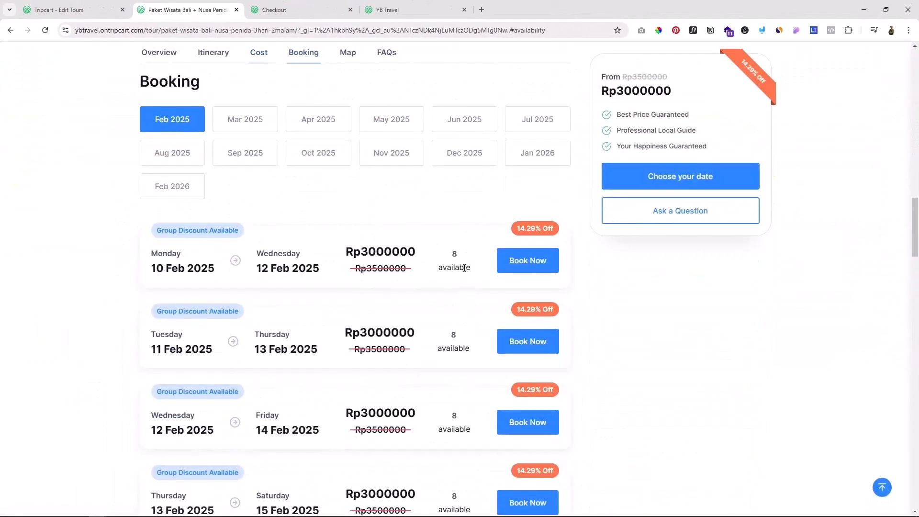
scroll(464, 268, "down", 1)
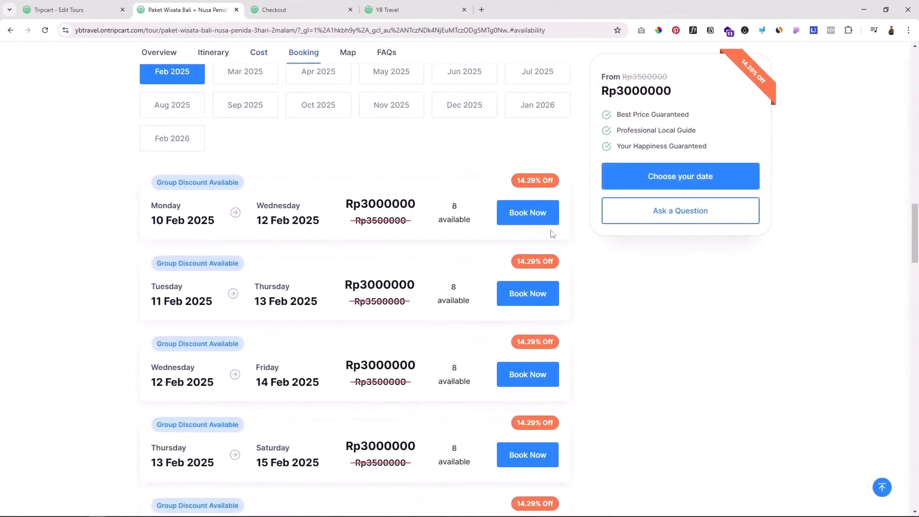
left_click(520, 300)
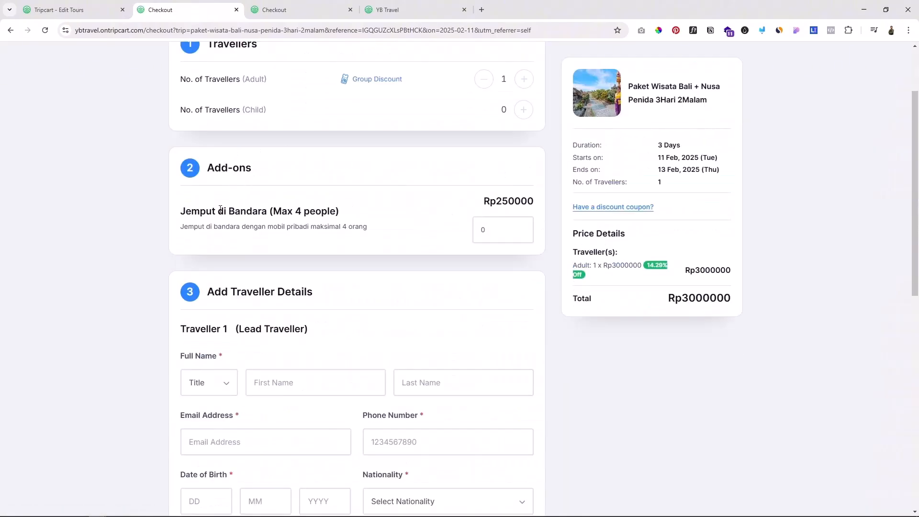
left_click_drag(194, 211, 282, 214)
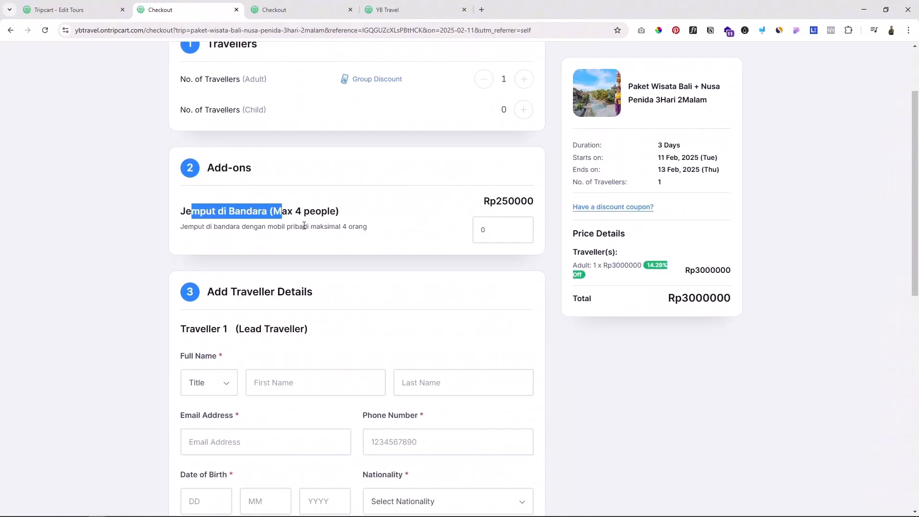
Step: Reload the tour editor, reopen the Jemput di Bandara add-on, insert the black car photo for its option, and save
left_click(91, 9)
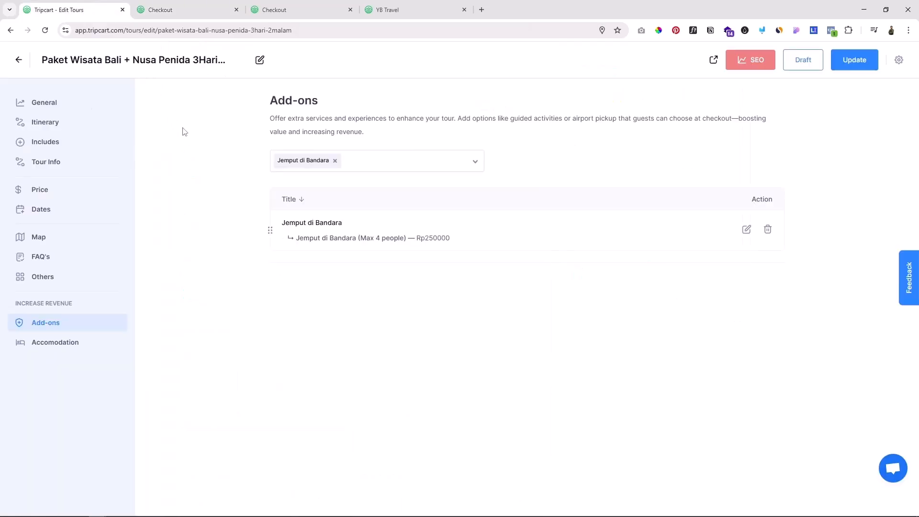
left_click(45, 30)
left_click(47, 324)
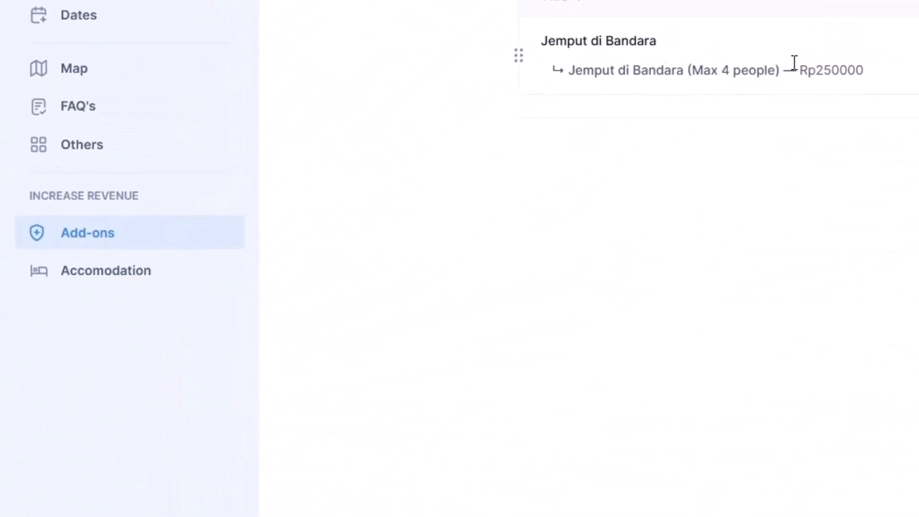
left_click(601, 237)
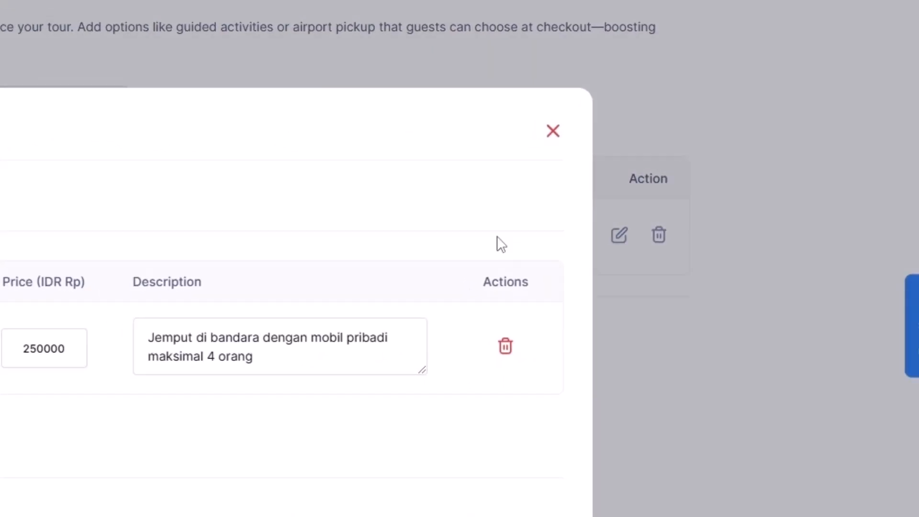
left_click(159, 292)
left_click(97, 175)
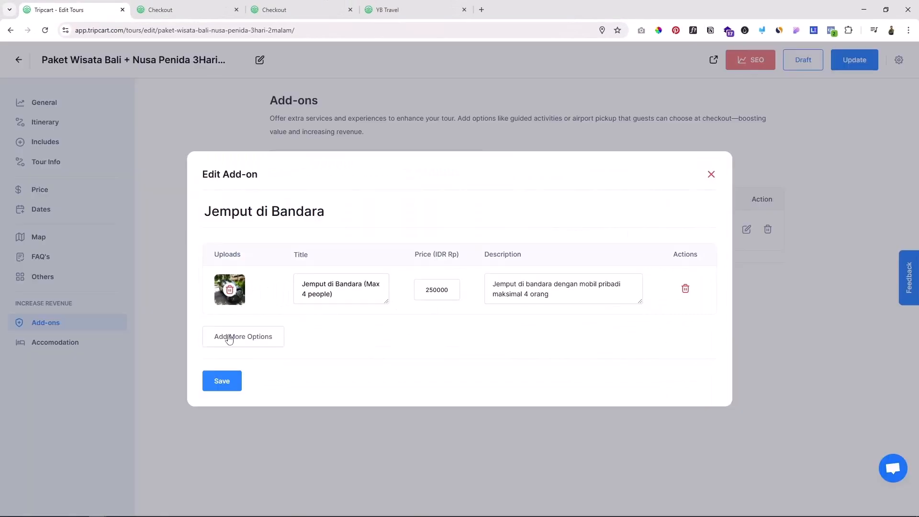
left_click(220, 383)
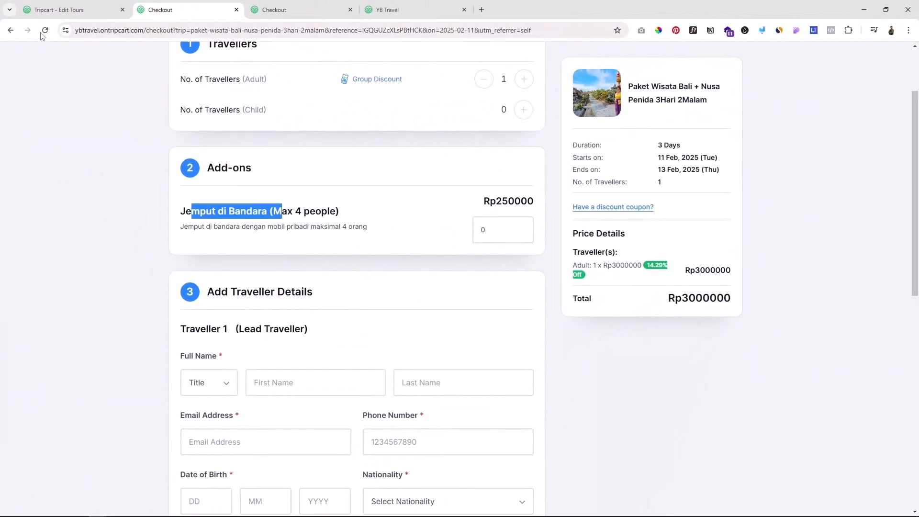
Step: Reload the checkout page and check the image and title of the Jemput di Bandara add-on
left_click(45, 31)
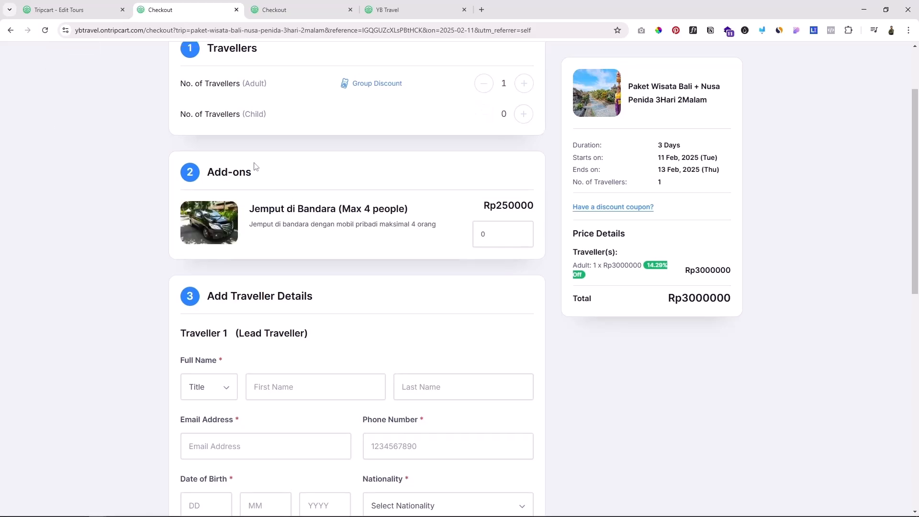
scroll(258, 204, "up", 1)
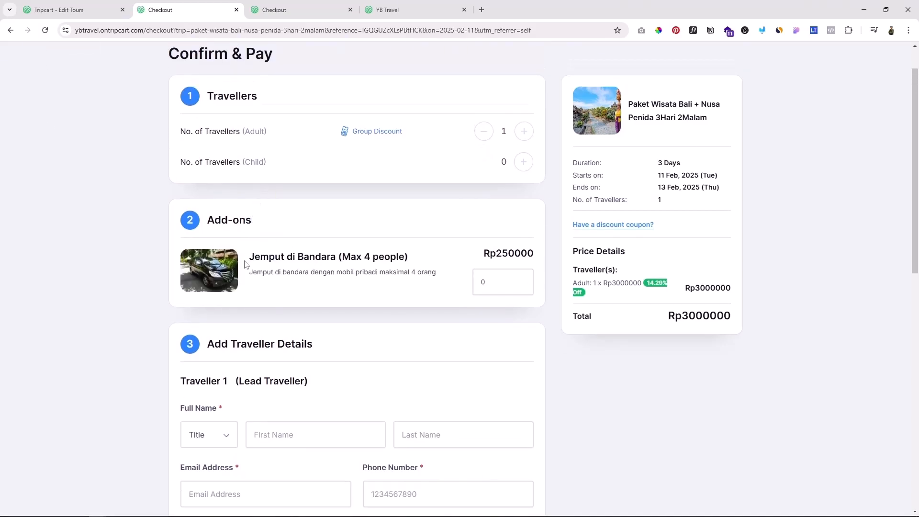
left_click_drag(259, 256, 337, 259)
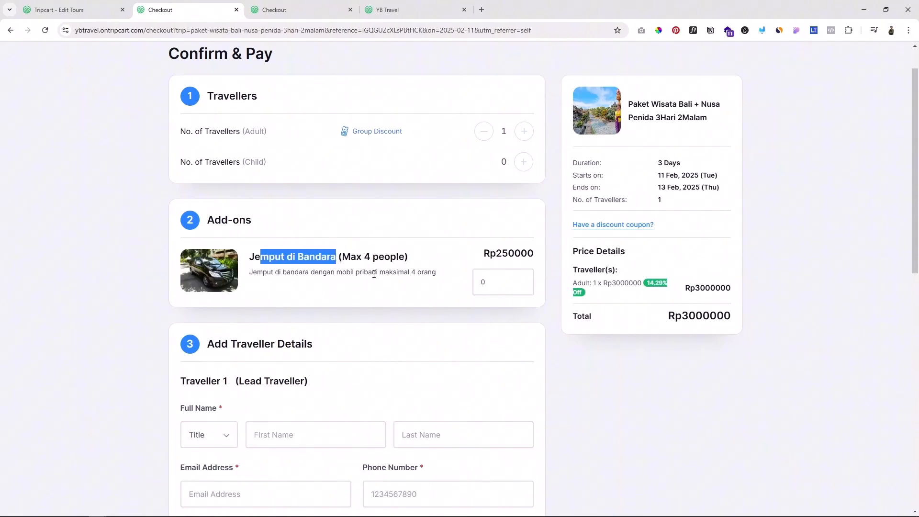
Step: Create another add-on for the tour titled "Traditional Massage", with an option of the same name
left_click(52, 9)
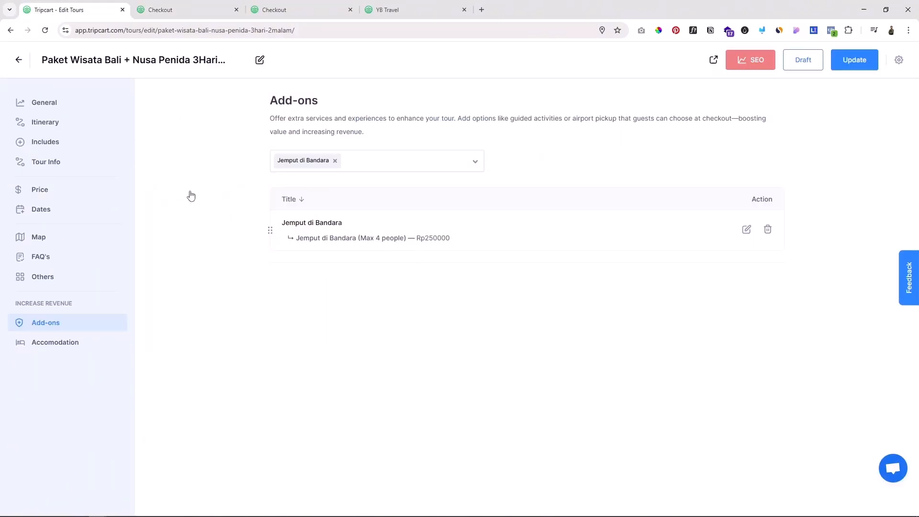
left_click(373, 164)
left_click(443, 211)
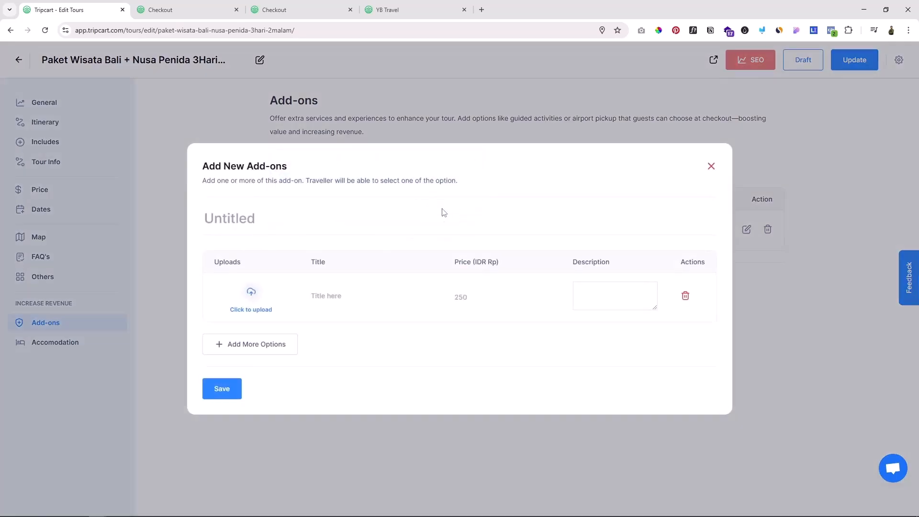
left_click(261, 209)
type("Traditional Massage")
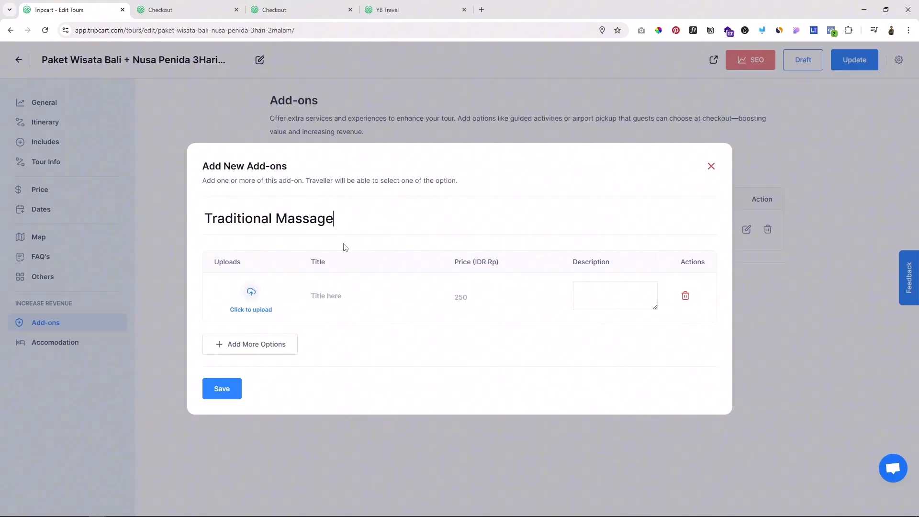
type("Traditional Massage")
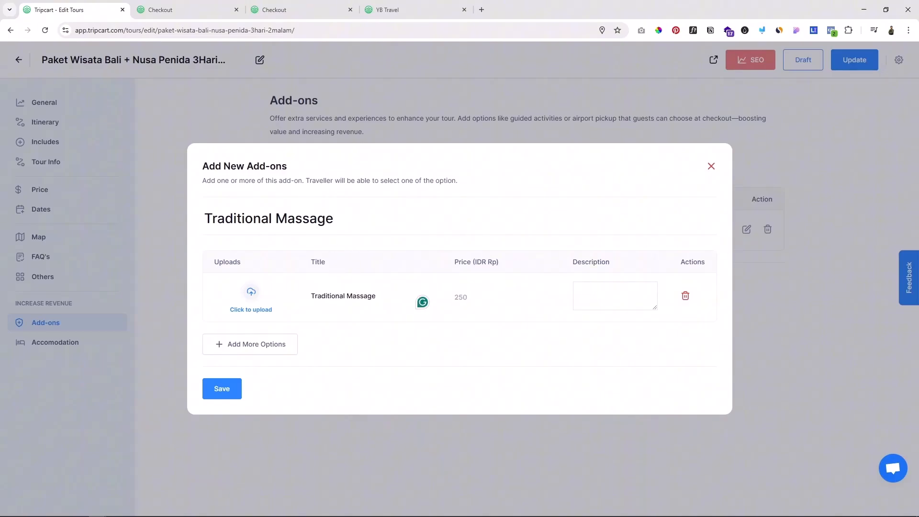
Step: Set the massage option's price to 150000 and its description to "1 jam Traditional Massage"
left_click(486, 297)
type("150000")
left_click(589, 291)
type("1 jam Traditional Massage")
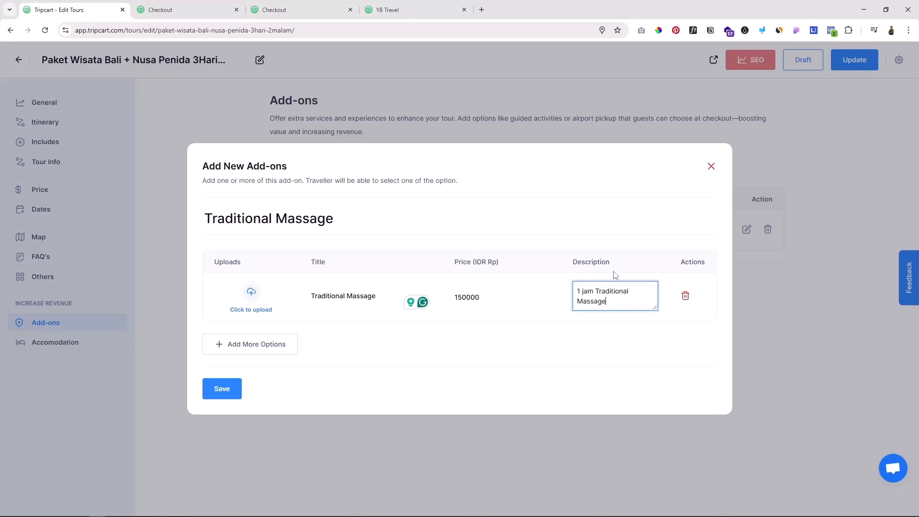
Step: Try to attach a massage photo to the option, save the Traditional Massage add-on, and update the tour
left_click(250, 290)
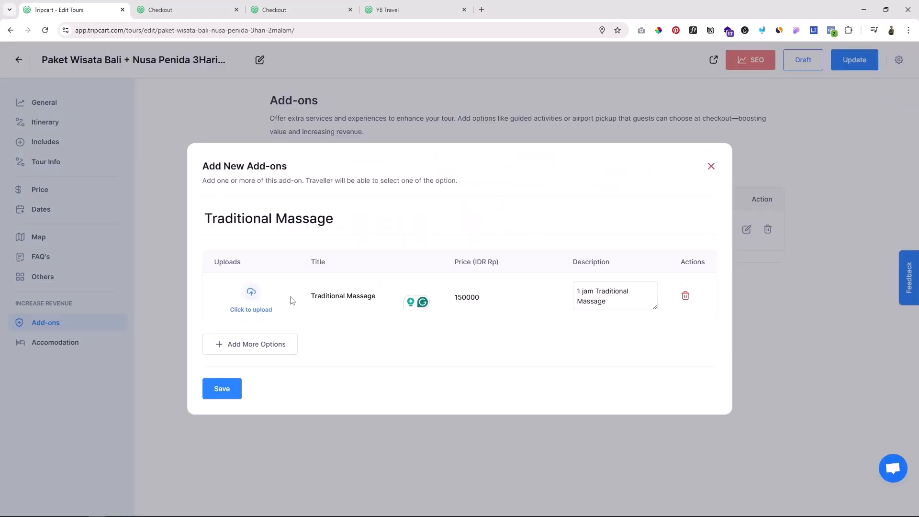
left_click(222, 388)
left_click(854, 60)
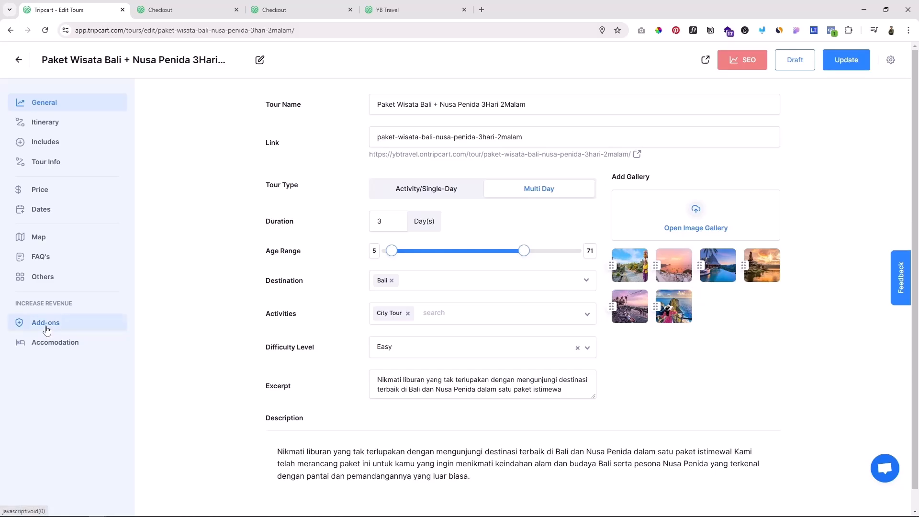
Step: Reopen the Traditional Massage add-on, insert the massage photo for its option, save it, and return to the checkout page
left_click(46, 327)
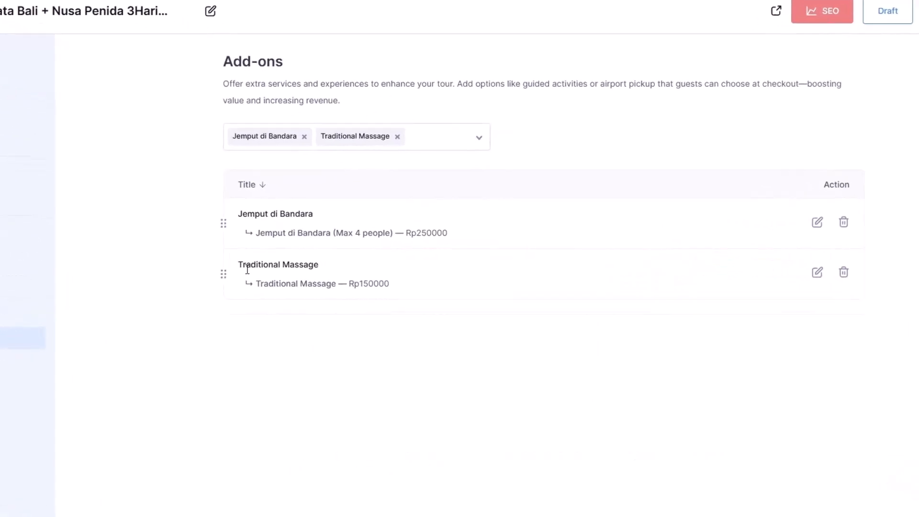
left_click(817, 271)
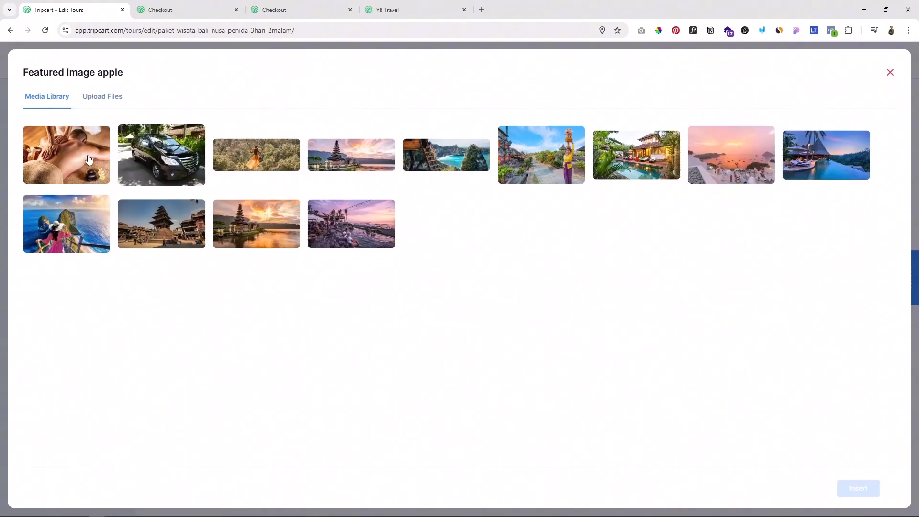
left_click(89, 158)
left_click(851, 481)
left_click(216, 379)
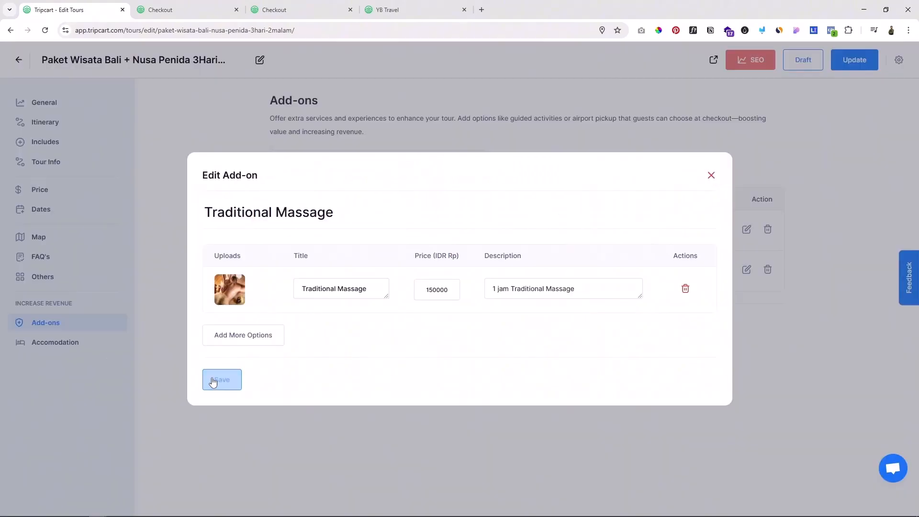
left_click(181, 6)
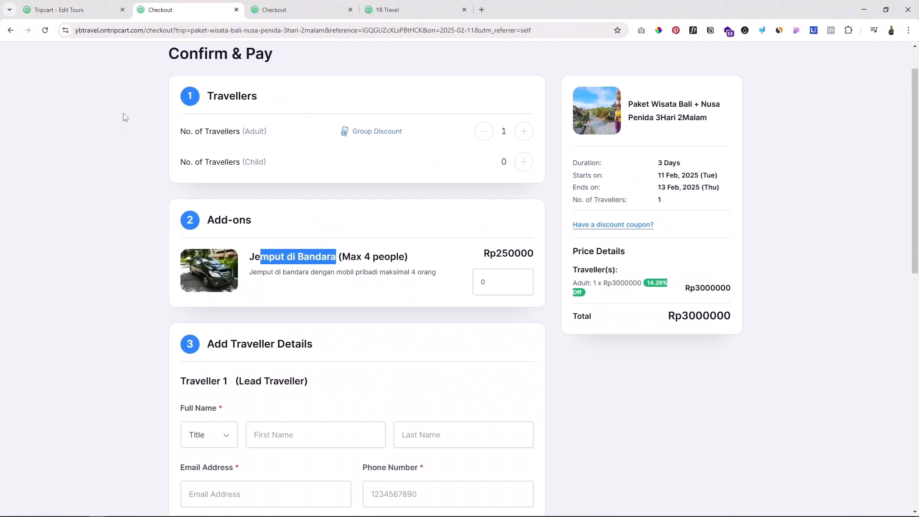
Step: Reload the checkout page to review the airport pickup and massage add-ons, and set the "Jemput di Bandara (Max 4 people)" quantity to 1
left_click(45, 30)
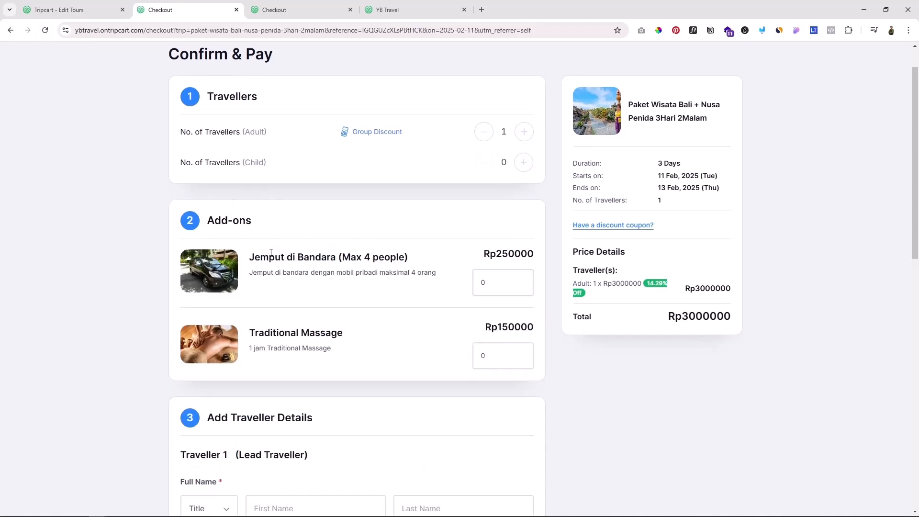
left_click_drag(272, 255, 313, 251)
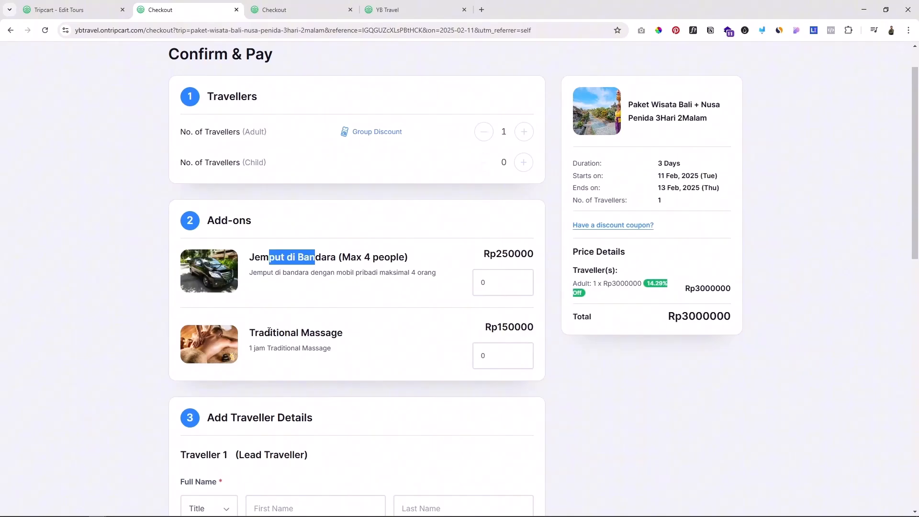
left_click_drag(269, 331, 300, 333)
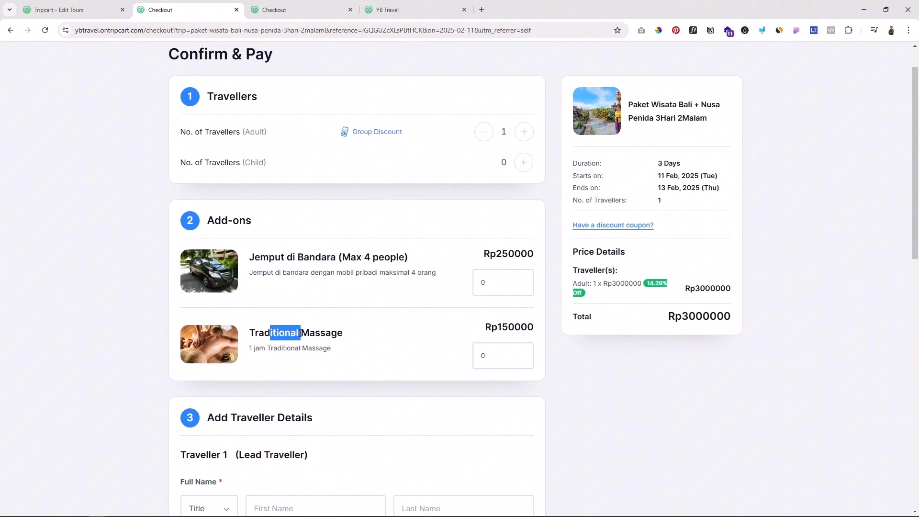
left_click(521, 280)
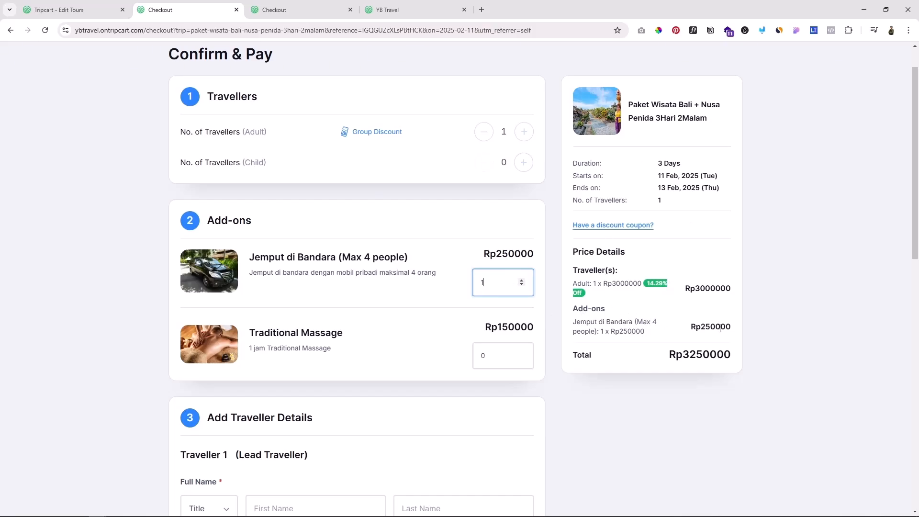
left_click(124, 250)
Step: Return to the tour editor, view its accommodation section, and leave it for the global accommodation settings
left_click(45, 3)
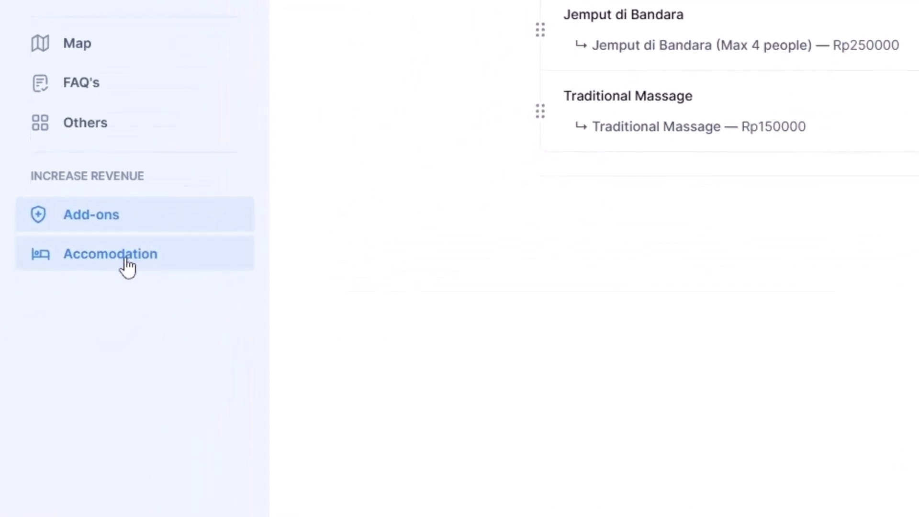
left_click(126, 265)
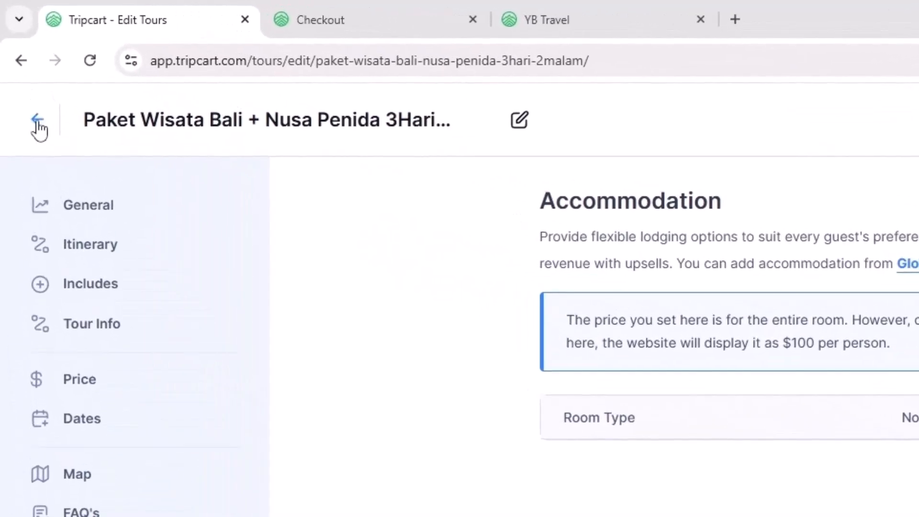
left_click(37, 123)
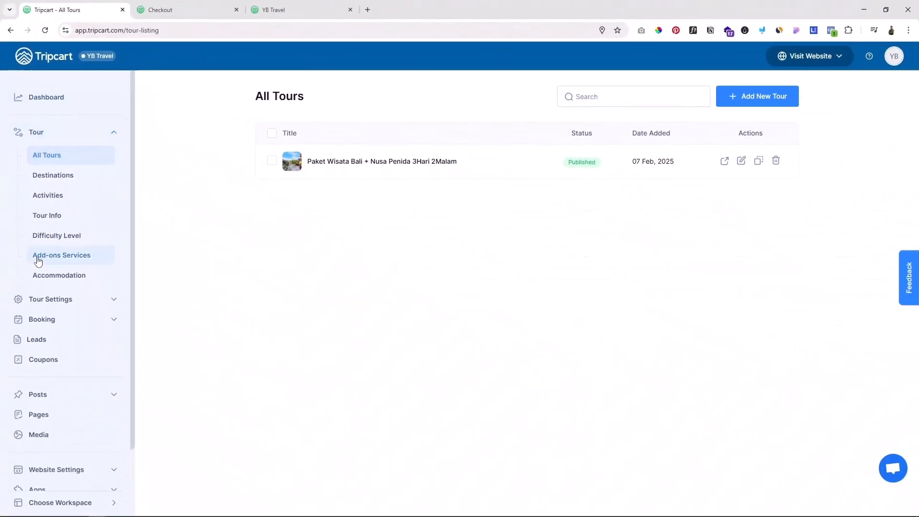
left_click(60, 278)
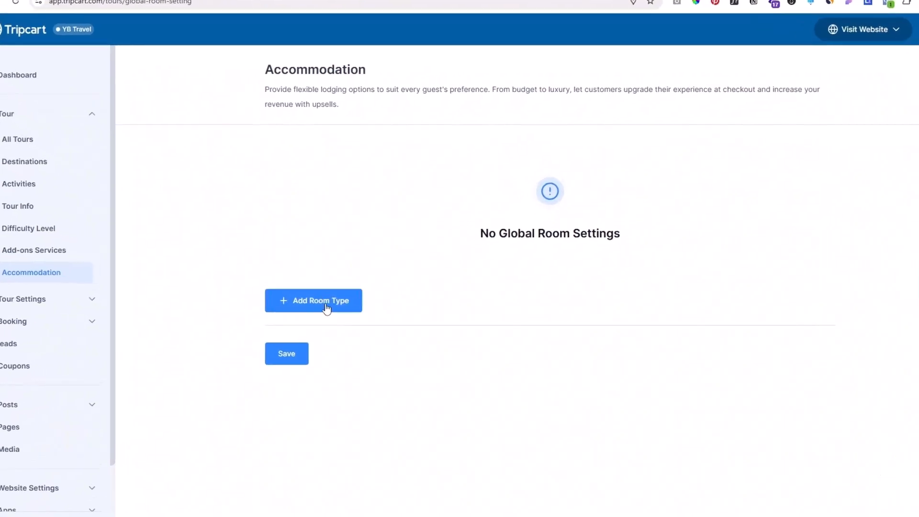
Step: Add a "Single Room" type for 1 guest with the description "A cozy room for one guest, ideal for solo travelers."
left_click(326, 306)
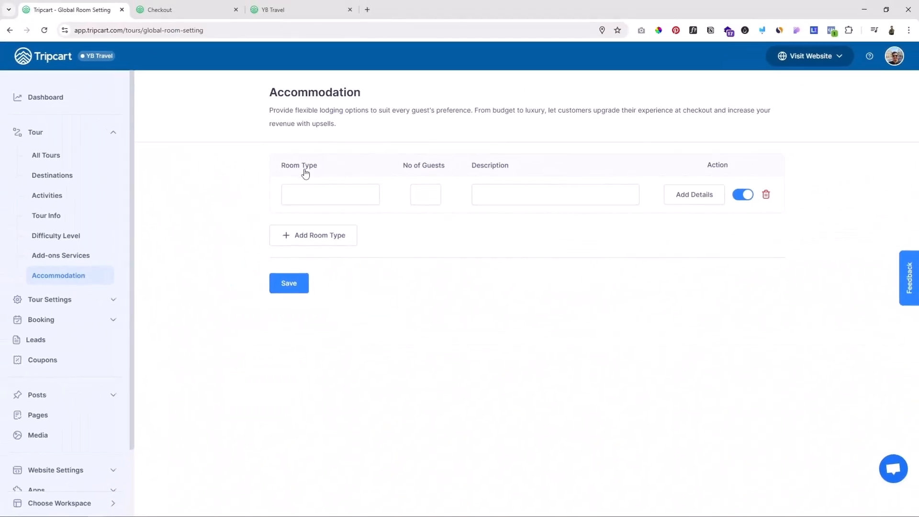
left_click(130, 267)
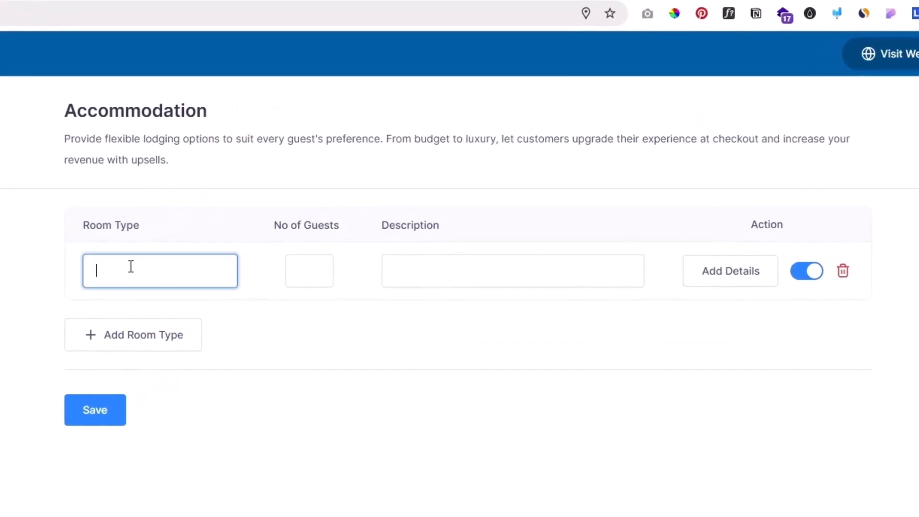
type("Single Room")
left_click(300, 270)
type("1")
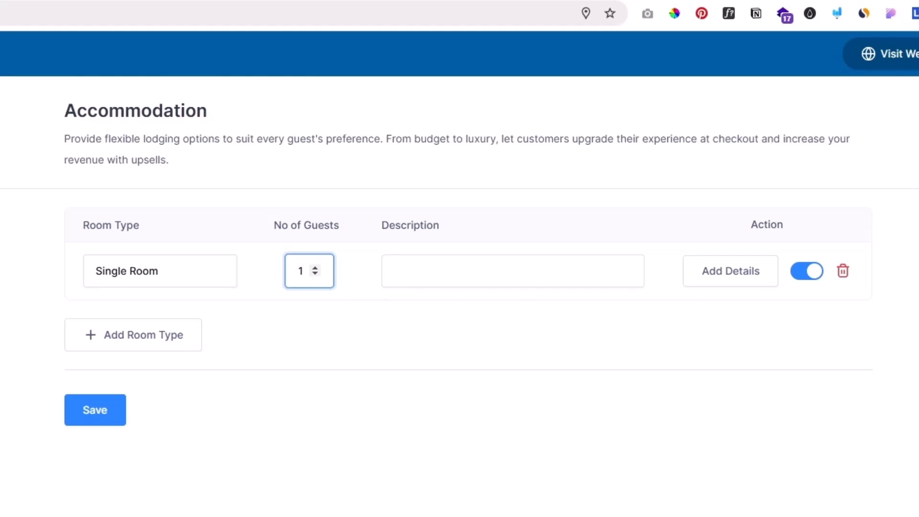
left_click(495, 261)
type("A cozy room for one guest, ideal for solo travelers.")
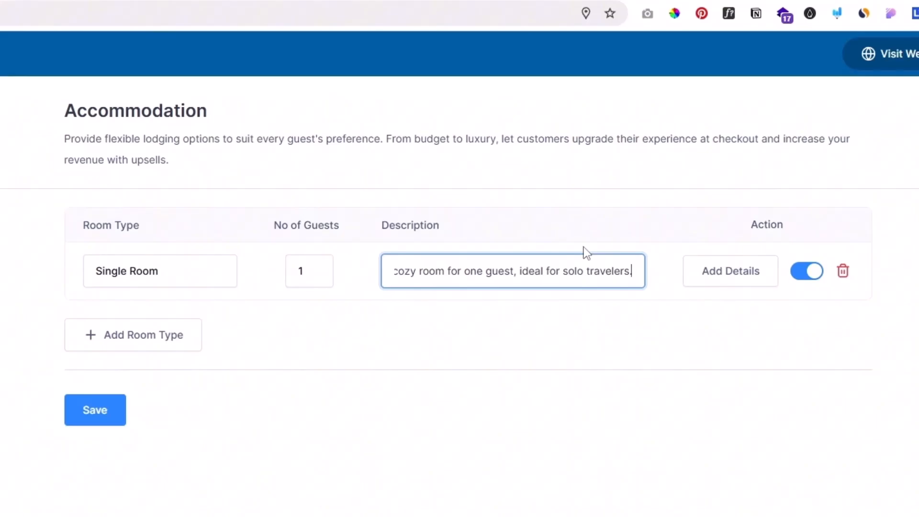
Step: Add an uploaded room photo to the Single Room's details, caption it with the longer "Our Single Room is the perfect choice" text, and save
left_click(725, 277)
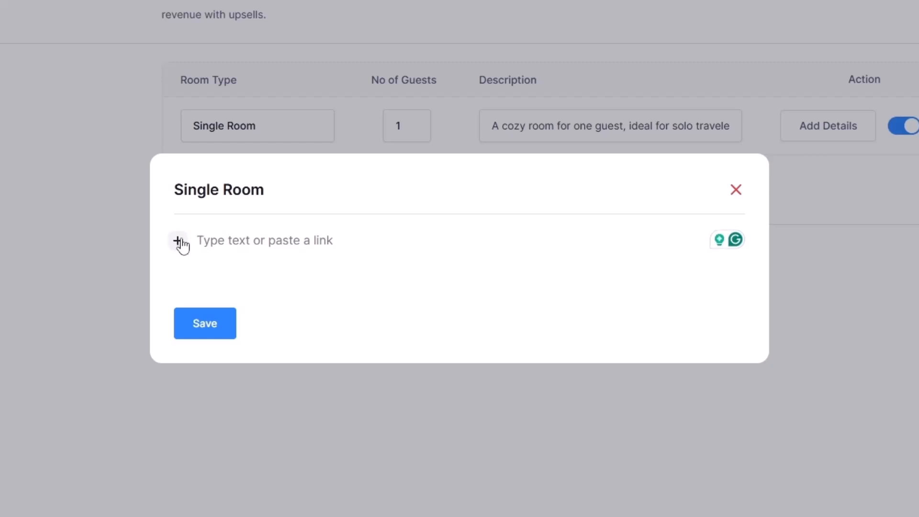
left_click(179, 243)
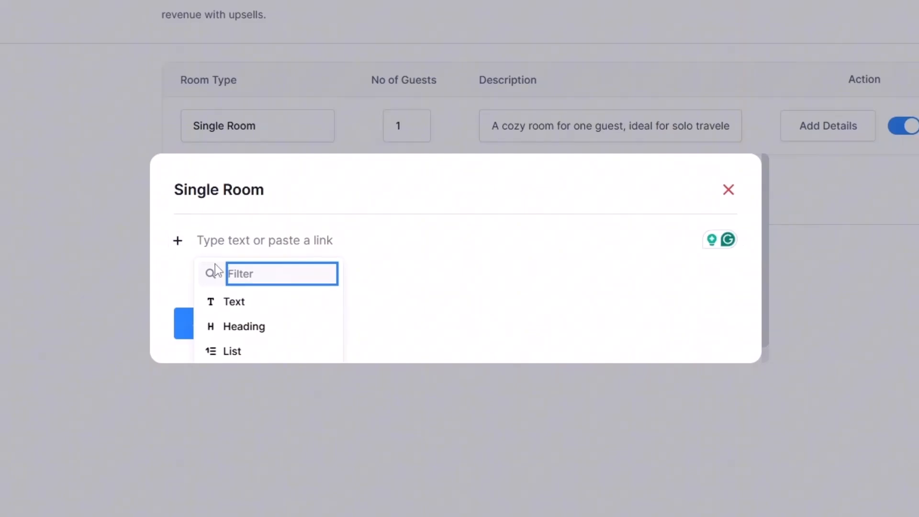
left_click(246, 345)
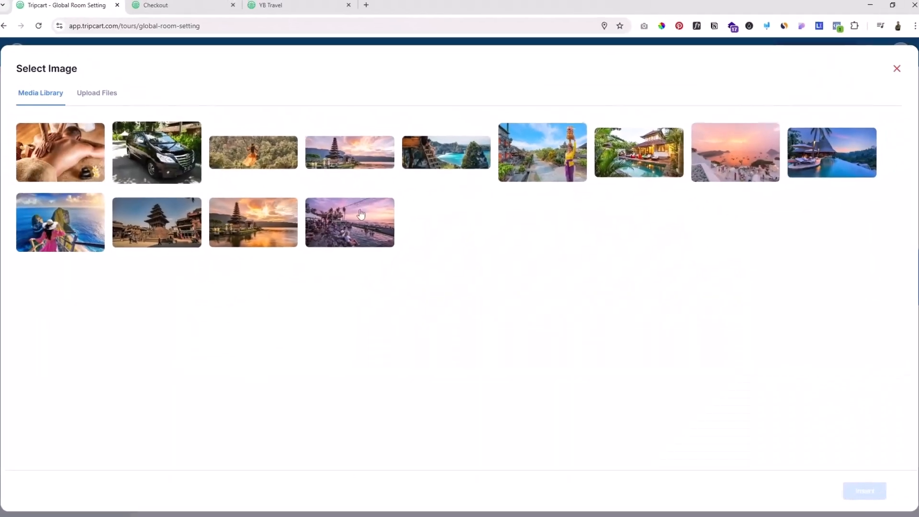
left_click(94, 97)
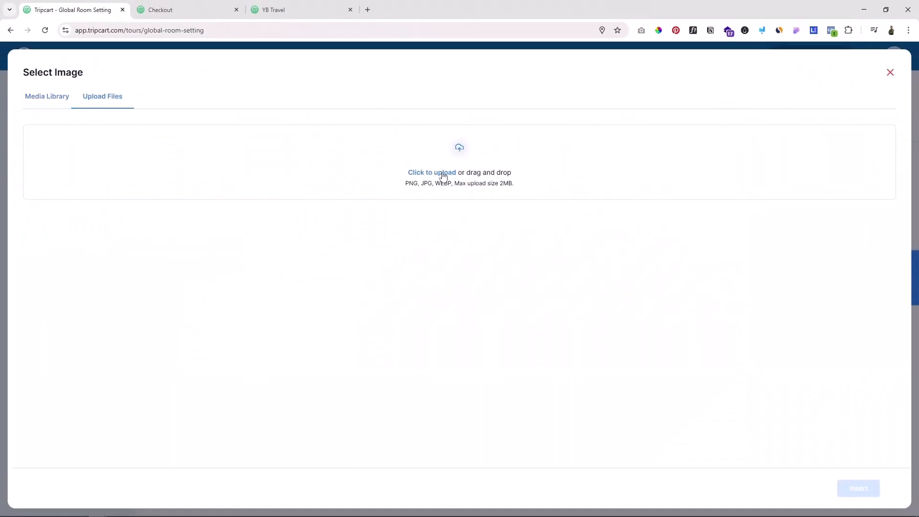
left_click(441, 174)
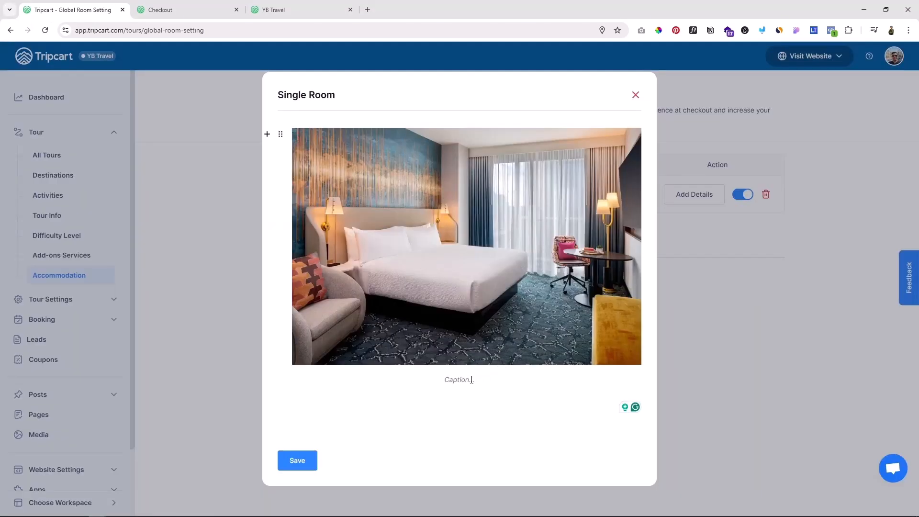
left_click(457, 380)
type("Our Single Room is the perfect choice for solo travelers seeking a comfortable and private space to unwind. Elegantly designed with modern interiors, the room features a cozy bed, a functional workspace, and ample natural light streaming through the large windows. Equipped with high-speed Wi-Fi, a flat-screen TV, and a minibar, it provides all the essentials for a restful and productive stay.")
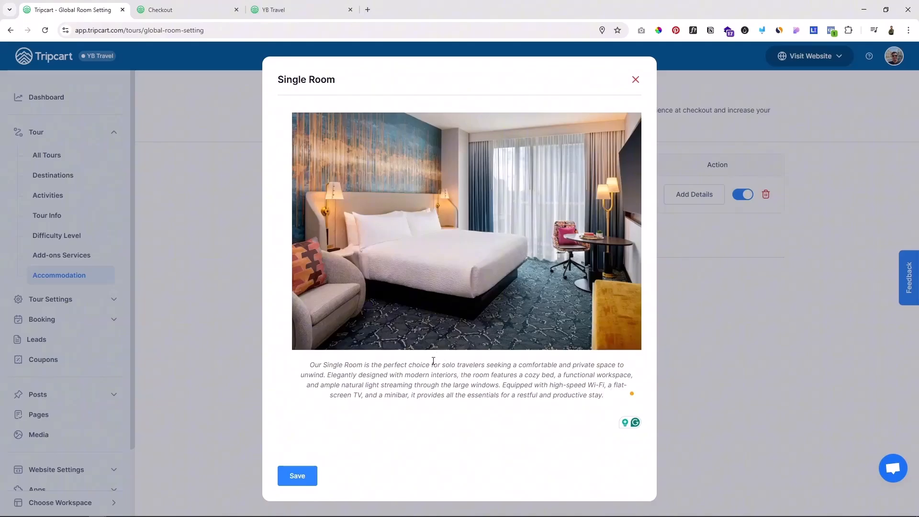
left_click(299, 479)
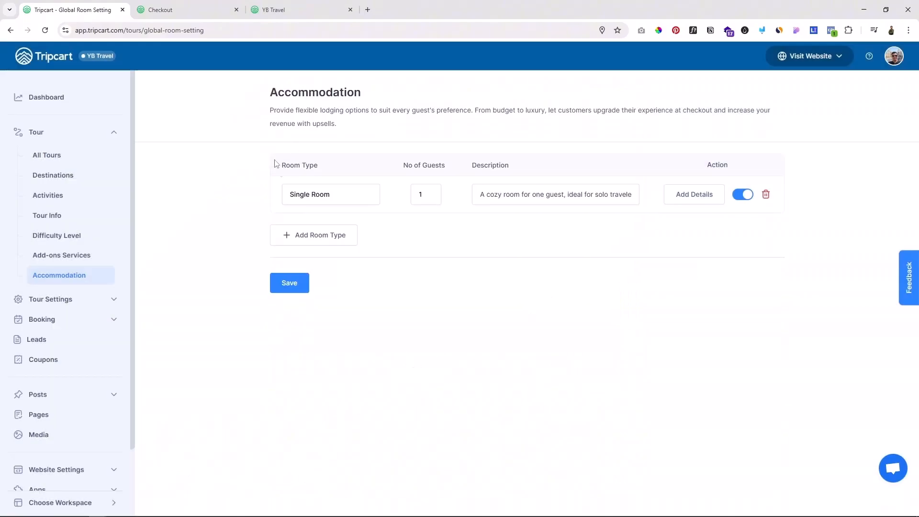
Step: Add a "Twin Room" type for 2 guests, described as "A room with two separate beds, perfect for friends or colleagues."
left_click(313, 237)
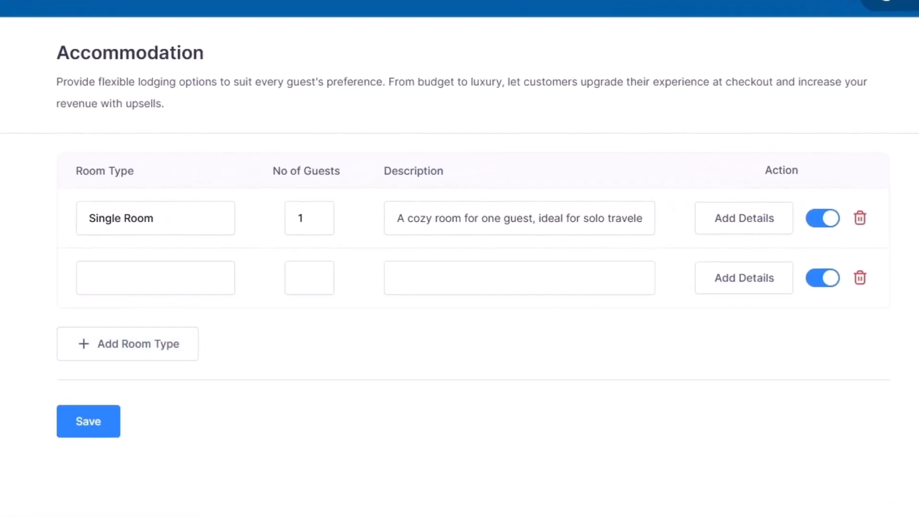
left_click(126, 289)
type("Twin Room")
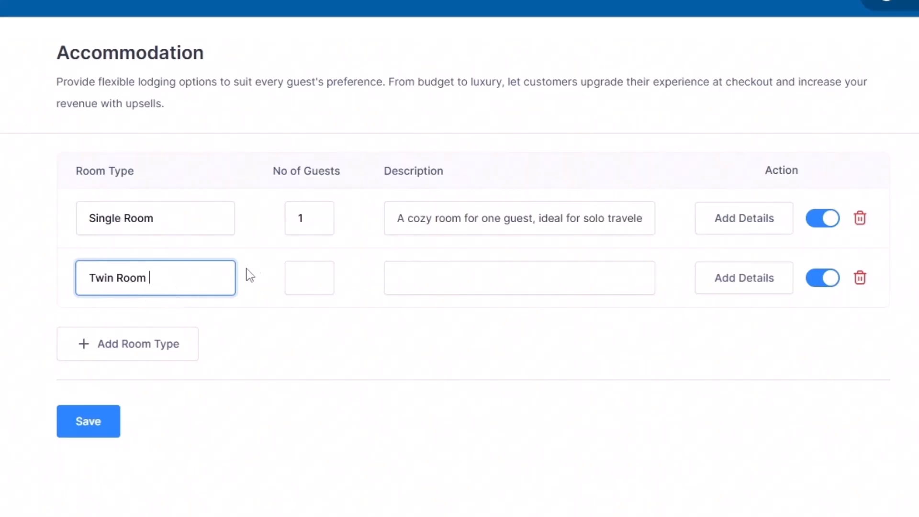
left_click(303, 271)
type("2")
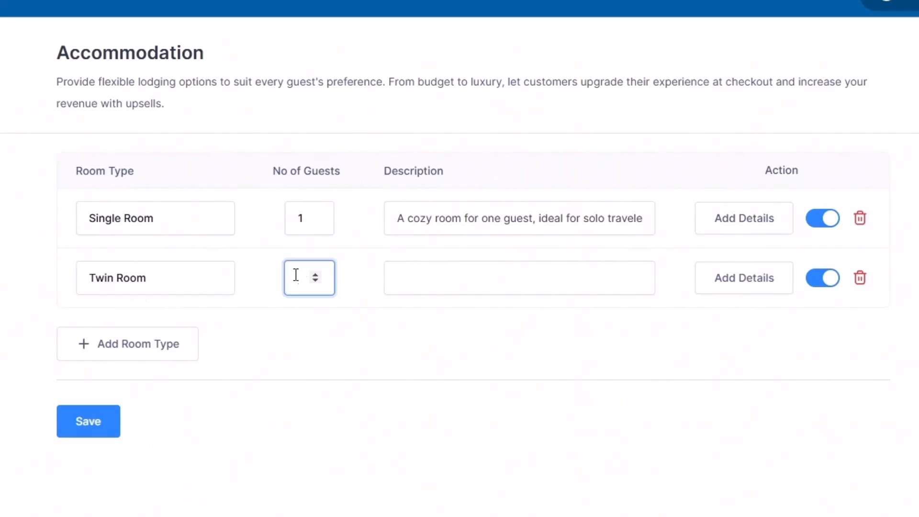
left_click(418, 274)
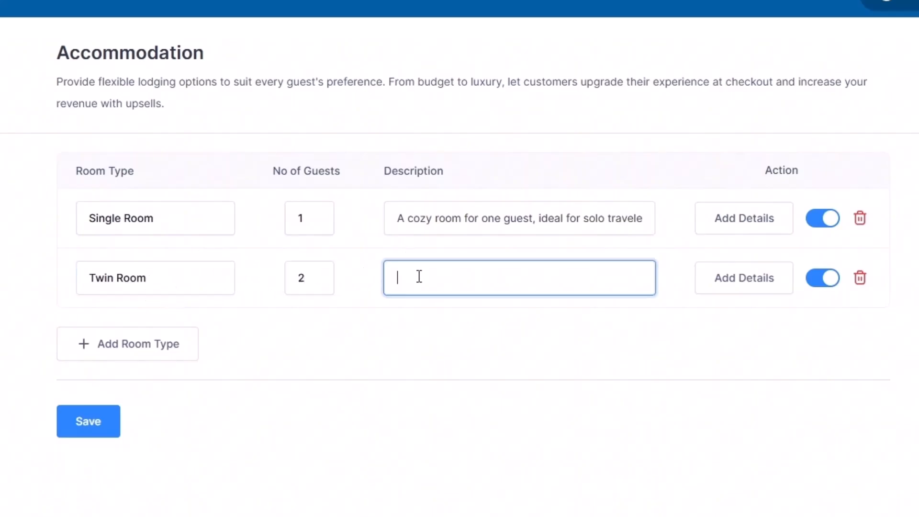
key("ctrl+v")
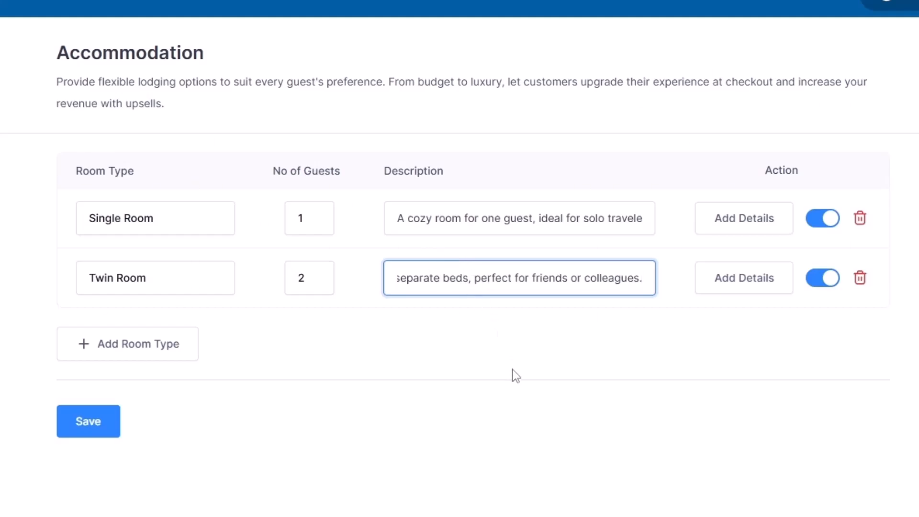
Step: Insert a photo of the two-bed room into the Twin Room's details and save both the details and the accommodation settings
left_click(745, 285)
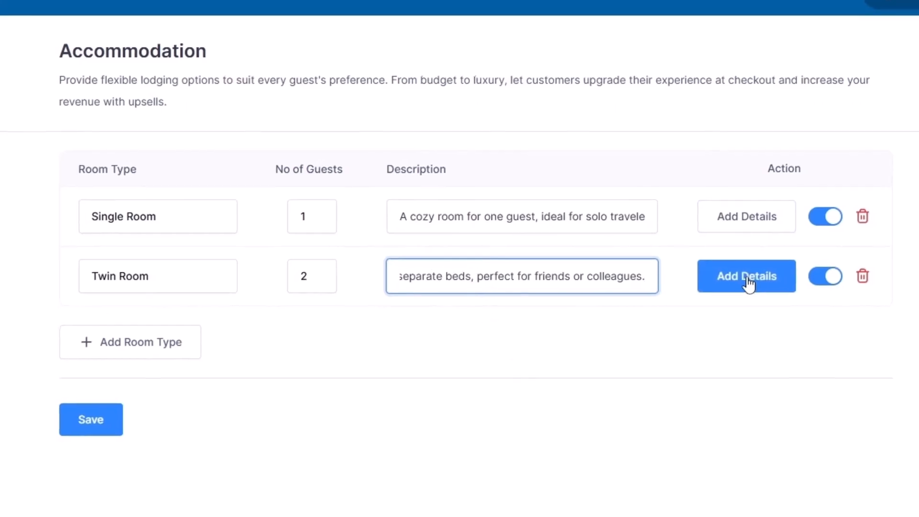
left_click(168, 274)
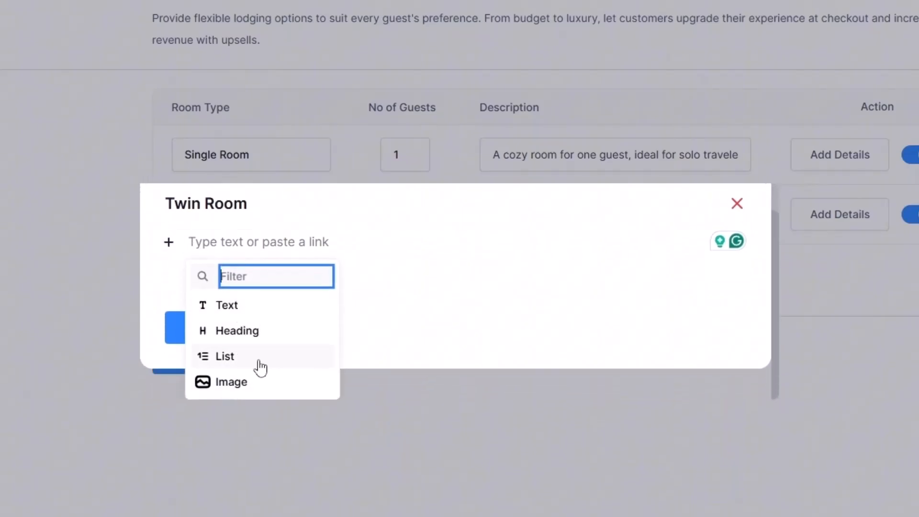
left_click(247, 383)
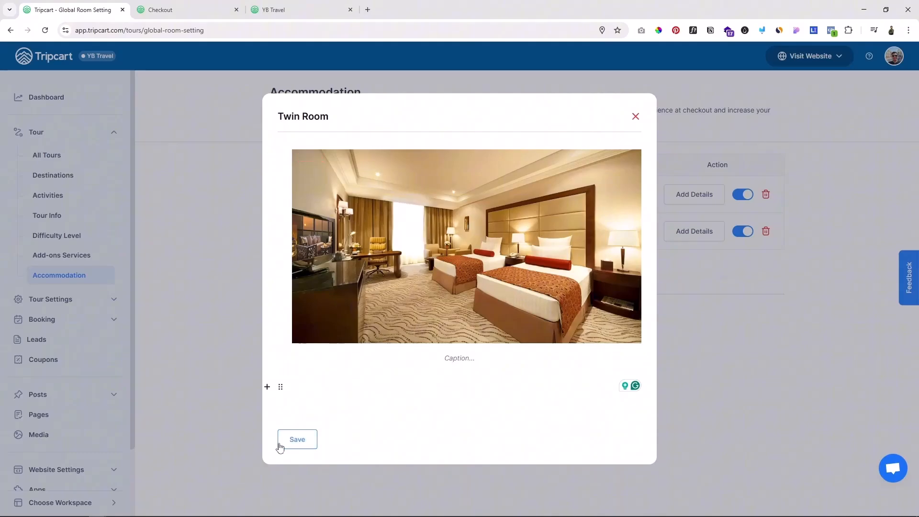
left_click(301, 436)
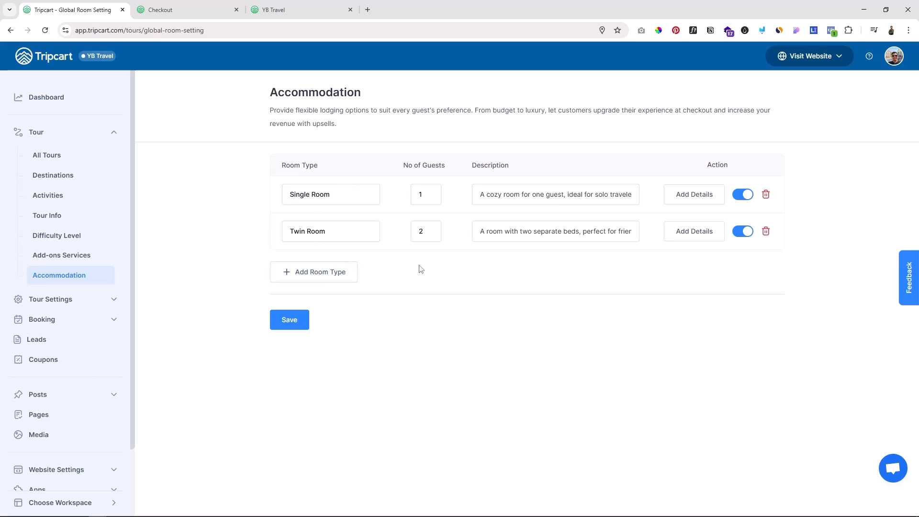
left_click(288, 321)
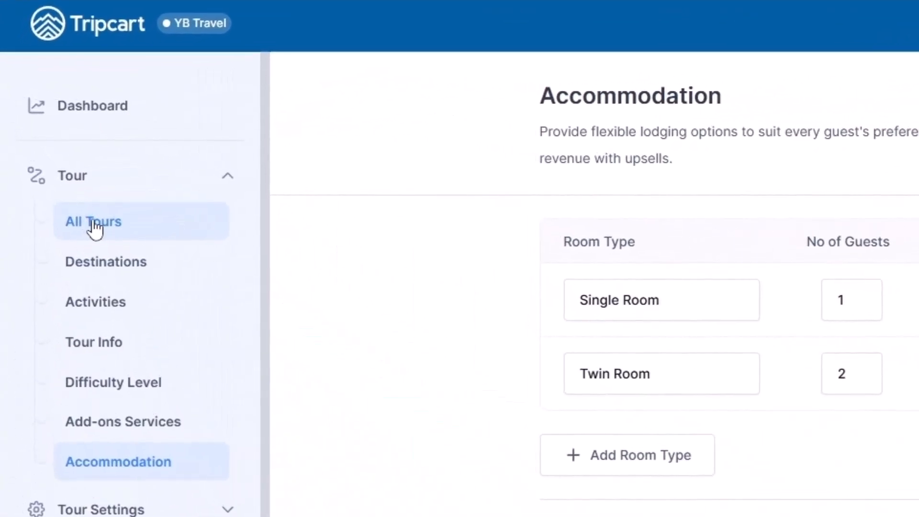
Step: Open the Bali and Nusa Penida package for editing and review the room types in its accommodation section
left_click(92, 222)
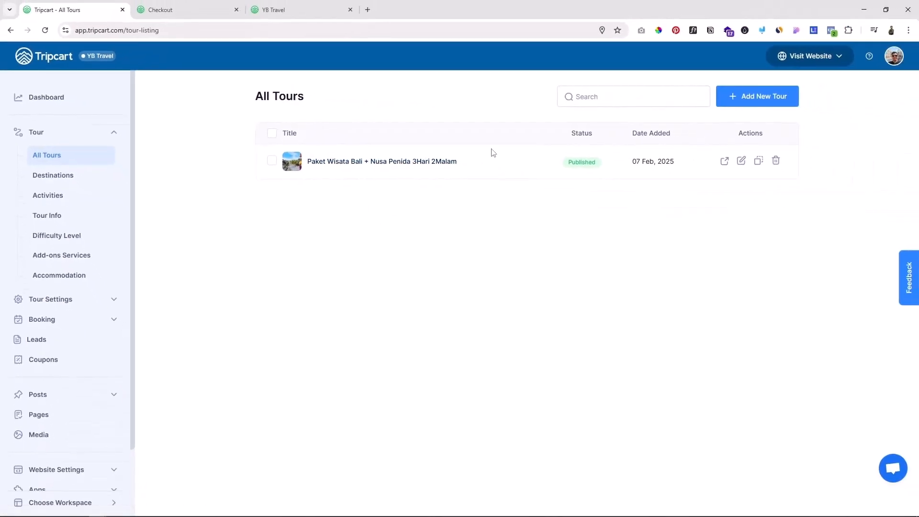
left_click(735, 162)
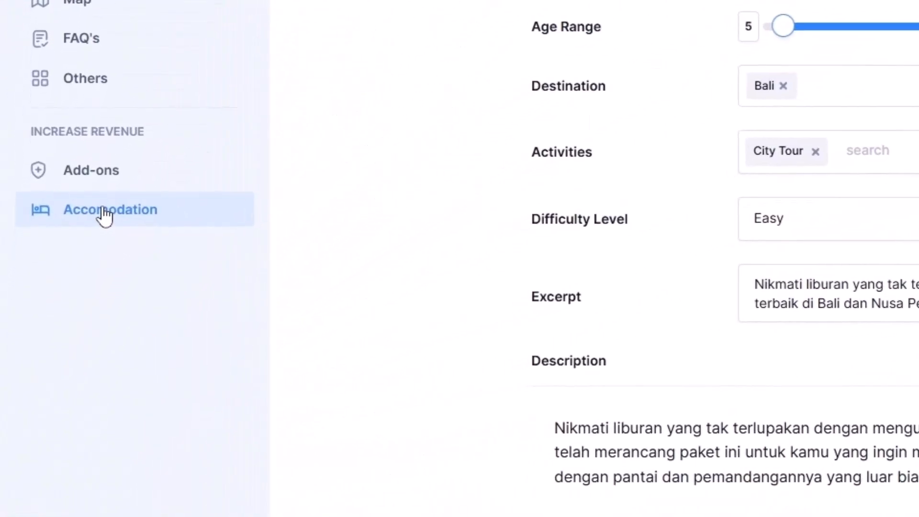
left_click(103, 213)
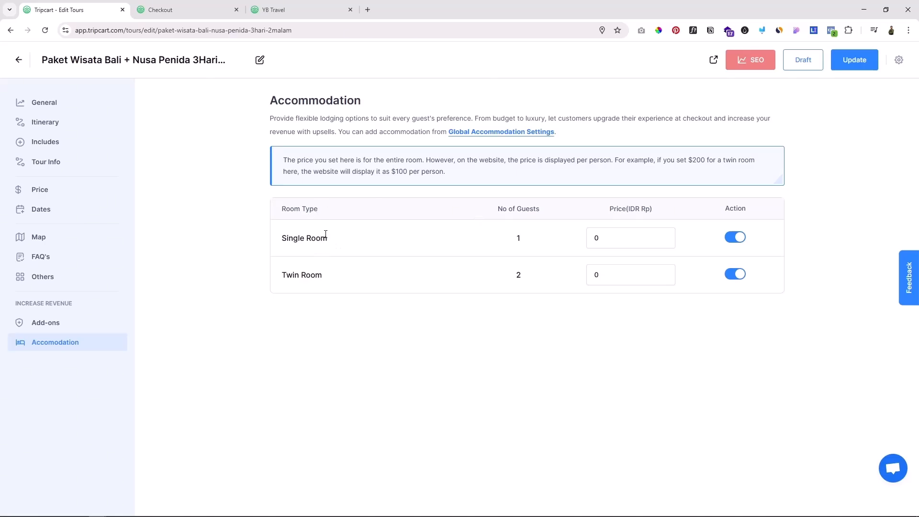
left_click_drag(299, 238, 329, 239)
left_click_drag(294, 274, 308, 272)
Step: Set the Single Room price to 100000 for this tour, update the tour, and return to the checkout page
left_click(596, 237)
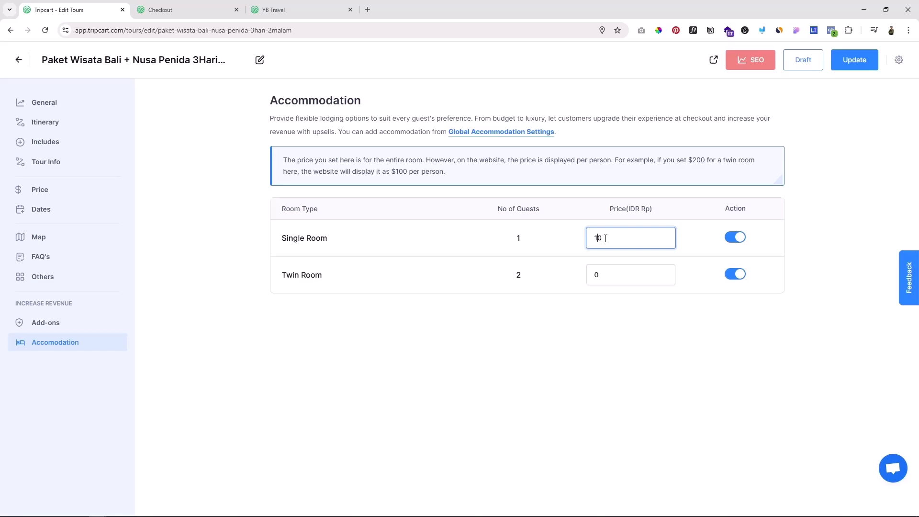
type("100000")
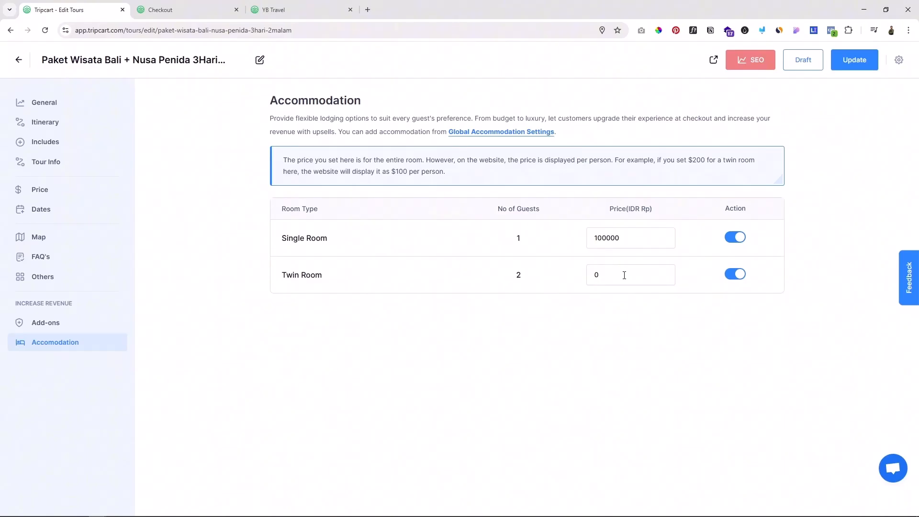
left_click(844, 65)
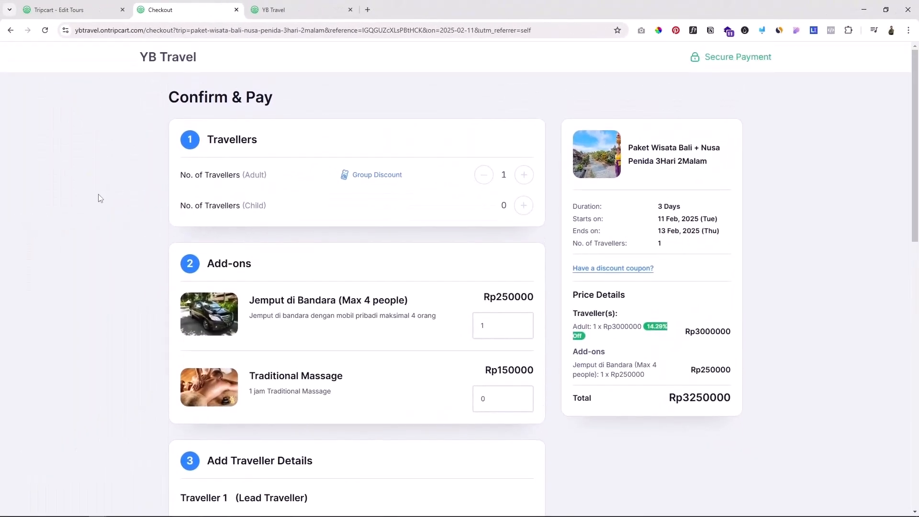
Step: Reload the checkout page and review the accommodation section's Single Room and Twin Room options and their prices
left_click(45, 30)
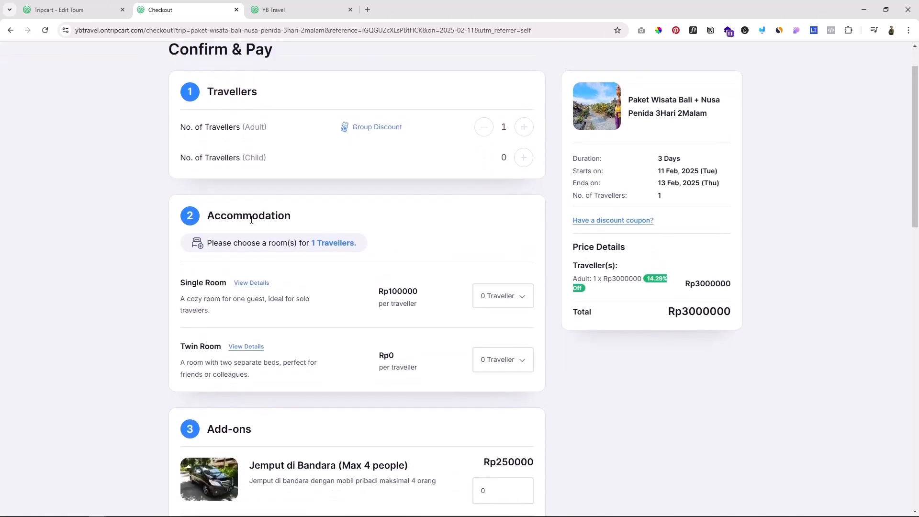
left_click_drag(243, 215, 266, 215)
left_click_drag(188, 285, 205, 283)
left_click_drag(192, 346, 206, 345)
left_click_drag(389, 355, 394, 355)
Step: Allocate 1 traveller to the Single Room and check the accommodation charge in the price details
left_click(495, 299)
left_click(497, 325)
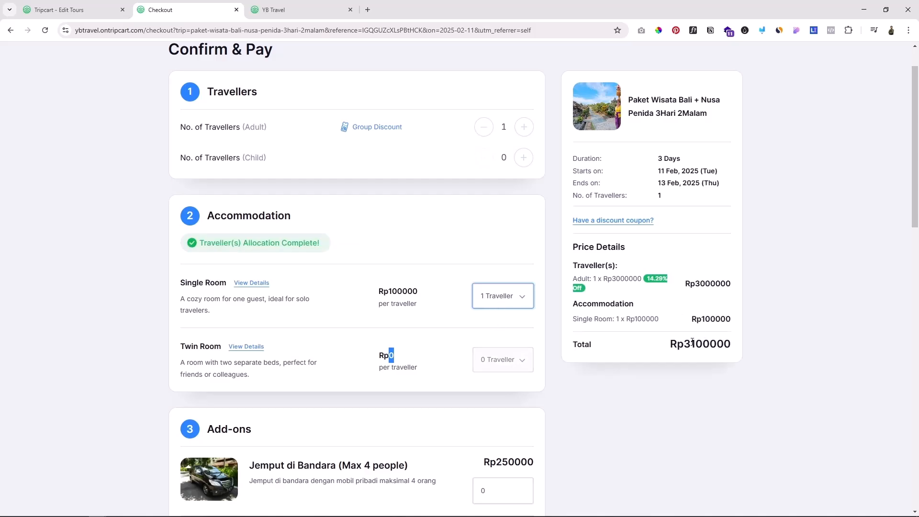
left_click_drag(587, 305, 616, 312)
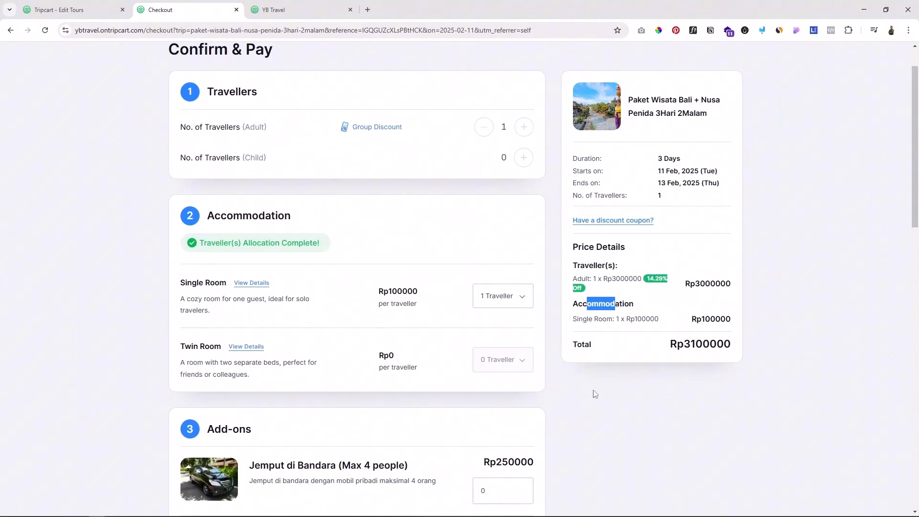
Step: Return to the Tripcart admin, leave the tour's edit page, and open the Website Builder
left_click(67, 9)
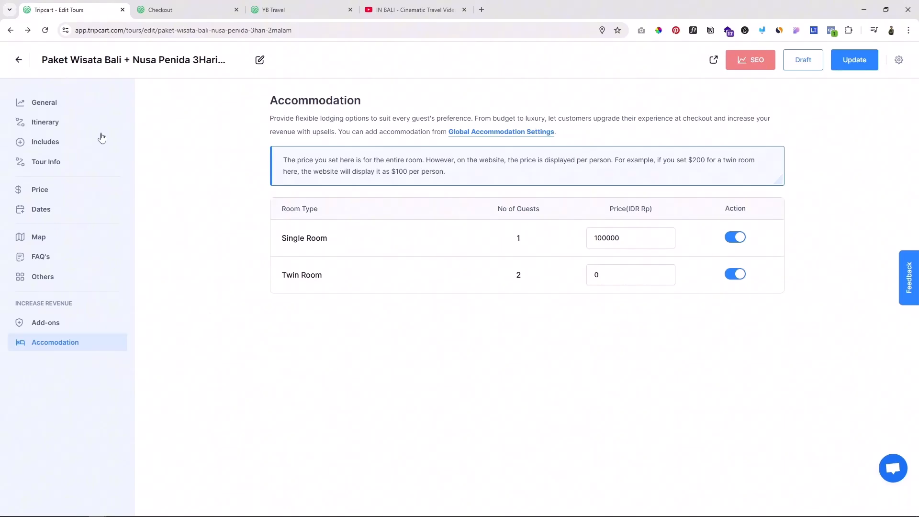
left_click(19, 60)
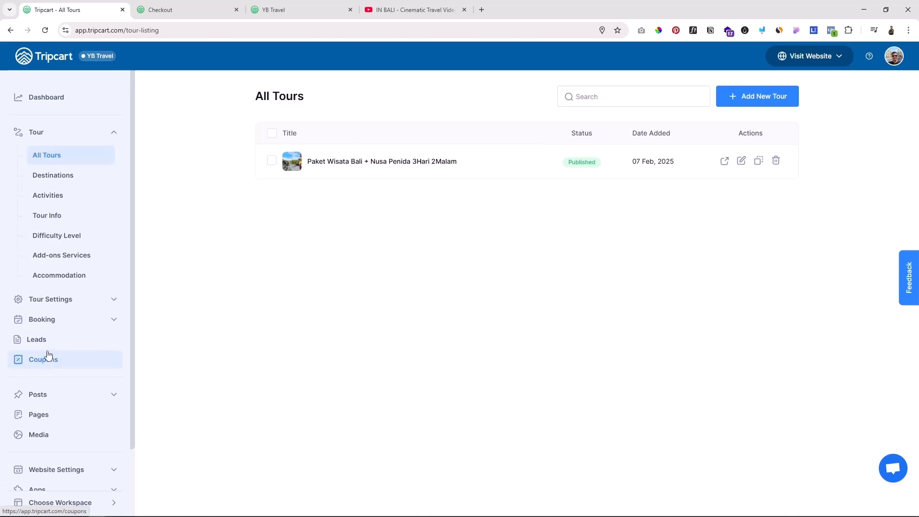
scroll(45, 359, "down", 2)
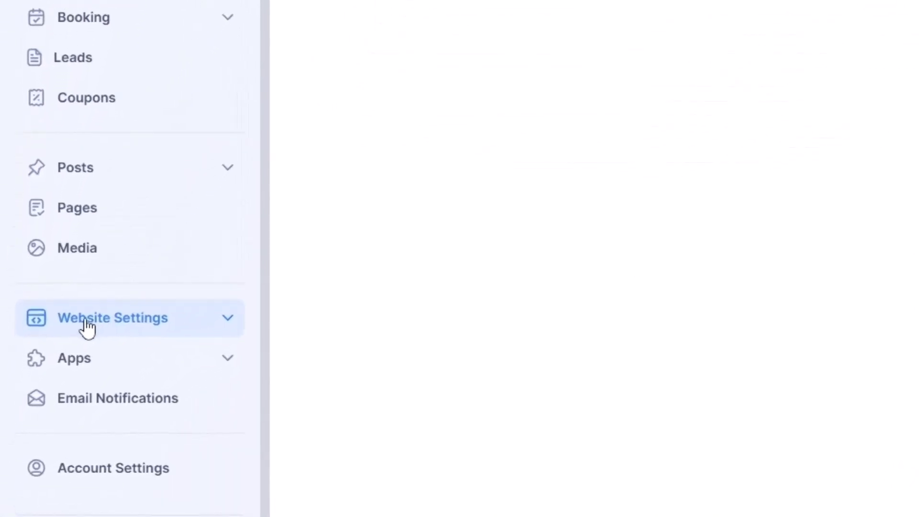
left_click(45, 391)
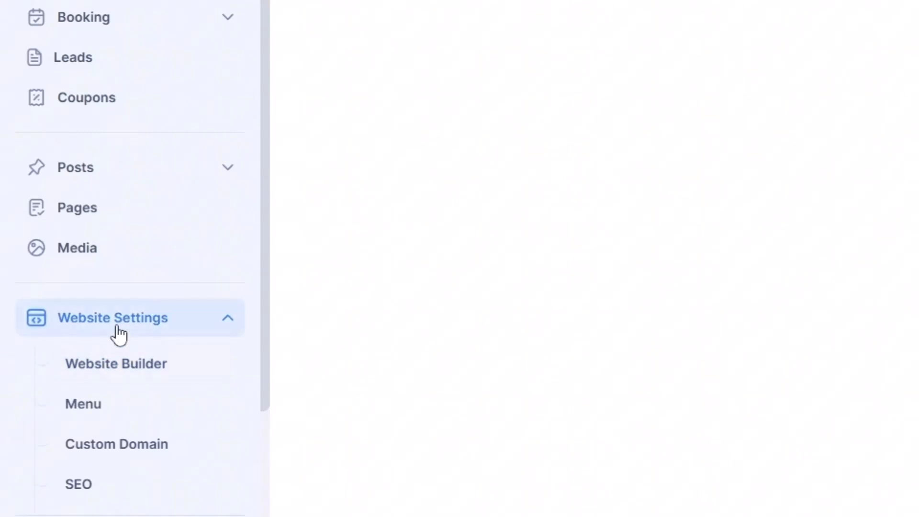
scroll(96, 201, "down", 2)
left_click(103, 177)
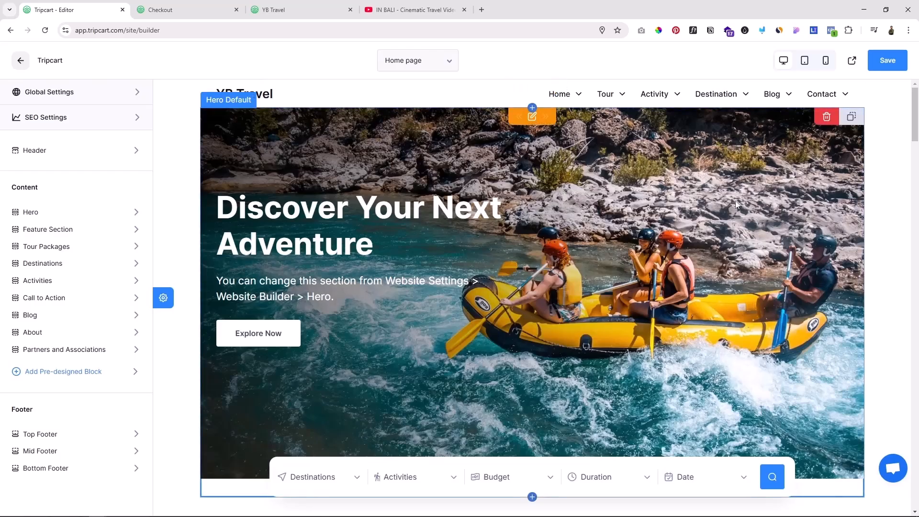
Step: Preview the YB Travel home page and examine its hero, feature and best-selling tours sections
scroll(621, 191, "down", 5)
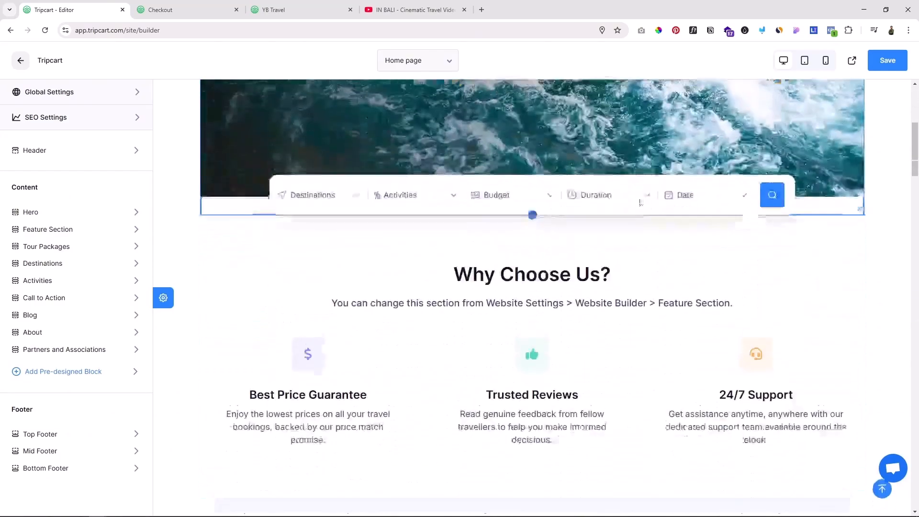
scroll(667, 310, "up", 5)
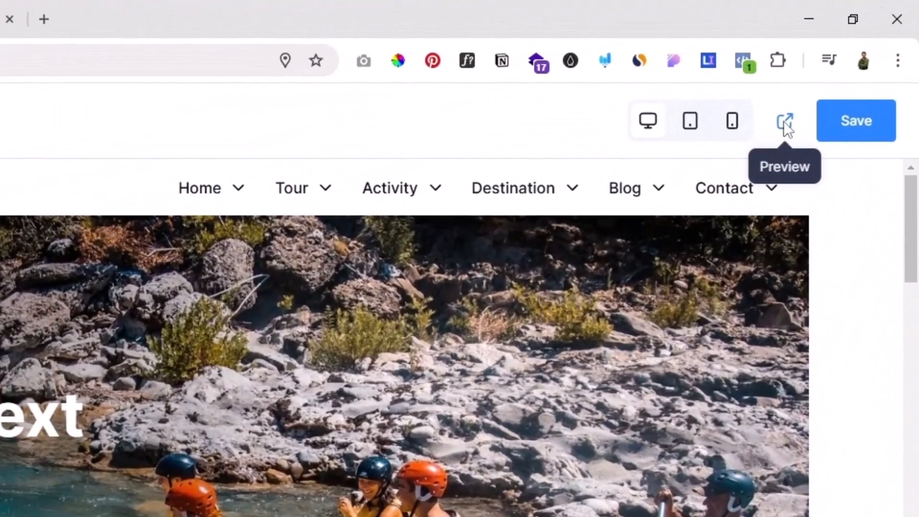
left_click(786, 122)
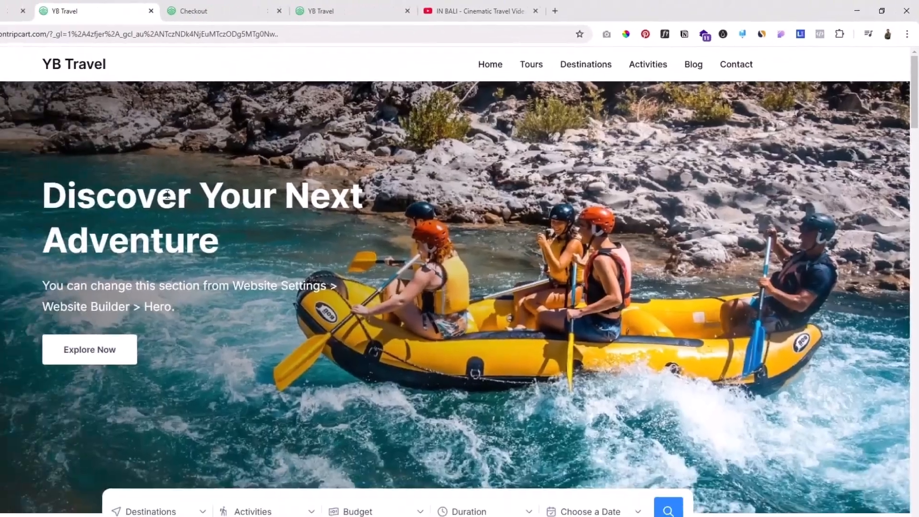
scroll(578, 246, "down", 10)
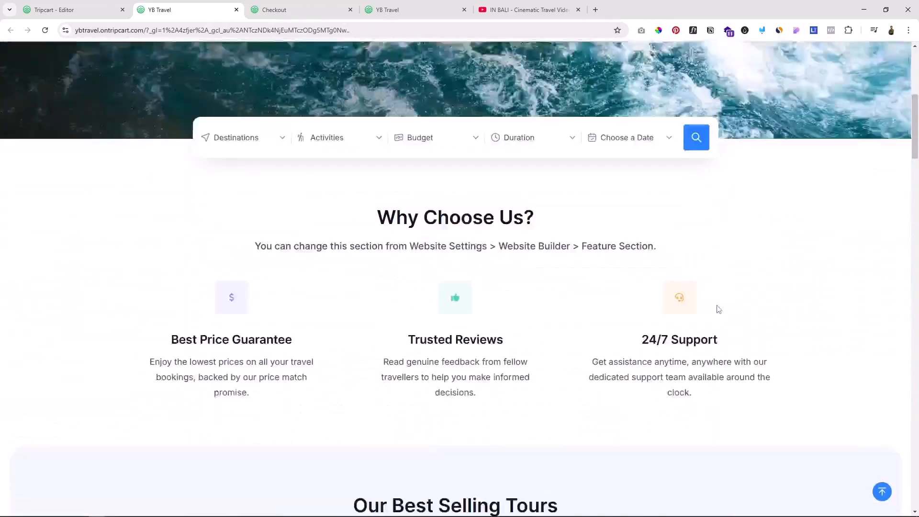
scroll(781, 295, "down", 6)
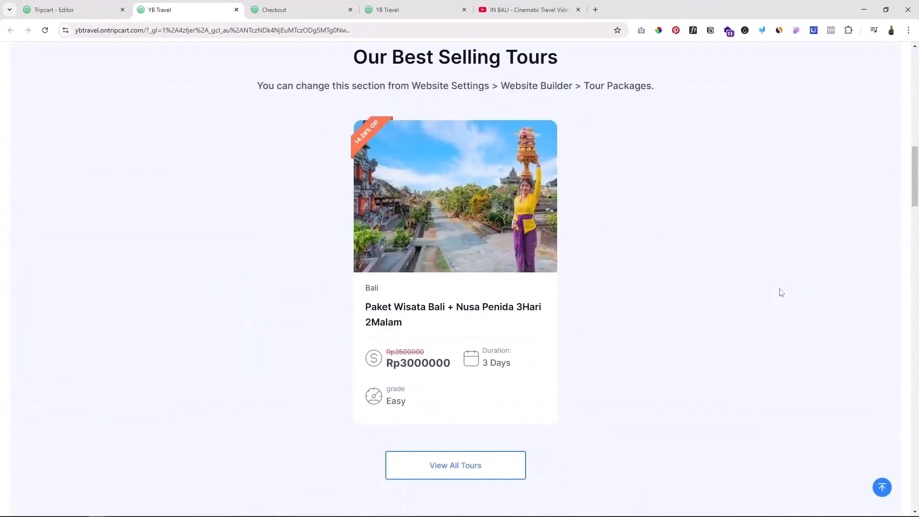
scroll(565, 215, "up", 3)
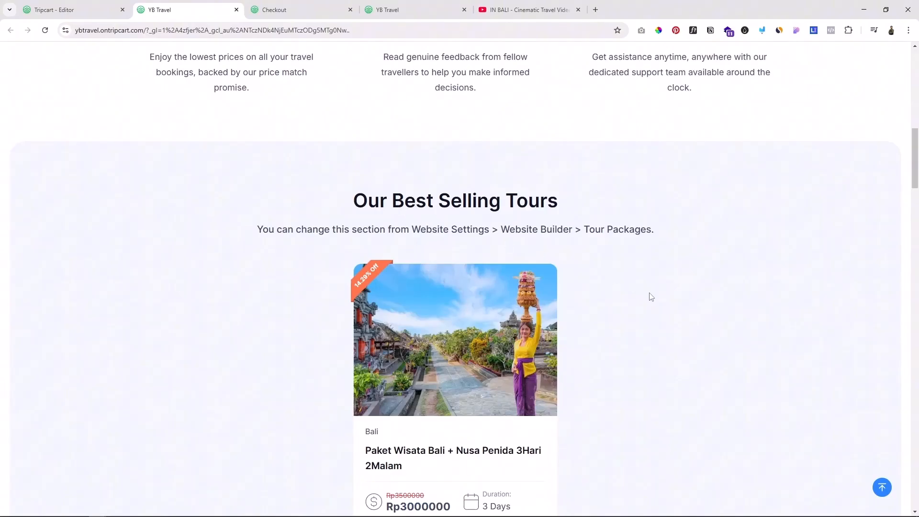
scroll(575, 281, "down", 3)
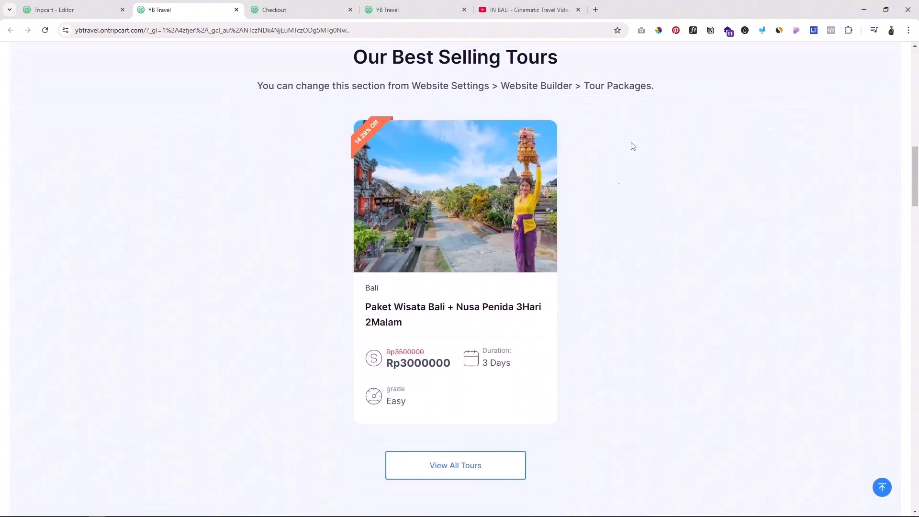
scroll(619, 145, "up", 1)
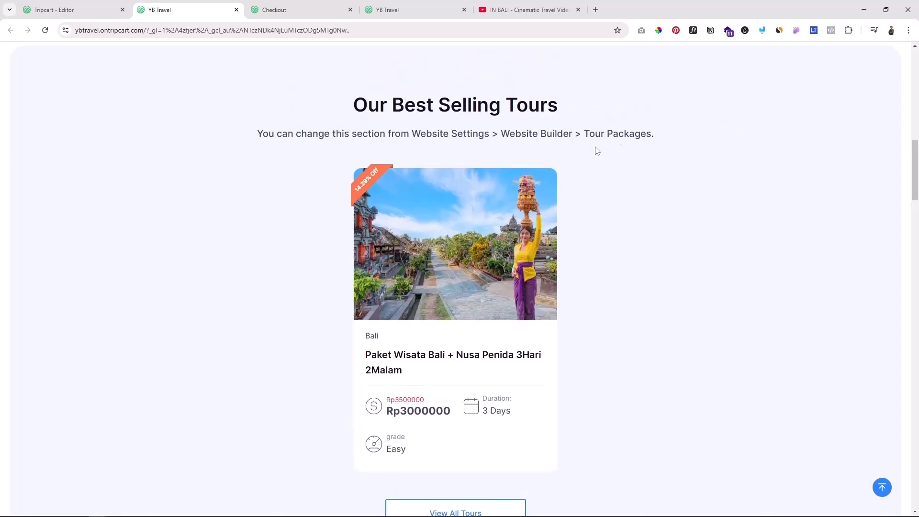
scroll(631, 132, "down", 3)
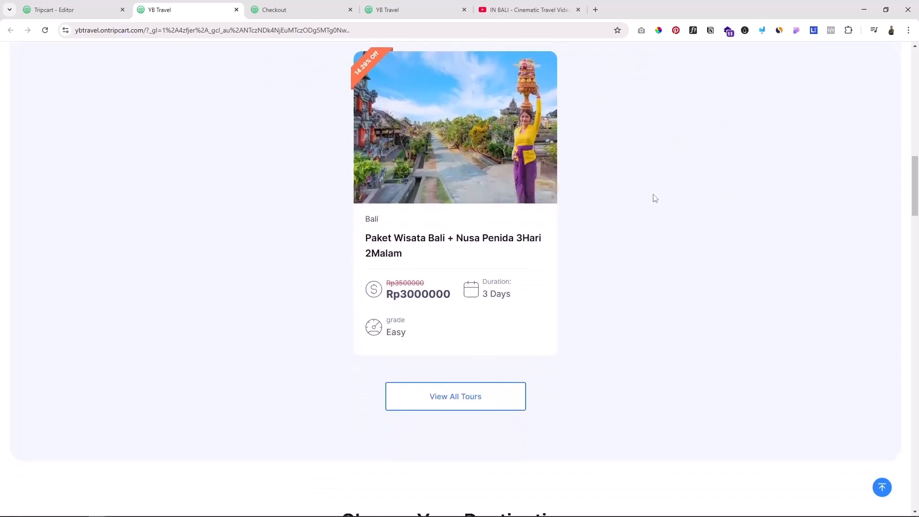
scroll(296, 84, "up", 4)
scroll(503, 210, "up", 10)
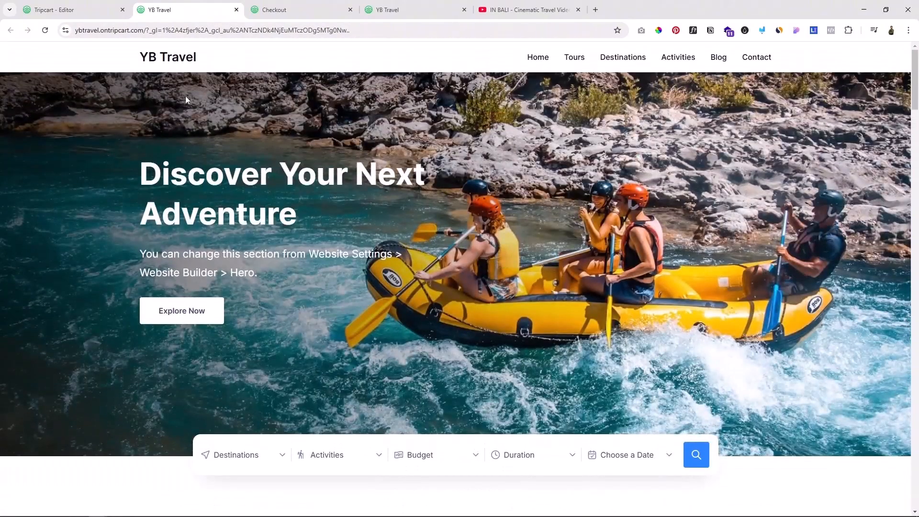
Step: In the website builder's header settings, use the Shop Digital image as site logo and hide the site title
left_click(52, 9)
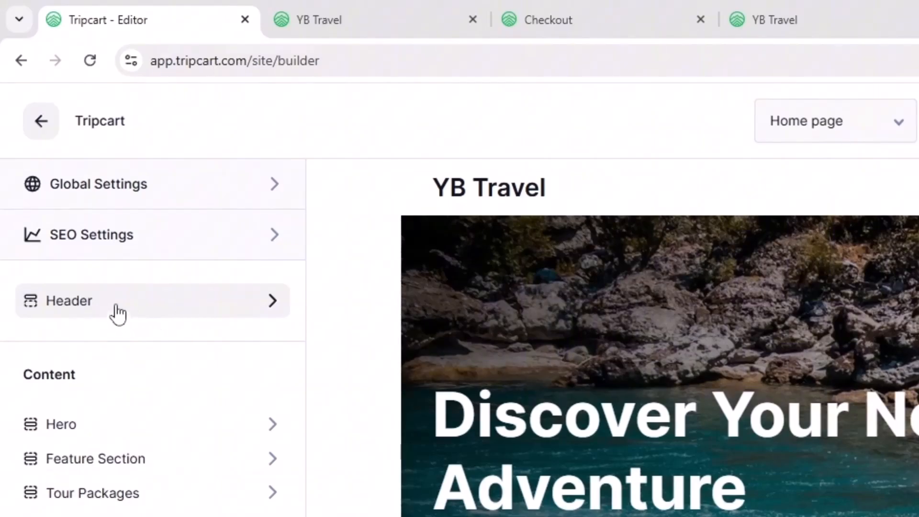
left_click(116, 308)
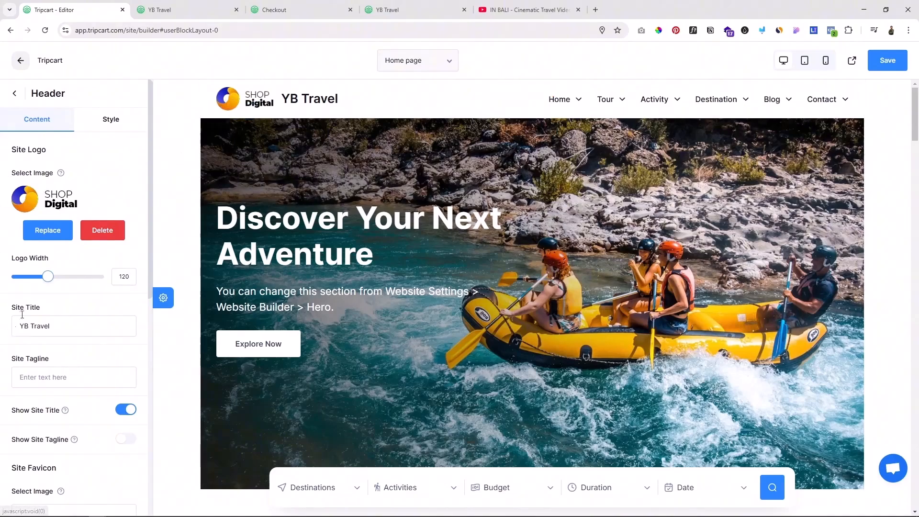
scroll(110, 299, "down", 1)
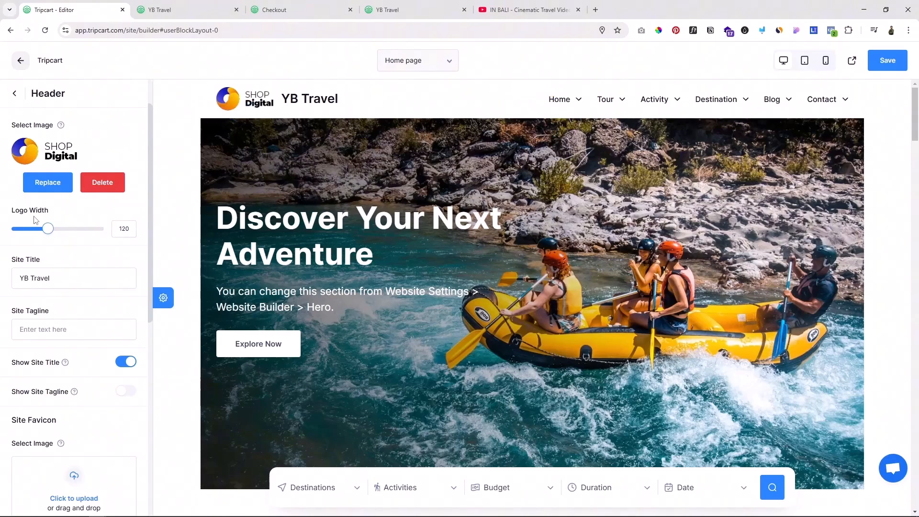
scroll(65, 177, "up", 1)
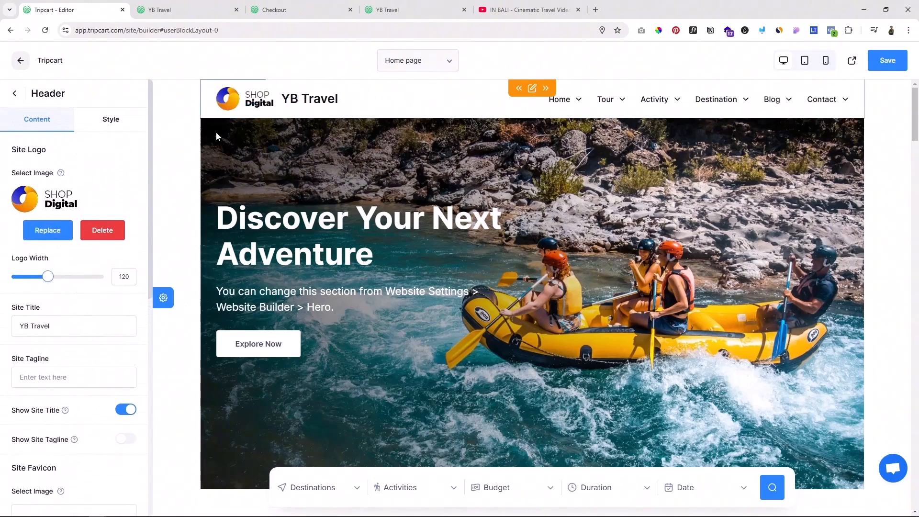
scroll(119, 364, "down", 2)
left_click(121, 310)
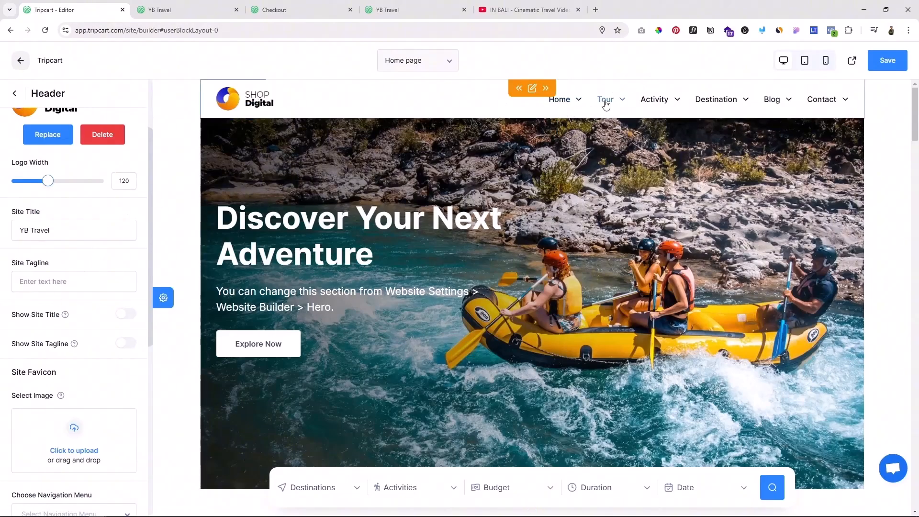
Step: Examine the remaining header settings and the available navigation menu choices without selecting one
scroll(106, 300, "down", 2)
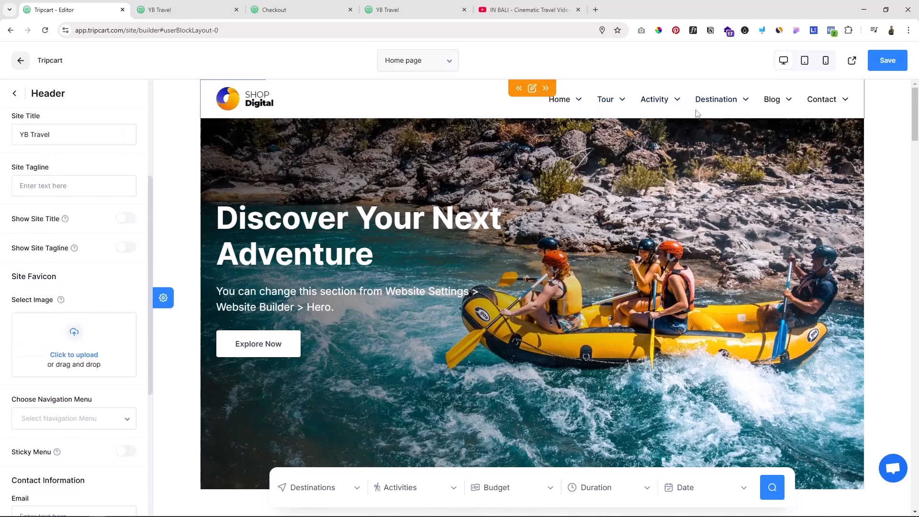
scroll(113, 388, "down", 1)
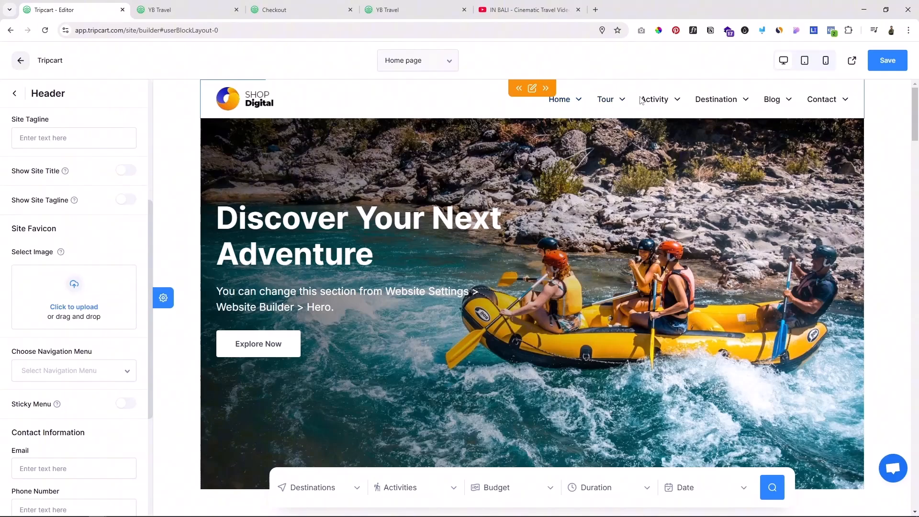
scroll(73, 297, "down", 2)
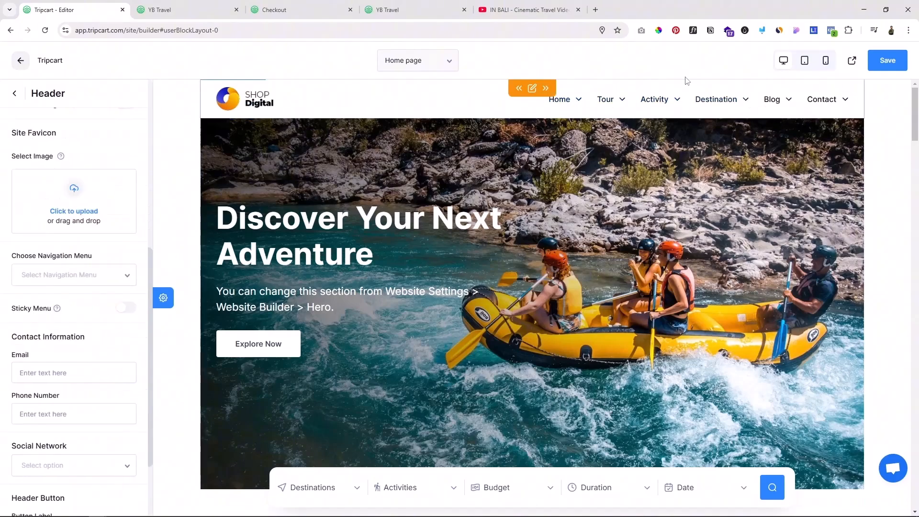
scroll(107, 262, "down", 1)
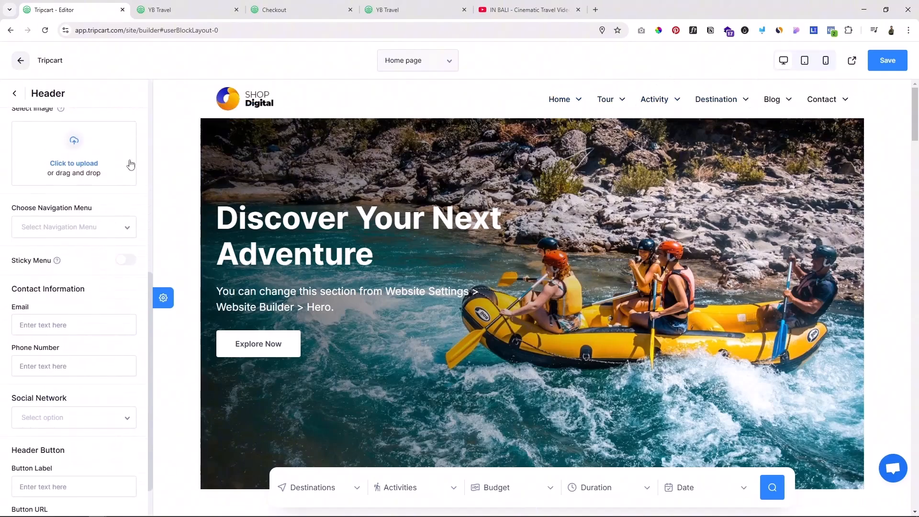
left_click(59, 217)
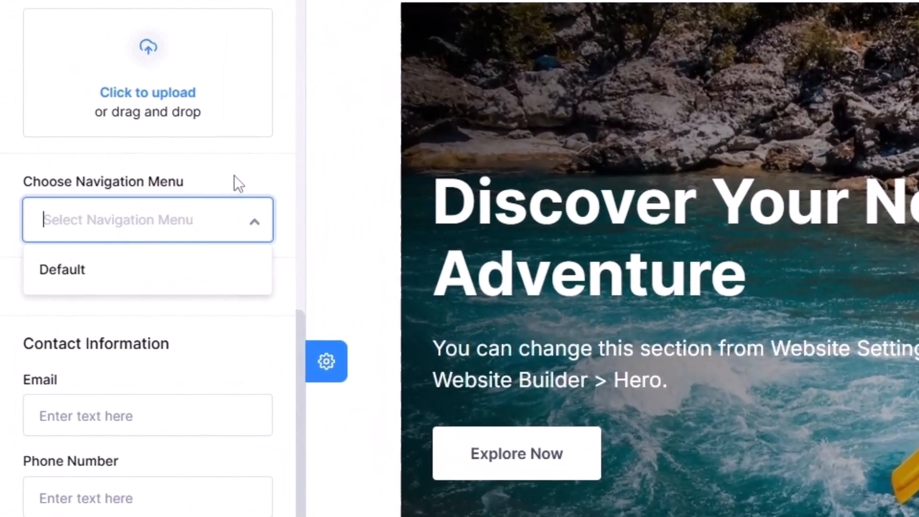
left_click(76, 224)
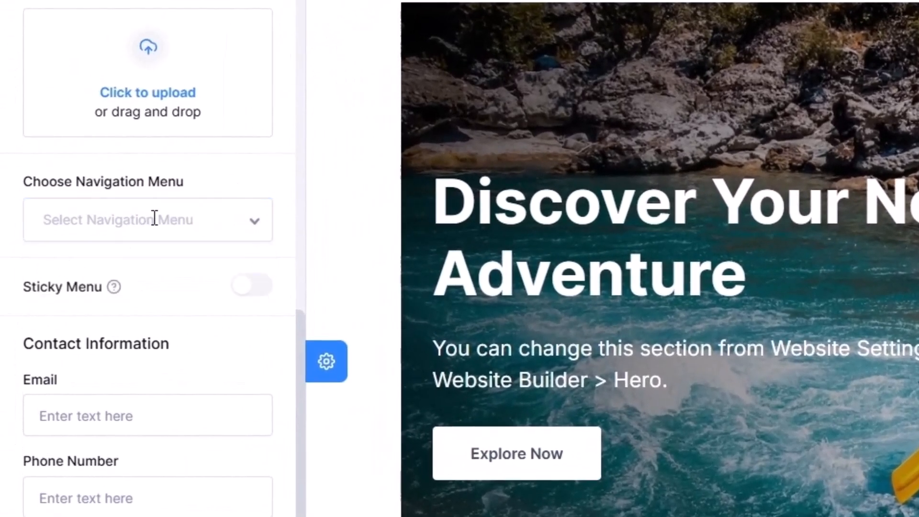
left_click(153, 217)
left_click(225, 173)
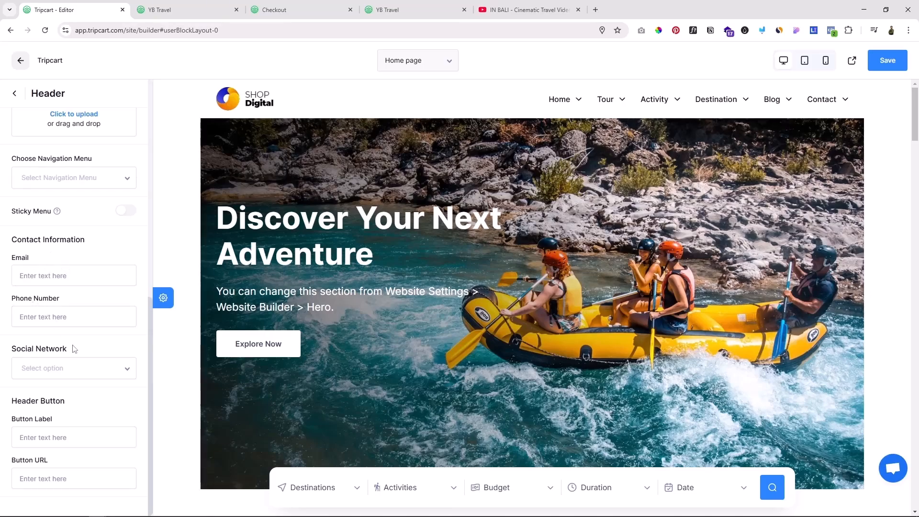
Step: Add Facebook, Instagram and Youtube as the header's social networks
left_click(43, 362)
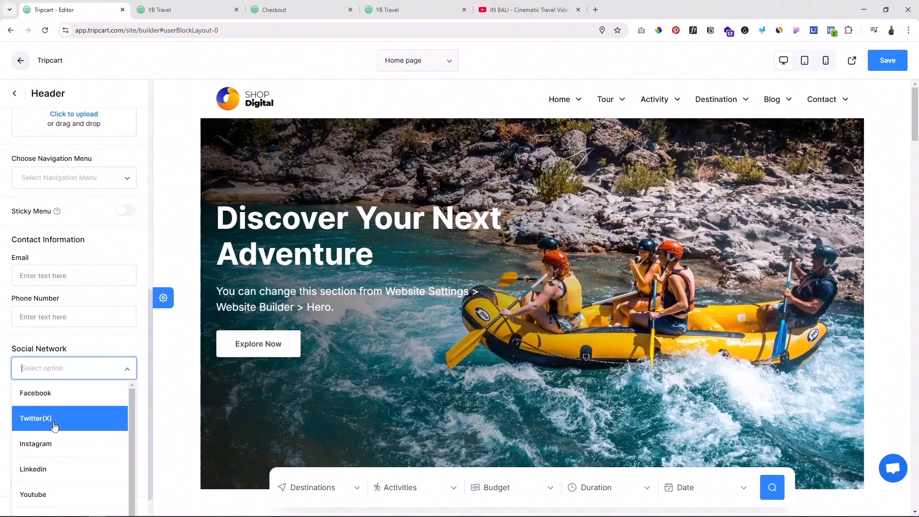
key("Up")
left_click(44, 407)
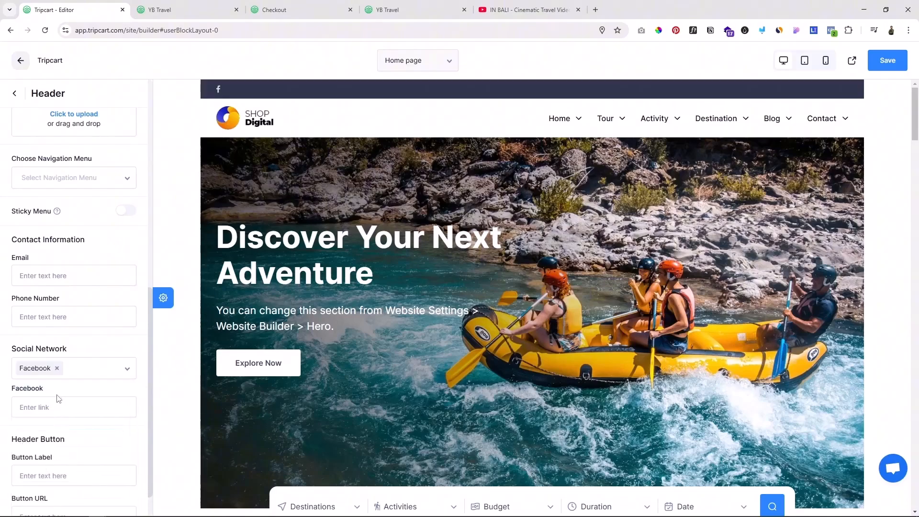
left_click(98, 373)
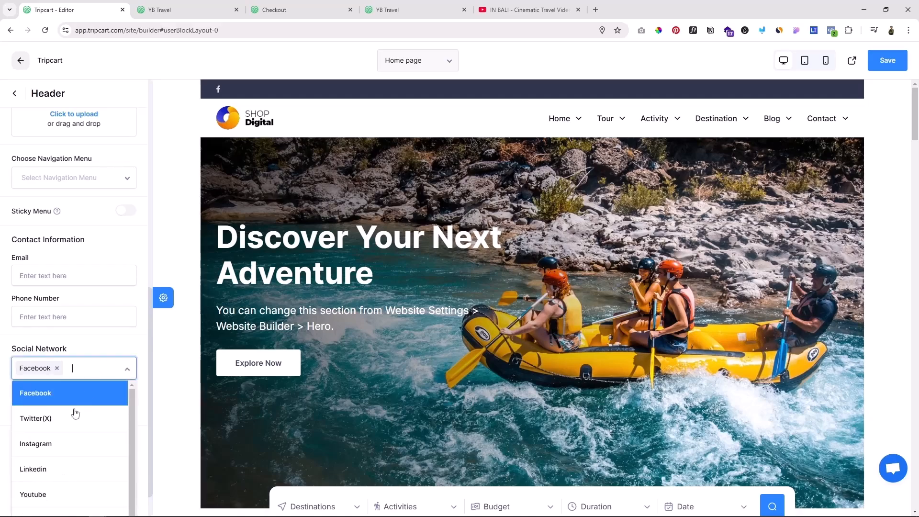
left_click(67, 436)
left_click(73, 380)
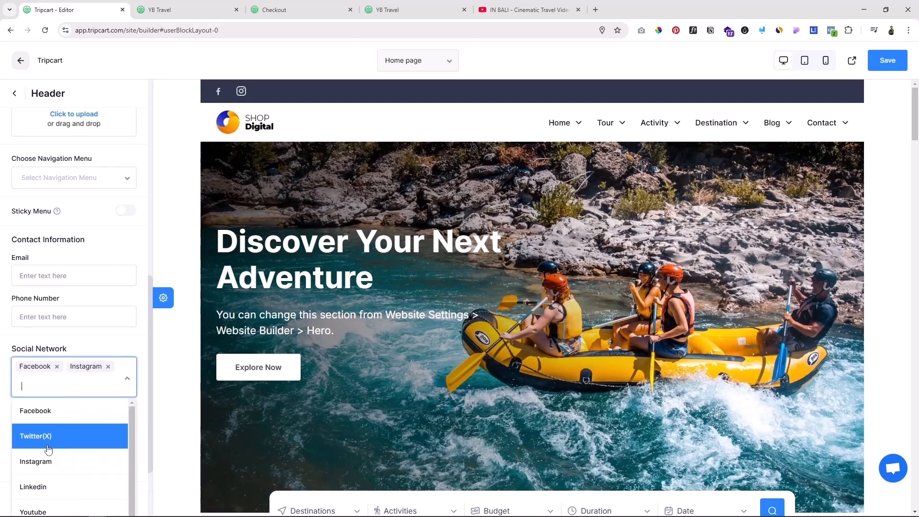
left_click(60, 501)
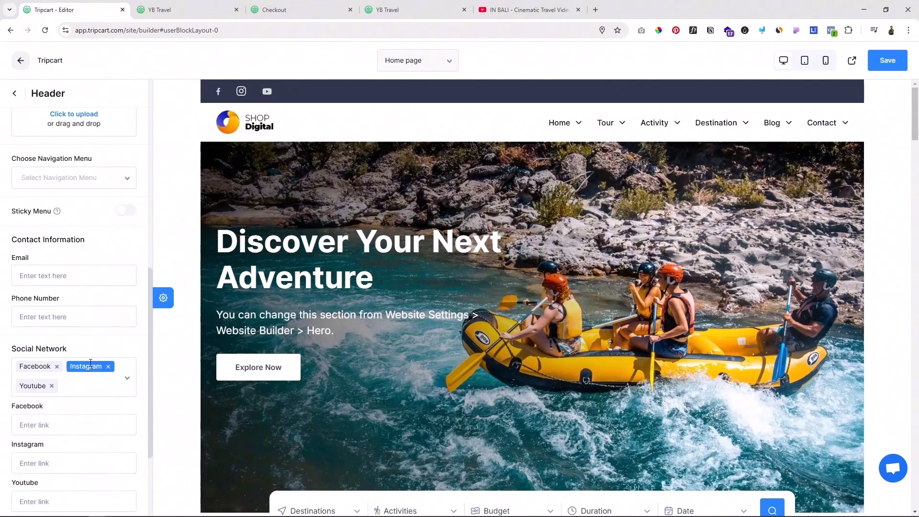
Step: Fill in the header's contact e-mail and phone number, and add a header button labelled "Hubungi kami" with the URL "#"
scroll(105, 351, "down", 1)
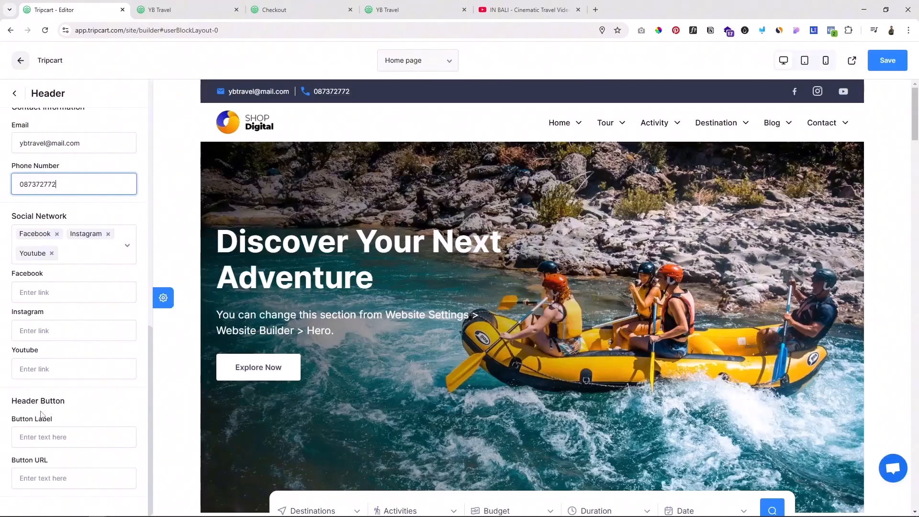
left_click(44, 436)
type("Hubungi kami")
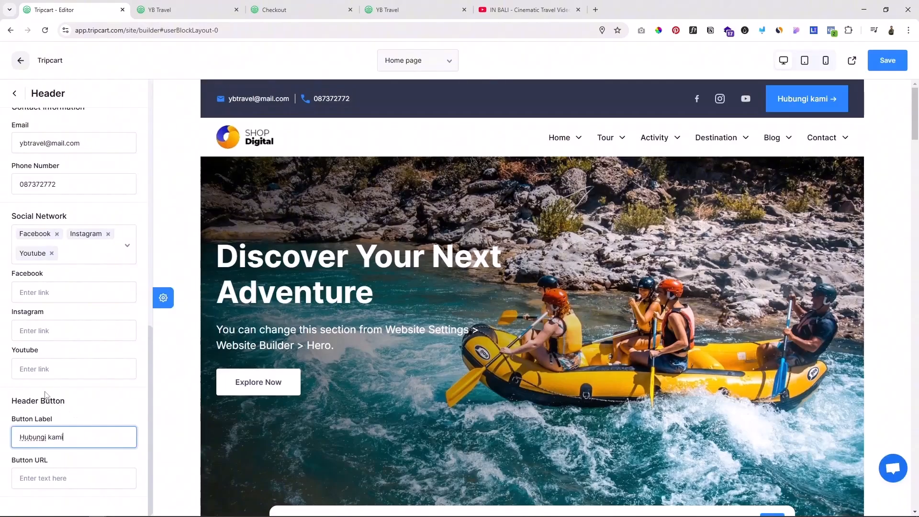
left_click(39, 477)
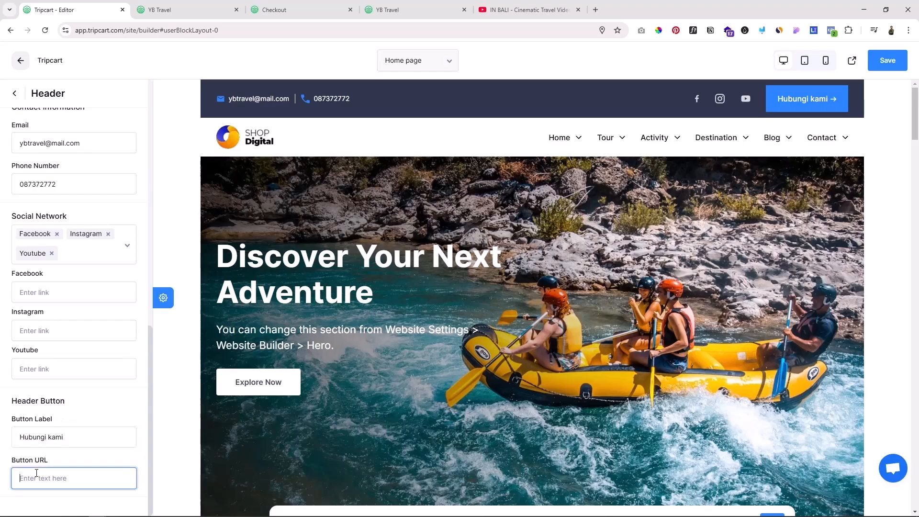
type("#")
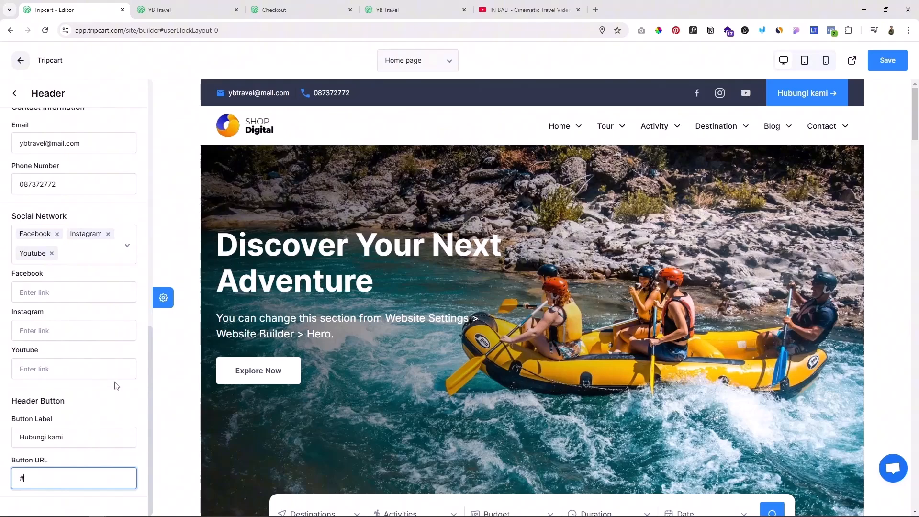
Step: Clear both the label and the URL of the header button
triple_click(87, 432)
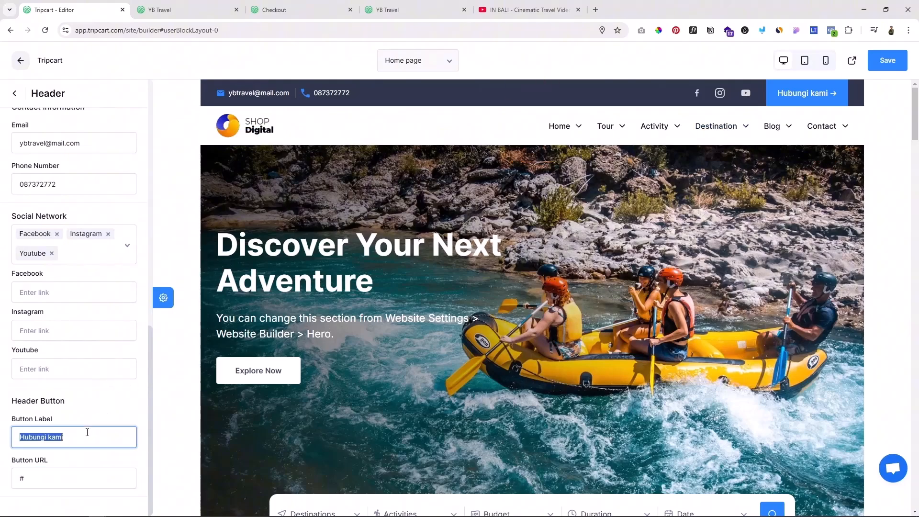
key("BackSpace")
left_click(35, 476)
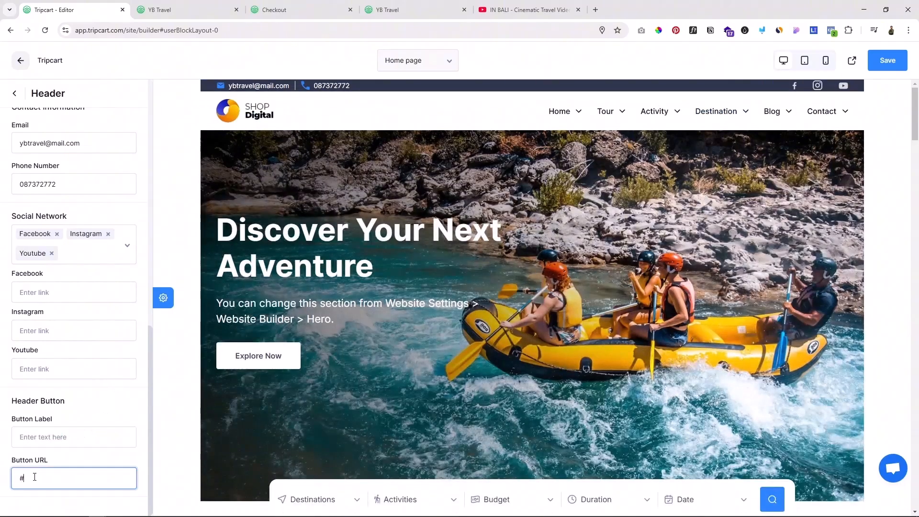
key("BackSpace")
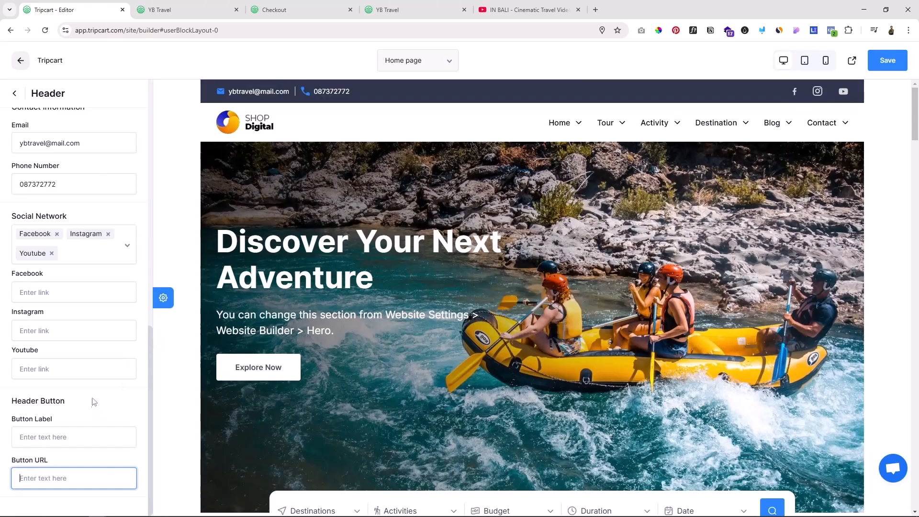
Step: Examine the header's style settings, including font sizes, submenu width, element colours and custom CSS
scroll(93, 403, "up", 10)
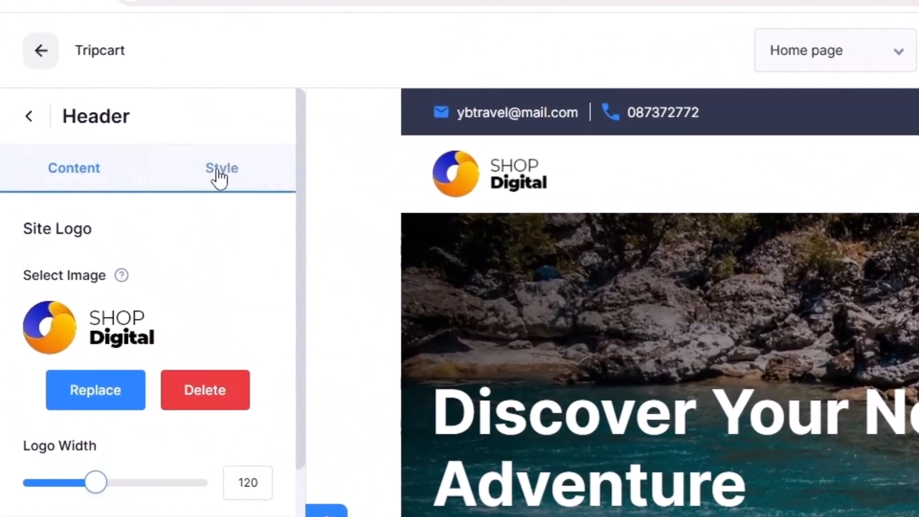
left_click(220, 177)
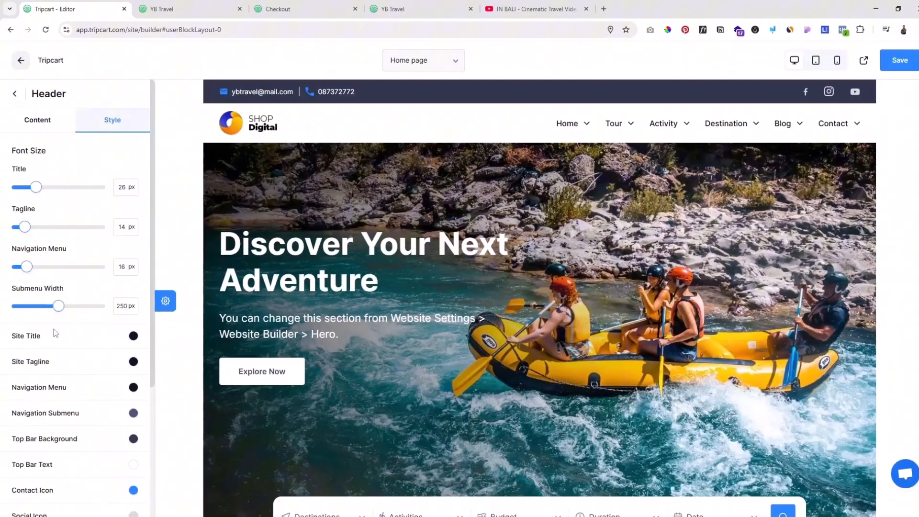
scroll(55, 325, "down", 2)
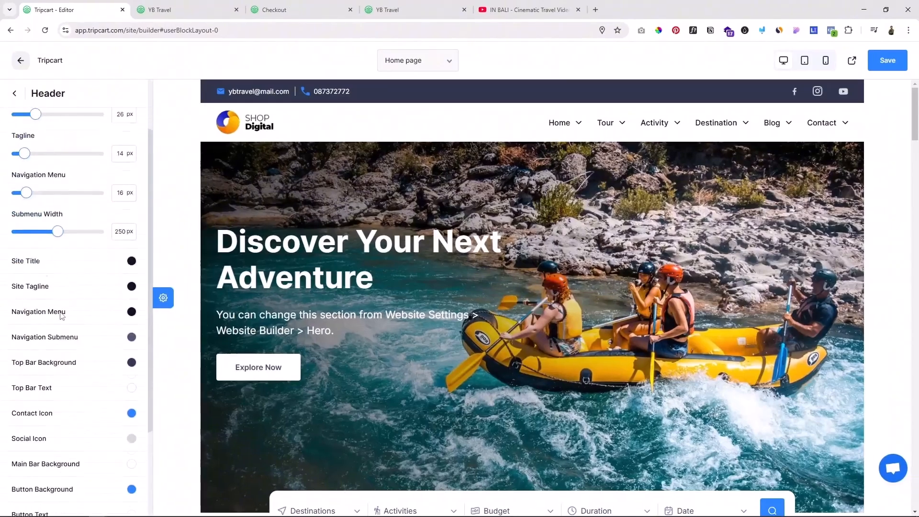
scroll(61, 311, "up", 3)
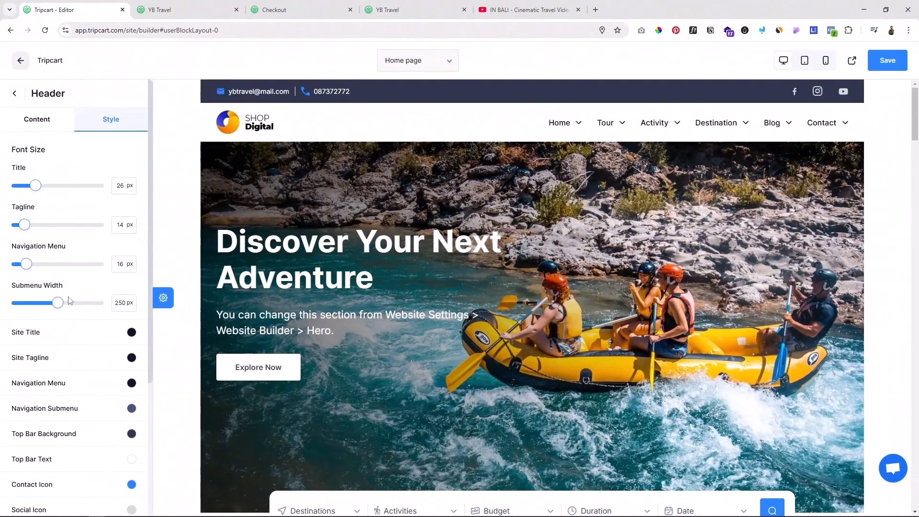
scroll(79, 358, "down", 1)
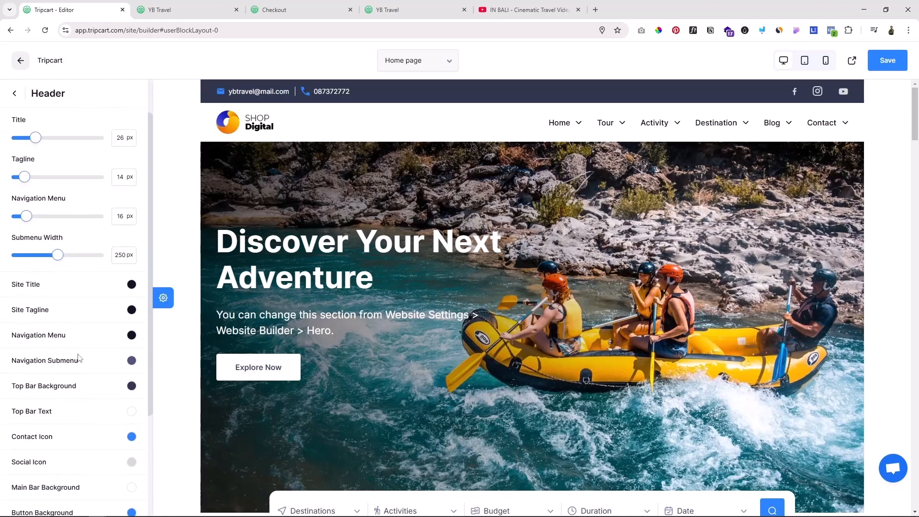
scroll(78, 356, "down", 1)
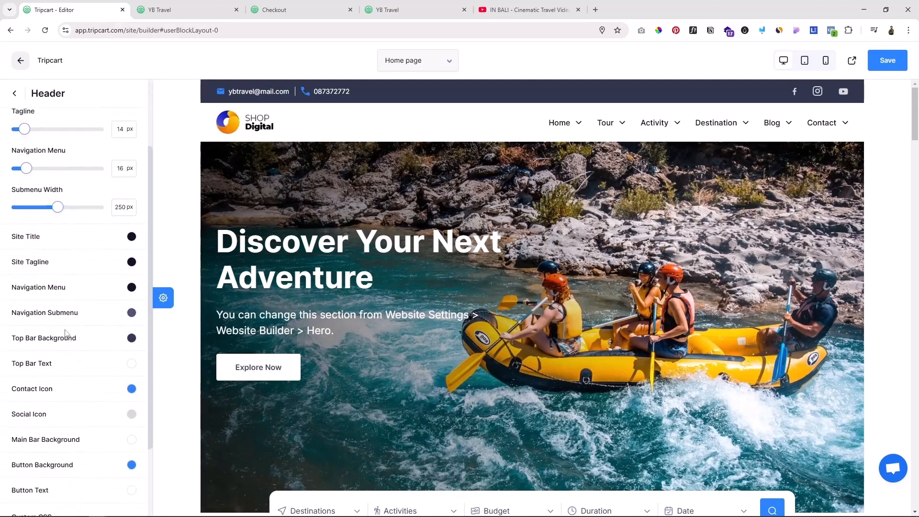
scroll(75, 369, "down", 2)
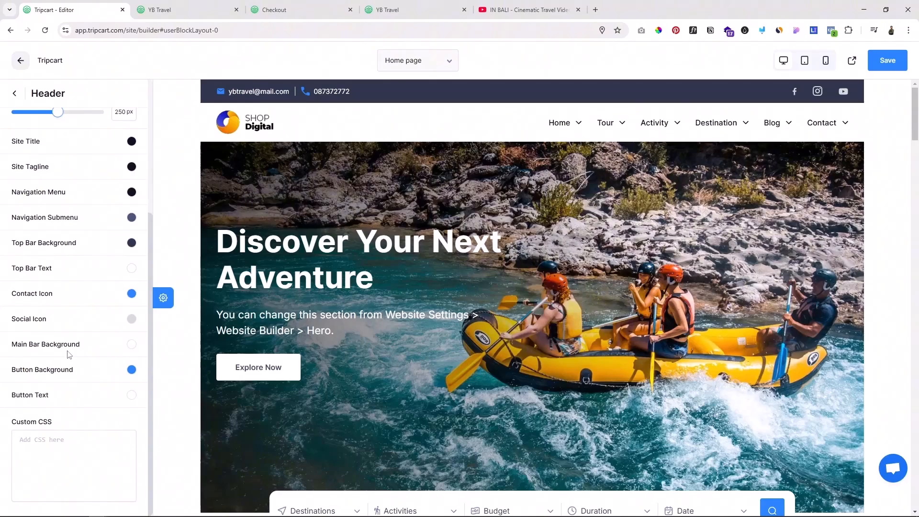
Step: Change the header's top bar background colour to black (#000000)
scroll(70, 356, "up", 1)
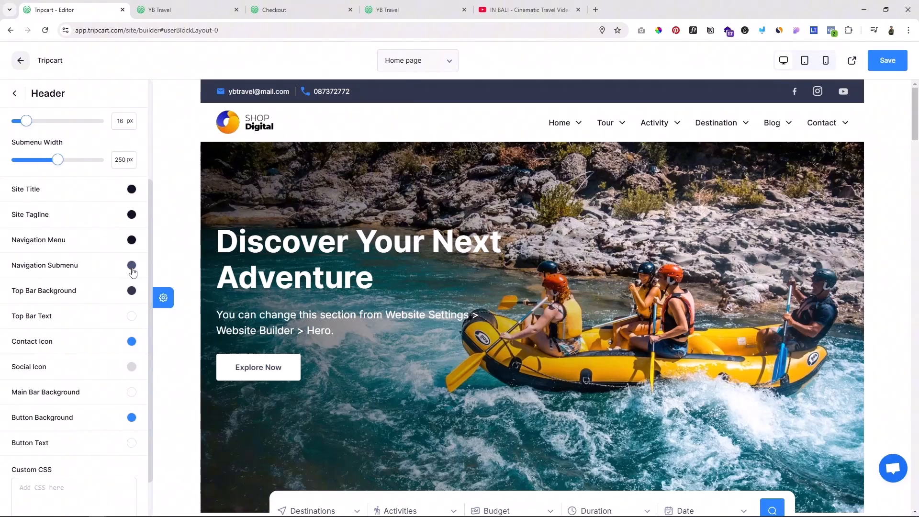
left_click(132, 291)
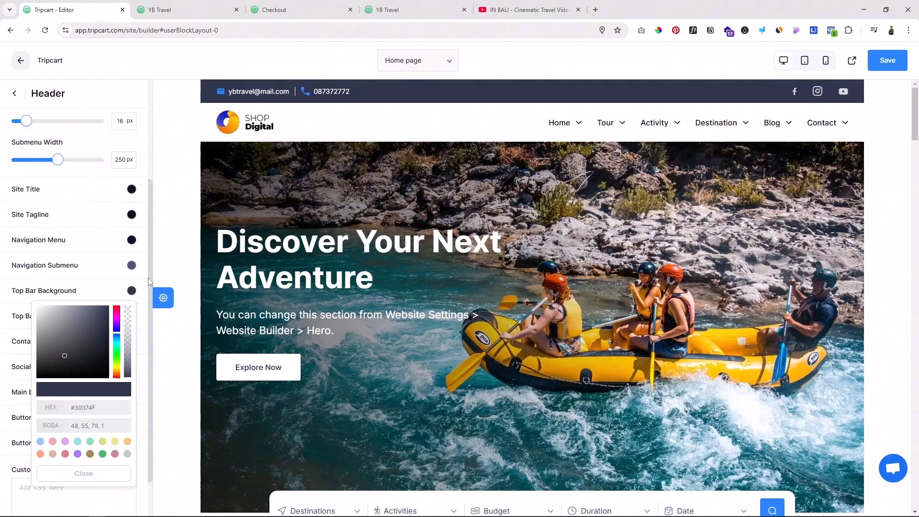
left_click(102, 454)
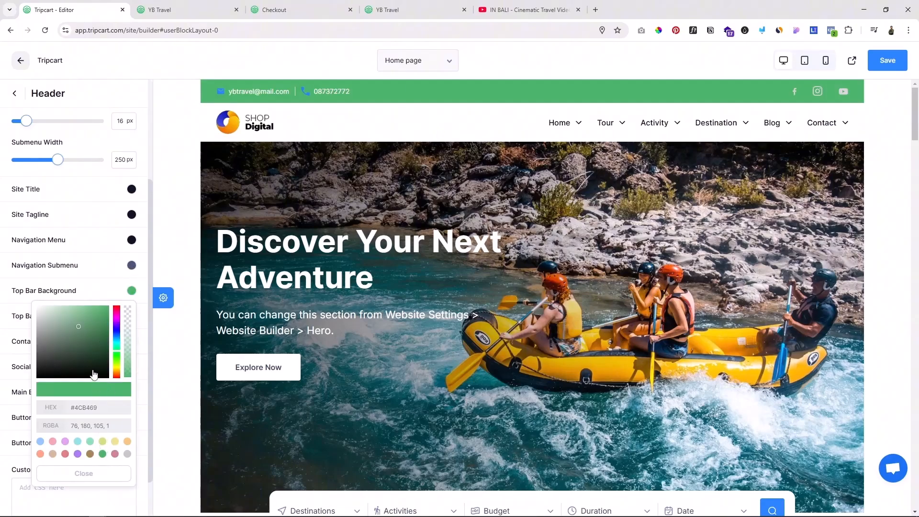
left_click_drag(95, 376, 121, 398)
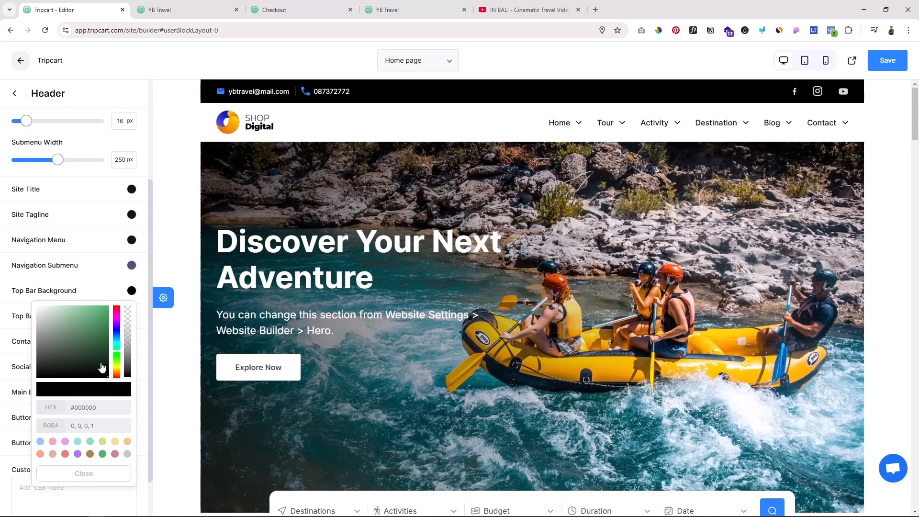
left_click(101, 277)
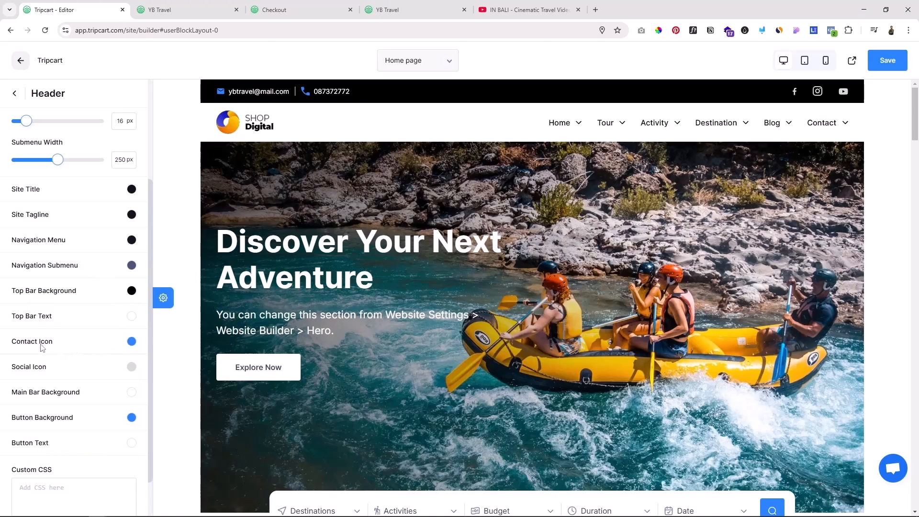
Step: Change the header's contact icon colour to white
left_click(132, 341)
left_click_drag(71, 383, 2, 282)
scroll(67, 400, "up", 3)
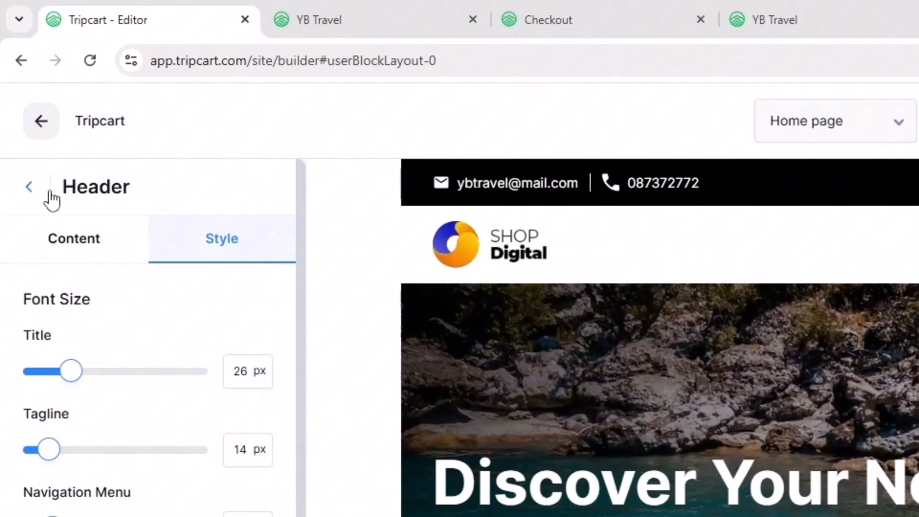
Step: In the Hero section's content settings, use the library photo of a woman on wooden steps above a turquoise bay as banner image
left_click(29, 189)
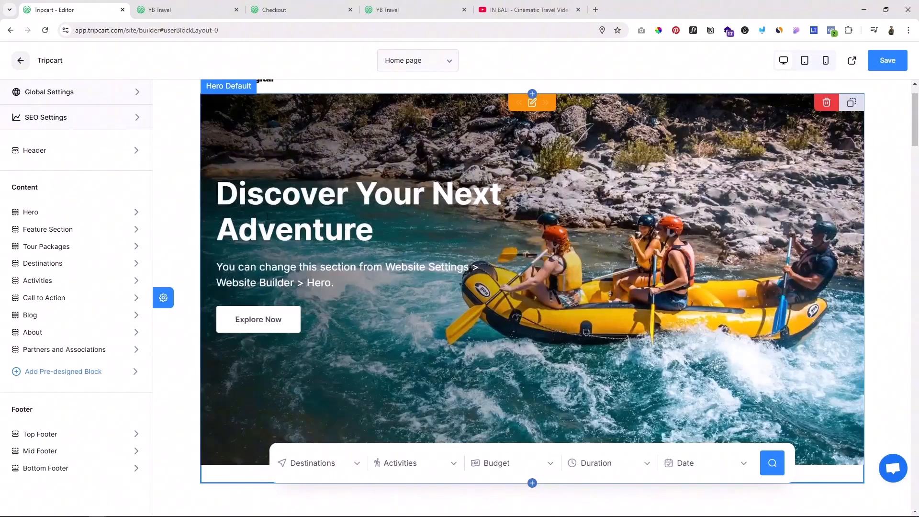
left_click(54, 212)
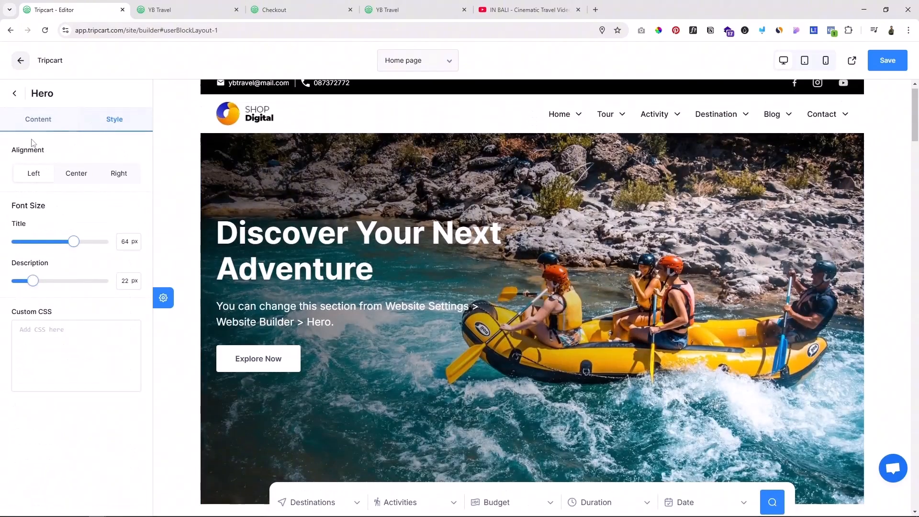
left_click(38, 120)
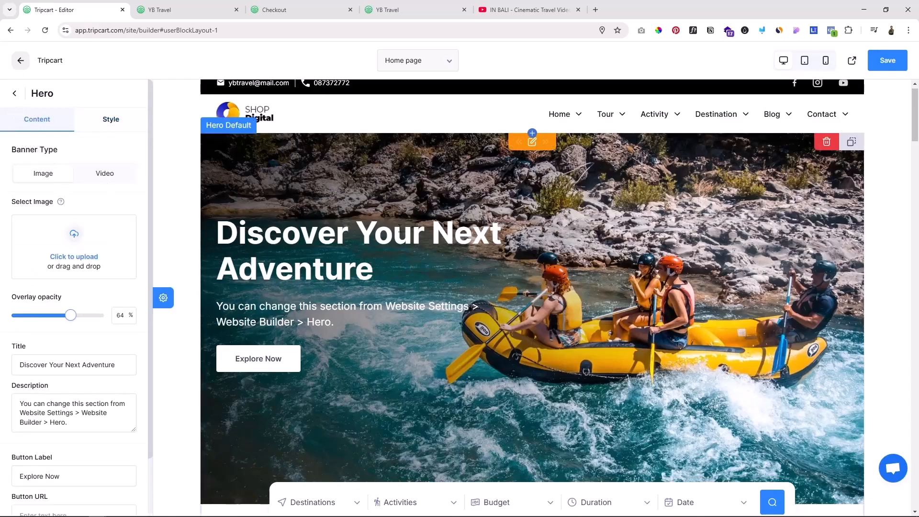
scroll(505, 192, "up", 1)
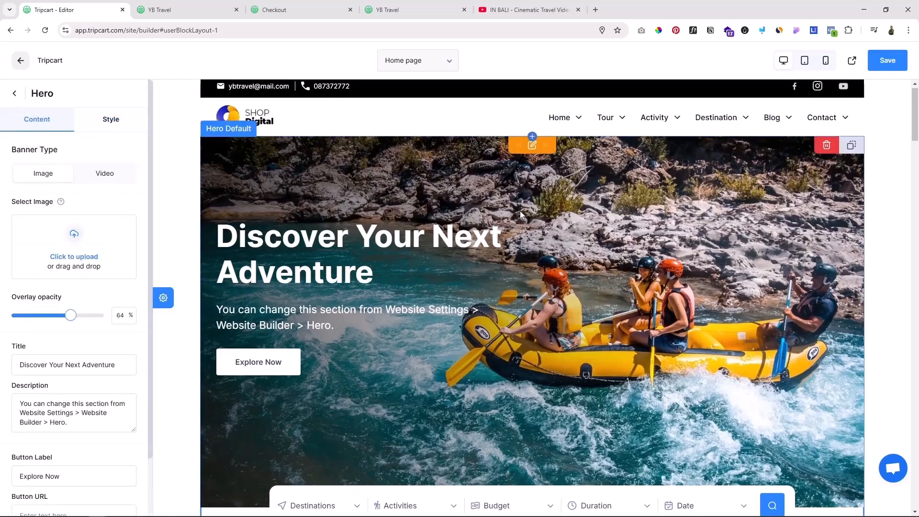
scroll(671, 285, "down", 2)
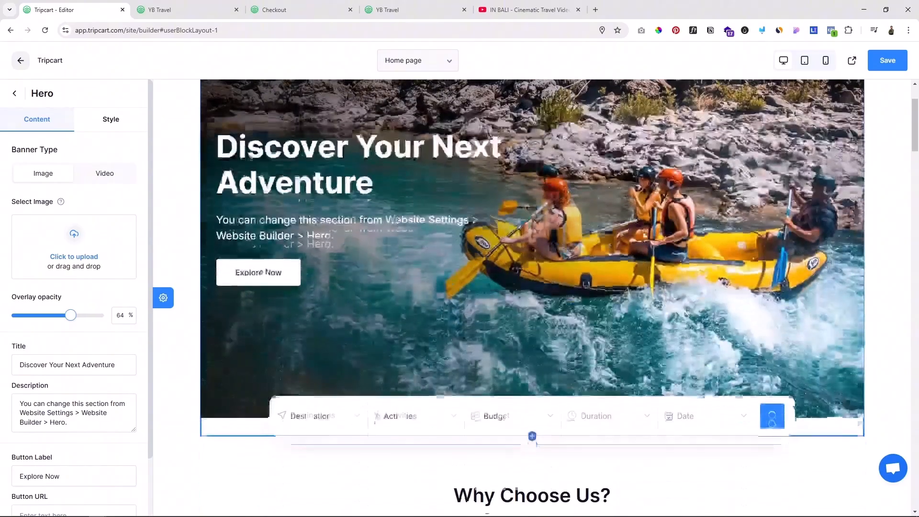
scroll(613, 231, "up", 1)
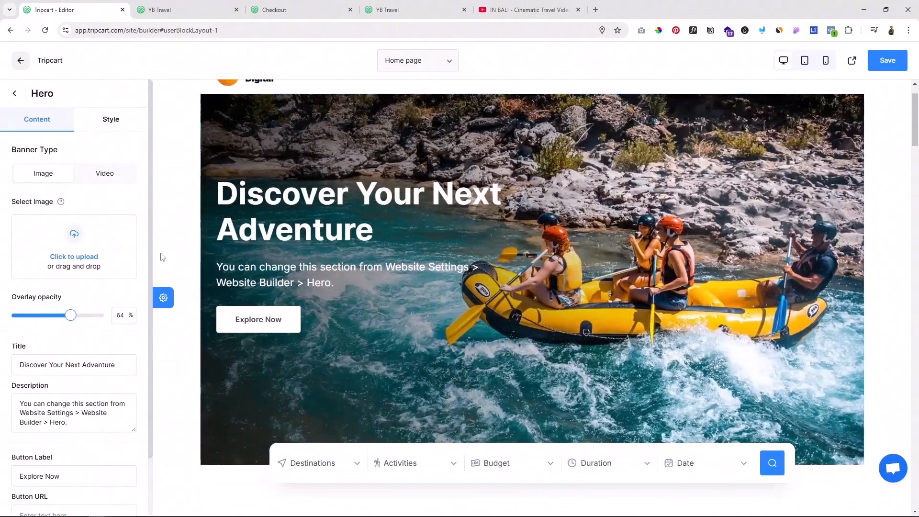
left_click(48, 254)
left_click(46, 108)
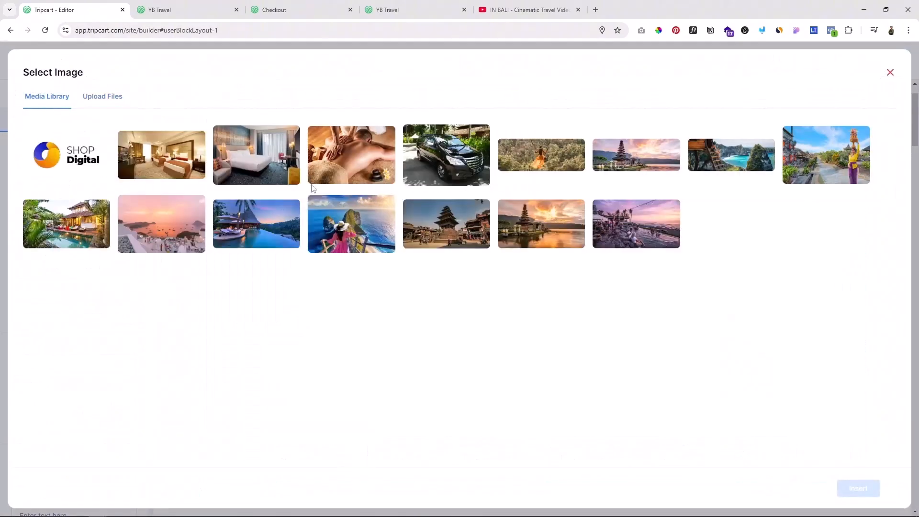
left_click(336, 238)
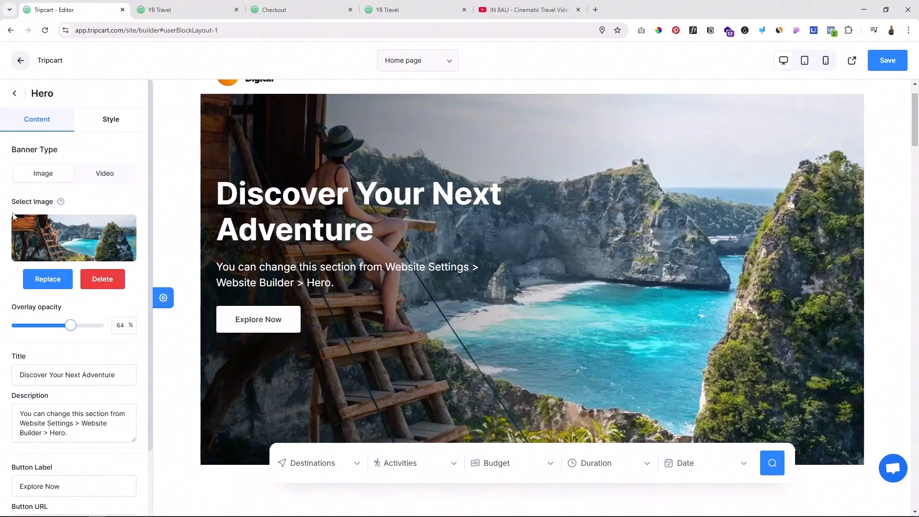
Step: Switch the Hero banner type to Video, copy the embed code of "IN BALI - Cinematic Travel Video" from YouTube and paste it as the video iframe
left_click(104, 173)
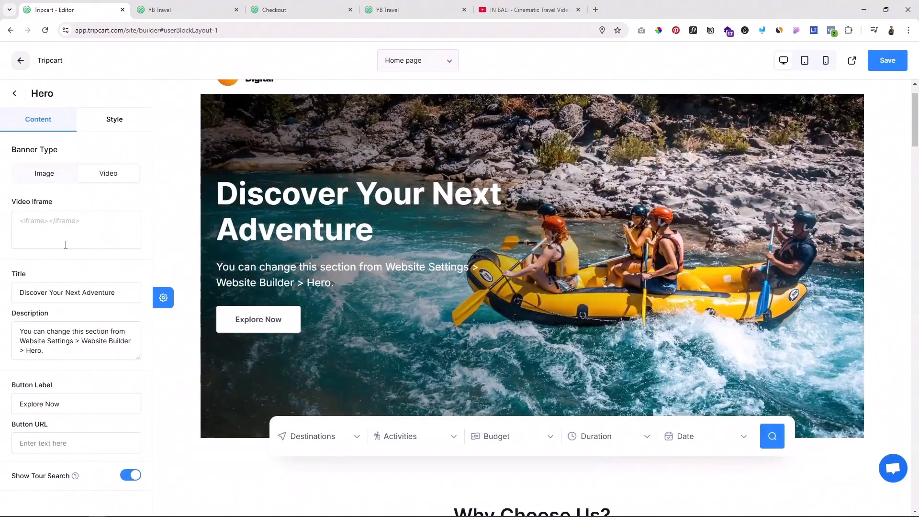
key("ctrl+shift+Tab")
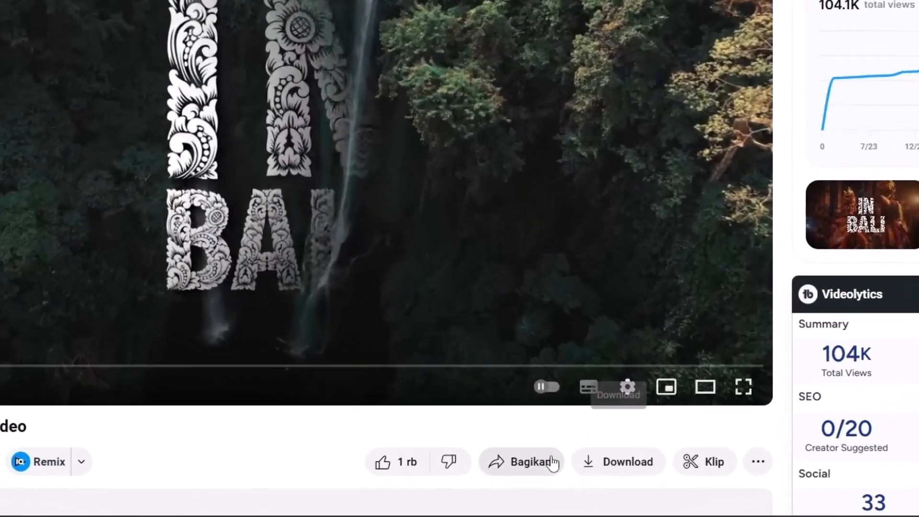
left_click(511, 481)
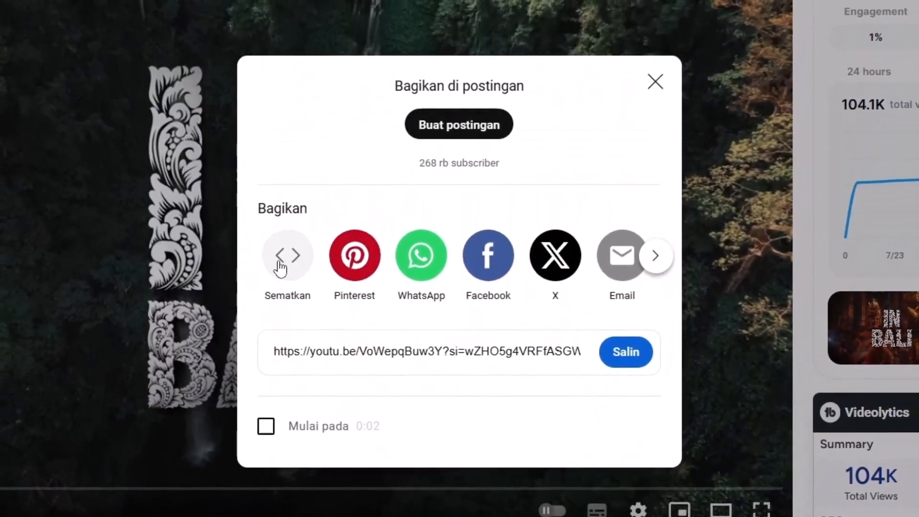
left_click(280, 269)
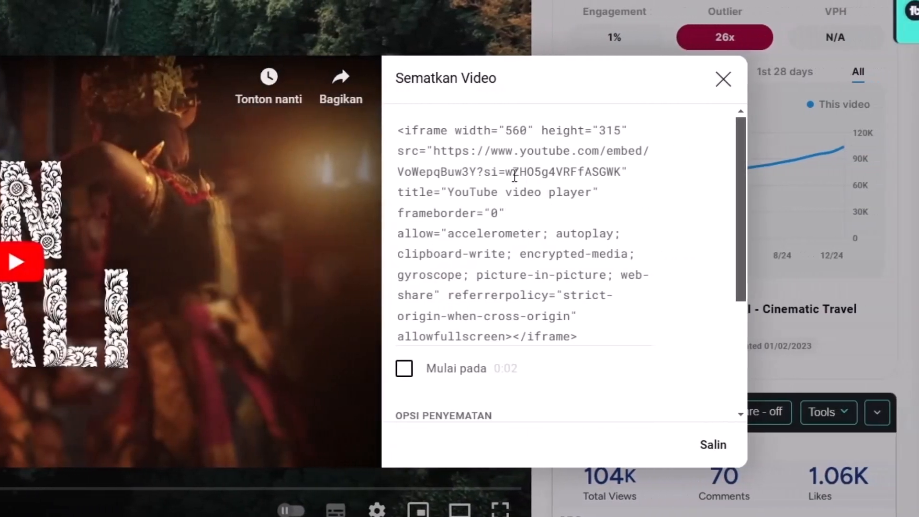
left_click(773, 172)
key("ctrl+c")
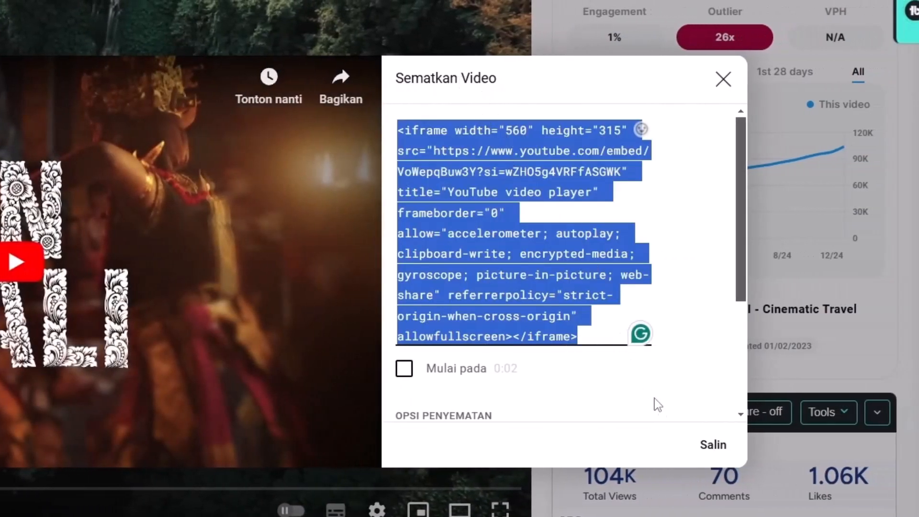
left_click(713, 445)
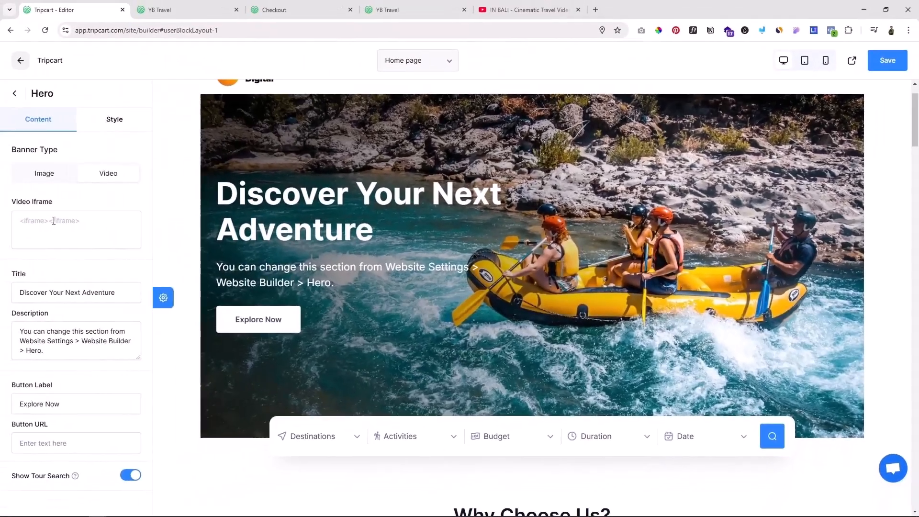
left_click(54, 220)
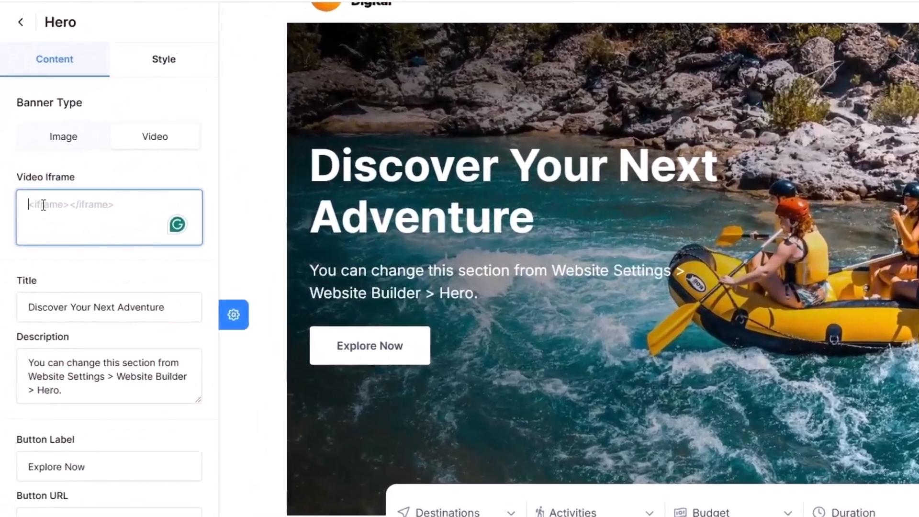
key("ctrl+v")
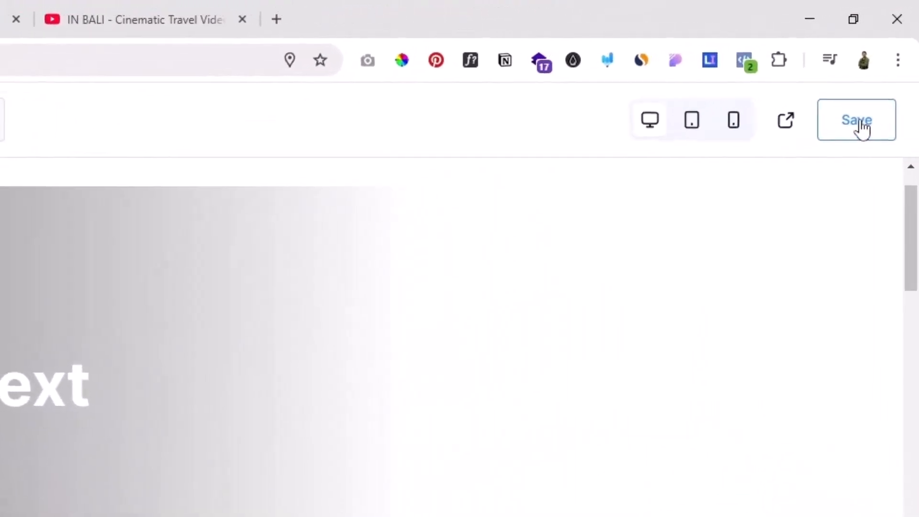
Step: Replace the Hero section's description with "Tour terbaik di destinasi populer"
left_click(859, 126)
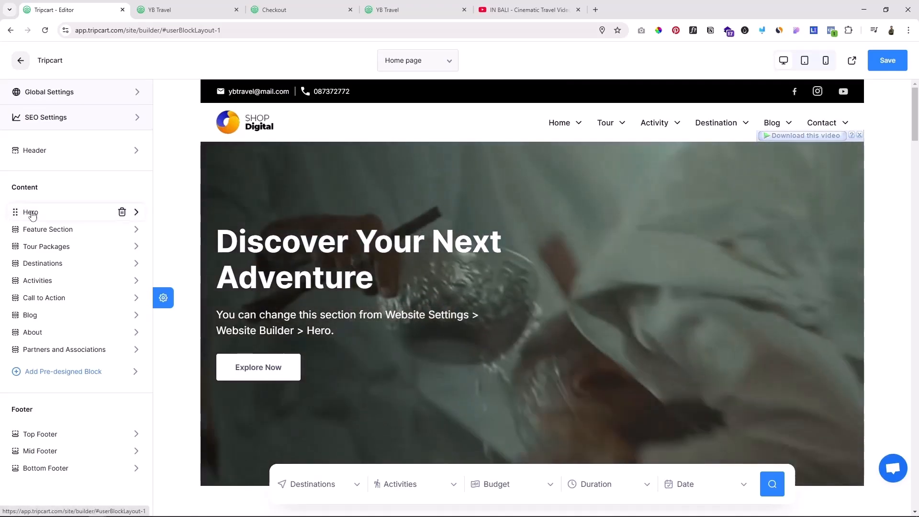
left_click(30, 212)
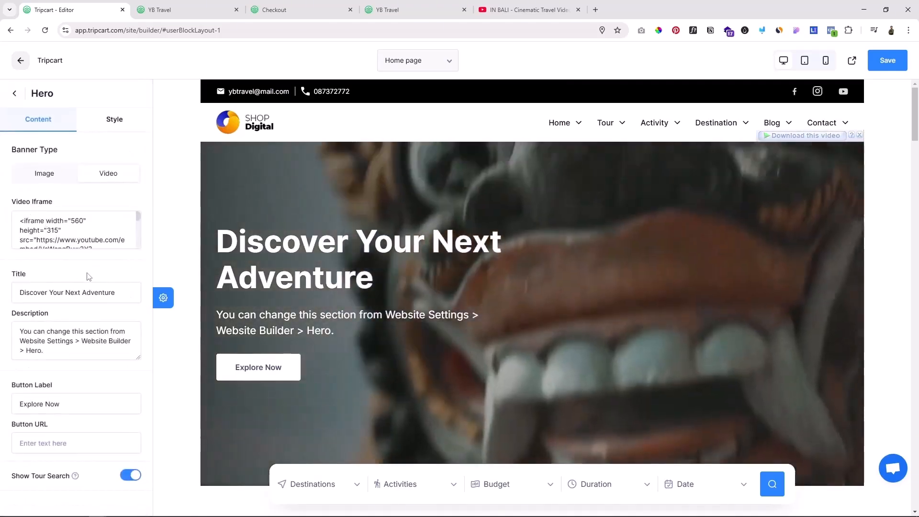
left_click(47, 341)
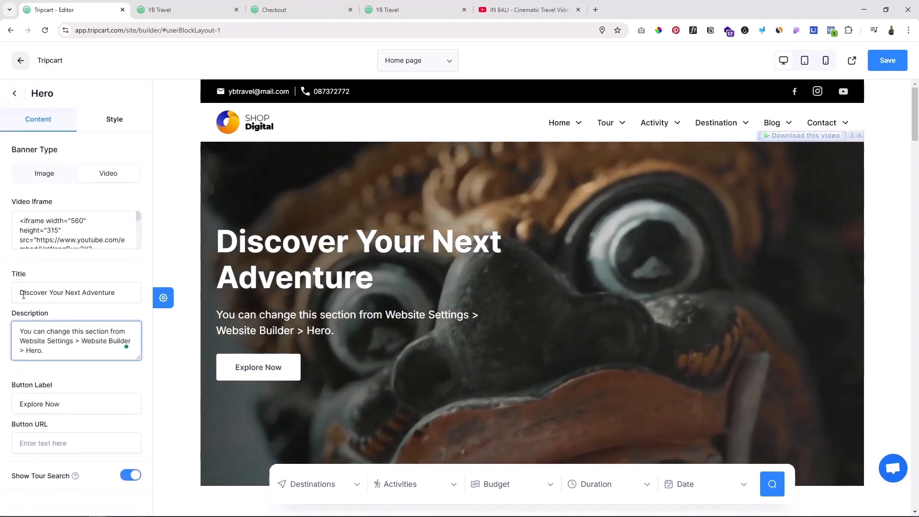
left_click_drag(21, 292, 119, 293)
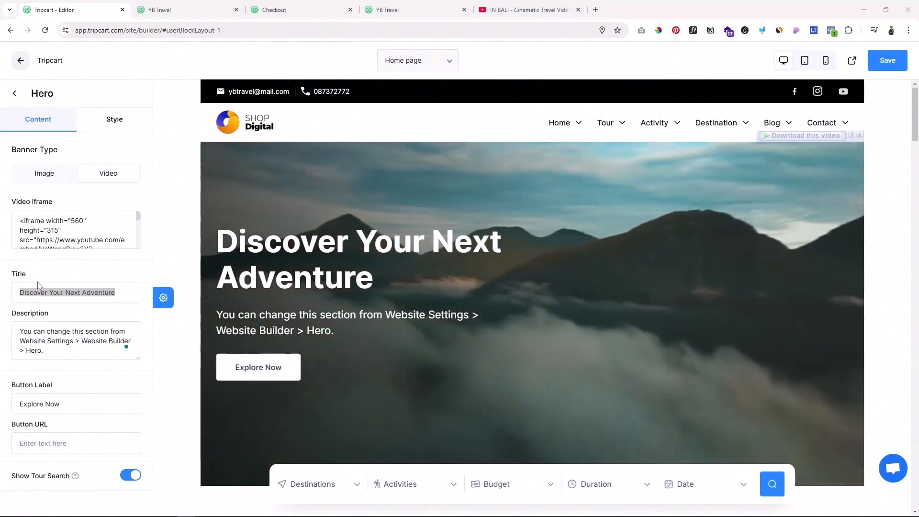
left_click(60, 339)
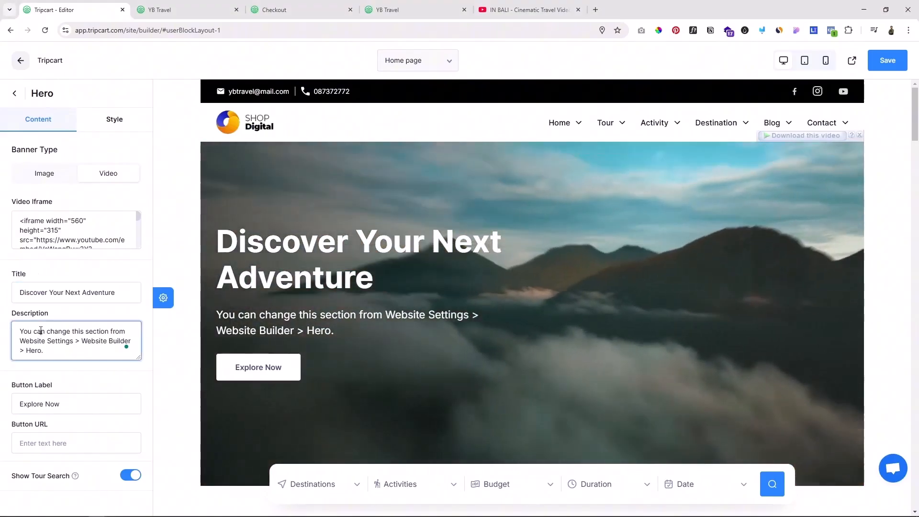
key("ctrl+a")
key("BackSpace")
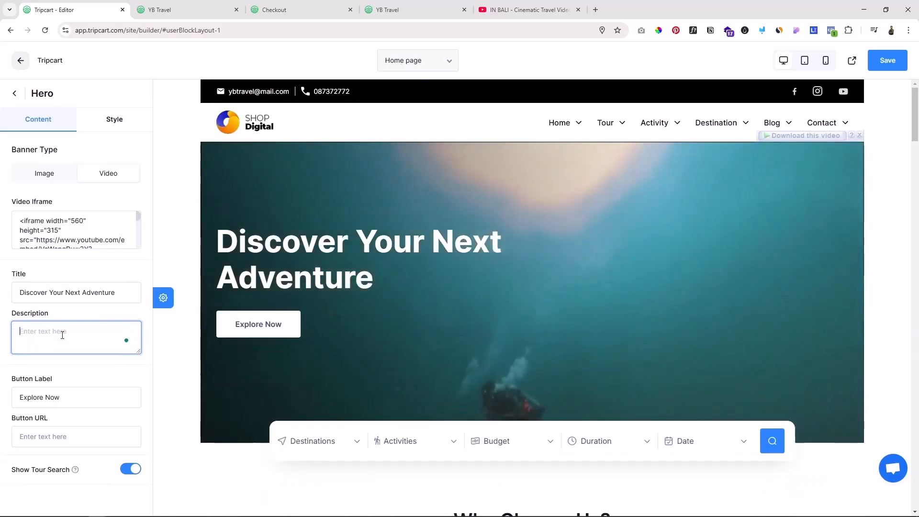
type("Tour terbaik di destinasi populer")
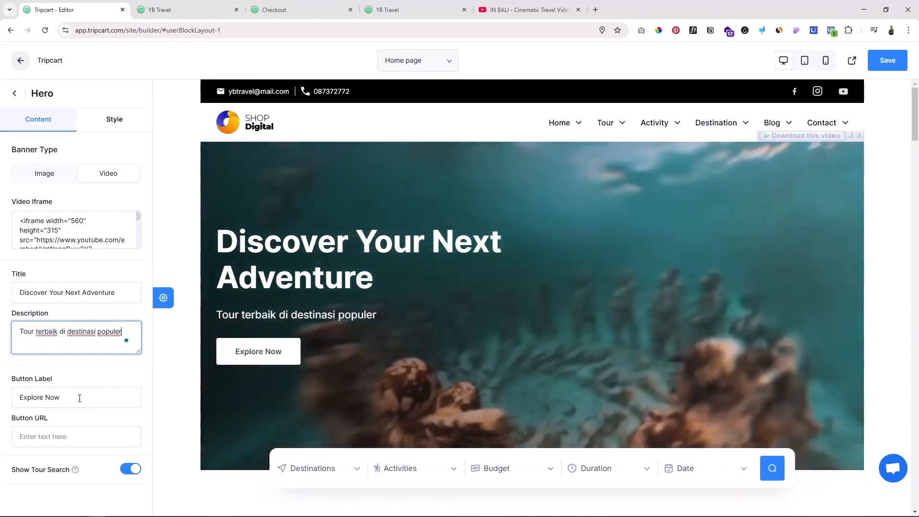
Step: Try center and right alignment for the Hero text and restore left alignment
left_click(80, 398)
key("ctrl+a")
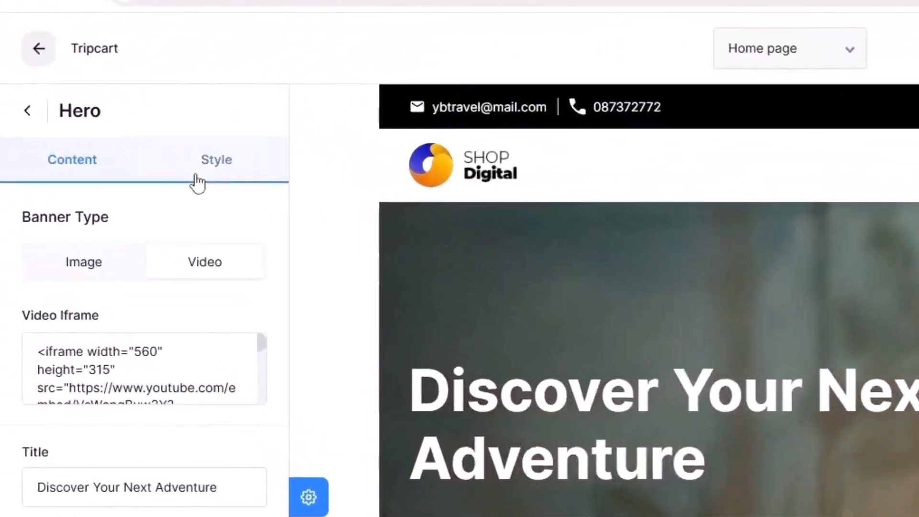
left_click(122, 137)
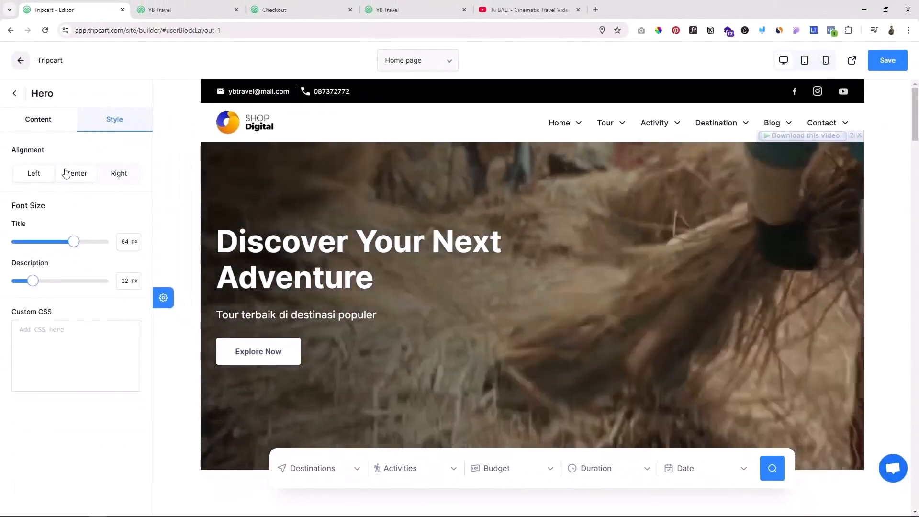
left_click(74, 173)
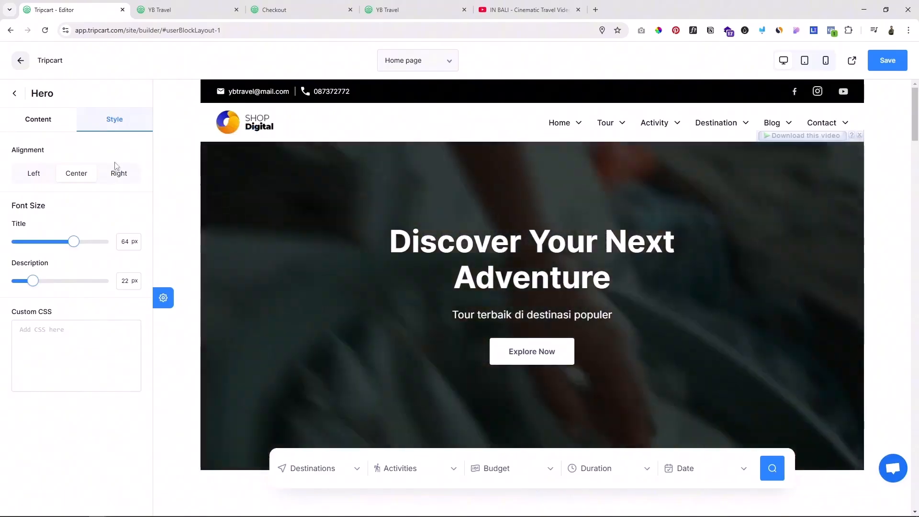
left_click(118, 172)
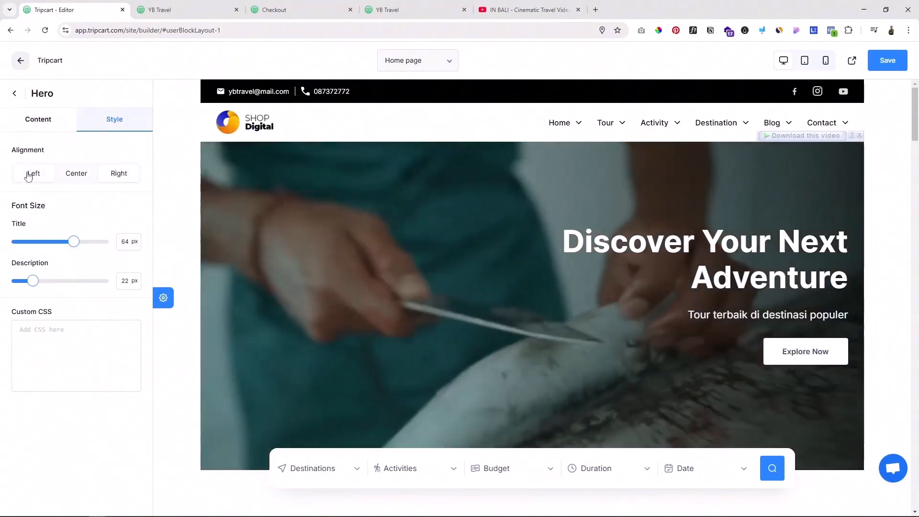
left_click(27, 174)
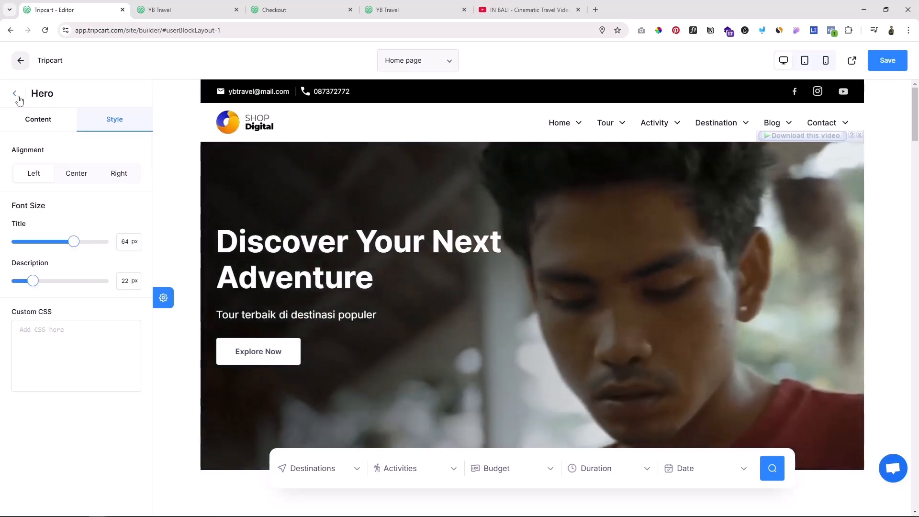
left_click(19, 96)
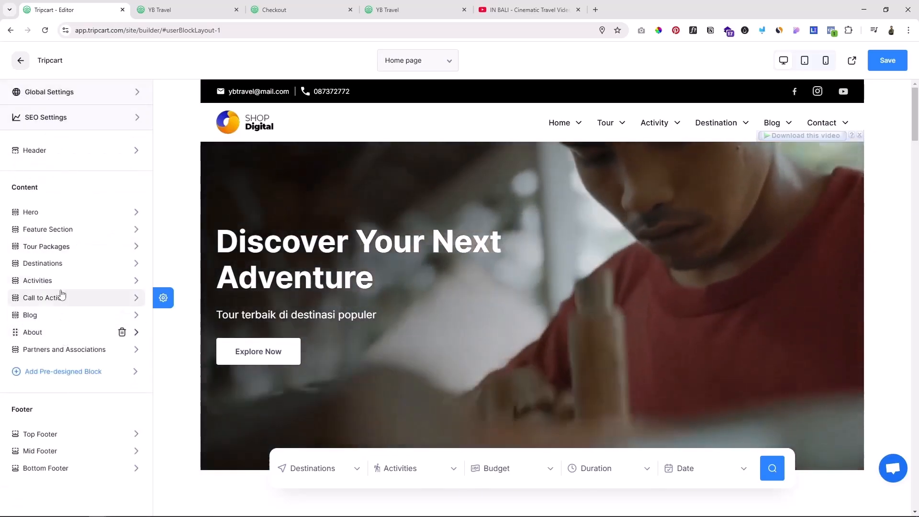
Step: Replace the Feature Section's description with "Kenapa memilih kami"
scroll(531, 268, "down", 3)
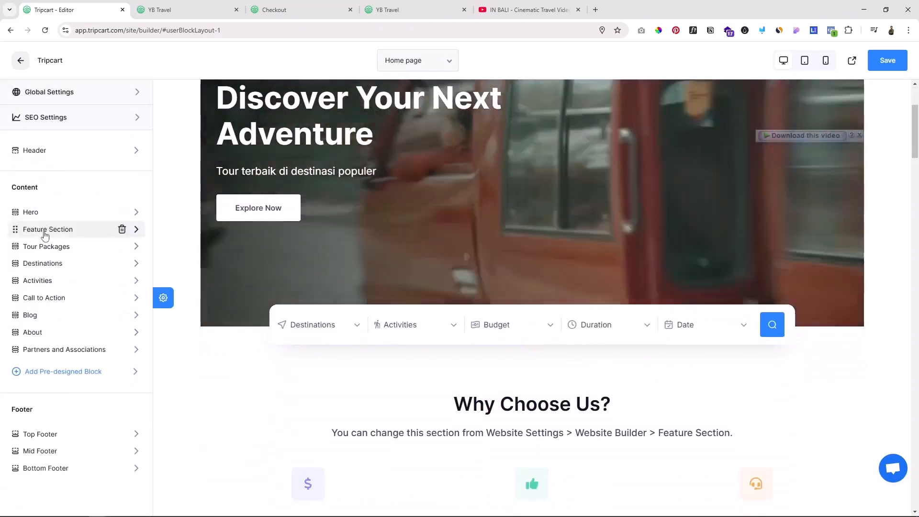
left_click(50, 231)
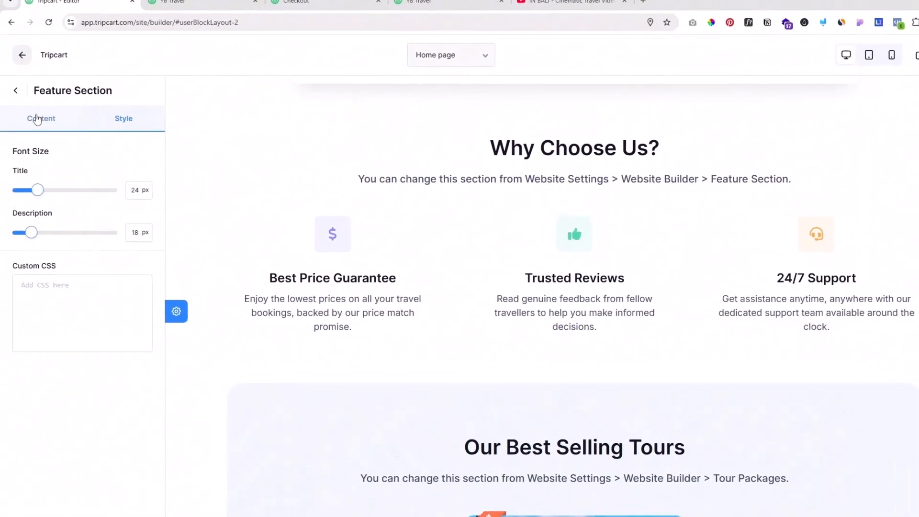
left_click(38, 119)
left_click(89, 168)
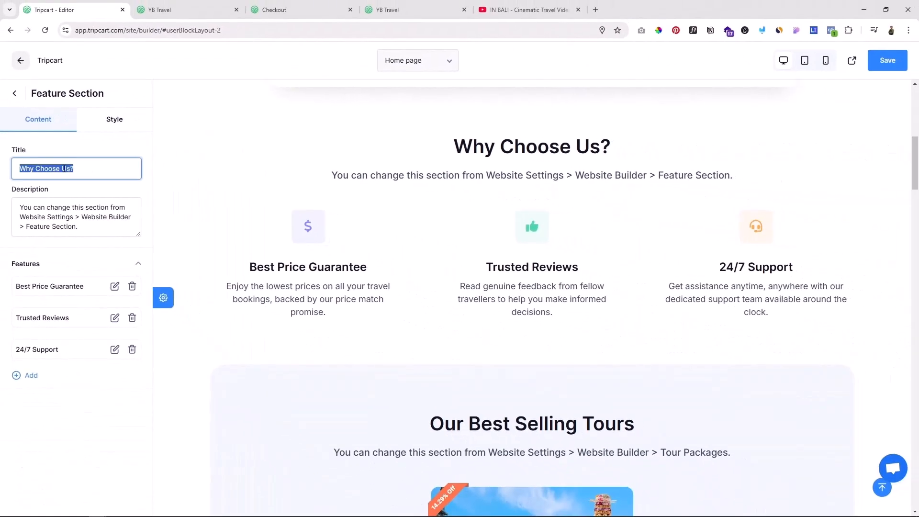
left_click(41, 206)
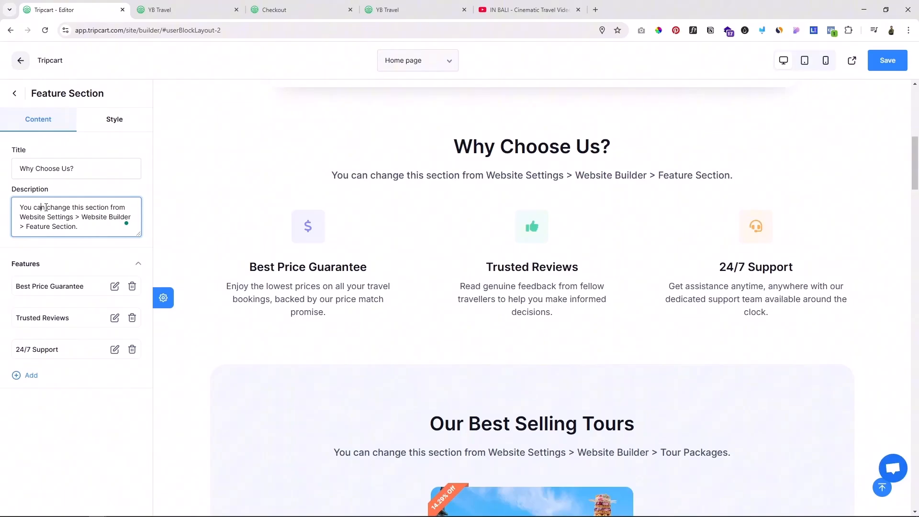
key("ctrl+a")
type("Kenapa memilih kami")
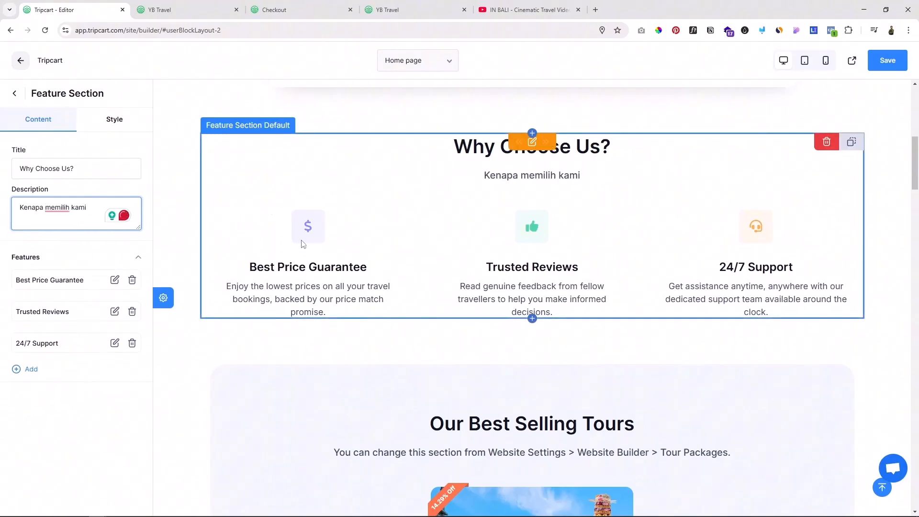
Step: Examine the icon choices, title and description of the Best Price Guarantee feature
left_click(114, 280)
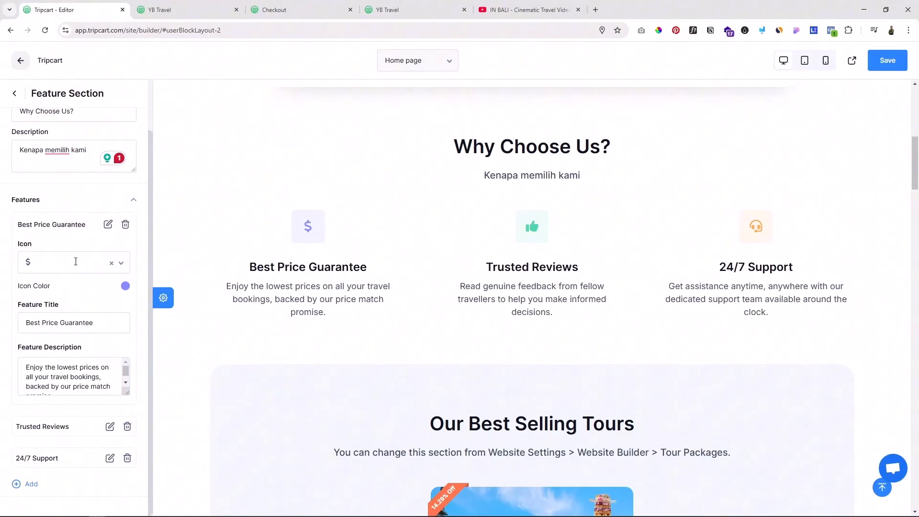
left_click(53, 261)
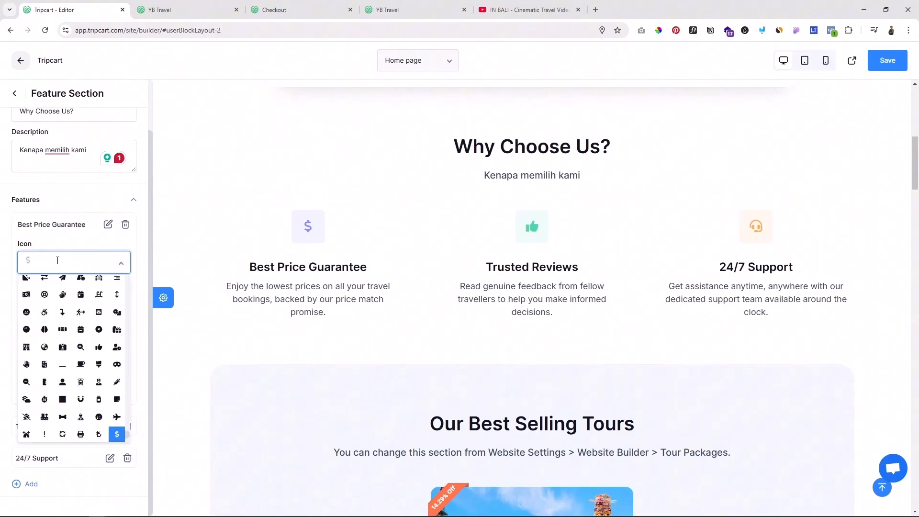
left_click(53, 243)
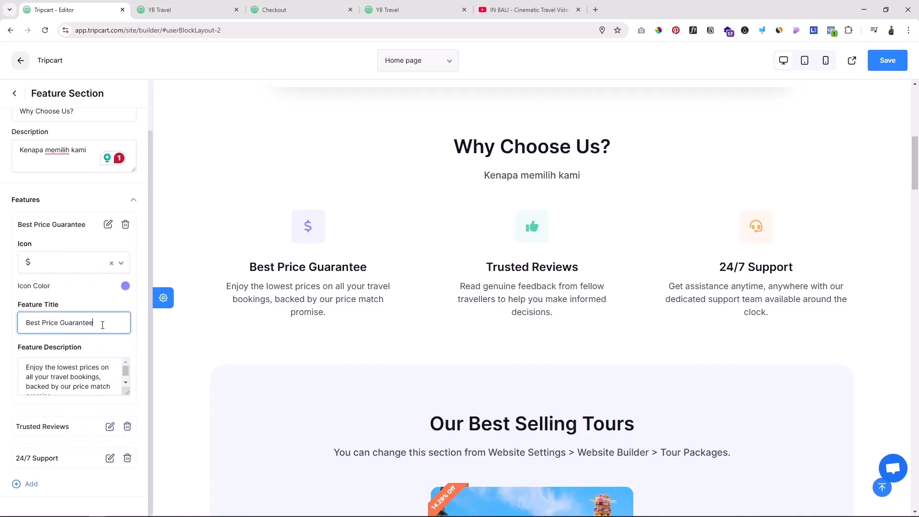
left_click(62, 375)
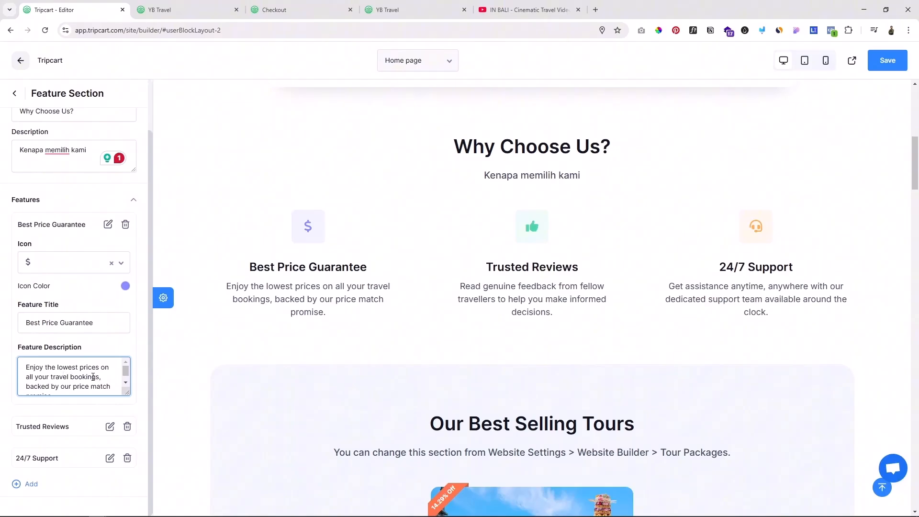
left_click_drag(89, 386, 37, 362)
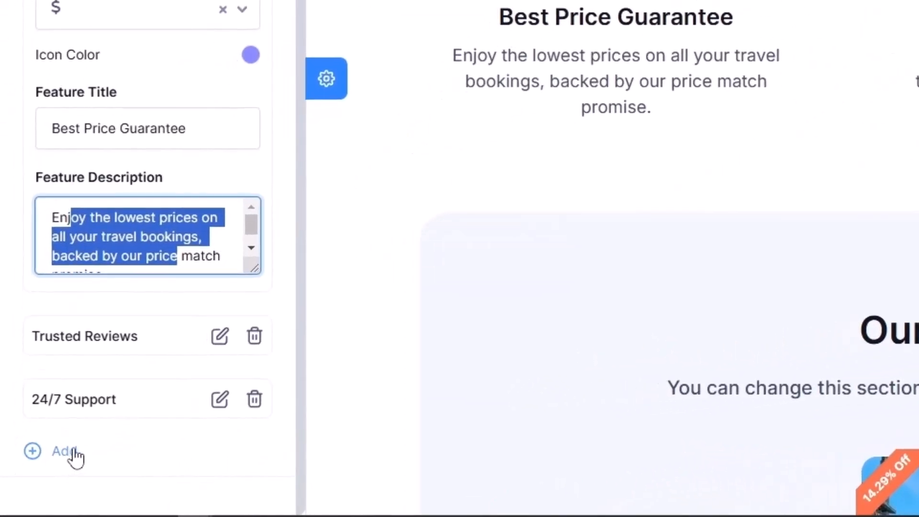
Step: Add three blank features to the Feature Section after 24/7 Support
left_click(74, 451)
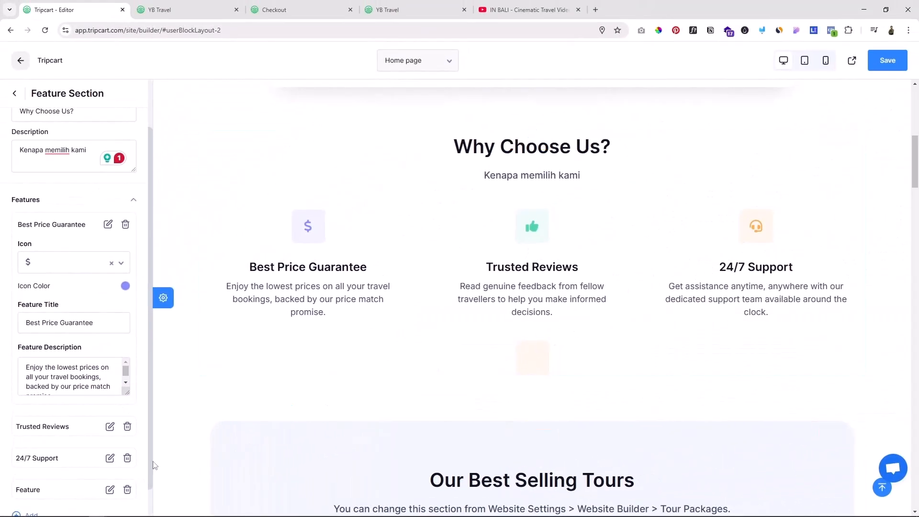
scroll(67, 456, "down", 1)
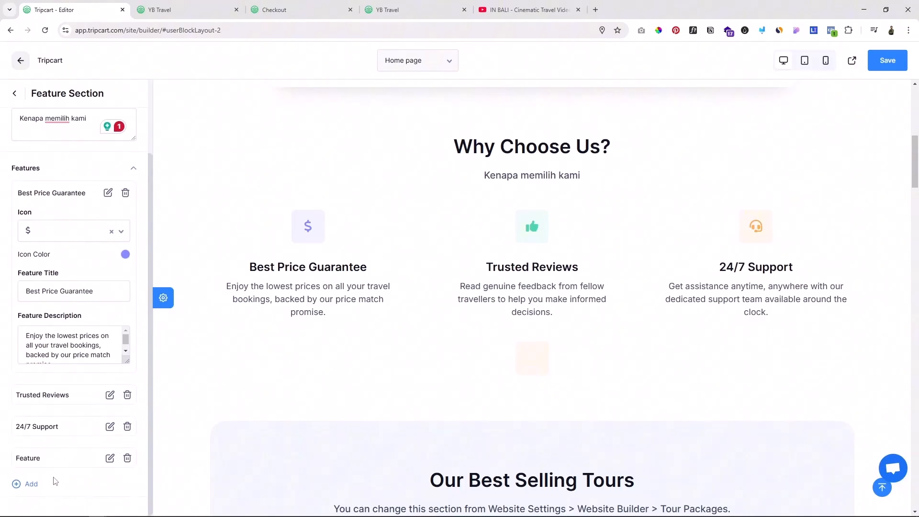
scroll(63, 468, "down", 1)
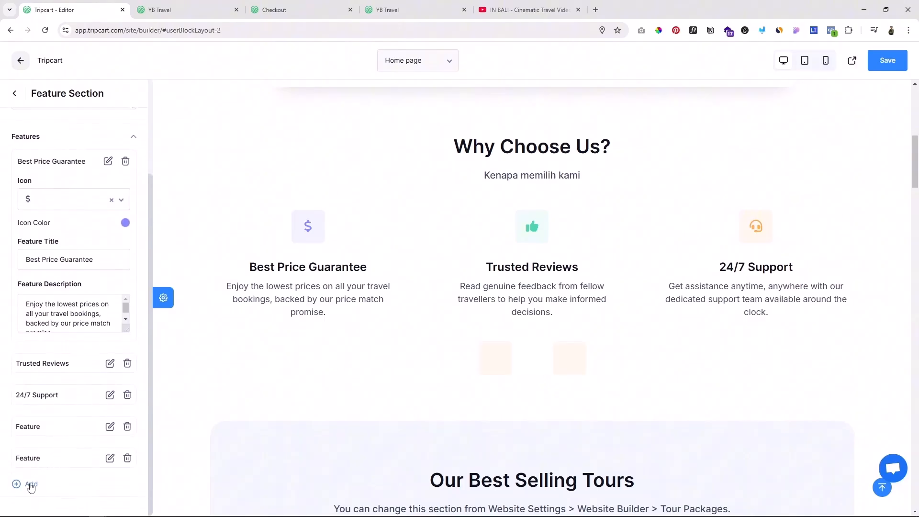
left_click(30, 483)
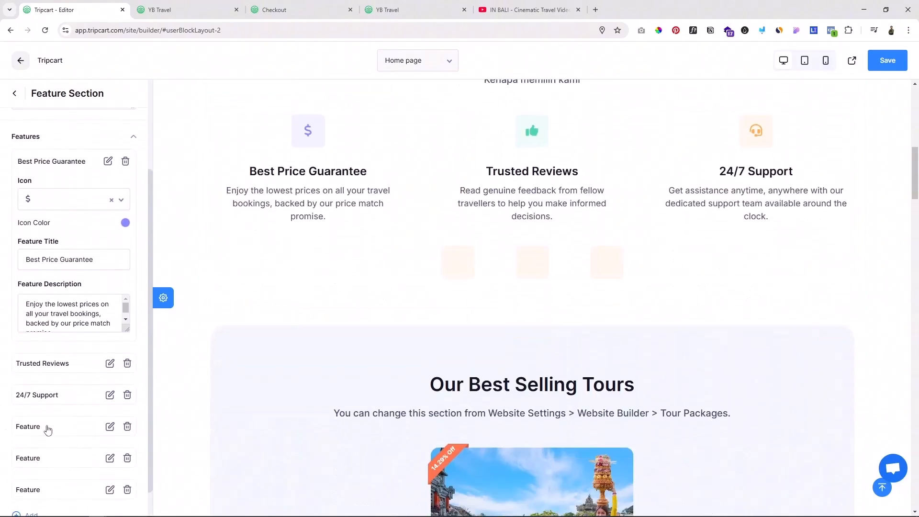
Step: Delete the three blank features from the Feature Section and return to the section list
left_click(47, 427)
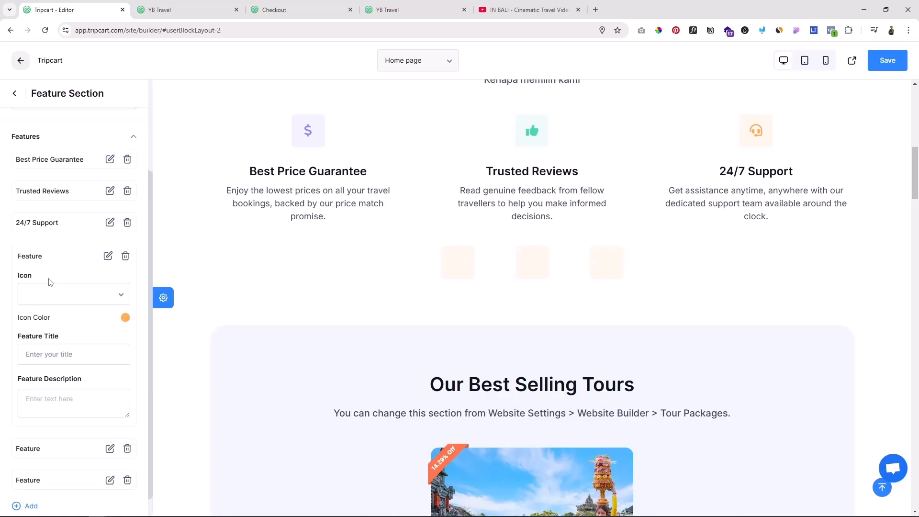
left_click(124, 257)
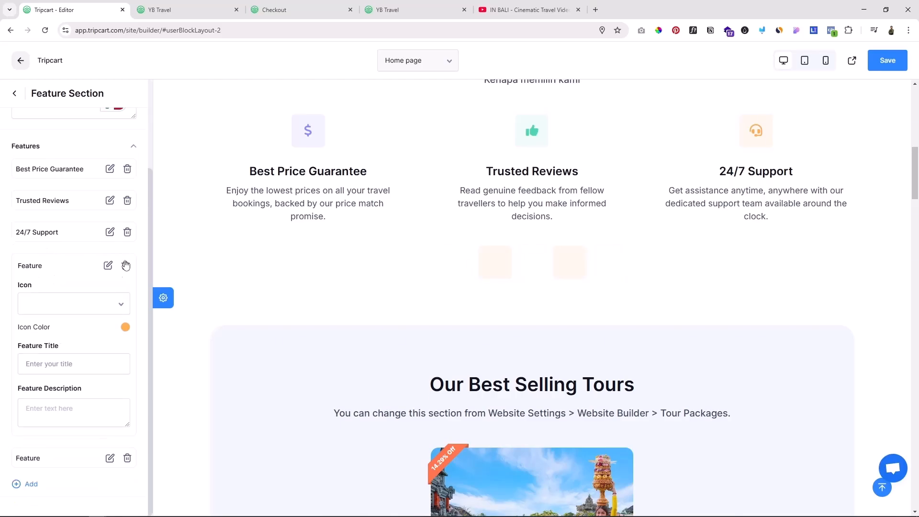
left_click(125, 266)
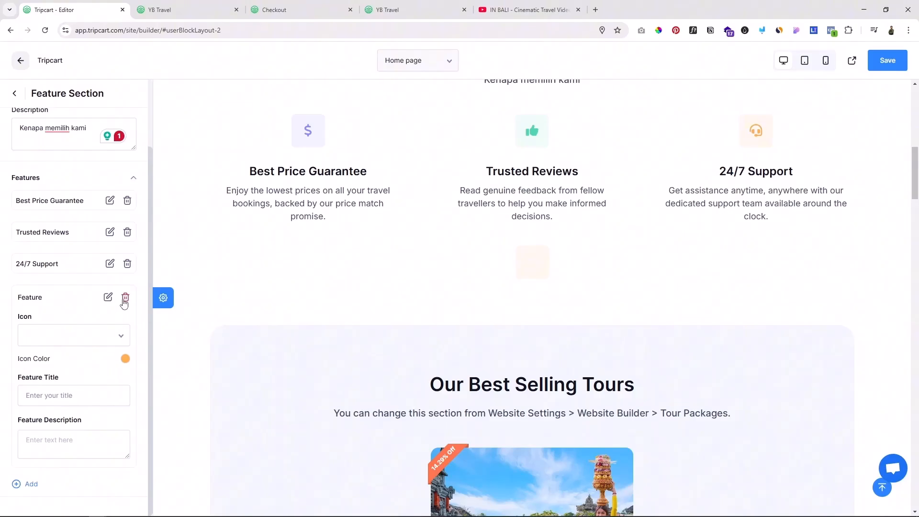
left_click(125, 298)
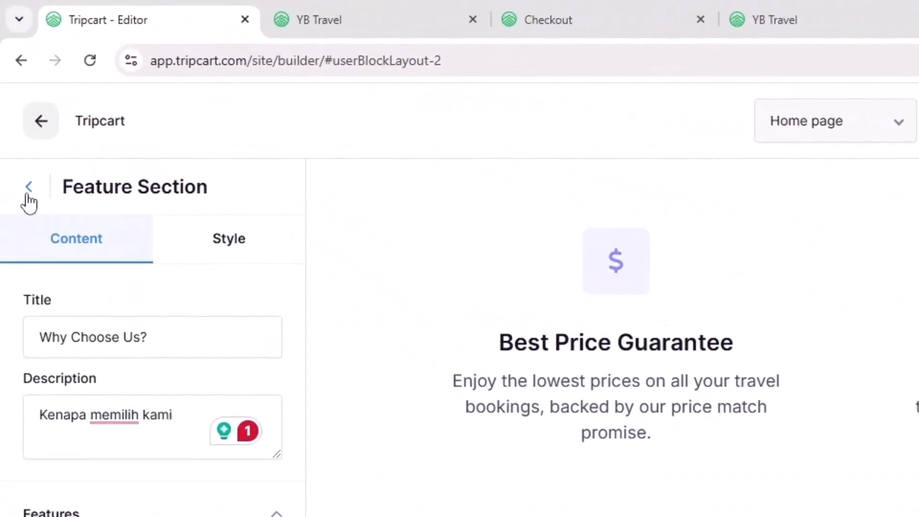
left_click(29, 187)
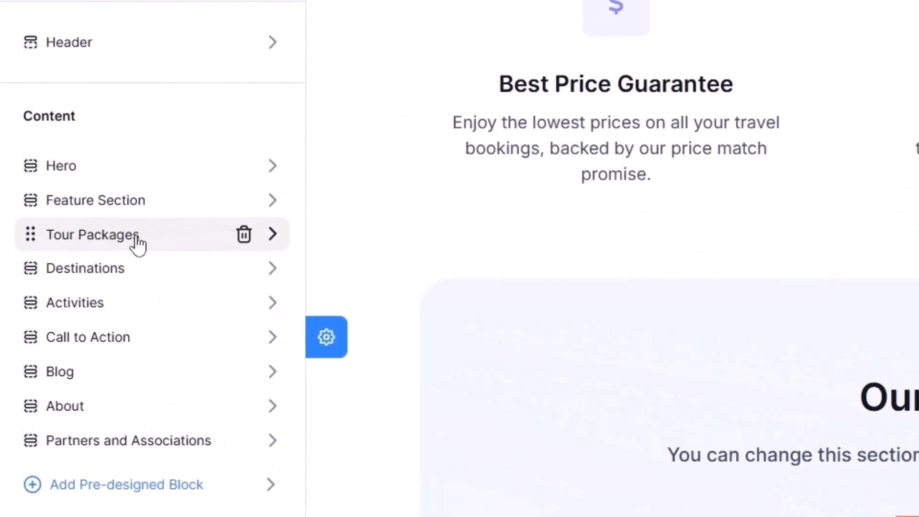
Step: Set the Tour Packages description to "Pilih paket tour terbaik kami" and the number of tours to 9
left_click(136, 236)
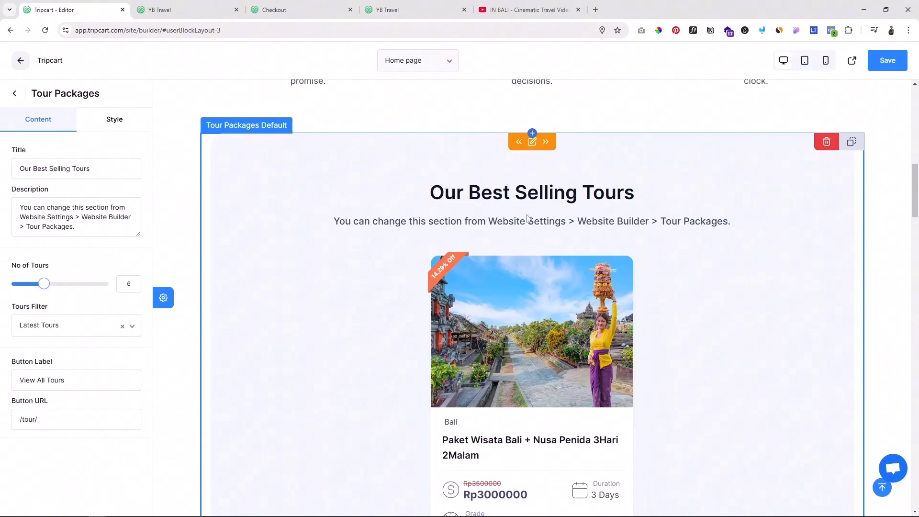
scroll(529, 213, "down", 1)
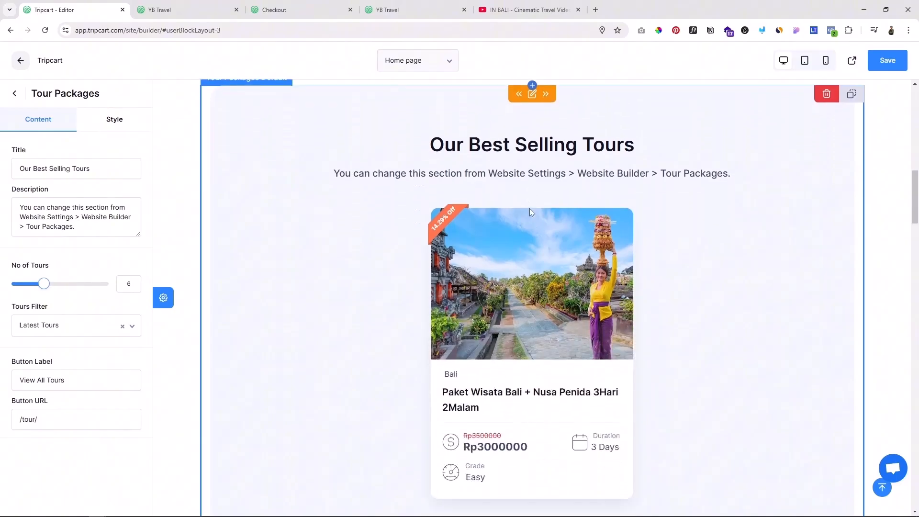
left_click_drag(91, 168, 37, 163)
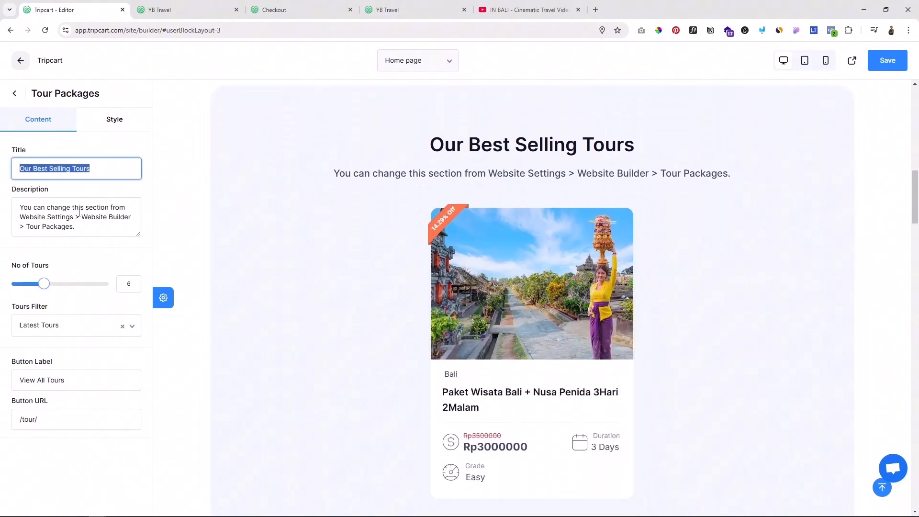
left_click(87, 221)
left_click_drag(84, 227, 7, 211)
type("Pilih paket tour terbaik kami")
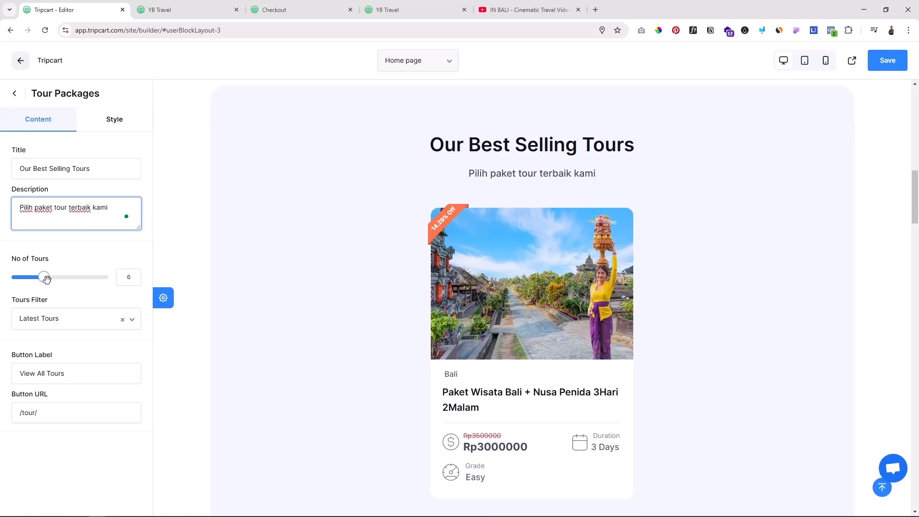
left_click_drag(46, 279, 76, 279)
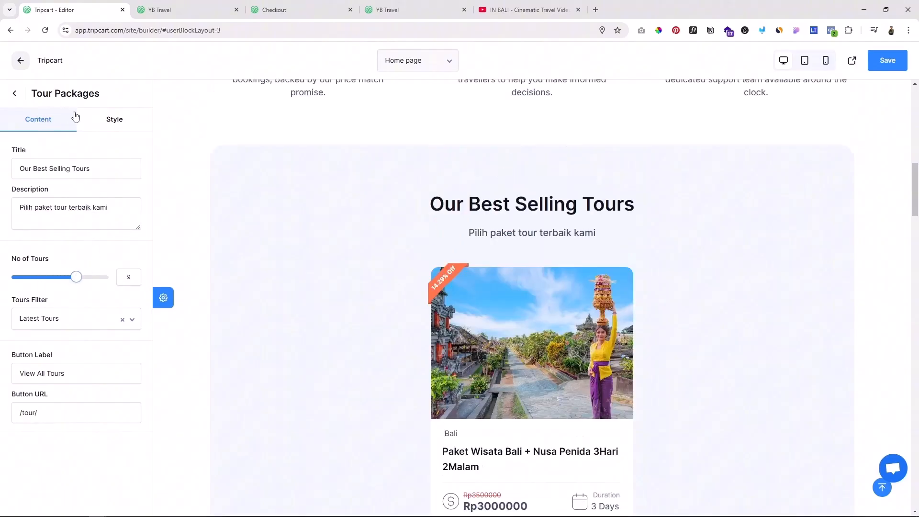
Step: Try purple and green backgrounds on the Tour Packages section, restore #F2F7FC and return to the section list
left_click(114, 119)
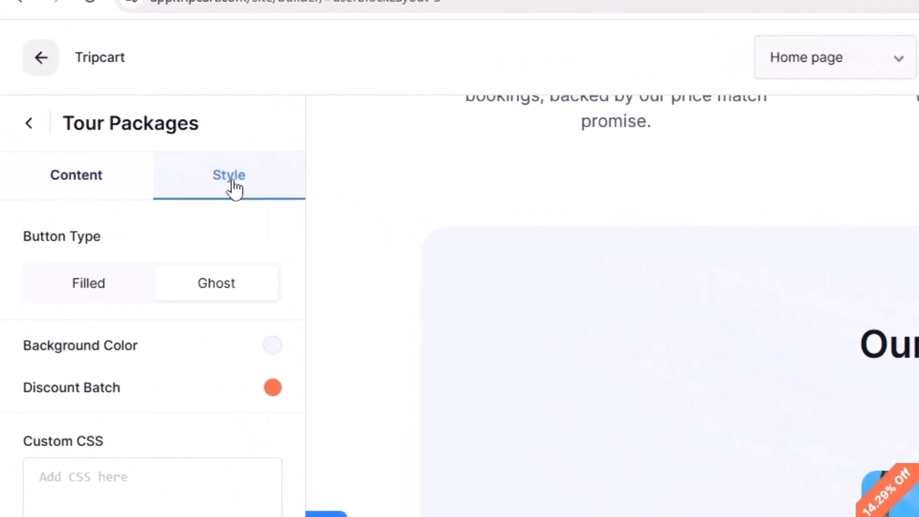
left_click(274, 345)
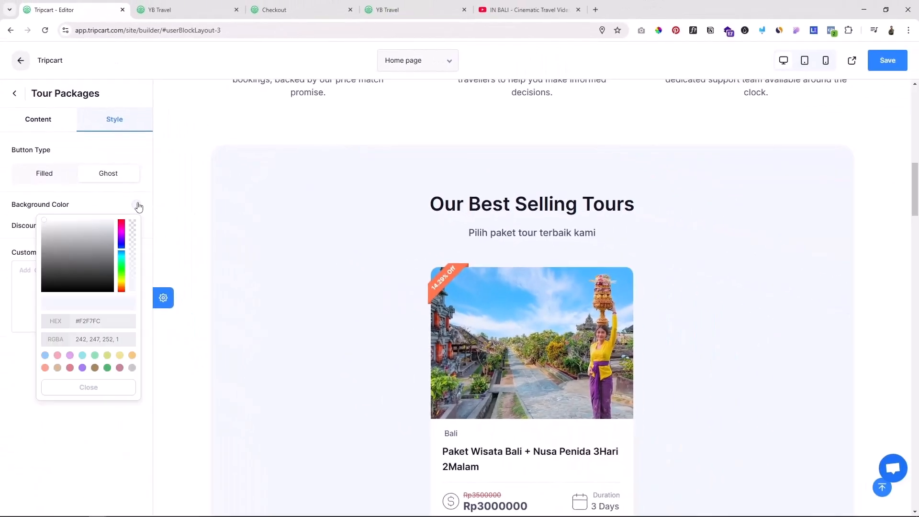
left_click(110, 322)
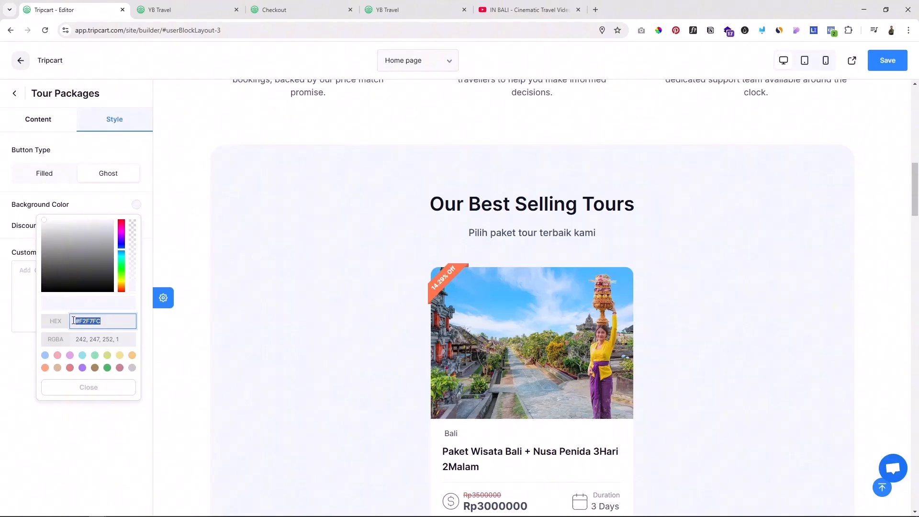
left_click(82, 368)
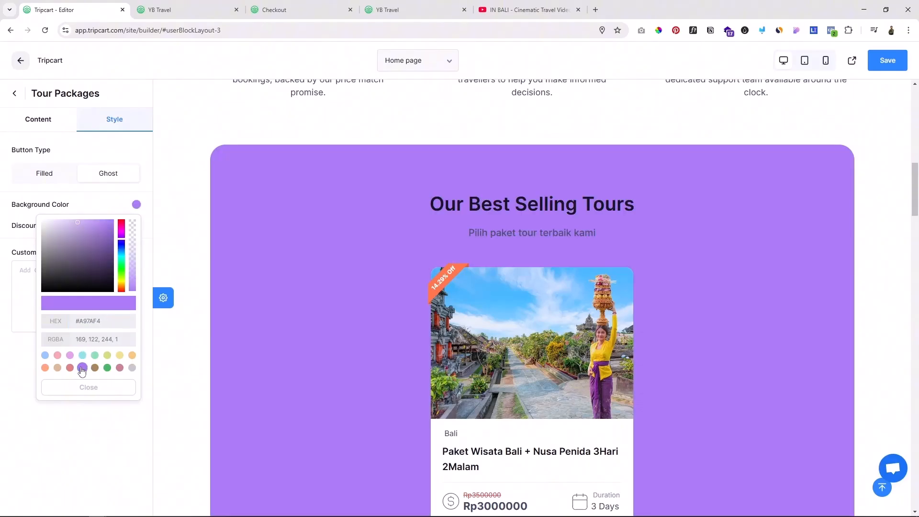
left_click(107, 368)
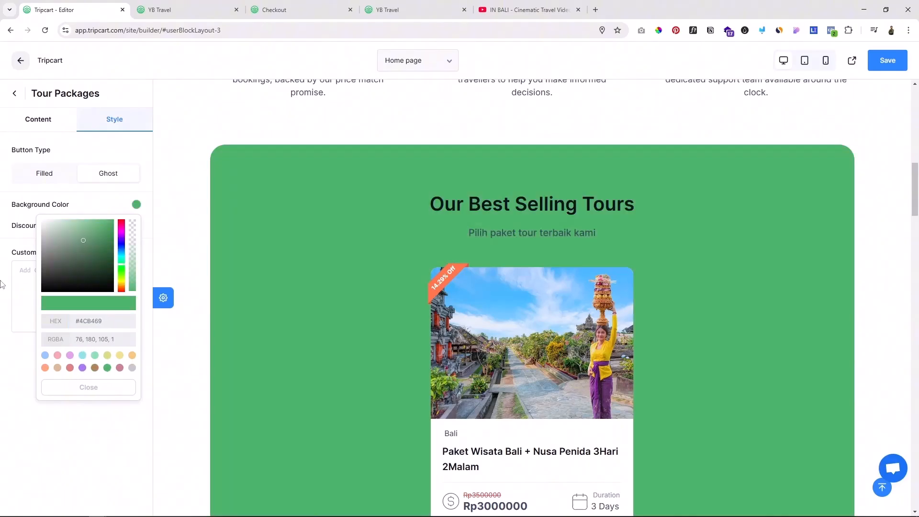
triple_click(112, 324)
type("#F2F7FC")
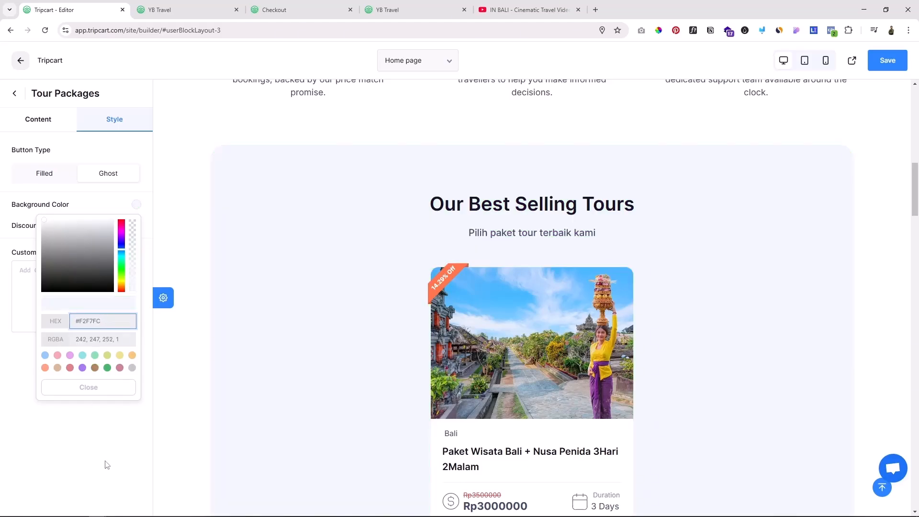
left_click(119, 389)
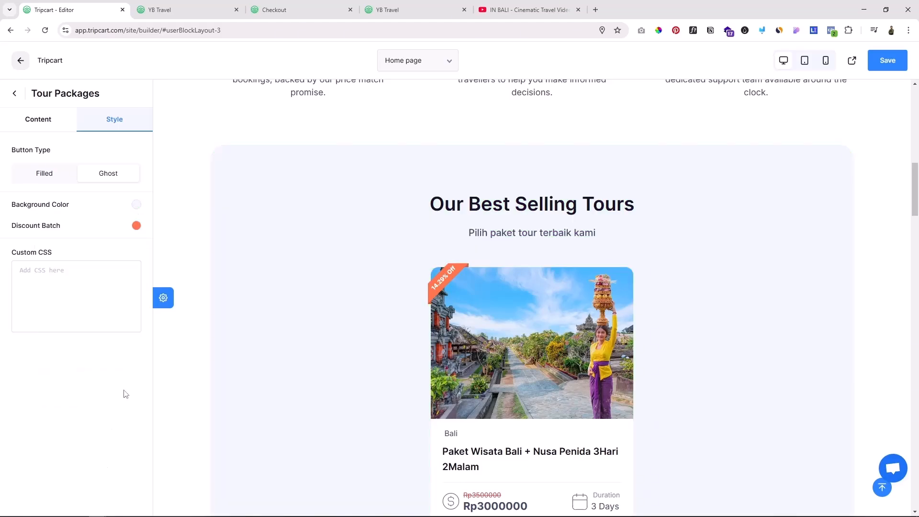
left_click(14, 94)
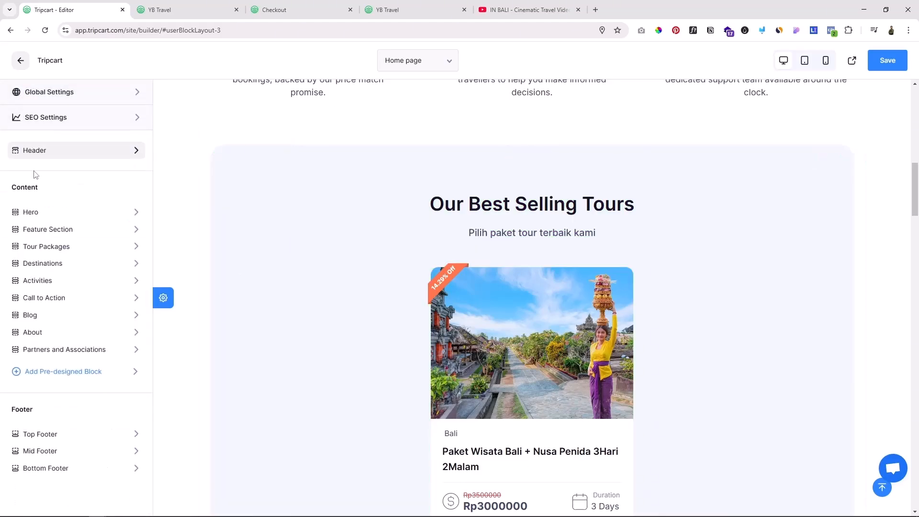
Step: Examine the Destinations section's style settings and the page preview from the tour packages down to the activities
left_click(51, 263)
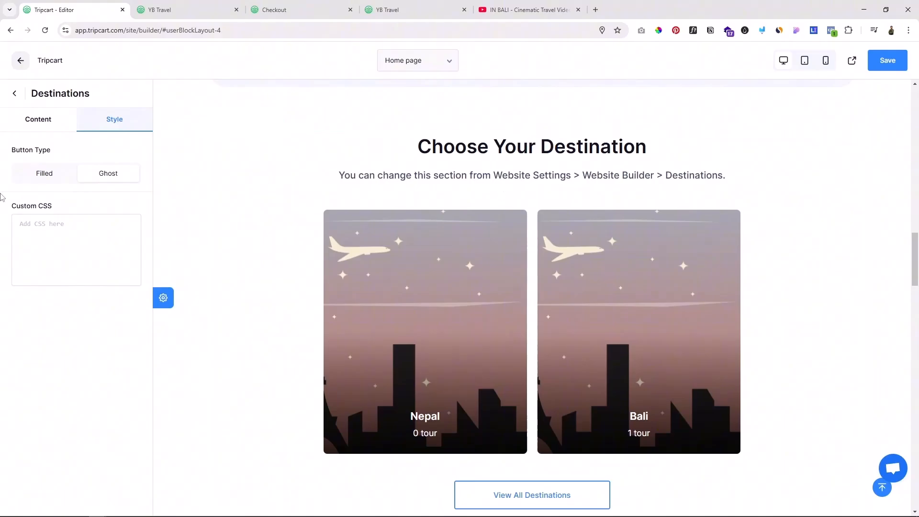
scroll(647, 301, "down", 1)
scroll(717, 225, "up", 3)
scroll(720, 173, "down", 3)
scroll(717, 206, "up", 8)
scroll(718, 213, "down", 2)
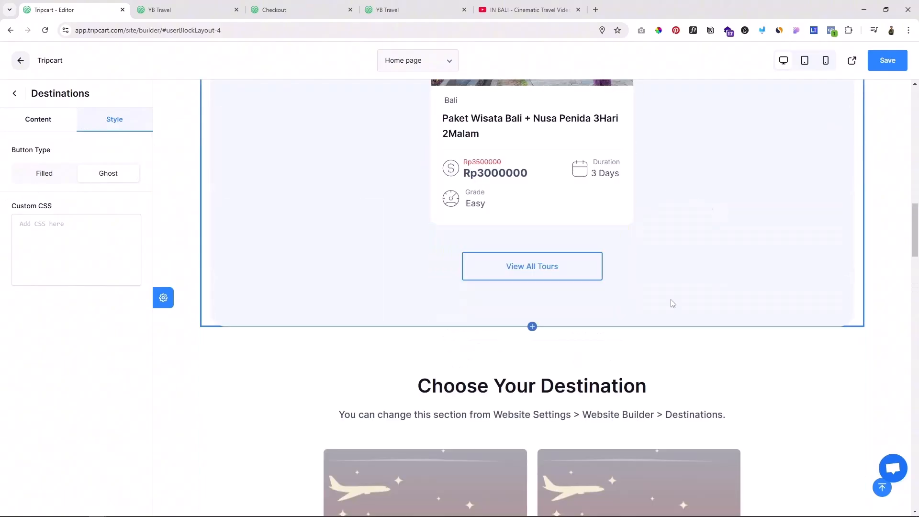
scroll(670, 304, "down", 12)
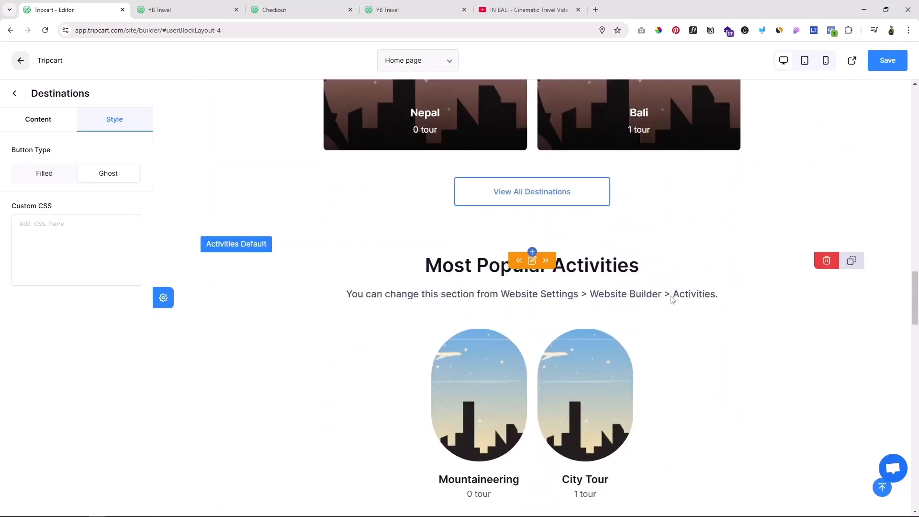
scroll(639, 275, "up", 4)
scroll(598, 316, "down", 3)
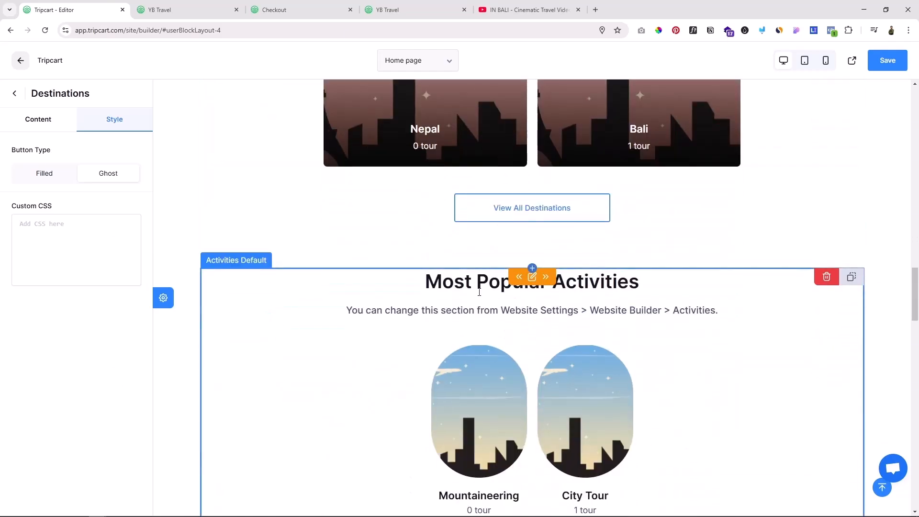
scroll(488, 307, "down", 2)
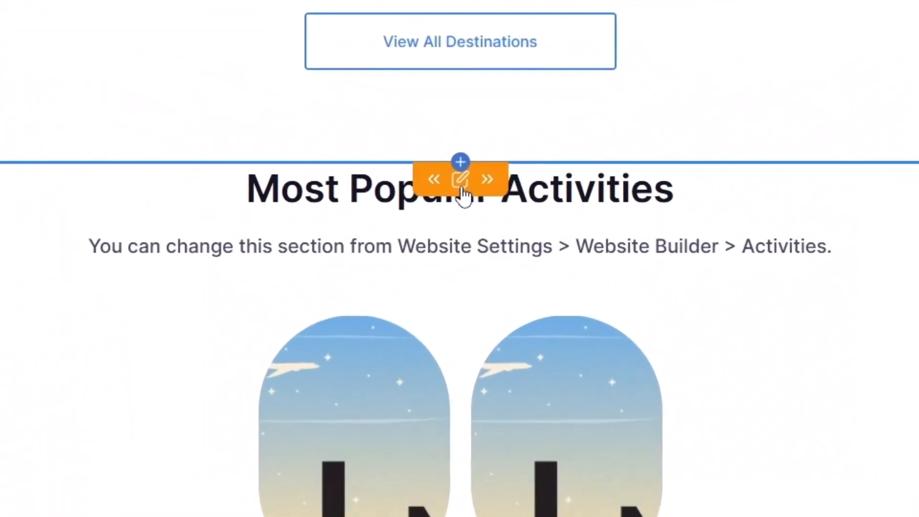
Step: Open the Activities section for editing and examine its title and description
left_click(461, 185)
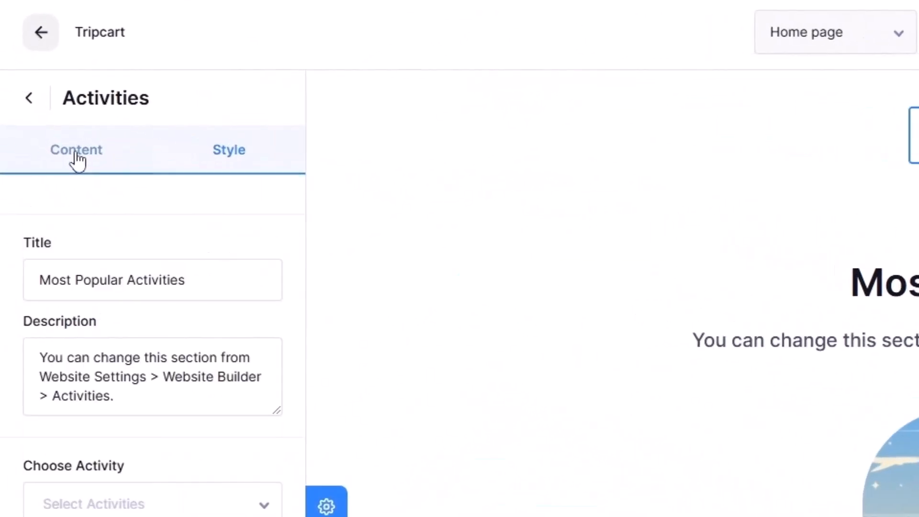
left_click(192, 276)
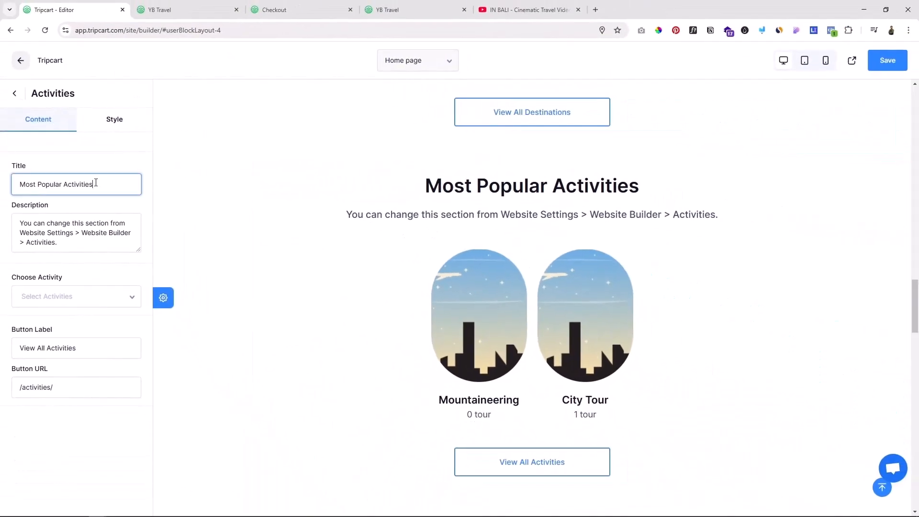
left_click_drag(95, 183, 14, 181)
left_click_drag(58, 242, 26, 182)
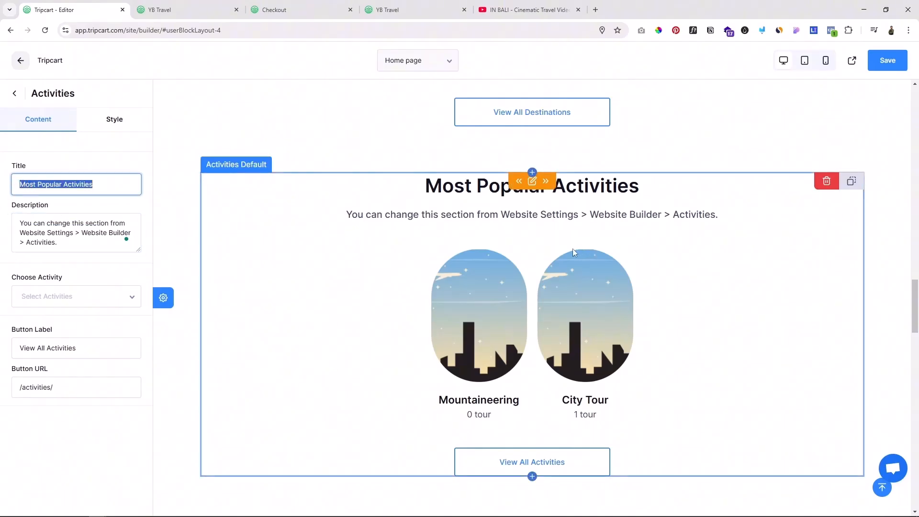
Step: Examine the Call to Action section's banner image, text and button settings, and return to the section list
scroll(574, 248, "down", 10)
scroll(577, 248, "up", 3)
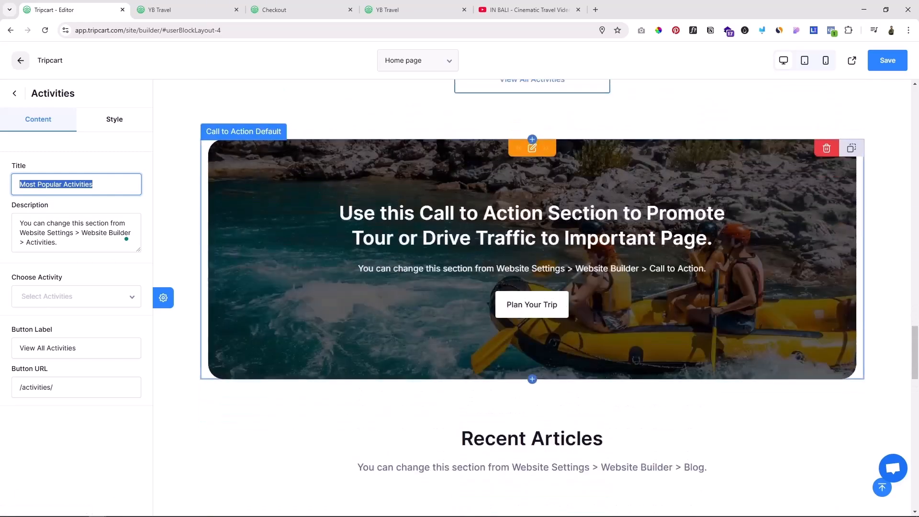
scroll(364, 173, "up", 1)
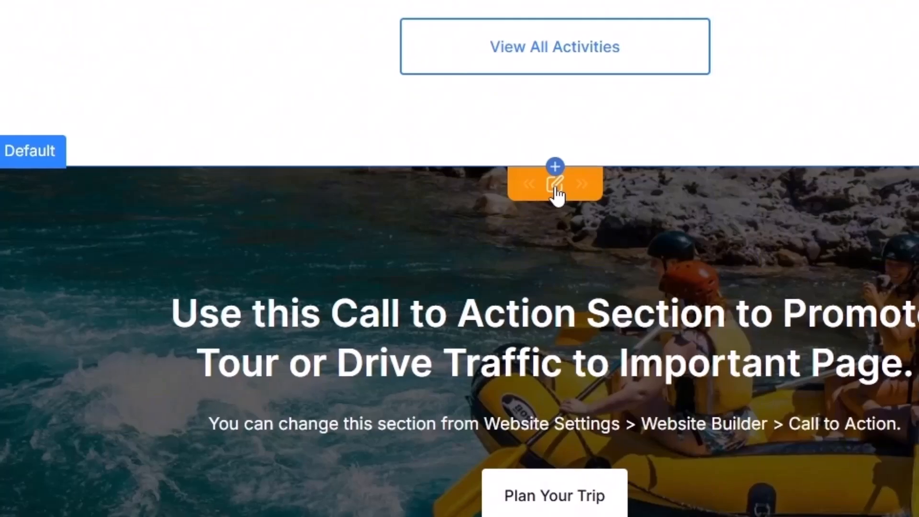
left_click(555, 185)
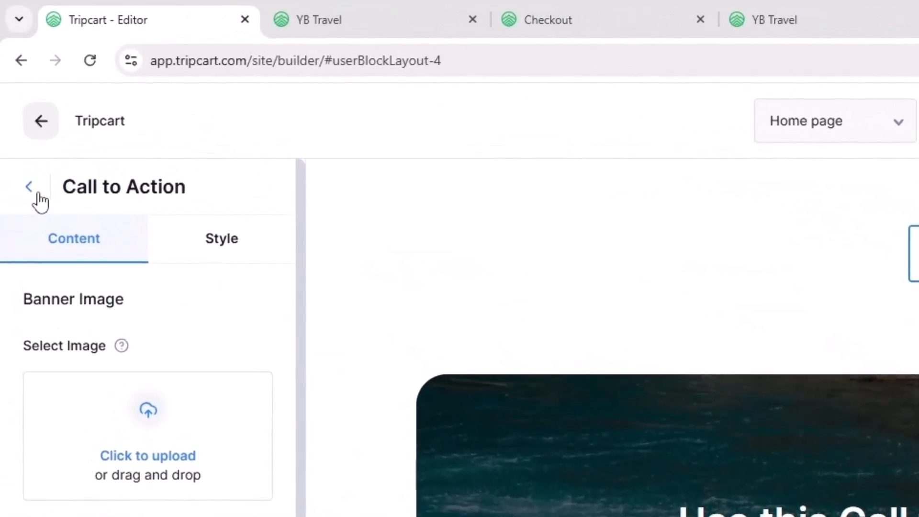
left_click(21, 98)
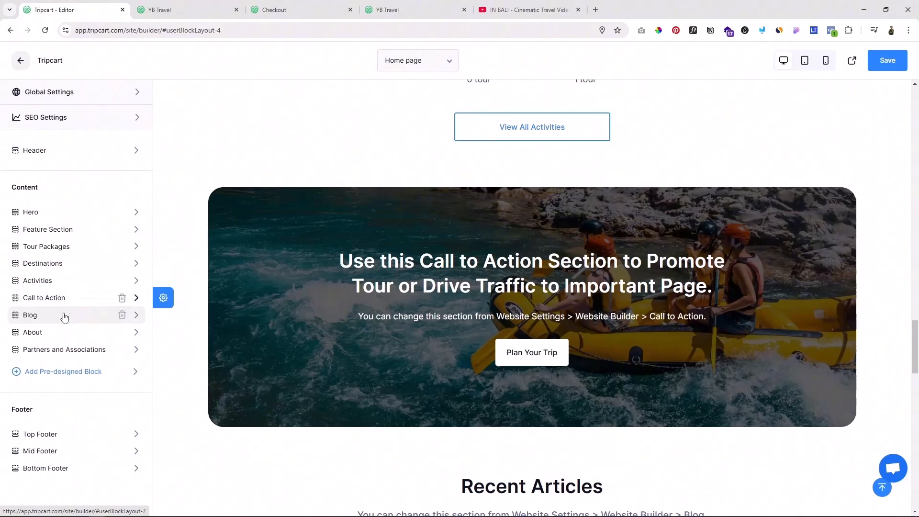
Step: Examine the Recent Articles blog section and the About Us section on the home page
scroll(596, 280, "down", 8)
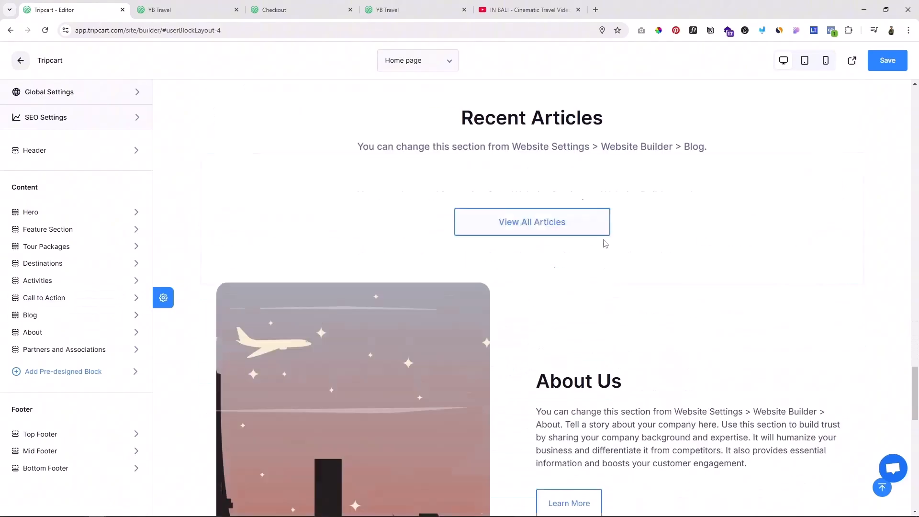
scroll(459, 305, "up", 3)
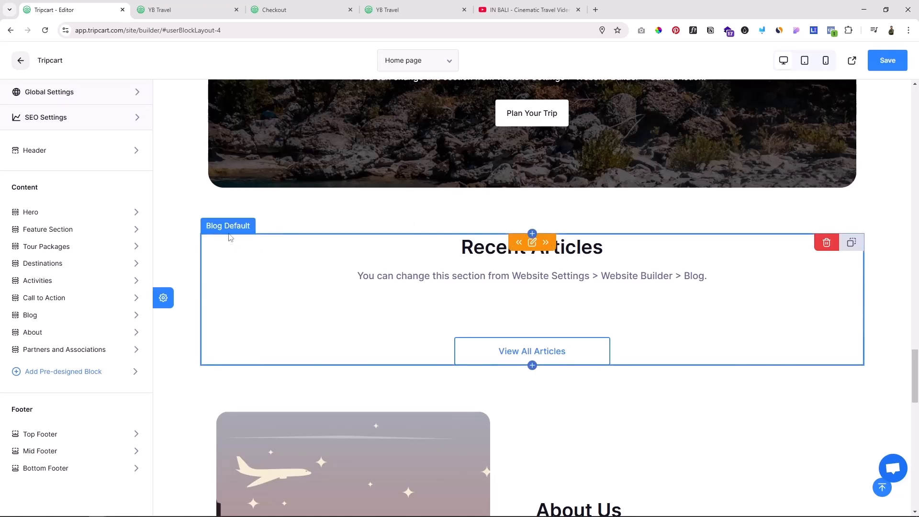
scroll(332, 309, "down", 2)
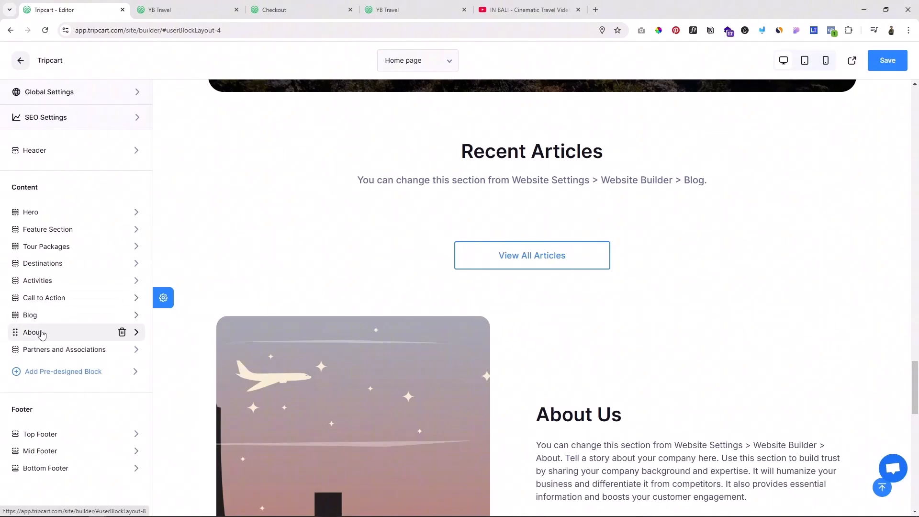
left_click(51, 333)
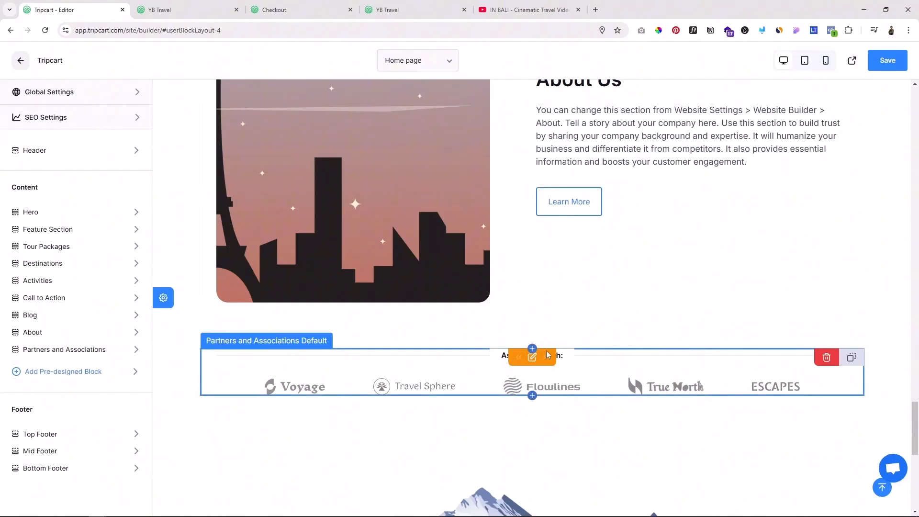
Step: Delete the Partners and Associations section from the home page
scroll(536, 360, "up", 2)
scroll(526, 352, "down", 3)
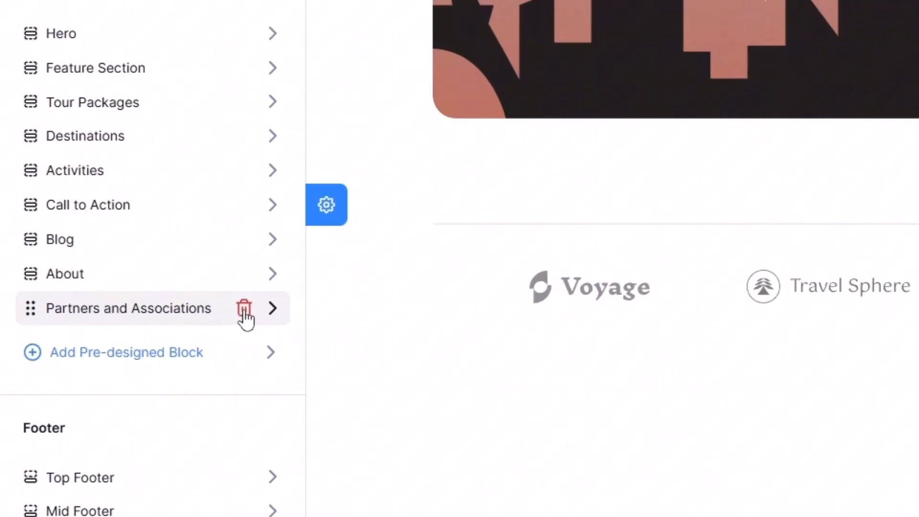
left_click(243, 310)
left_click(474, 309)
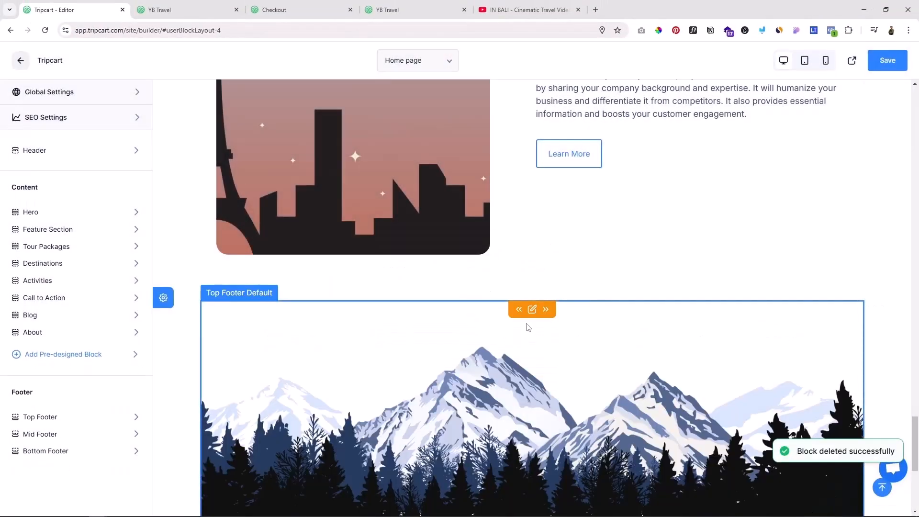
Step: Hide the mountain image in the Top Footer and return to the section list
scroll(570, 368, "down", 3)
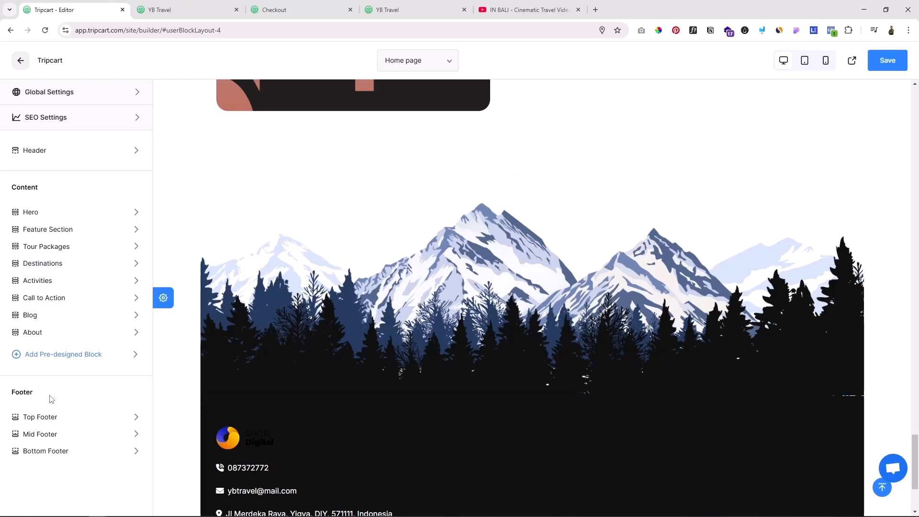
left_click(45, 416)
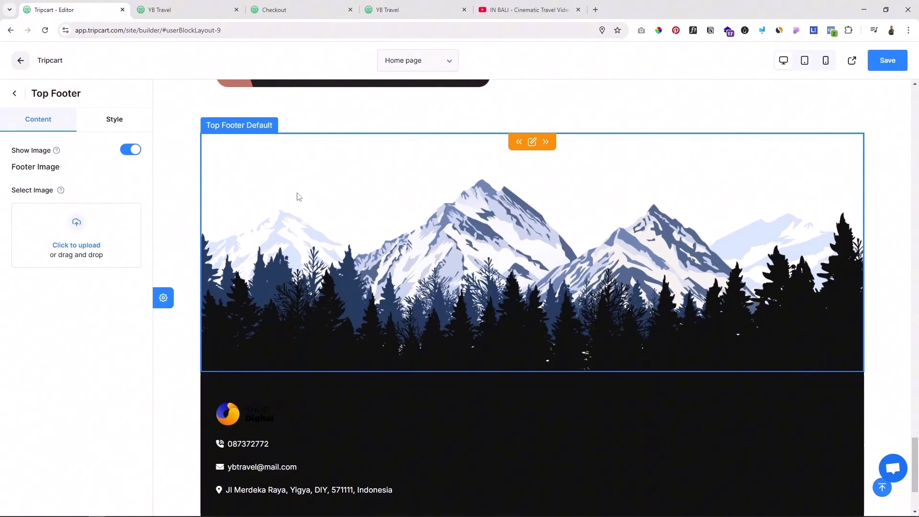
left_click(129, 151)
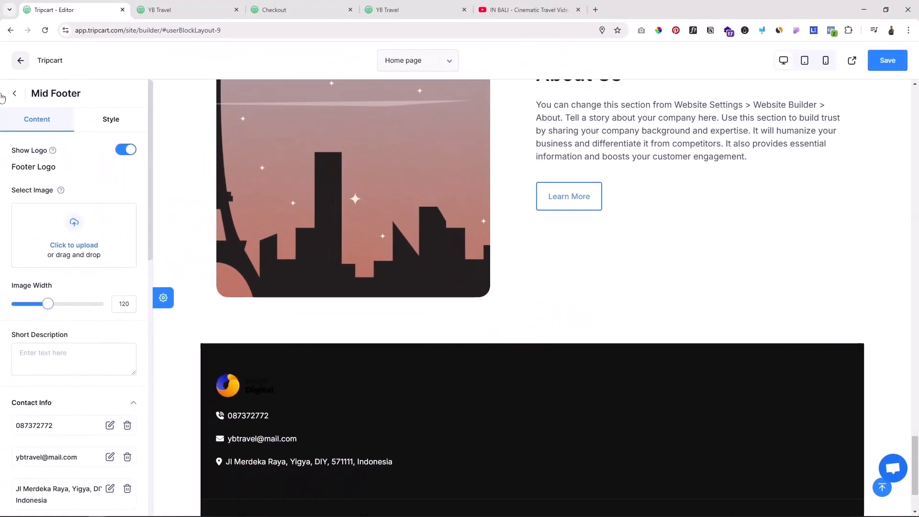
left_click(14, 93)
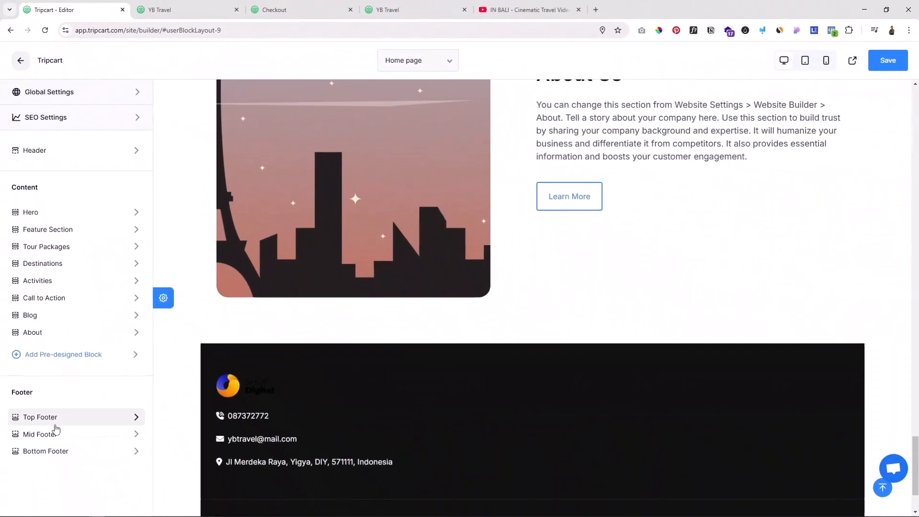
Step: Try #8EE2E7, #4CB469 and #DE8282 as the Mid Footer's background color
left_click(62, 435)
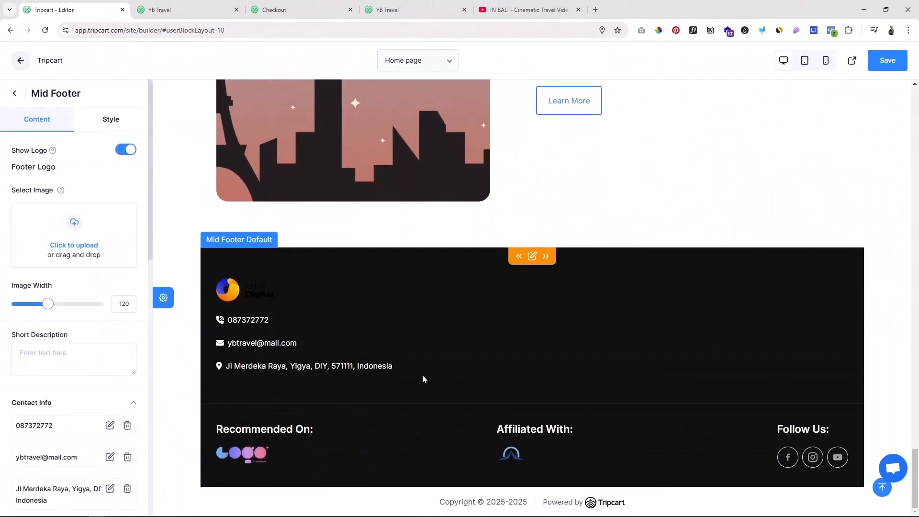
left_click(115, 125)
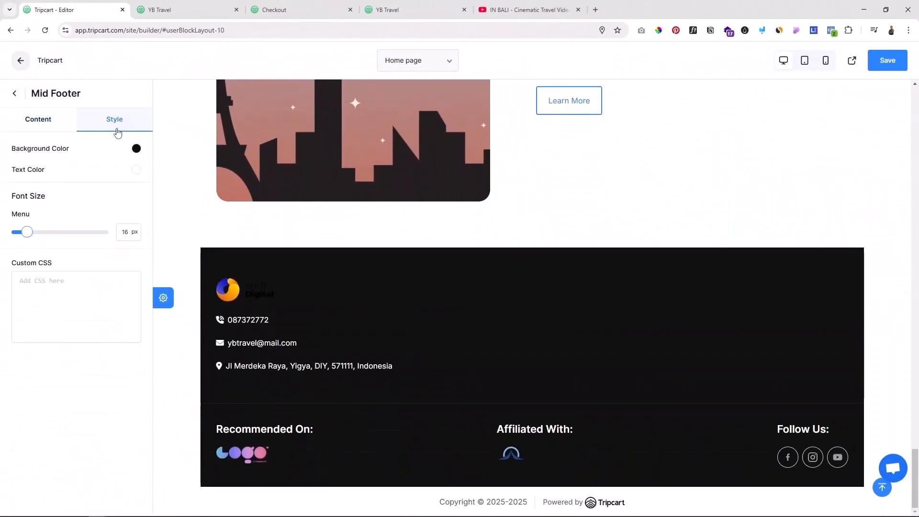
left_click(136, 149)
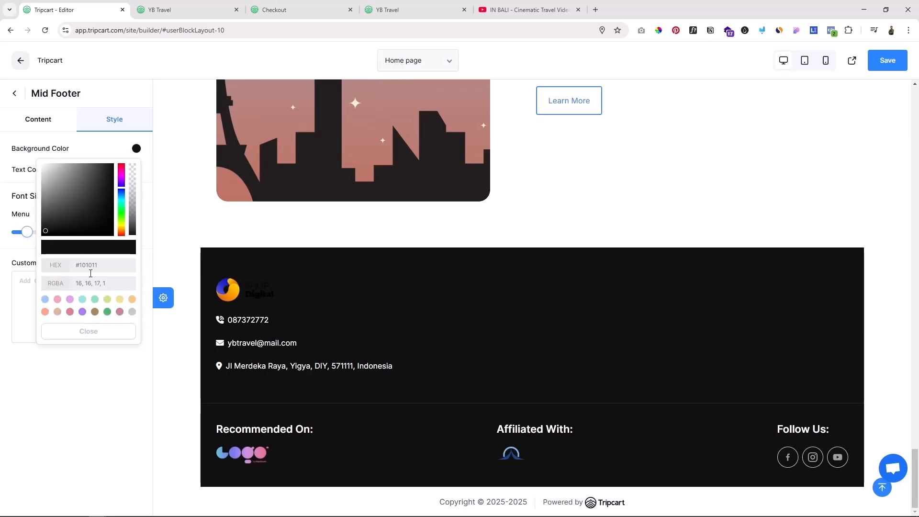
left_click(83, 299)
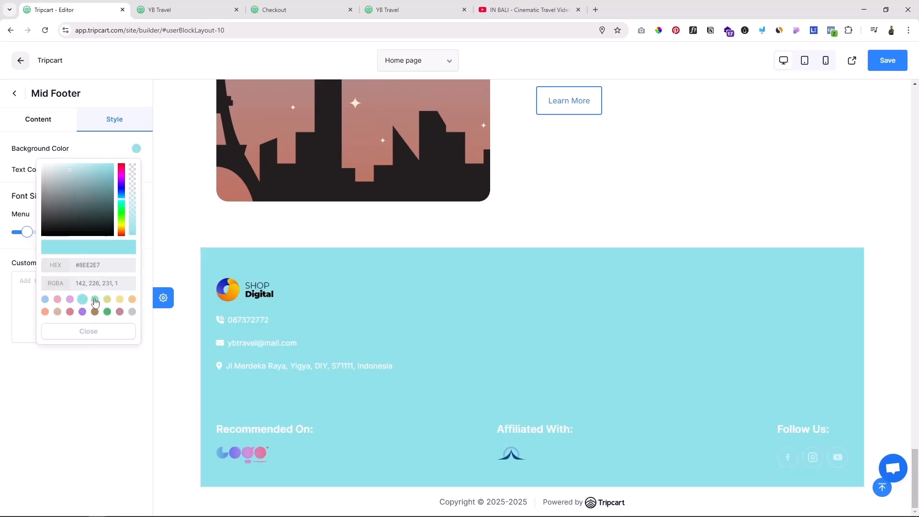
left_click(107, 311)
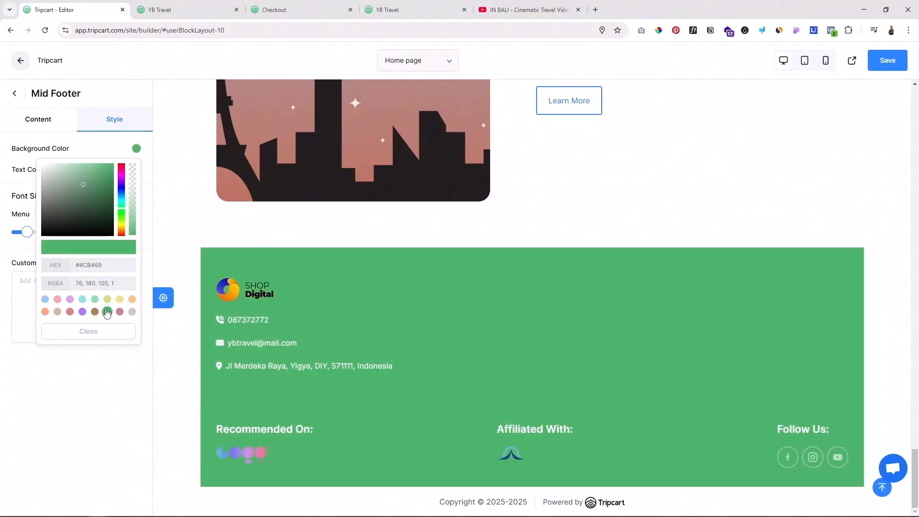
left_click(70, 311)
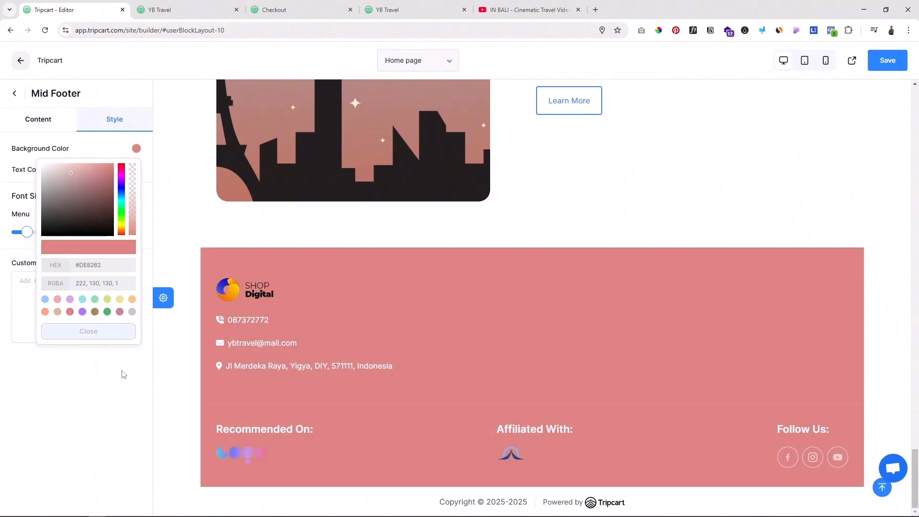
left_click(102, 430)
mouse_move(284, 336)
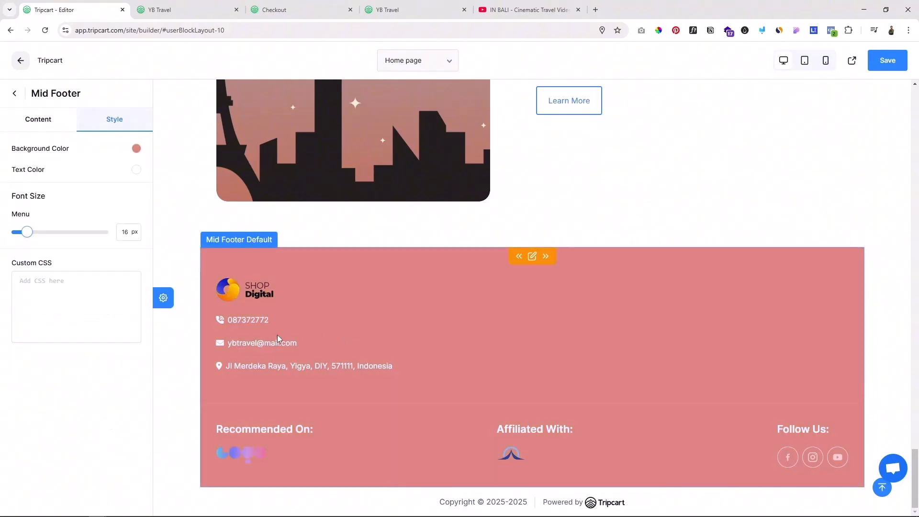
Step: Examine the Mid Footer's content settings, including its logo, short description, contact info and column menus
left_click(532, 257)
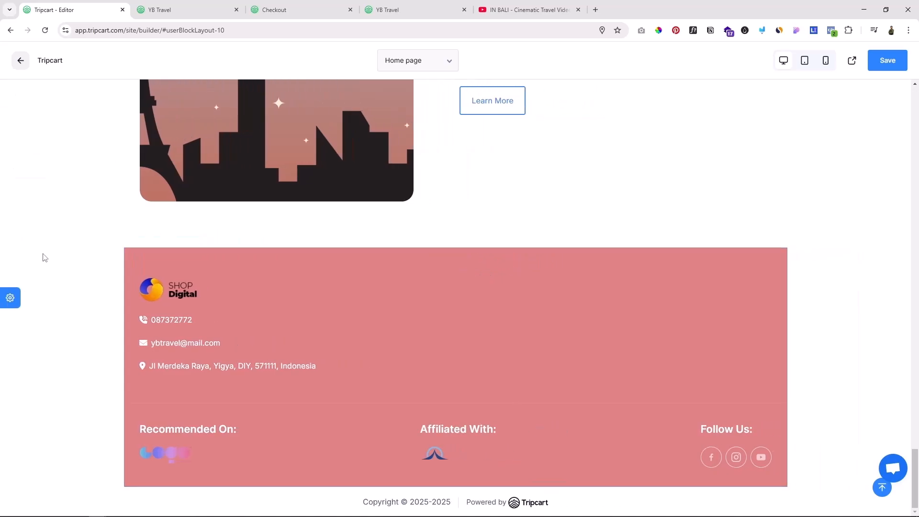
left_click(10, 298)
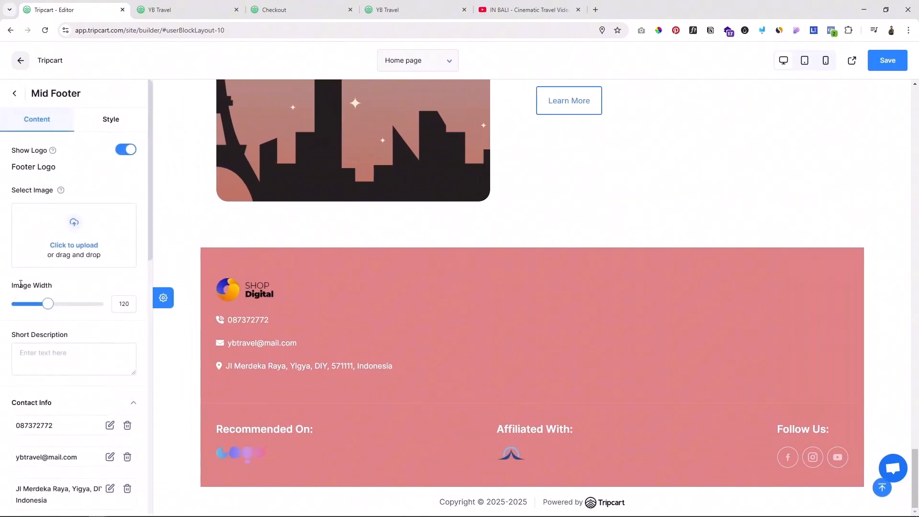
scroll(75, 340, "down", 3)
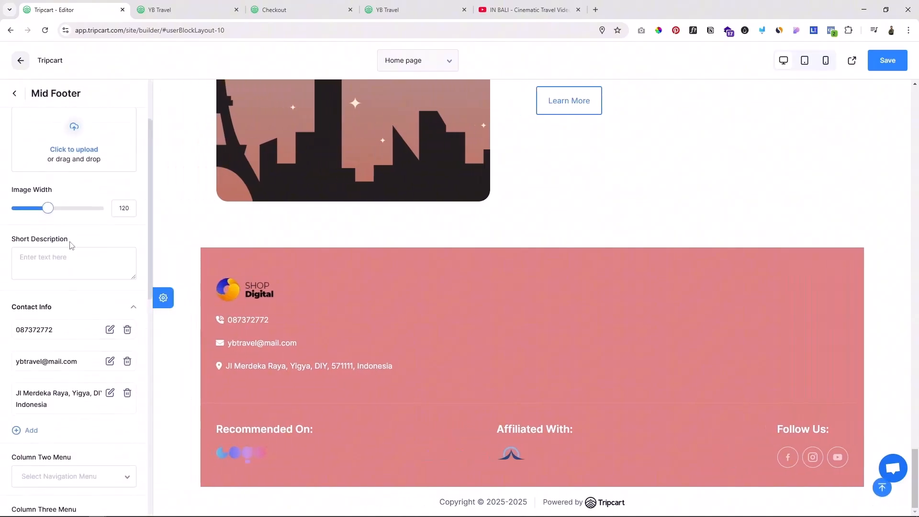
scroll(57, 279, "down", 2)
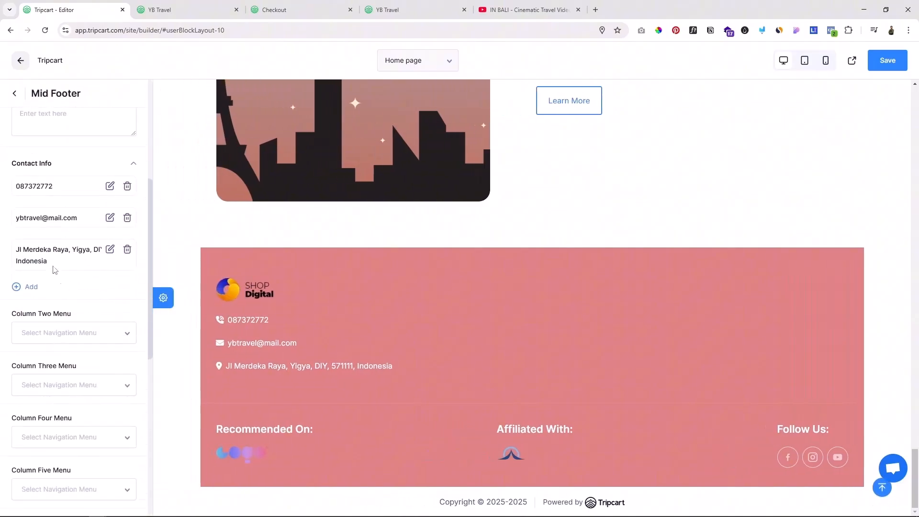
scroll(69, 258, "up", 5)
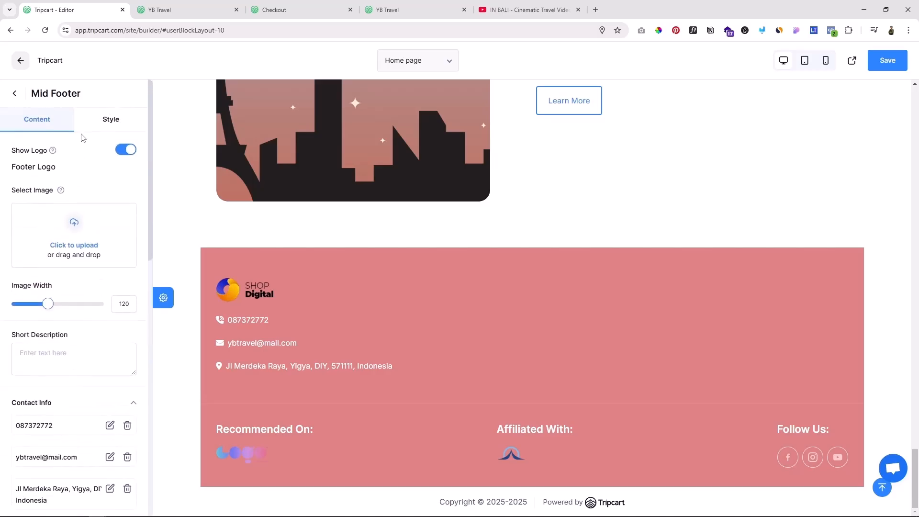
Step: Set the Mid Footer's background color to dark gray, return to the section list and save the page
left_click(109, 119)
left_click(15, 93)
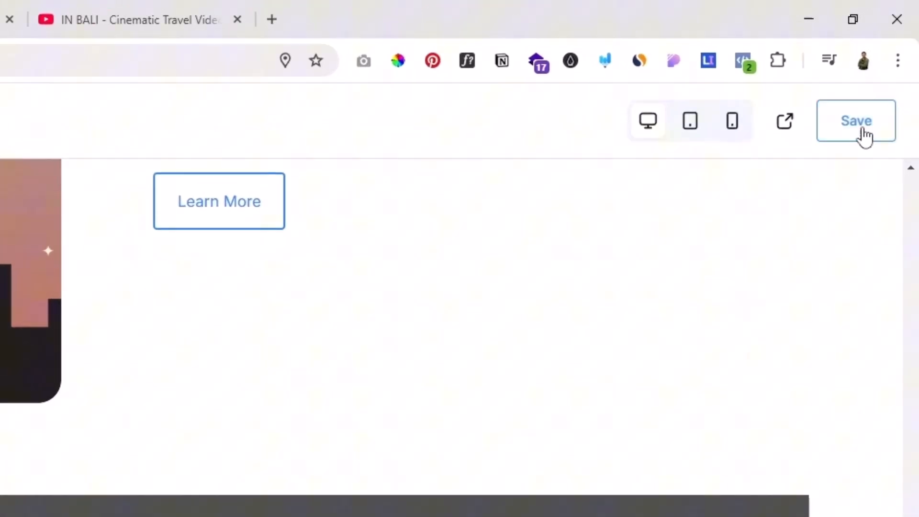
left_click(862, 129)
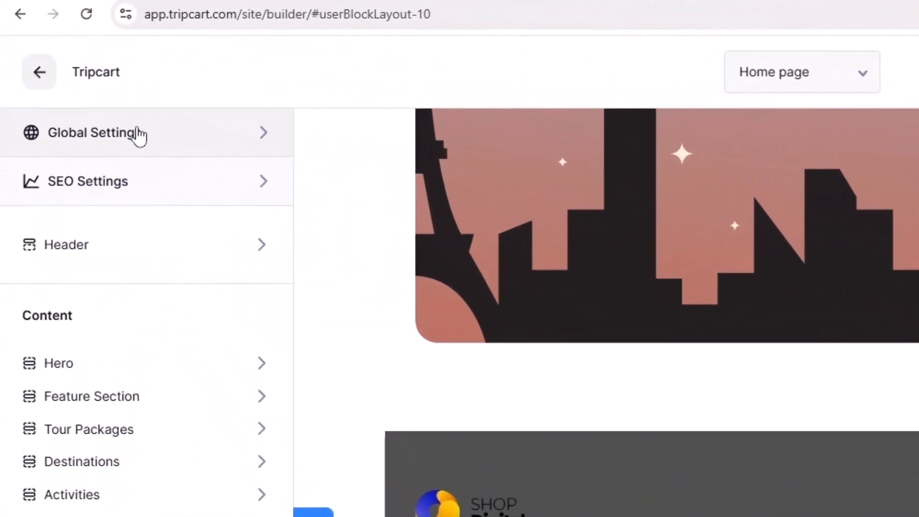
Step: Try #4CB469 as the brand color in the global color settings and check the buttons on the home page
left_click(77, 143)
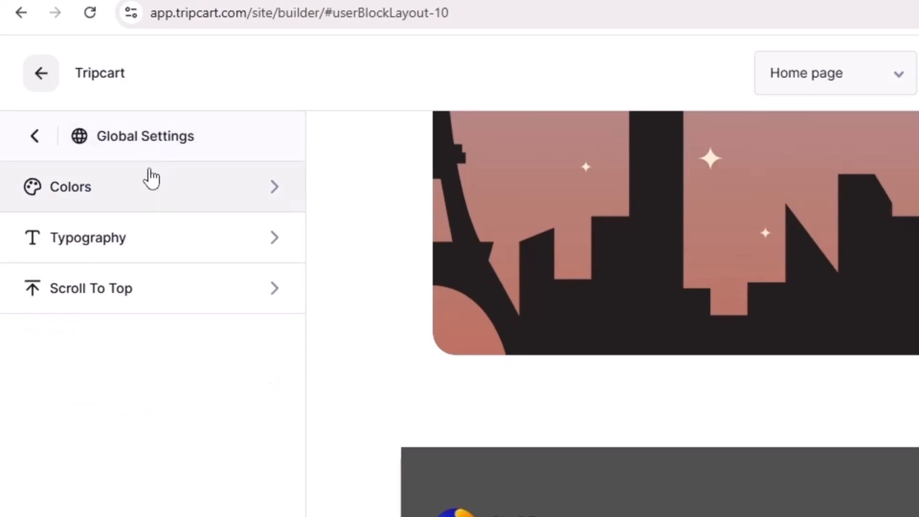
left_click(158, 190)
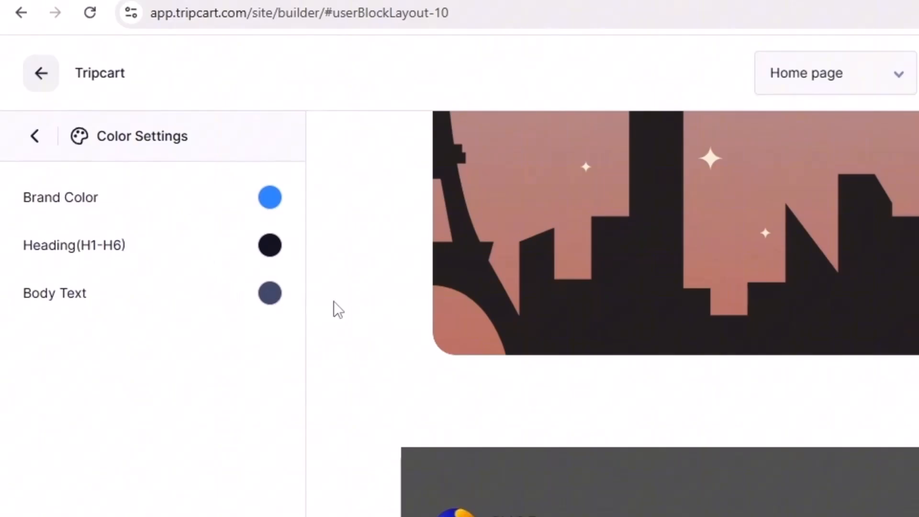
scroll(785, 395, "up", 5)
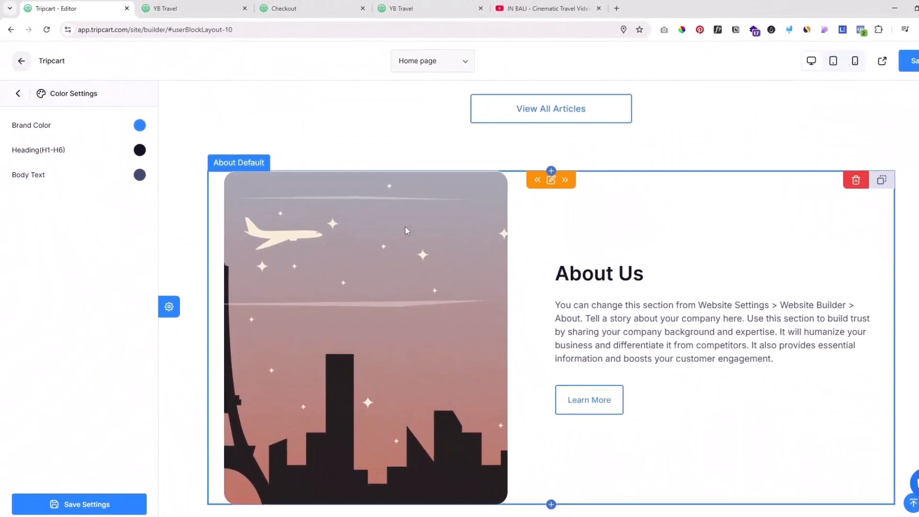
scroll(405, 230, "up", 5)
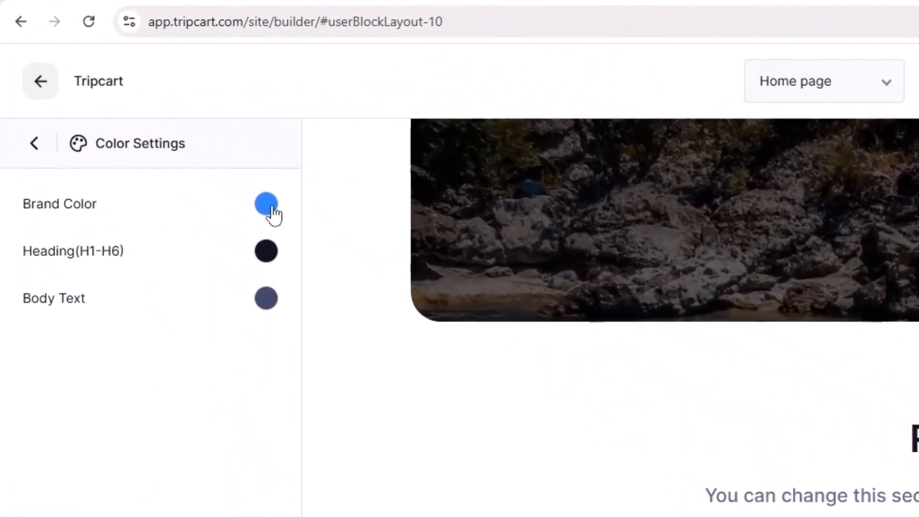
left_click(135, 124)
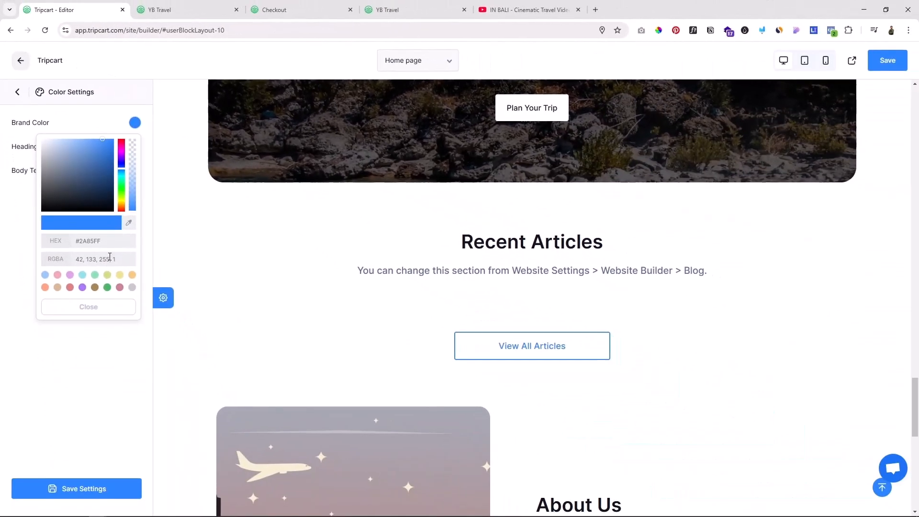
left_click_drag(201, 441, 144, 444)
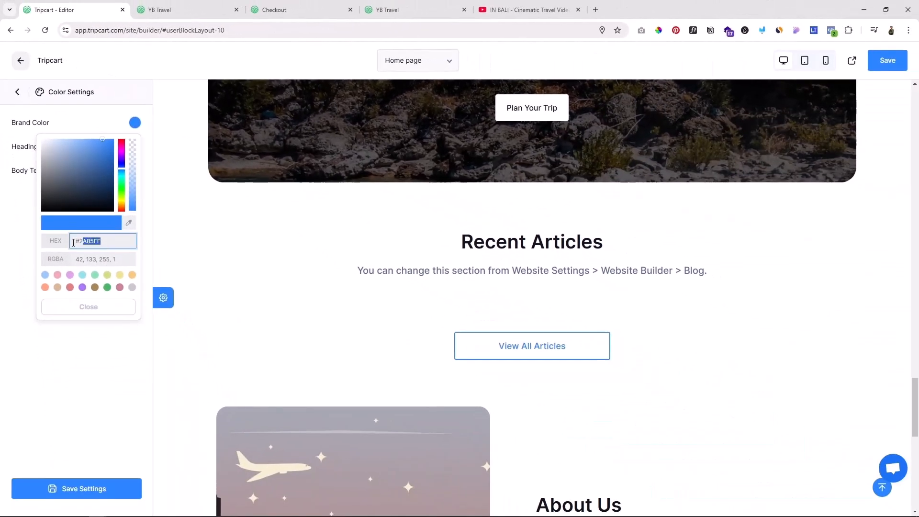
left_click(107, 287)
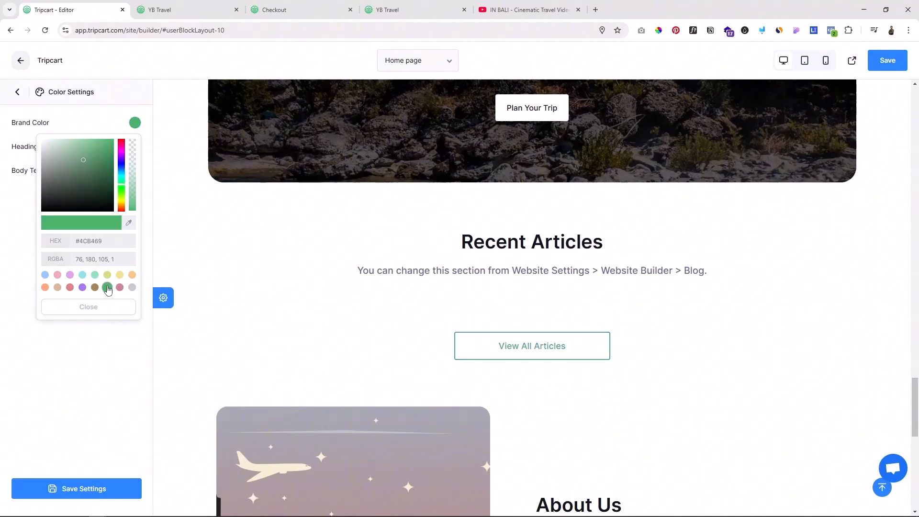
scroll(572, 339, "up", 1)
scroll(572, 339, "up", 8)
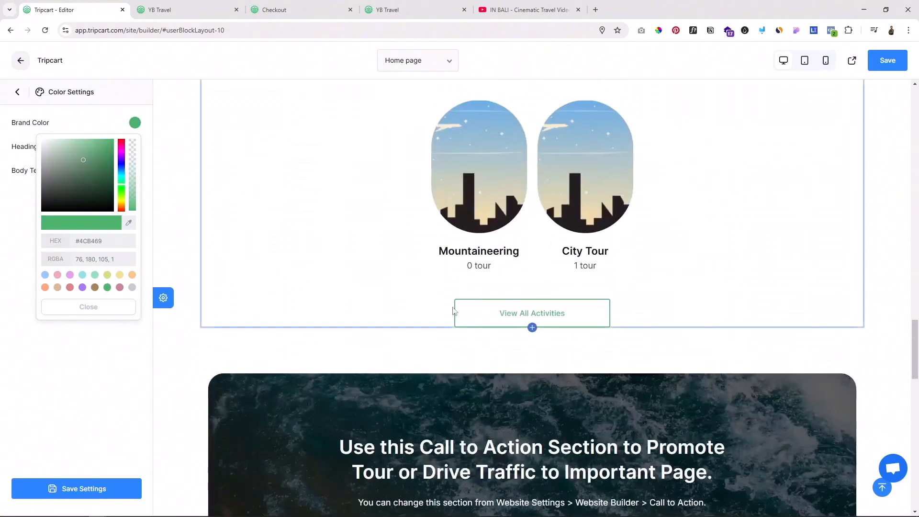
scroll(558, 301, "down", 7)
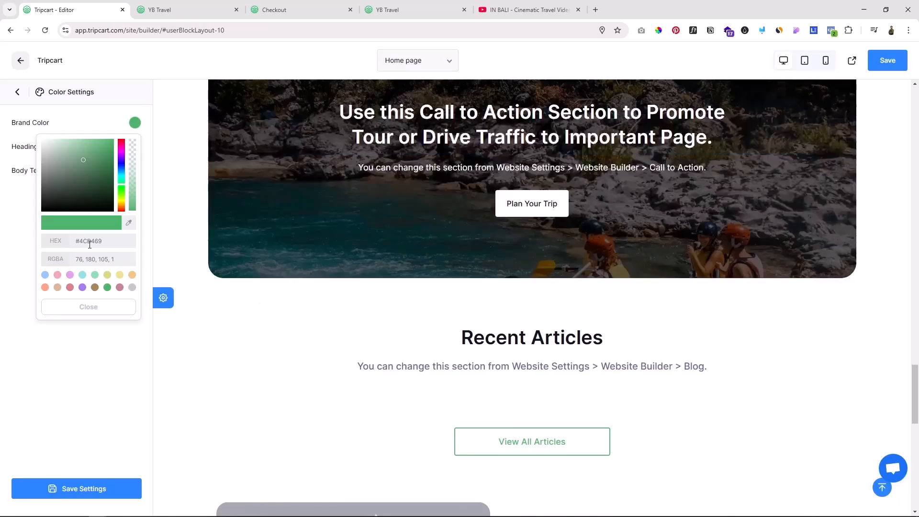
Step: Restore the brand color to #2A85FF and return to the global settings
left_click(89, 241)
key("ctrl+v")
left_click(26, 356)
left_click(18, 92)
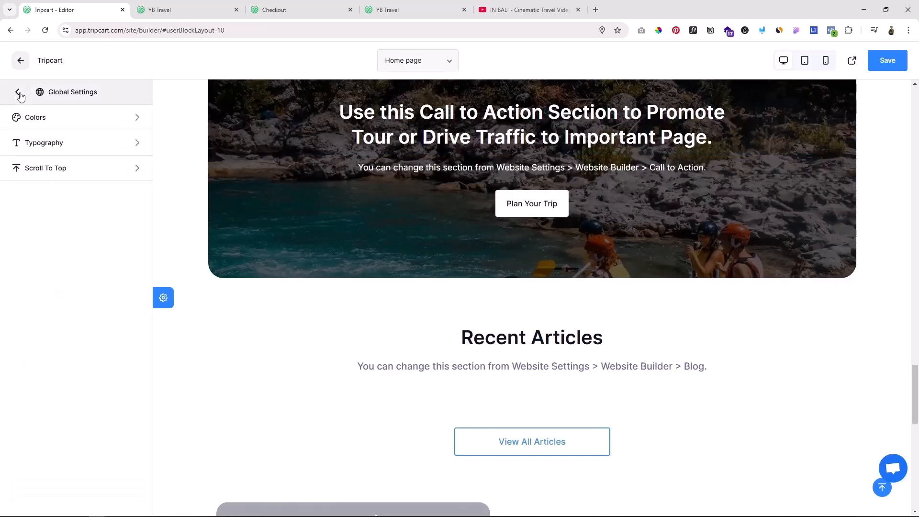
Step: Examine the global typography settings for the base and heading fonts and return to the section list
left_click(68, 141)
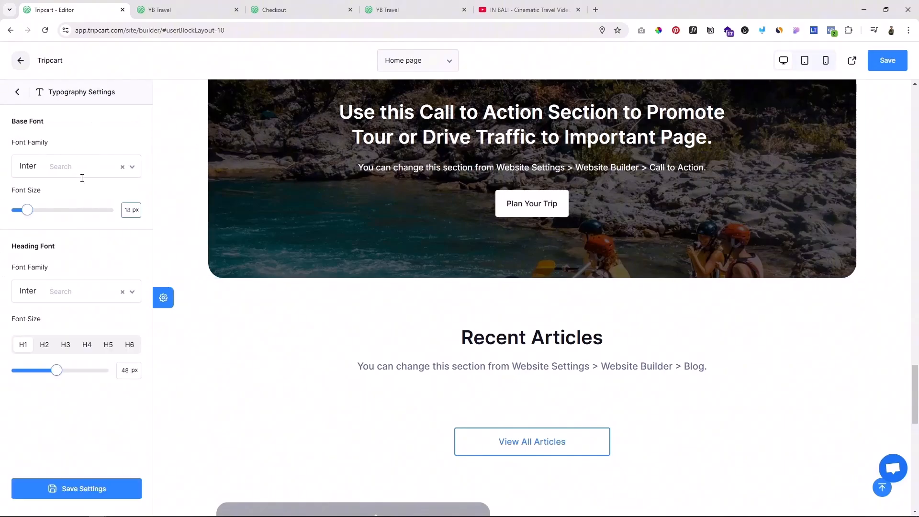
scroll(468, 214, "up", 8)
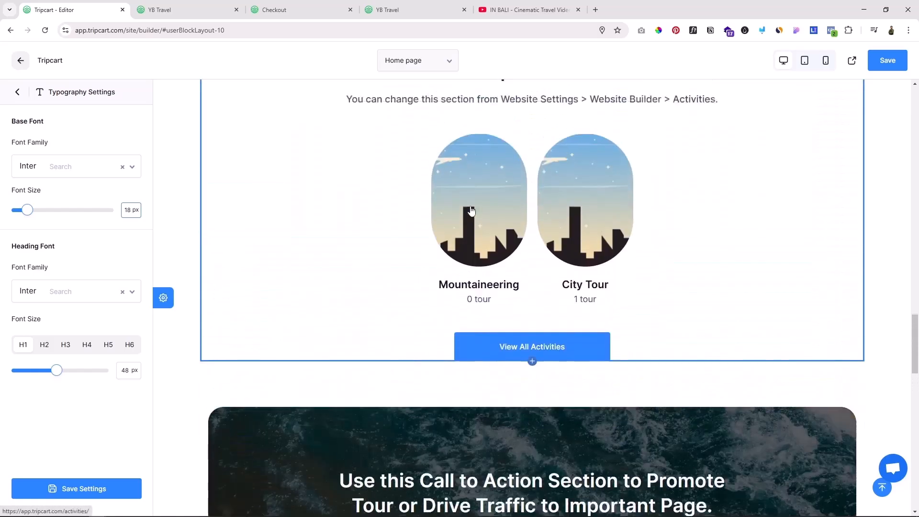
left_click(18, 92)
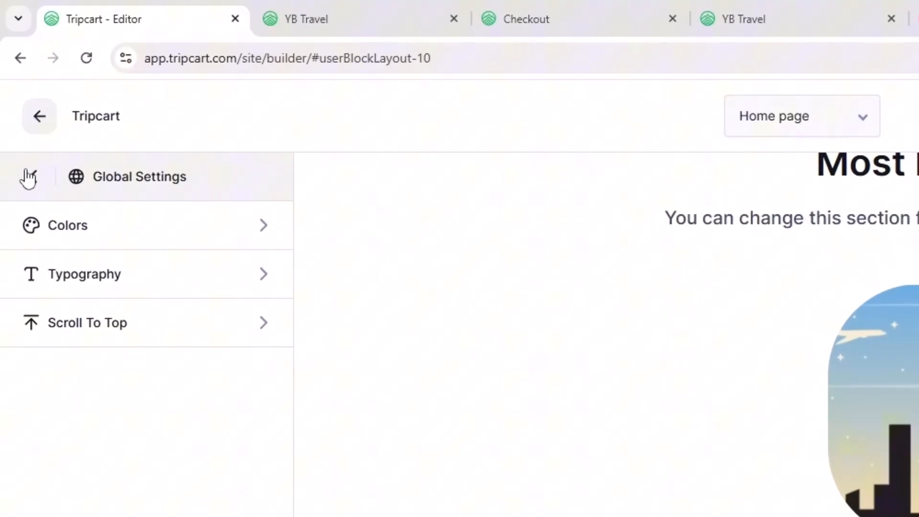
left_click(17, 92)
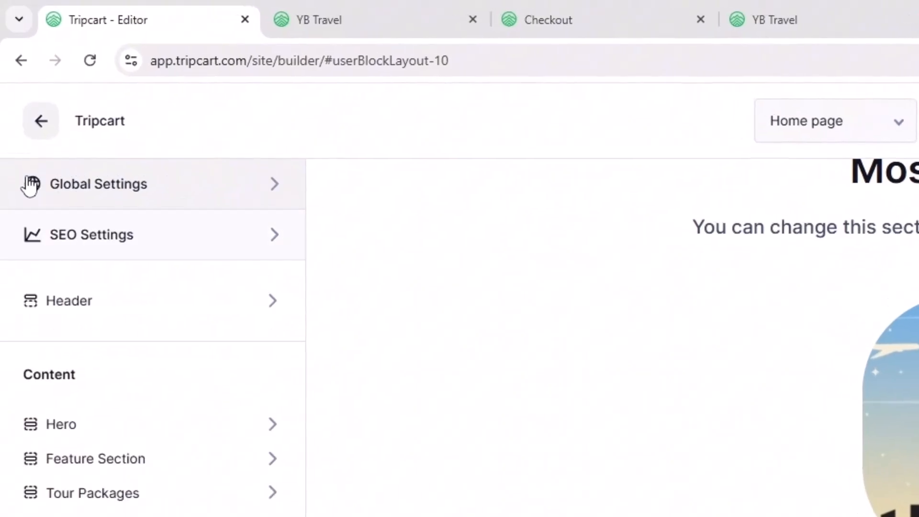
Step: Review the home page's General, Social and Advanced SEO settings, save them and close the dialog
left_click(147, 241)
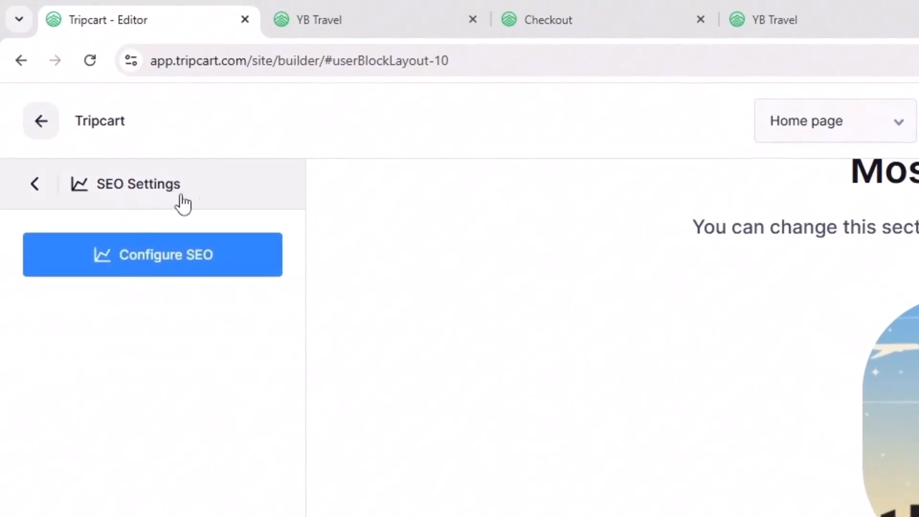
left_click(153, 263)
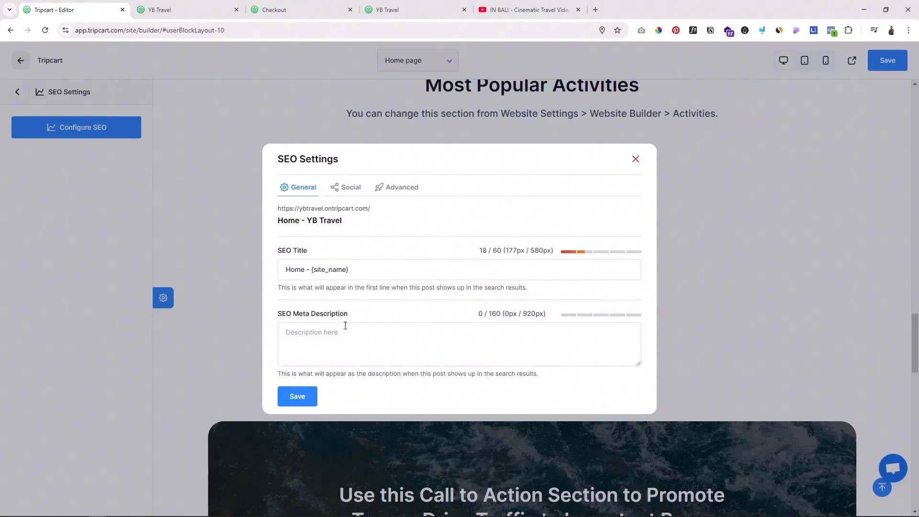
left_click(350, 189)
left_click(401, 119)
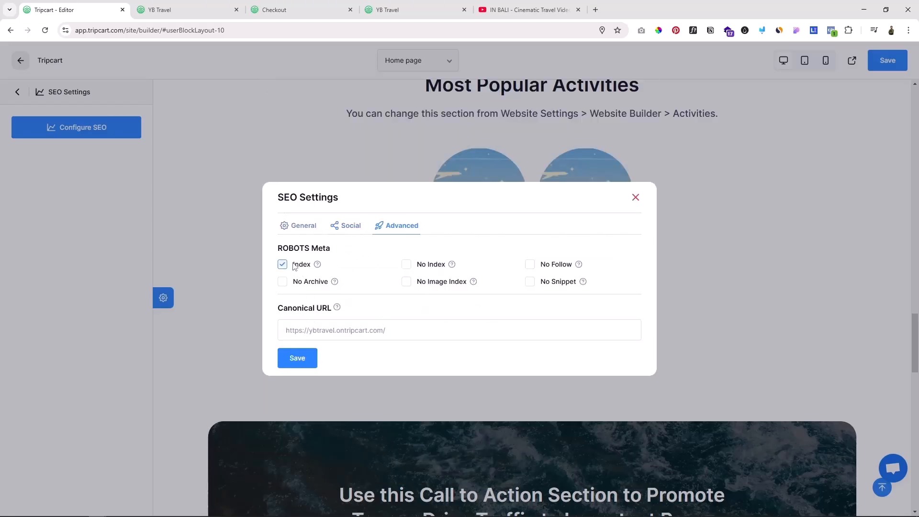
left_click(309, 355)
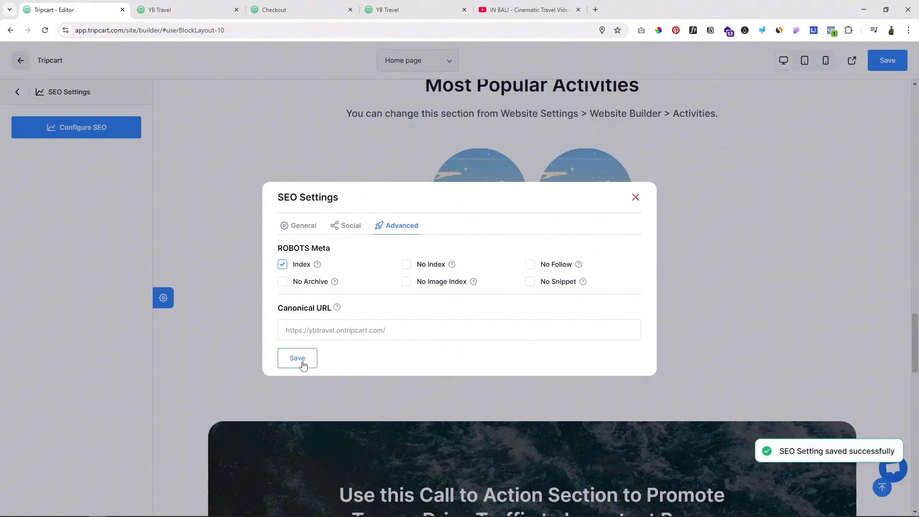
left_click(635, 197)
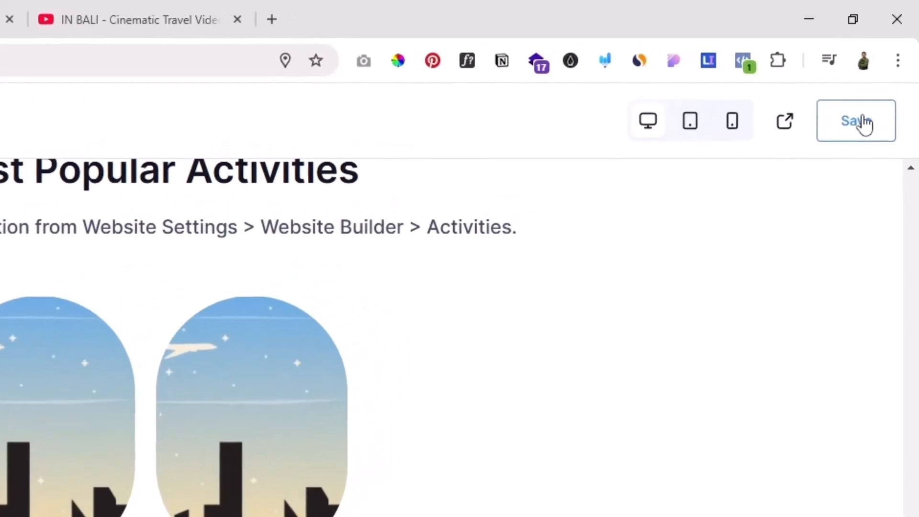
Step: Save the home page in the builder and review the updated home page on the live YB Travel site
left_click(864, 123)
left_click(163, 9)
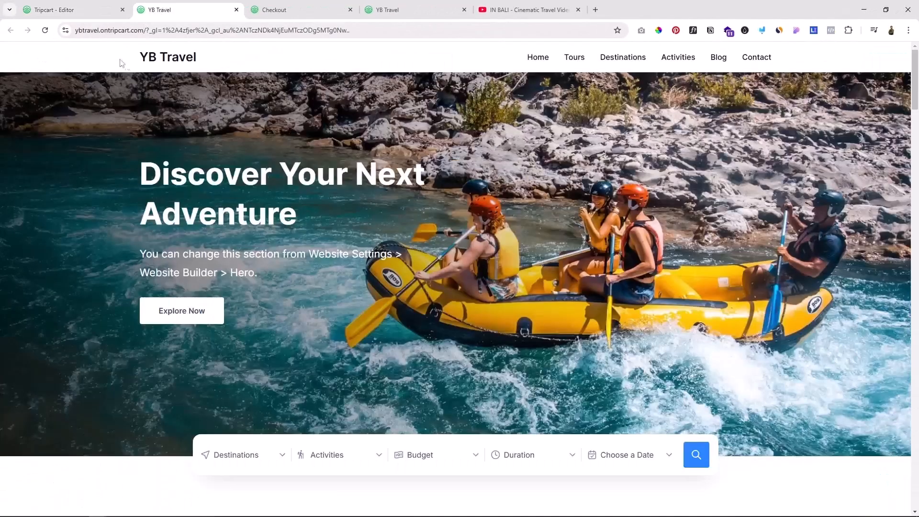
left_click(167, 60)
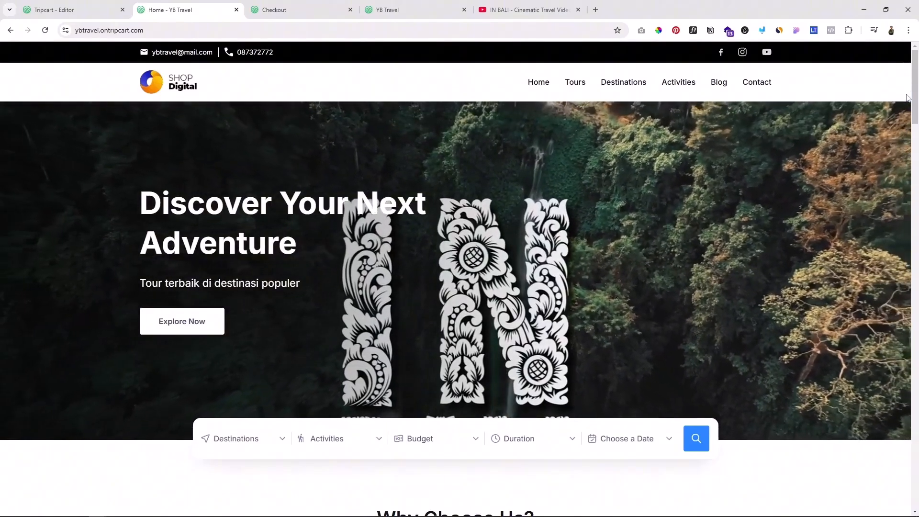
scroll(782, 237, "down", 4)
scroll(785, 232, "up", 4)
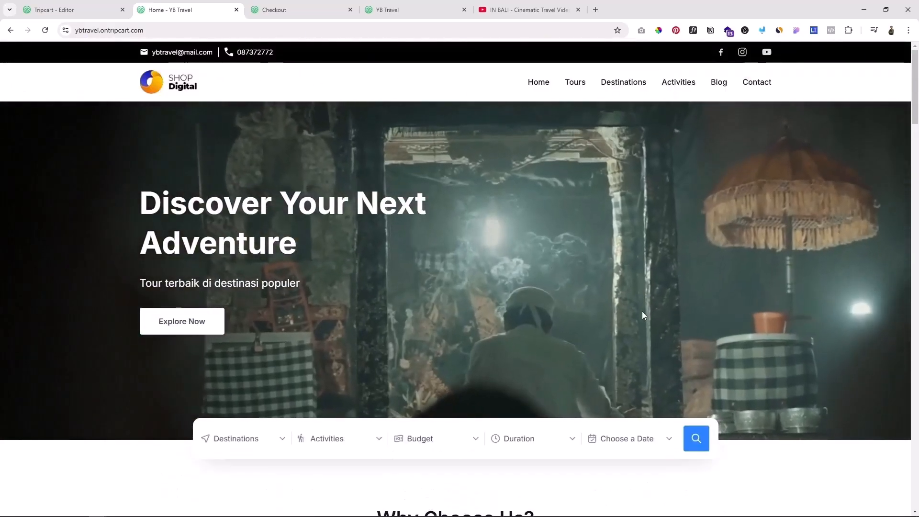
Step: Look over the Best Selling Tours, Destination and Why Choose Us sections on the live home page
scroll(676, 311, "down", 15)
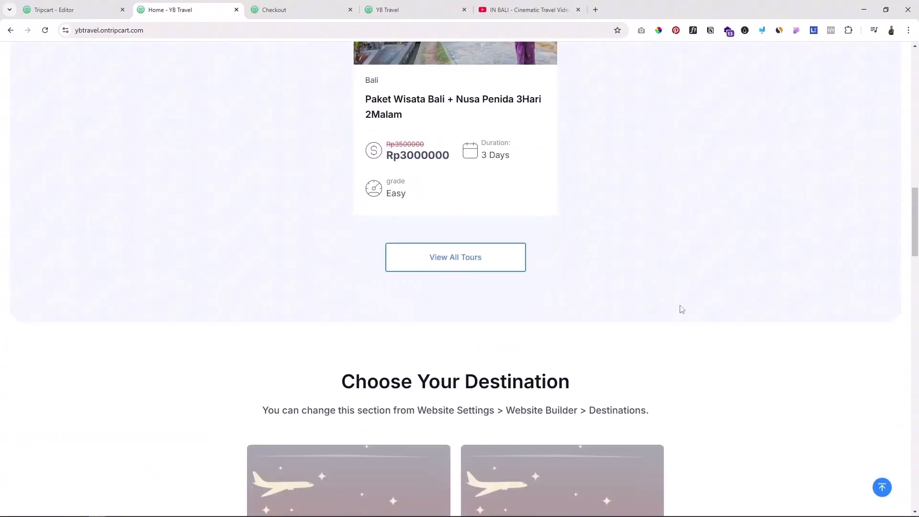
scroll(683, 305, "up", 5)
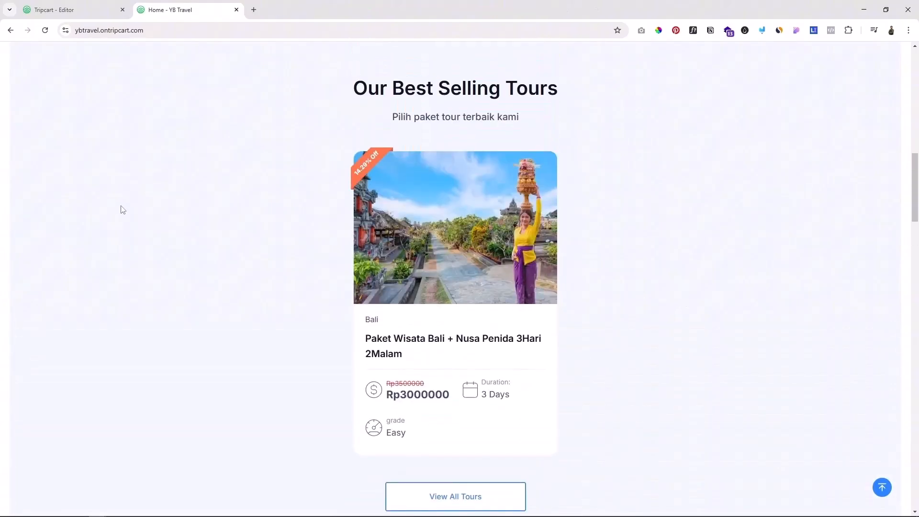
scroll(121, 207, "up", 11)
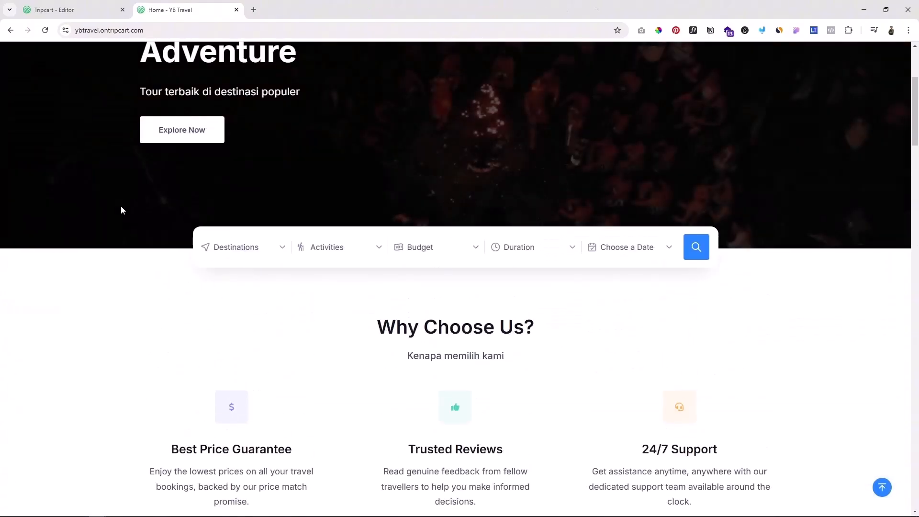
scroll(121, 207, "up", 4)
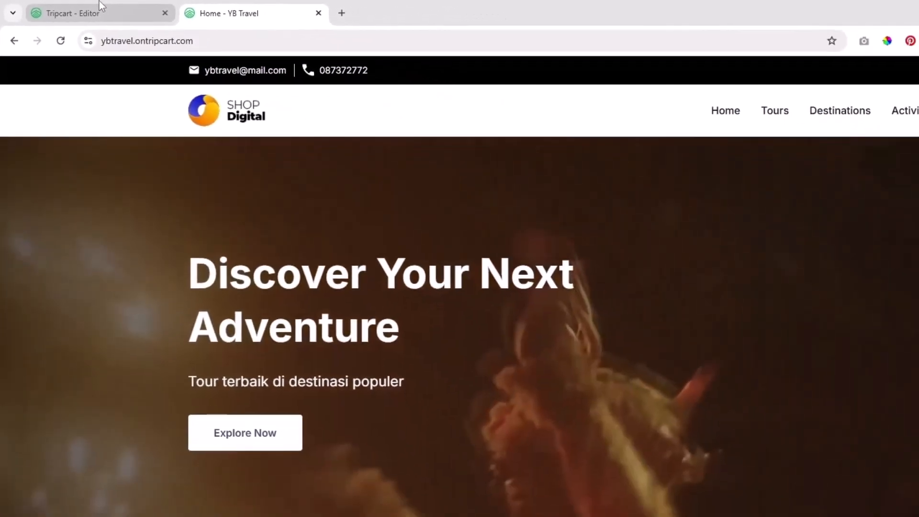
Step: Return to the Tripcart editor, exit the website builder and open the Custom Domain page of the website settings
left_click(139, 20)
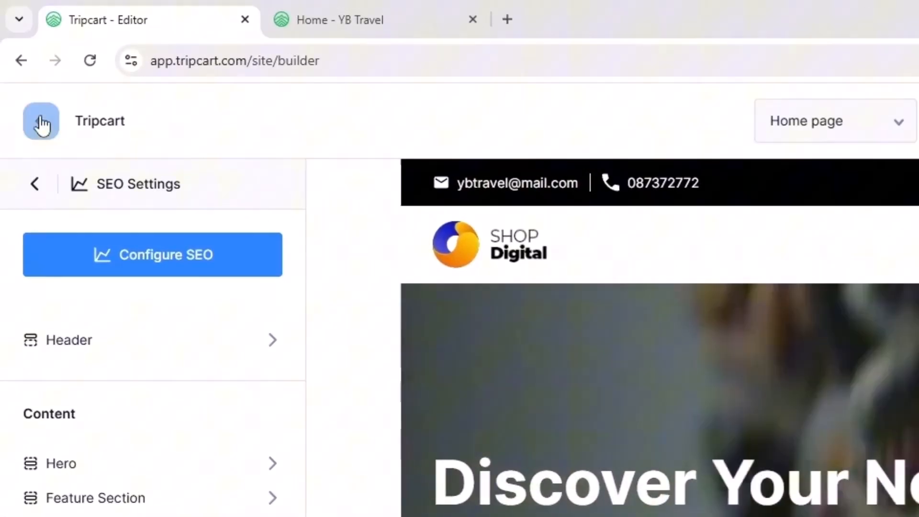
left_click(20, 61)
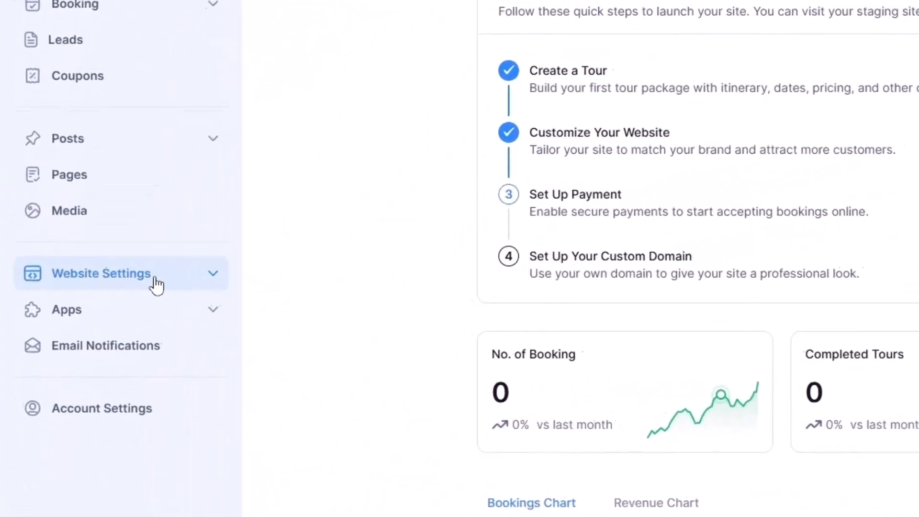
left_click(239, 267)
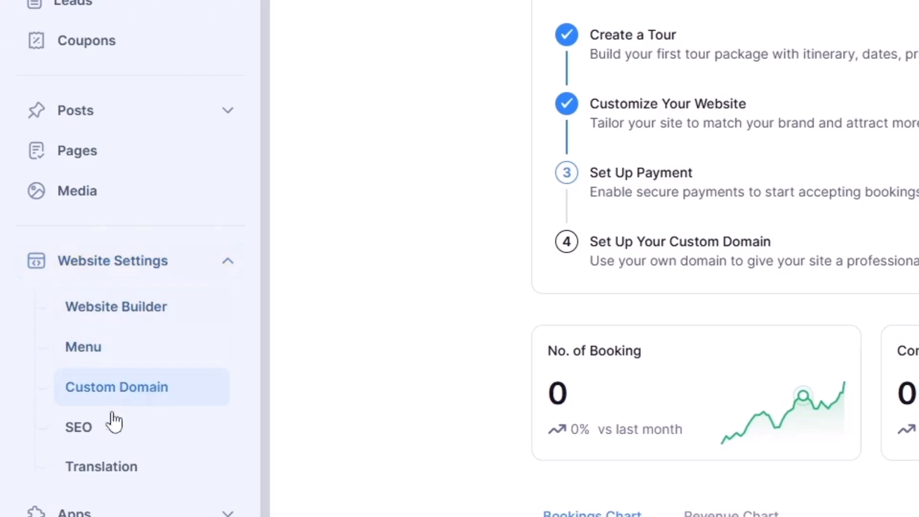
left_click(127, 402)
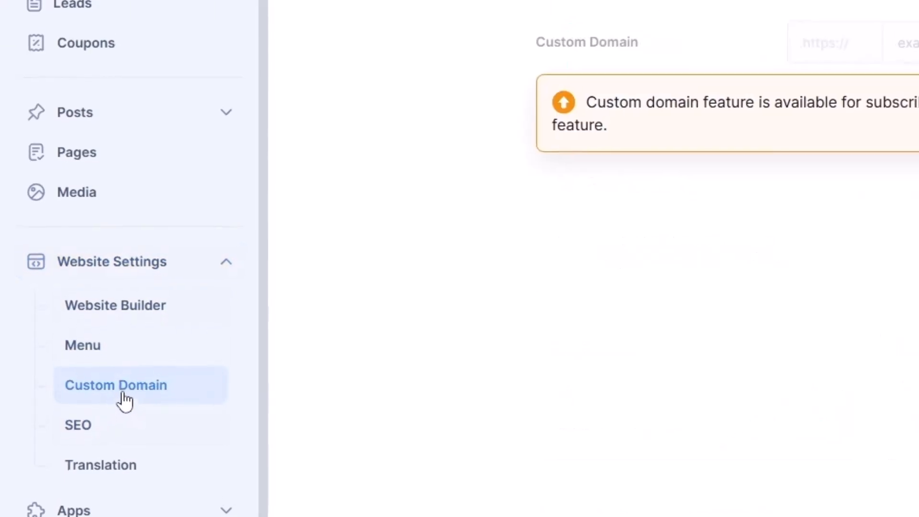
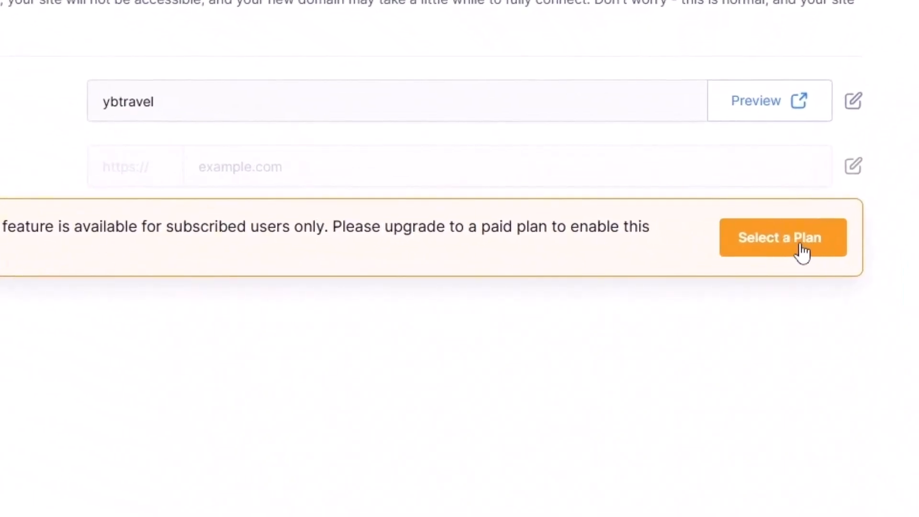
Step: Look over the subscription plans that enable a custom domain, then return to the Custom Domain page
left_click(799, 249)
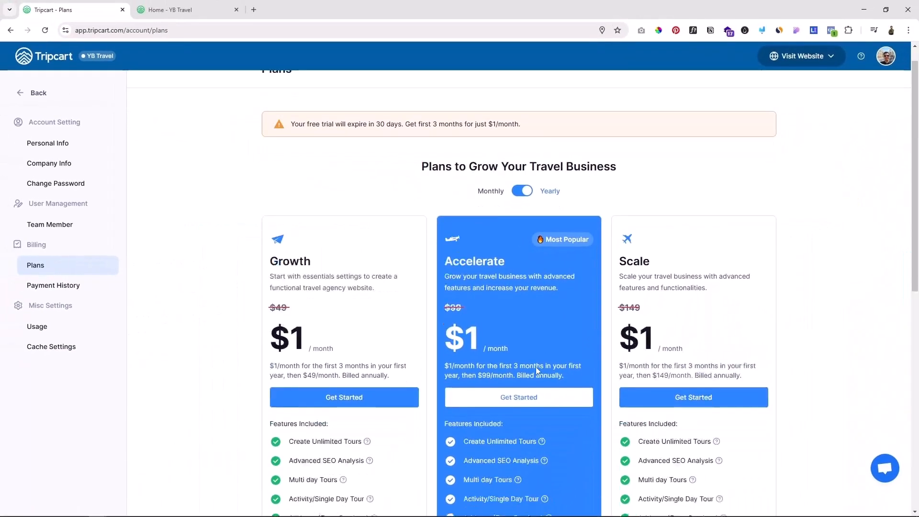
scroll(535, 367, "down", 3)
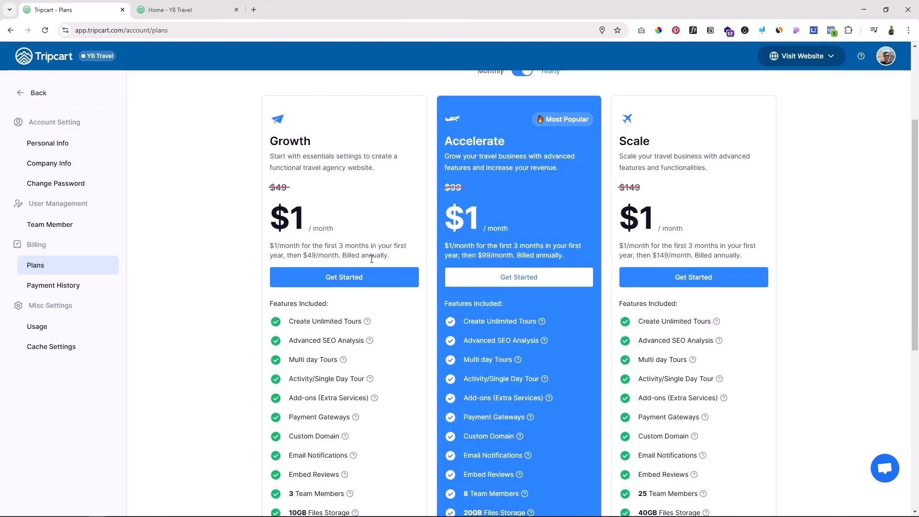
scroll(371, 258, "down", 3)
scroll(371, 262, "up", 5)
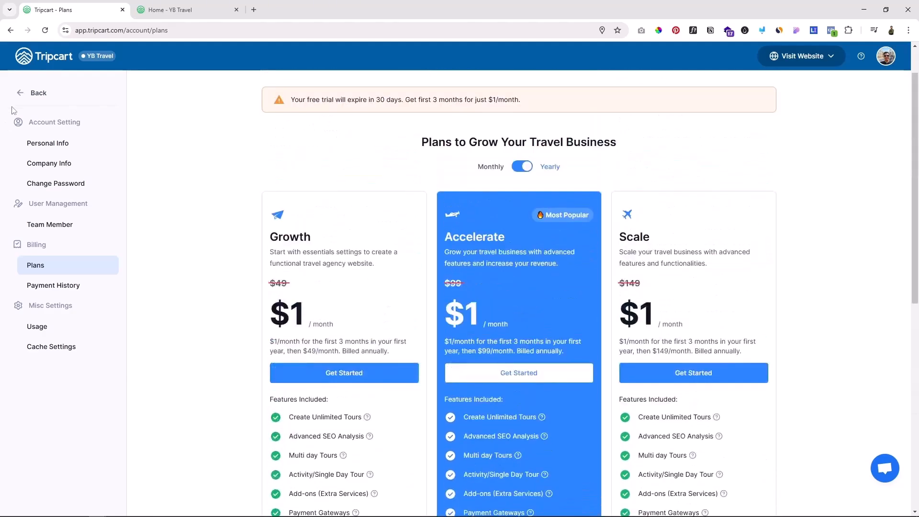
left_click(20, 93)
left_click(87, 327)
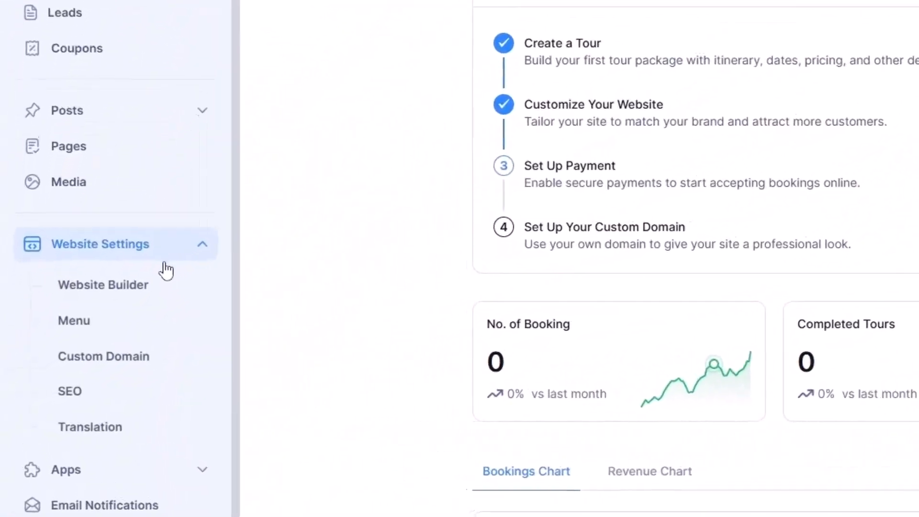
left_click(103, 360)
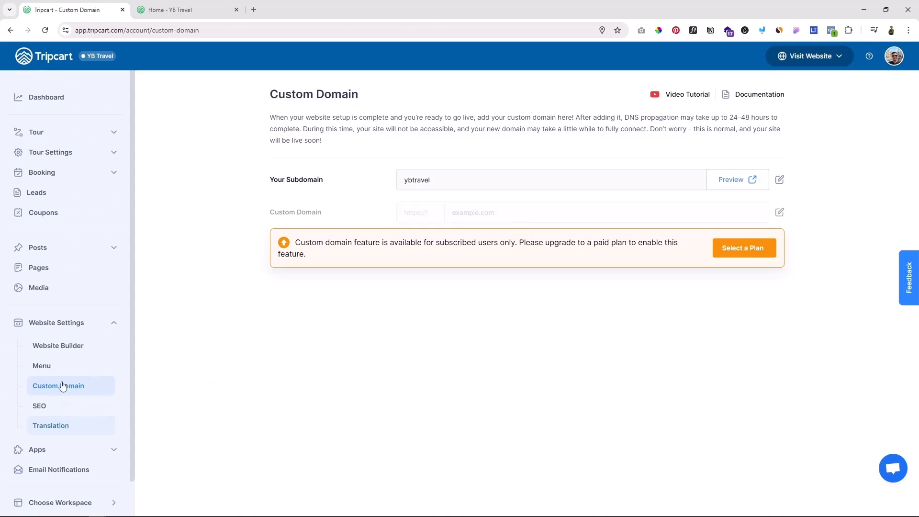
Step: Open the email notification settings and examine the subject line and tour name placeholder of the Booking Confirmation email
scroll(64, 402, "down", 1)
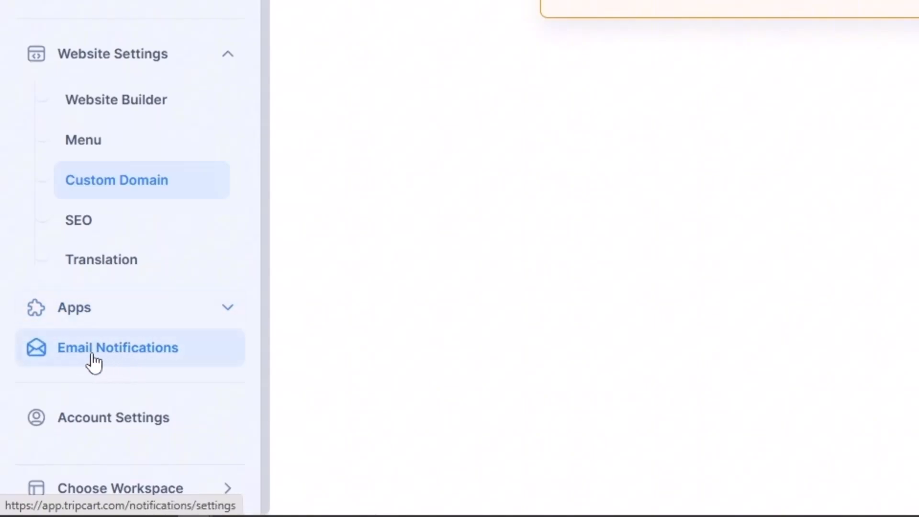
left_click(93, 358)
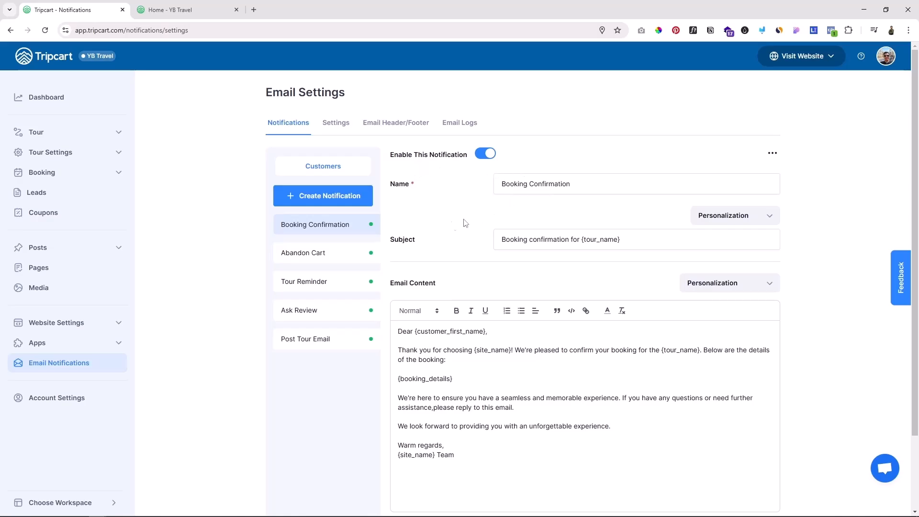
left_click_drag(502, 239, 611, 234)
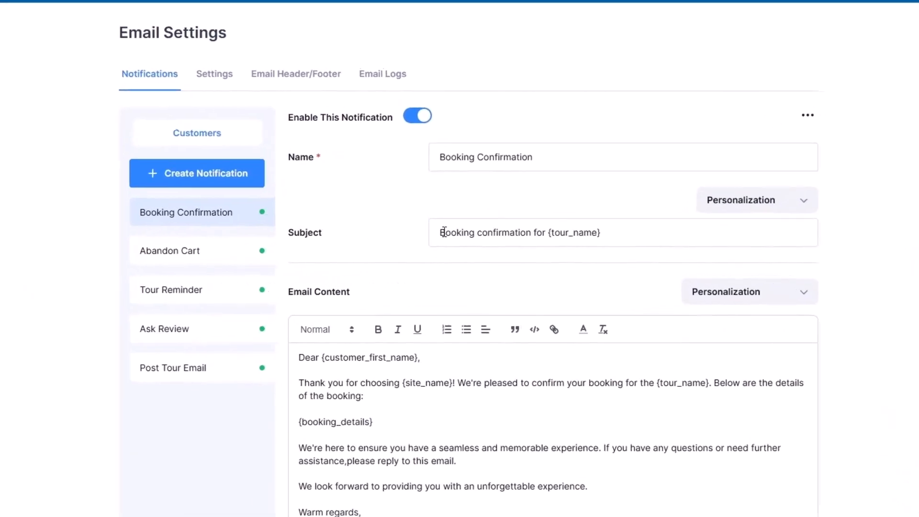
left_click(536, 228)
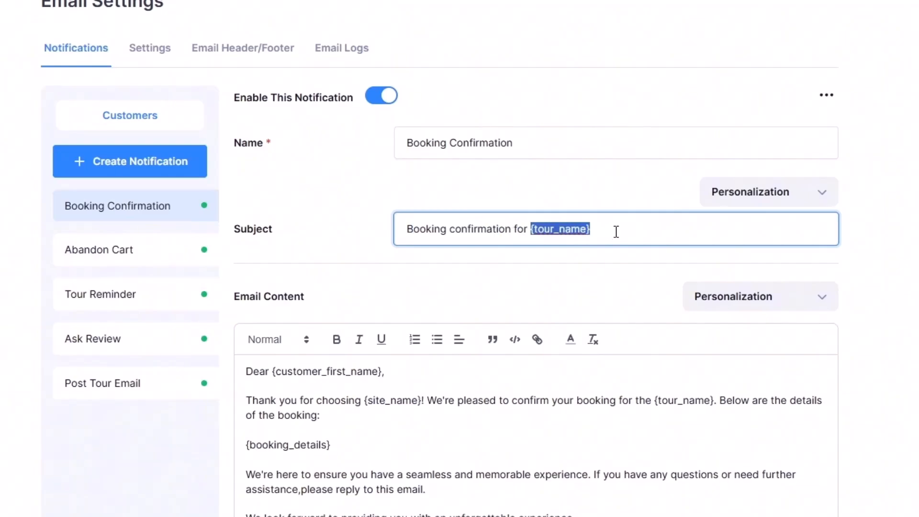
left_click(487, 229)
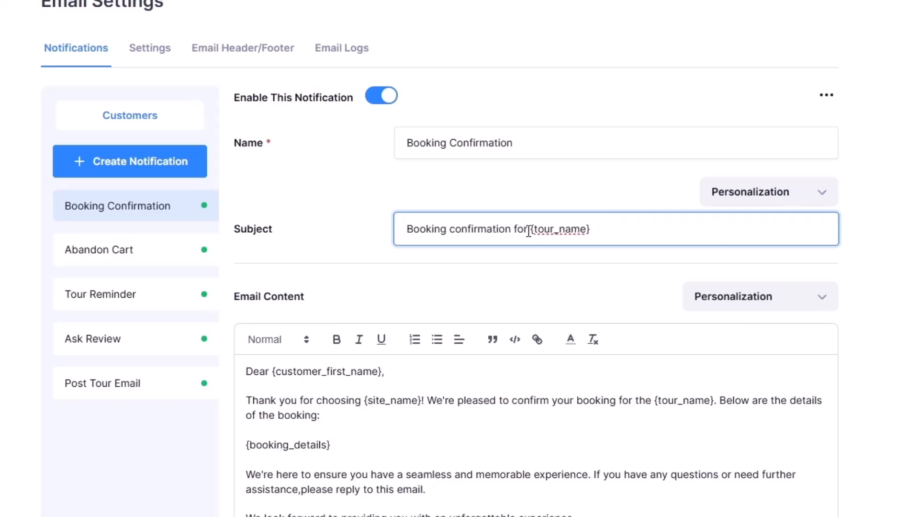
left_click_drag(528, 231, 405, 229)
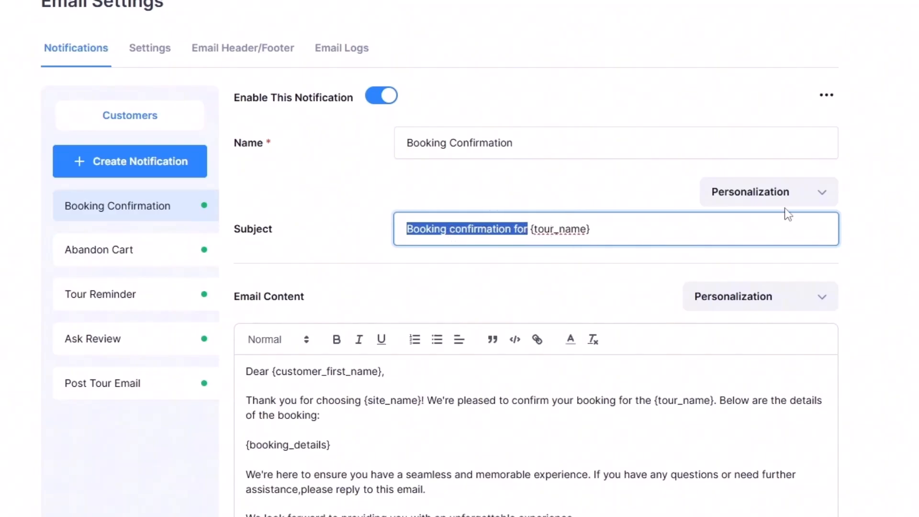
left_click(841, 223)
Step: Examine the Booking Confirmation email's greeting and the personalization placeholders available for its content
scroll(351, 294, "down", 3)
left_click(268, 248)
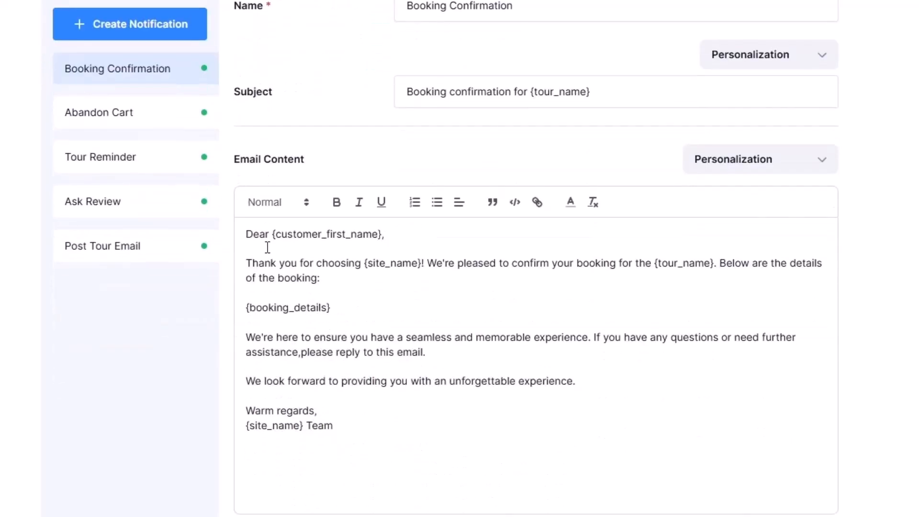
scroll(288, 254, "up", 2)
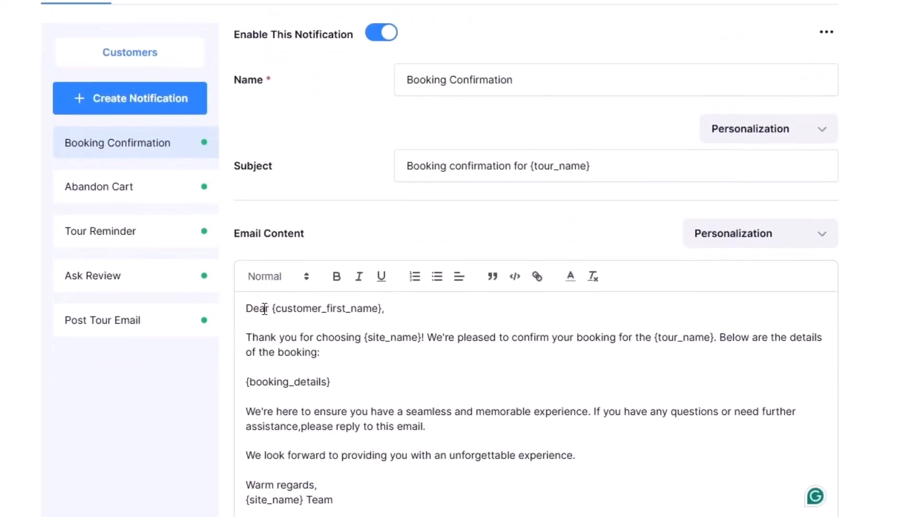
left_click_drag(273, 308, 387, 309)
left_click(399, 308)
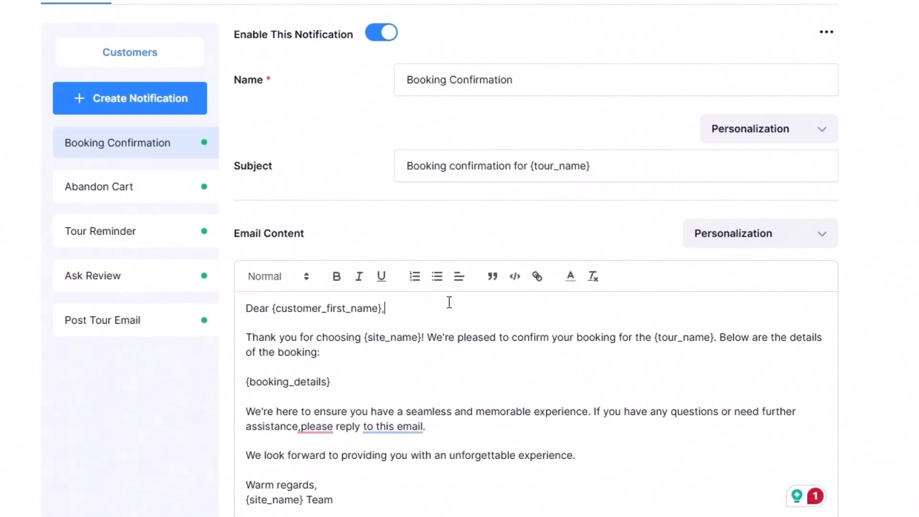
left_click(771, 240)
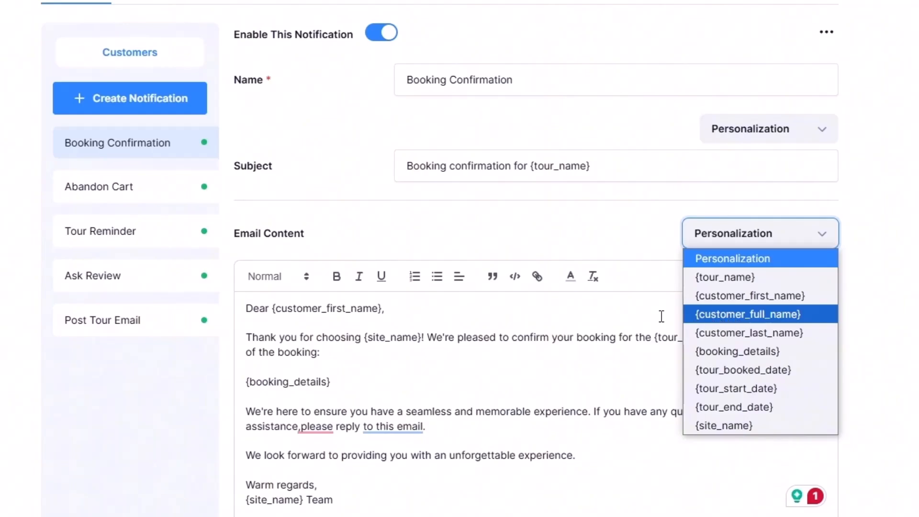
left_click(434, 320)
Step: Read how the customer first name and site name placeholders are used in the Booking Confirmation email body
left_click_drag(271, 308, 480, 319)
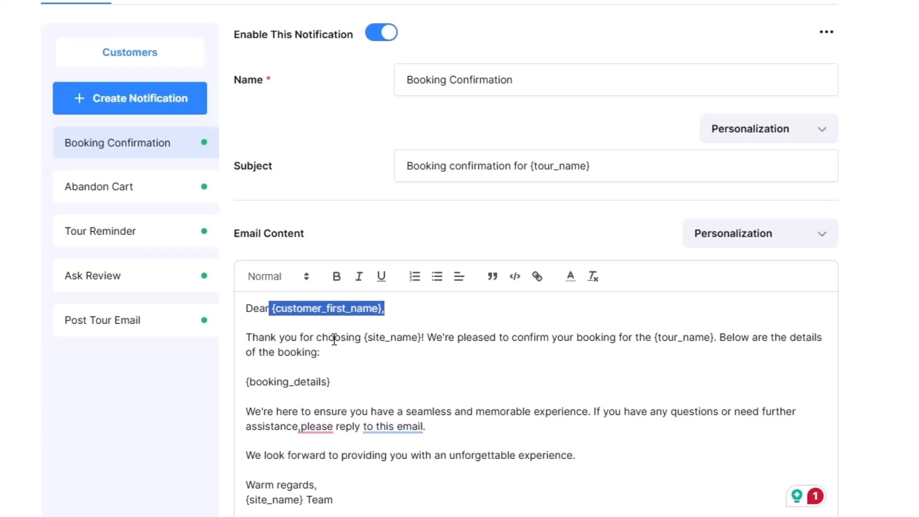
left_click_drag(366, 337, 422, 338)
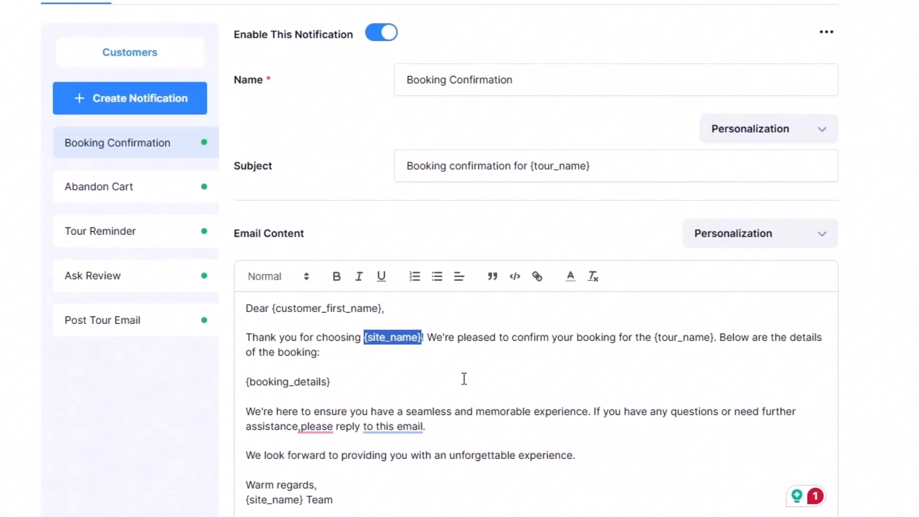
left_click(387, 306)
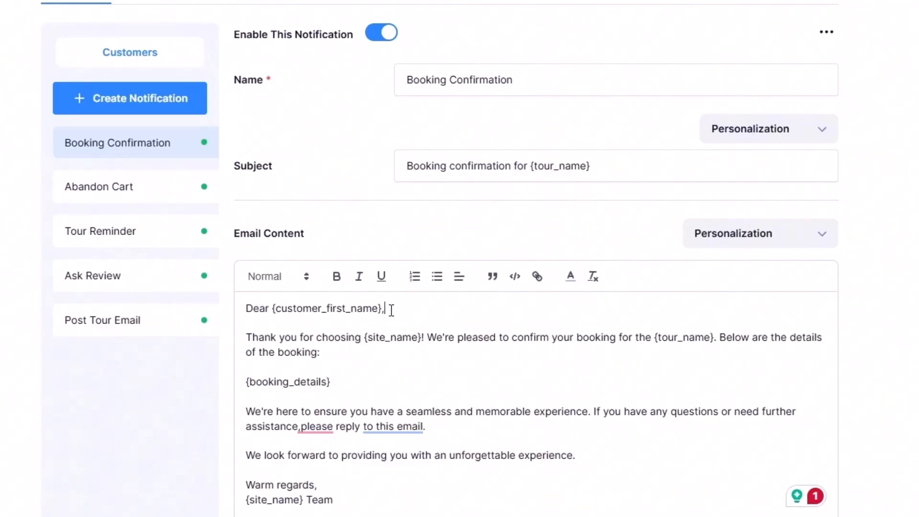
left_click_drag(383, 310, 379, 310)
left_click_drag(272, 309, 382, 306)
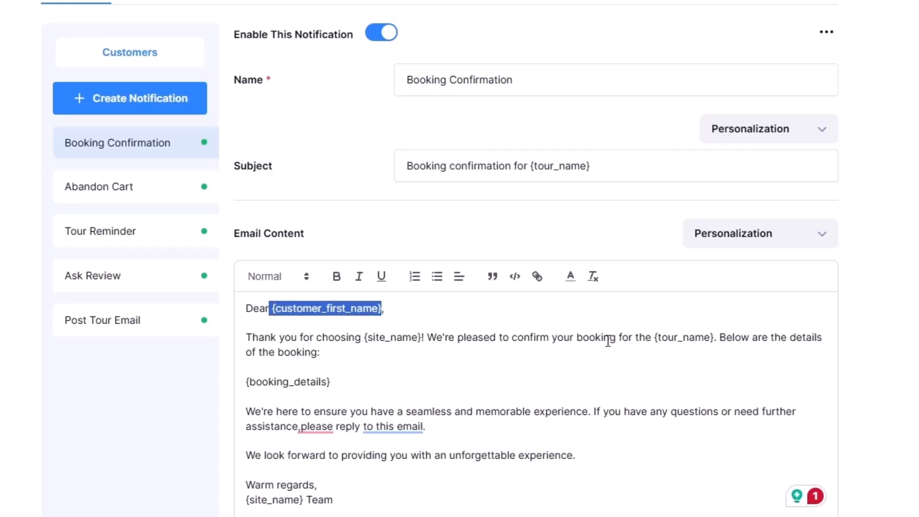
left_click(350, 338)
left_click_drag(273, 309, 392, 317)
left_click(411, 309)
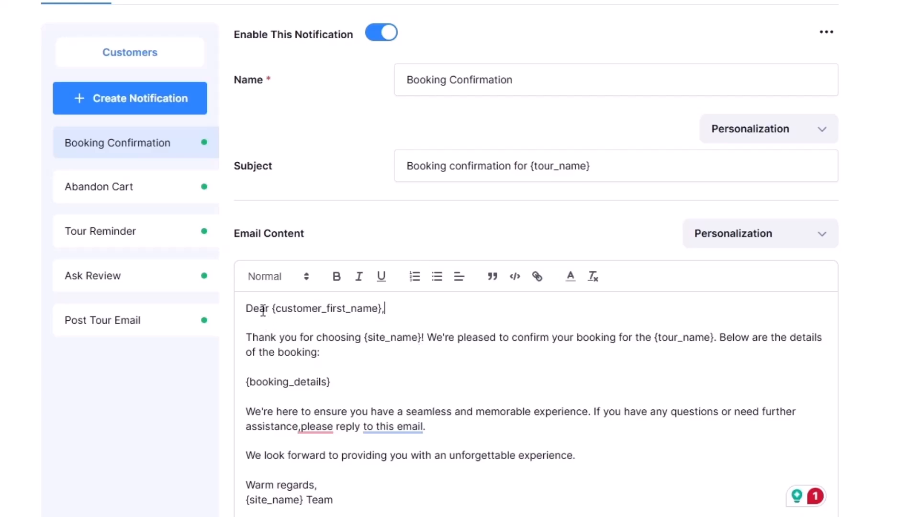
left_click_drag(364, 340, 417, 337)
left_click_drag(442, 337, 568, 346)
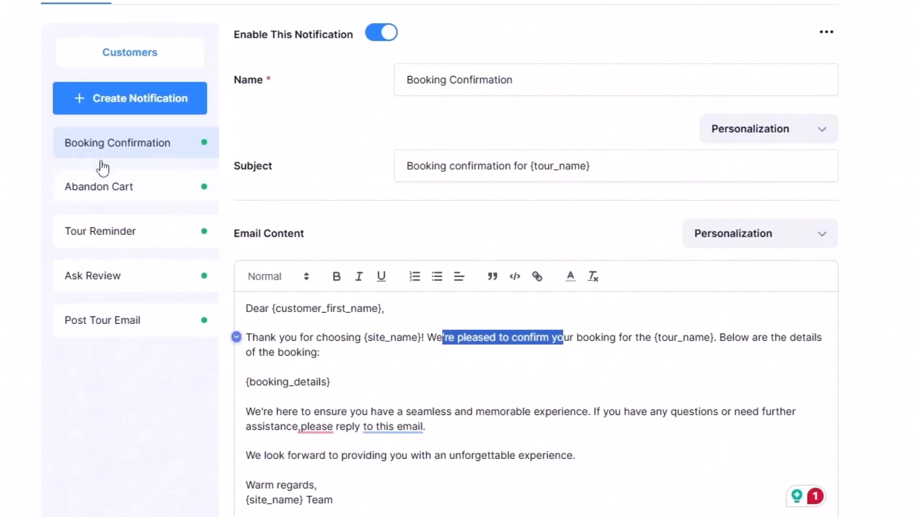
Step: Open the Abandon Cart notification and review its subject line
left_click(117, 193)
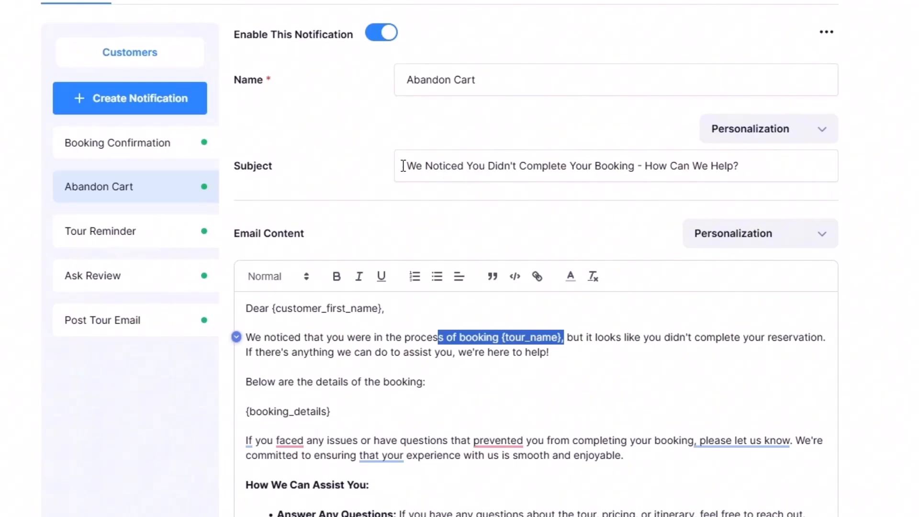
left_click_drag(410, 165, 524, 169)
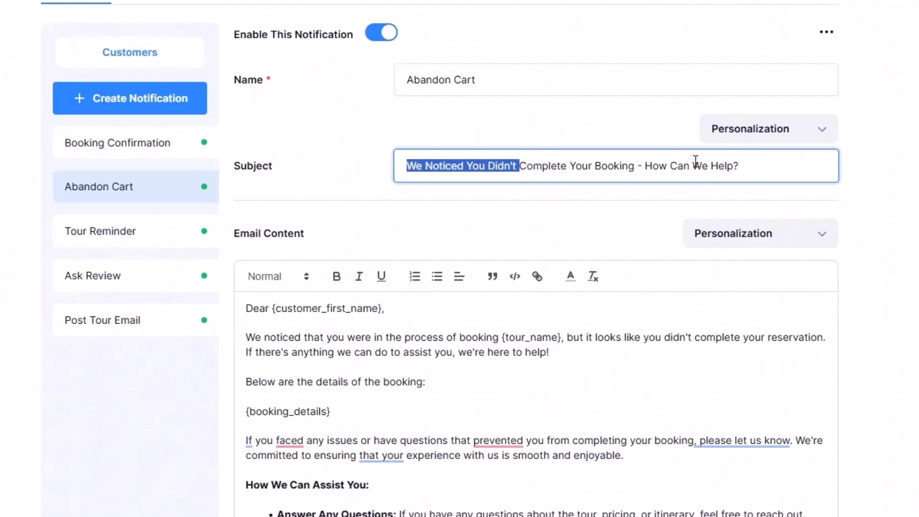
left_click(648, 164)
left_click_drag(749, 165, 375, 179)
Step: Read through the Abandon Cart email's content, including the booking details placeholder
scroll(267, 351, "down", 3)
left_click(266, 188)
left_click_drag(266, 188, 352, 499)
scroll(338, 421, "up", 3)
left_click(338, 421)
scroll(345, 402, "up", 1)
left_click_drag(338, 411, 327, 412)
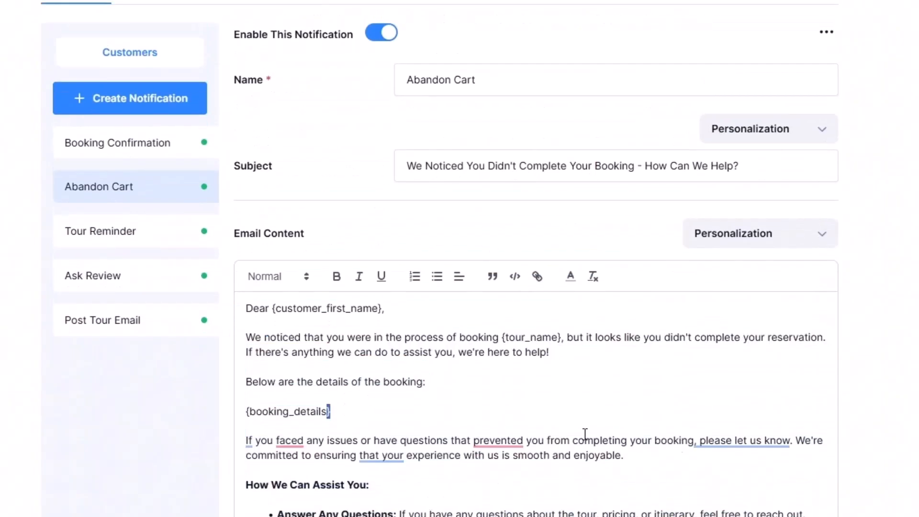
left_click(383, 413)
scroll(488, 396, "down", 3)
scroll(491, 378, "up", 3)
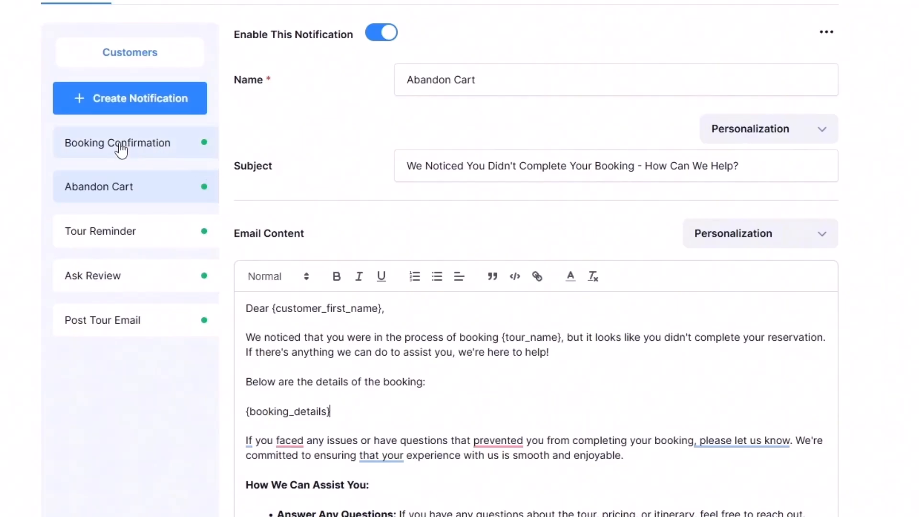
Step: Look through the Booking Confirmation, Abandon Cart, Tour Reminder and Ask Review notifications in turn
left_click(130, 154)
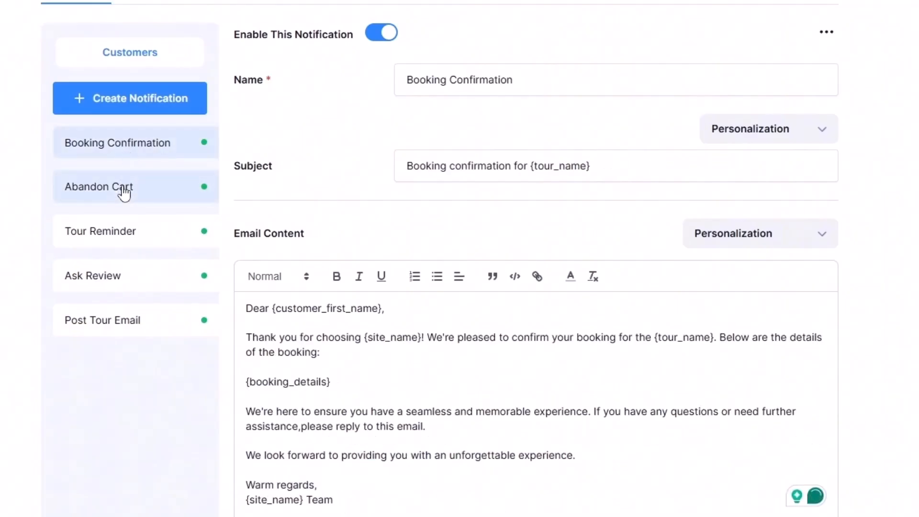
left_click(123, 194)
left_click(119, 233)
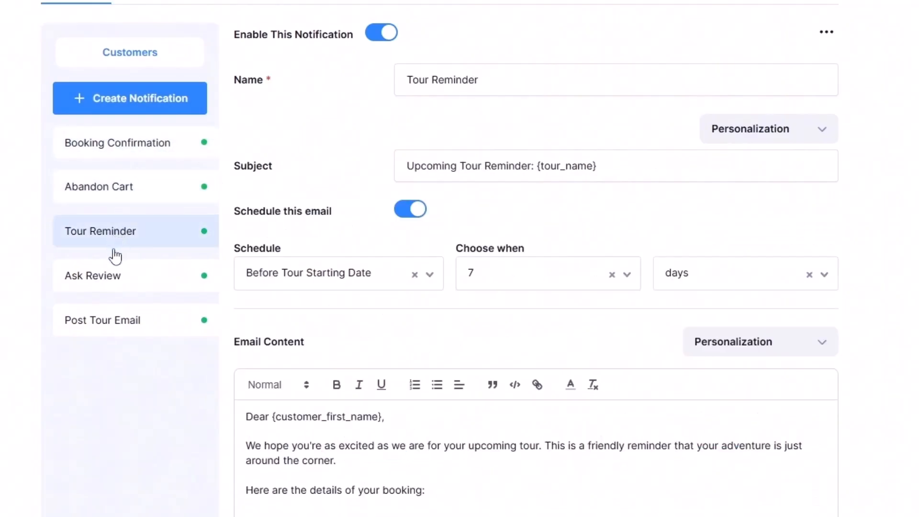
left_click(109, 282)
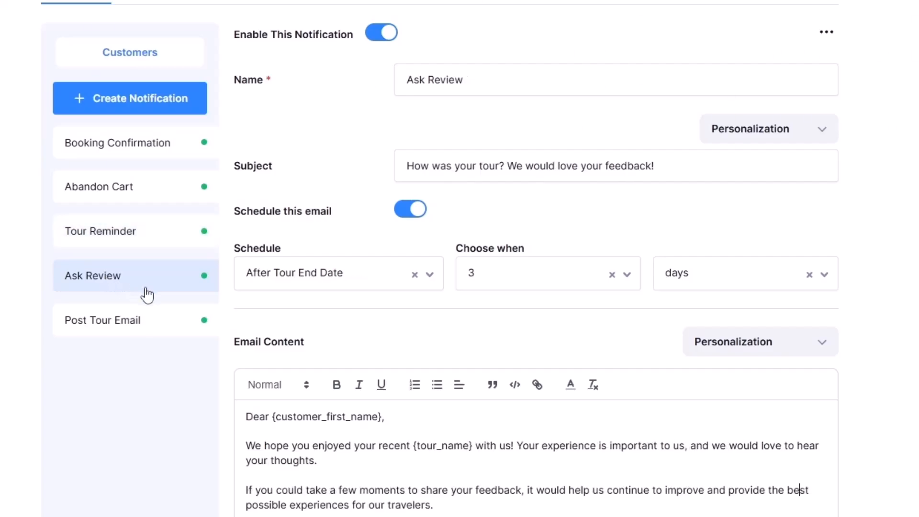
Step: Open the Post Tour Email notification and check its schedule settings and the available time units
left_click(118, 329)
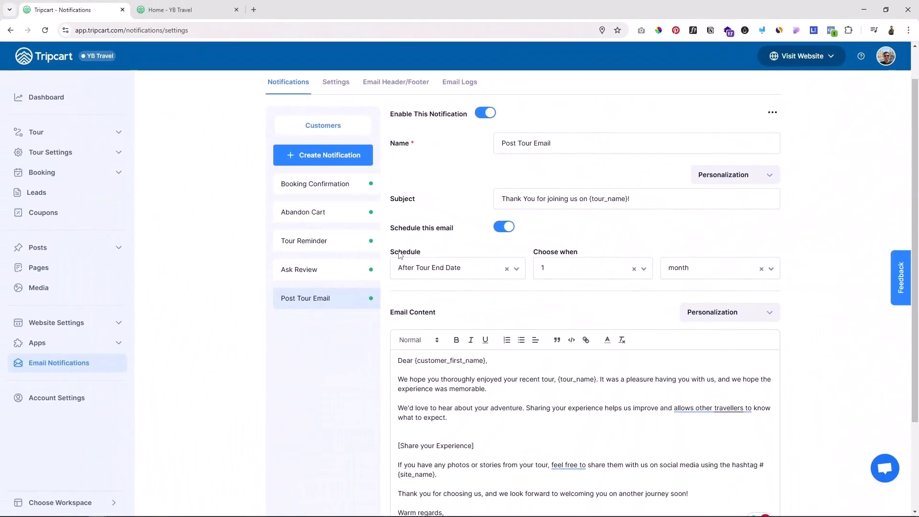
left_click_drag(397, 253, 413, 253)
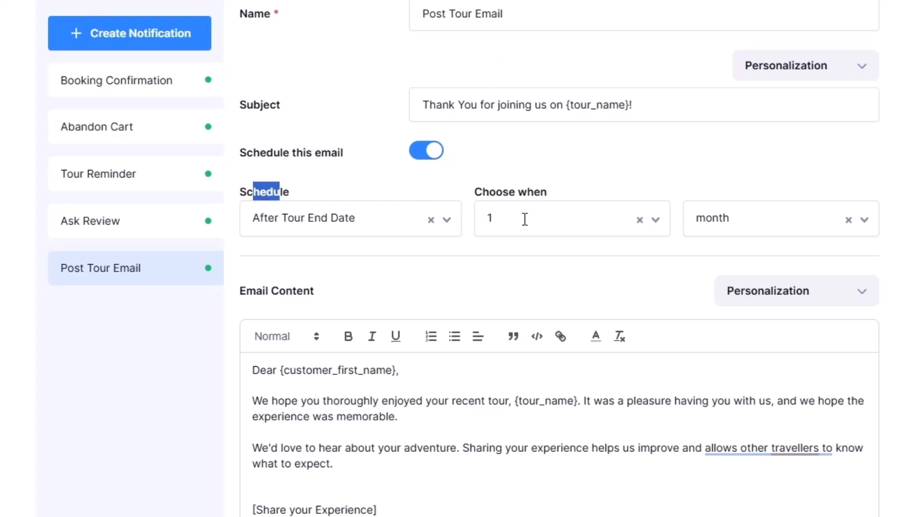
left_click(750, 217)
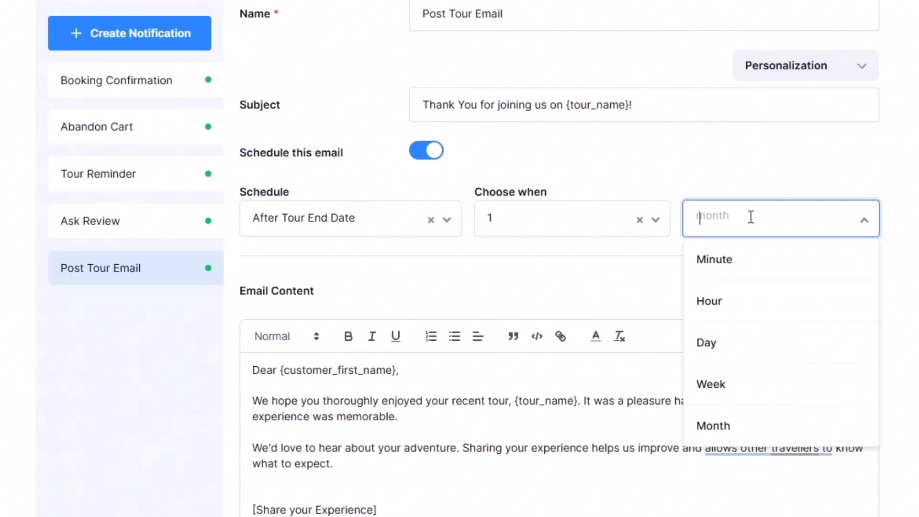
left_click(622, 268)
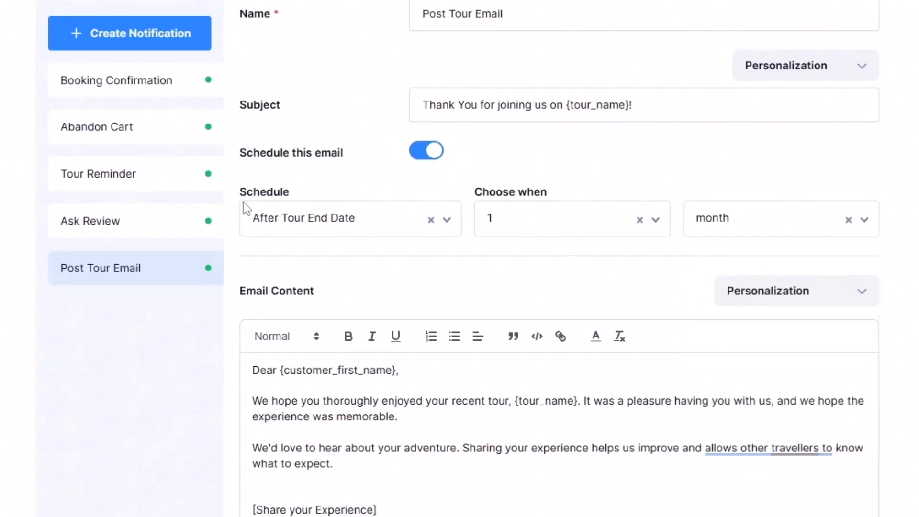
Step: Open the Ask Review notification and schedule it for 1 Day after the tour end date
left_click(127, 221)
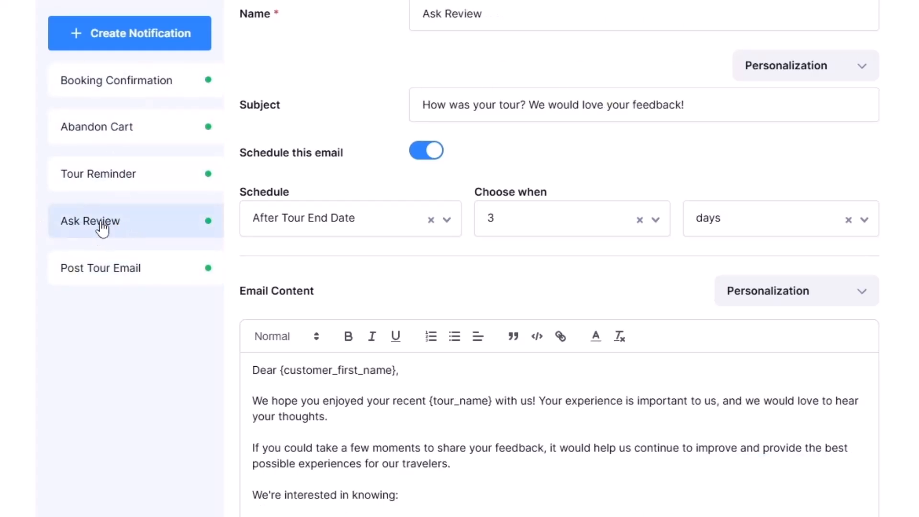
left_click(297, 222)
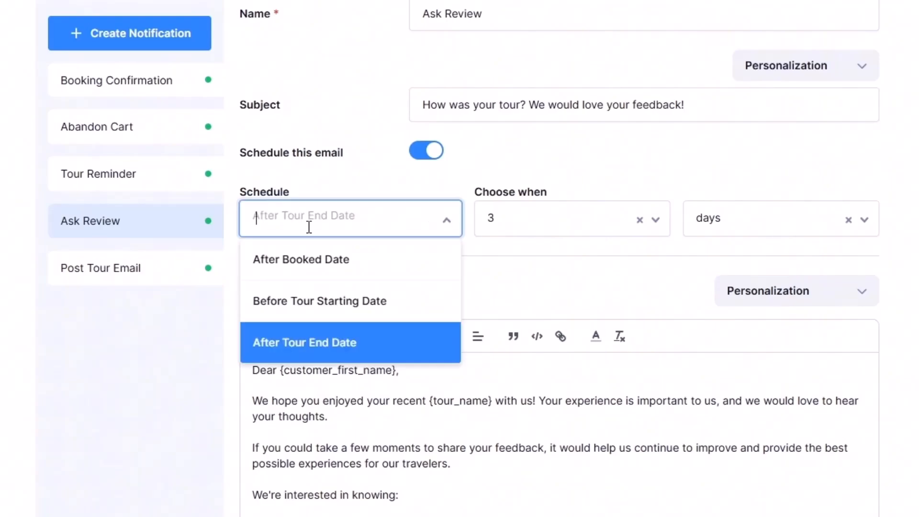
left_click(363, 351)
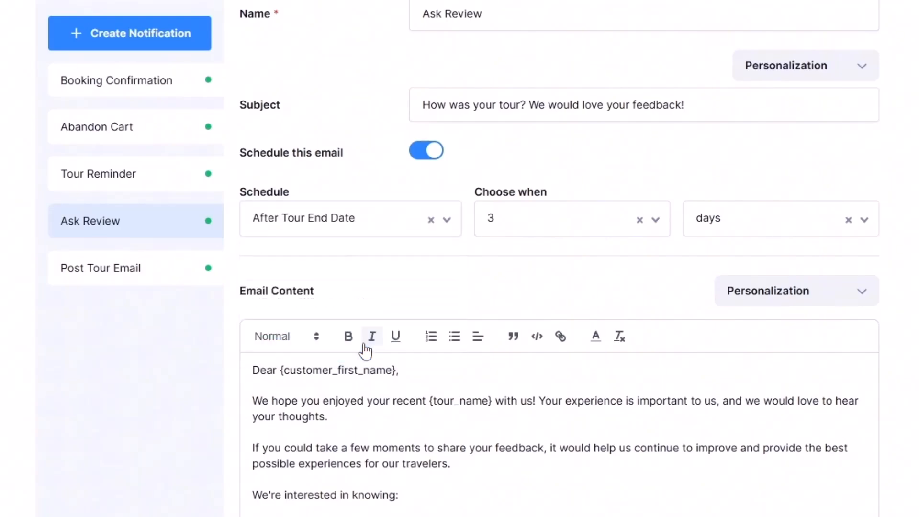
left_click(512, 217)
left_click(512, 344)
left_click(746, 217)
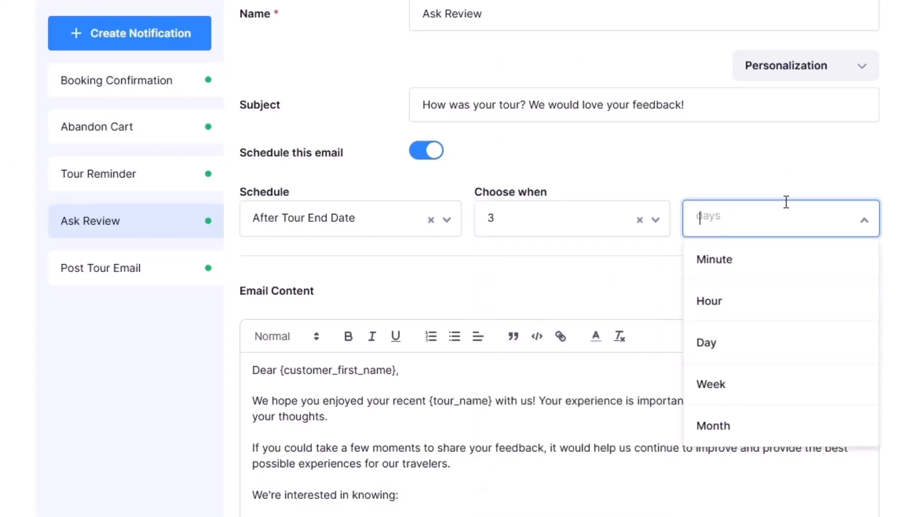
left_click(755, 348)
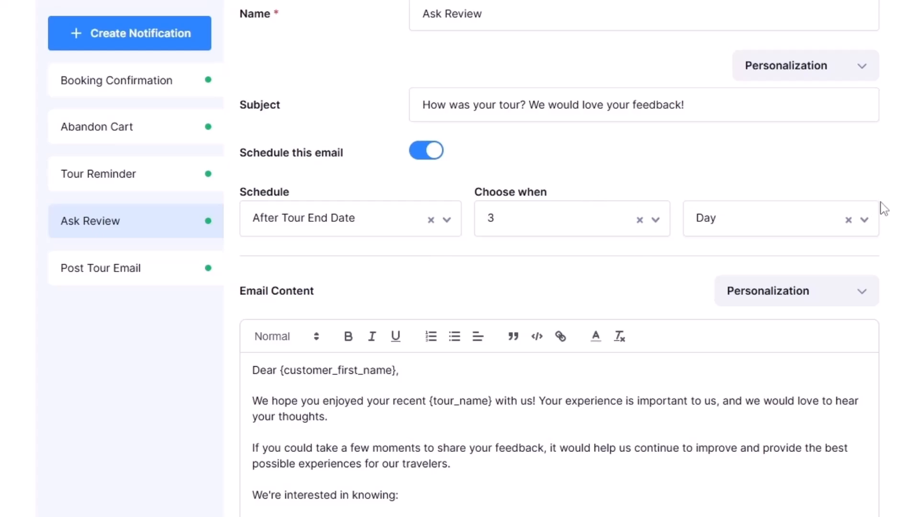
left_click(775, 208)
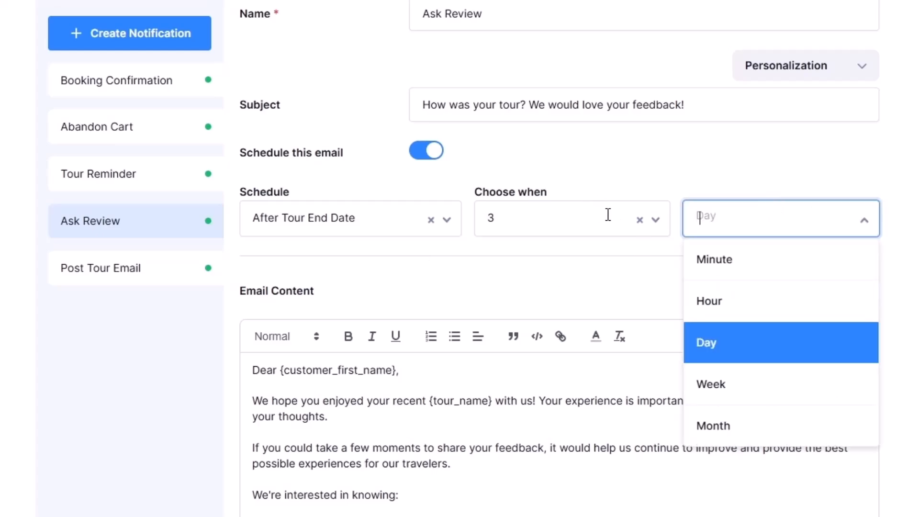
left_click(543, 215)
left_click(515, 262)
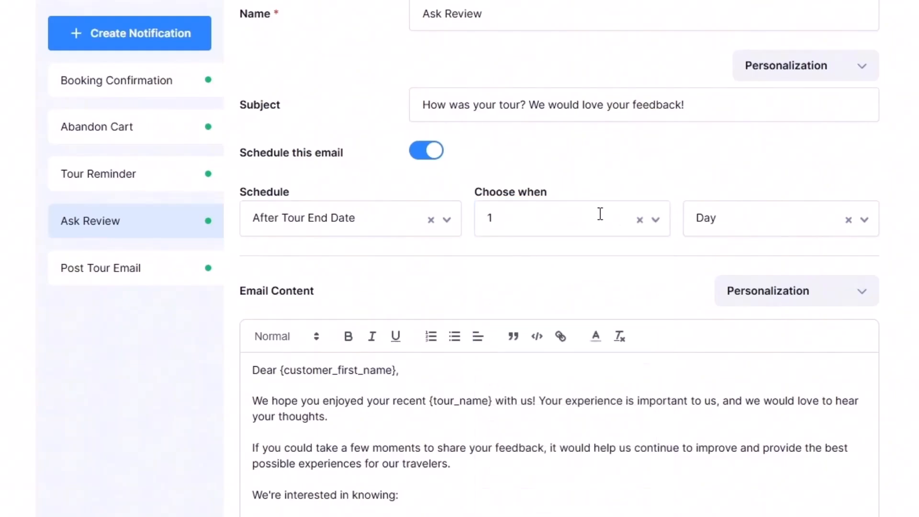
Step: Check the Tour Reminder's schedule and start a blank customer notification to look at its name, subject and schedule options
left_click(127, 182)
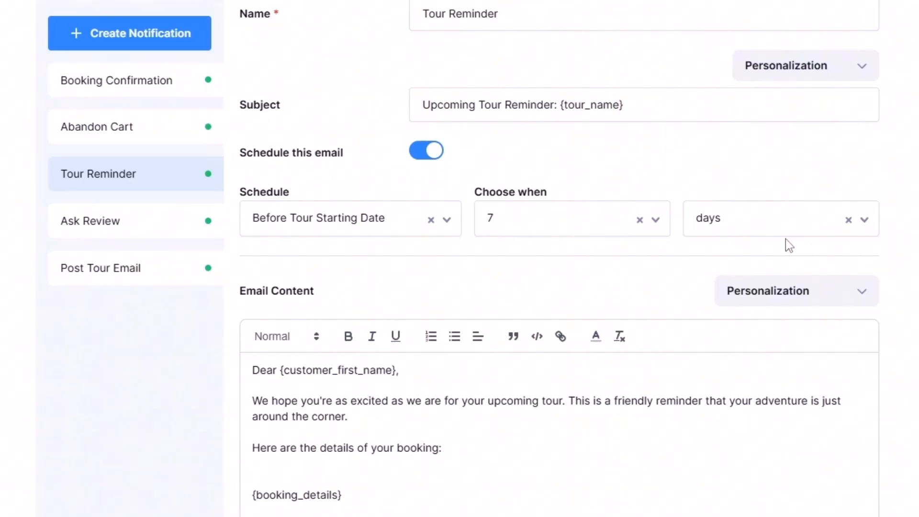
scroll(756, 215, "up", 1)
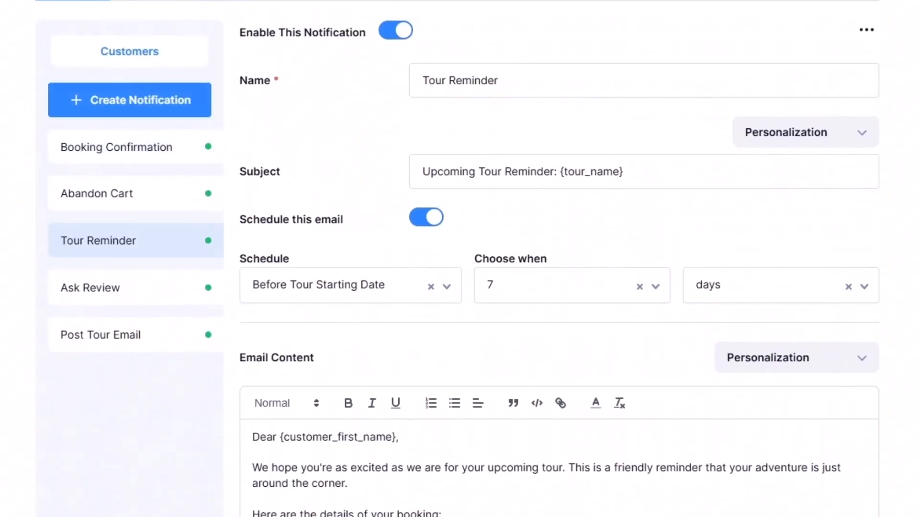
left_click(146, 104)
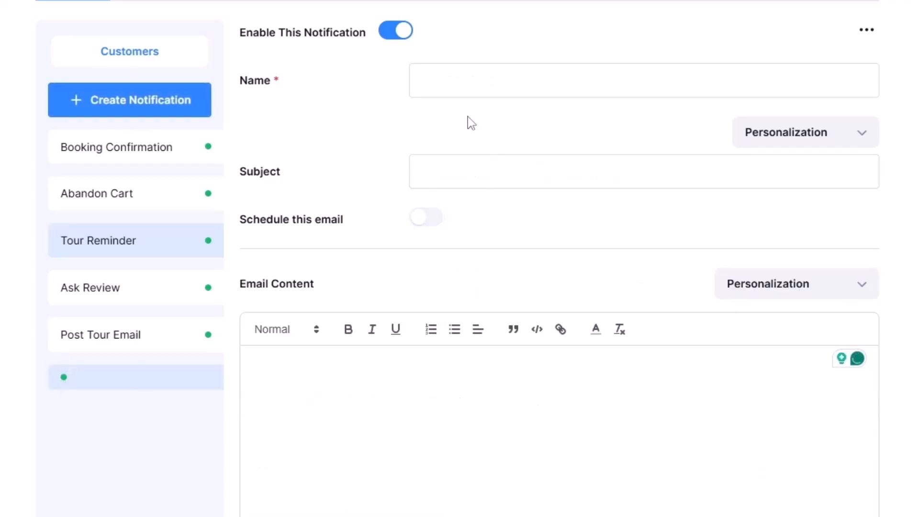
left_click(440, 87)
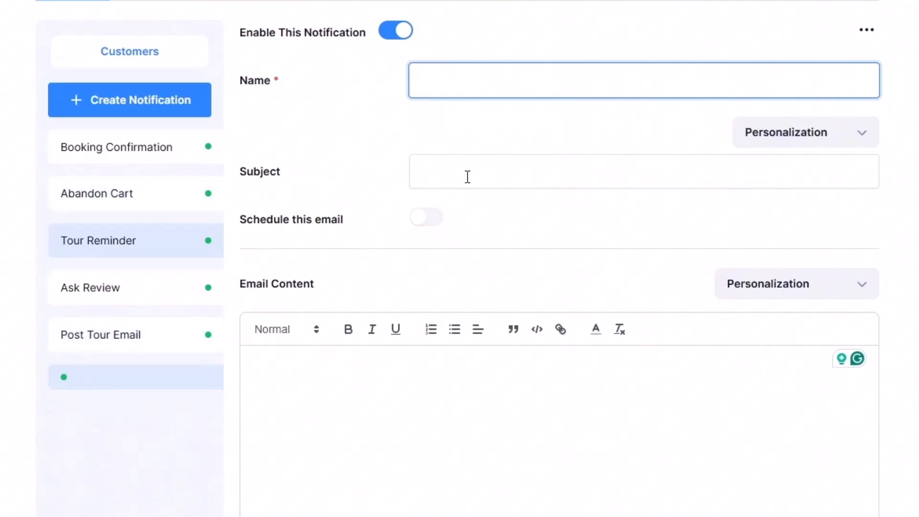
left_click(417, 223)
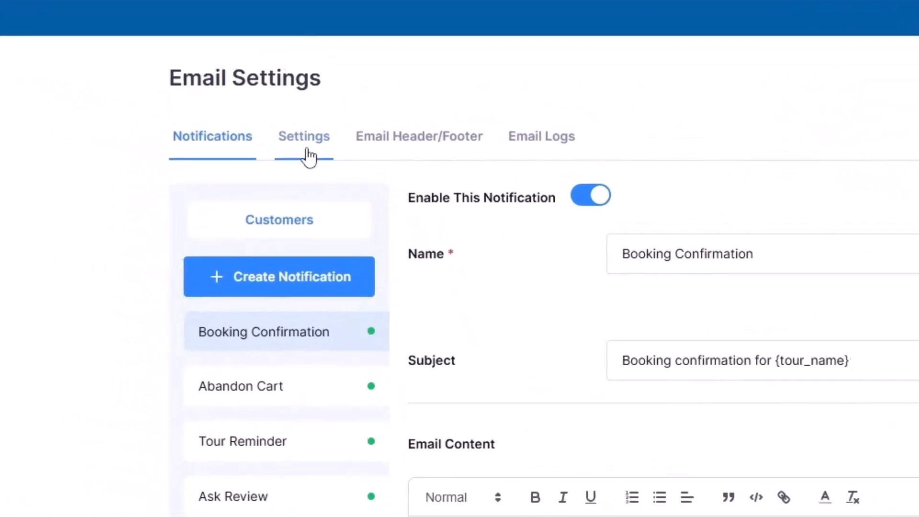
Step: Open the email delivery settings and review the SMTP provider and the sender's From Name
left_click(300, 152)
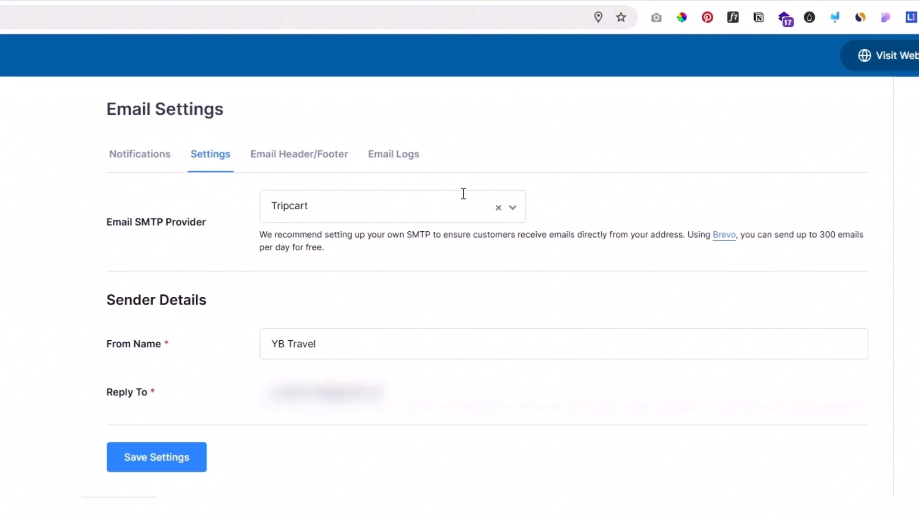
left_click_drag(167, 304, 198, 300)
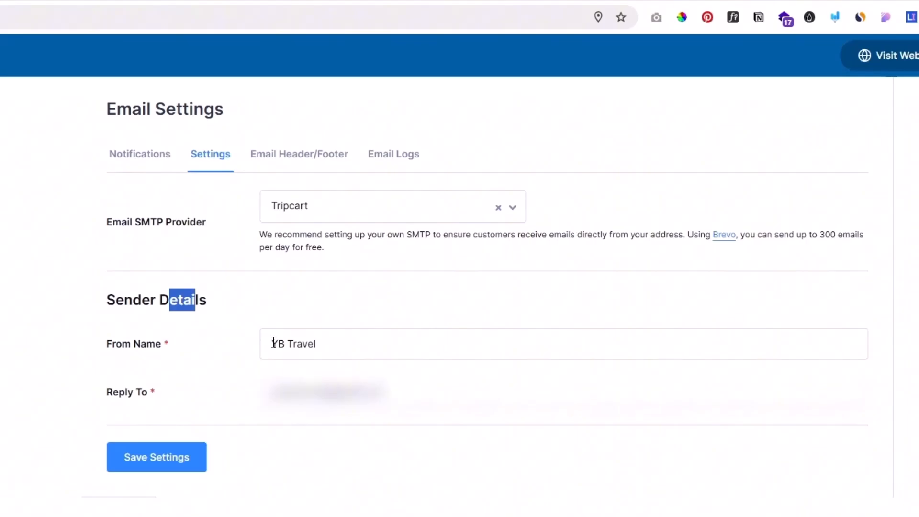
left_click_drag(333, 339, 256, 343)
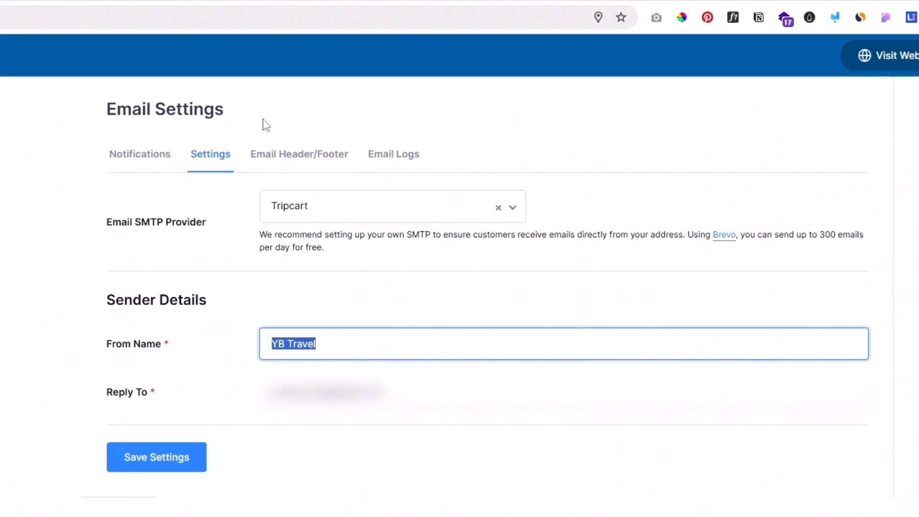
Step: Review the email header image and footer text settings, and open the email logs
left_click(299, 160)
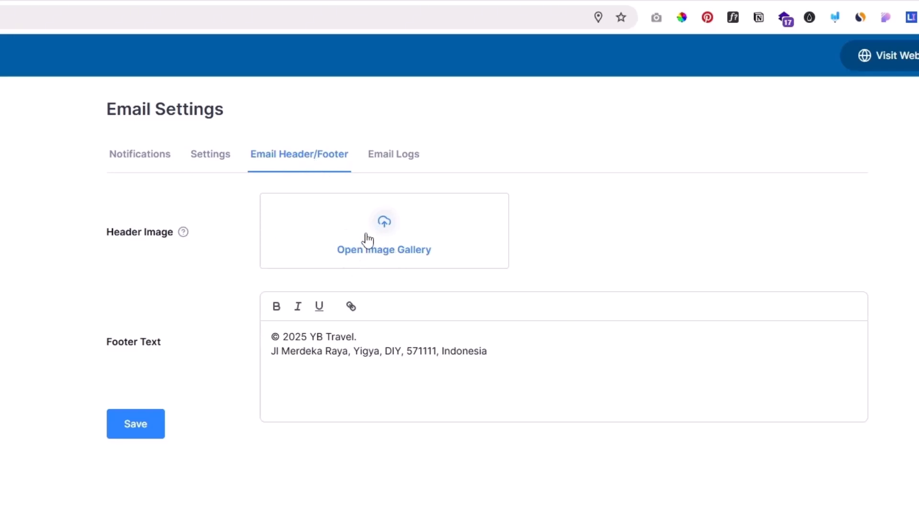
left_click(383, 352)
left_click_drag(506, 350, 267, 334)
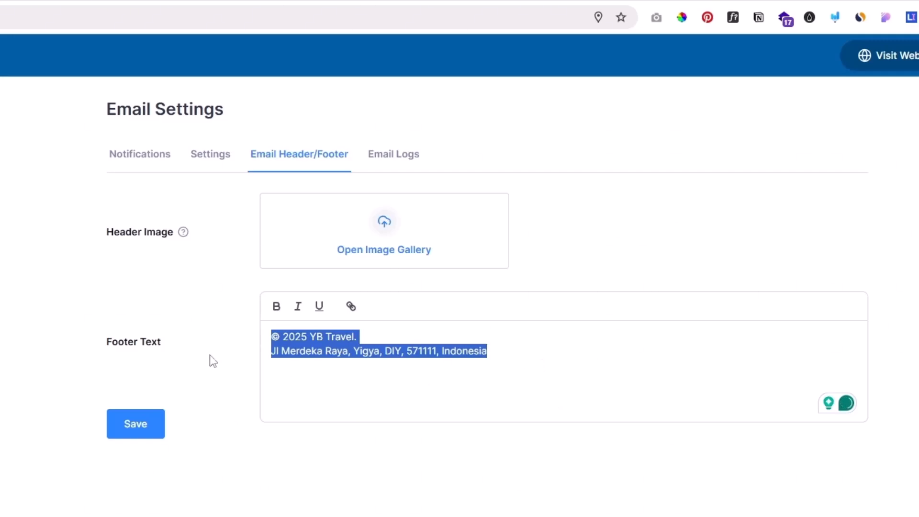
left_click(395, 159)
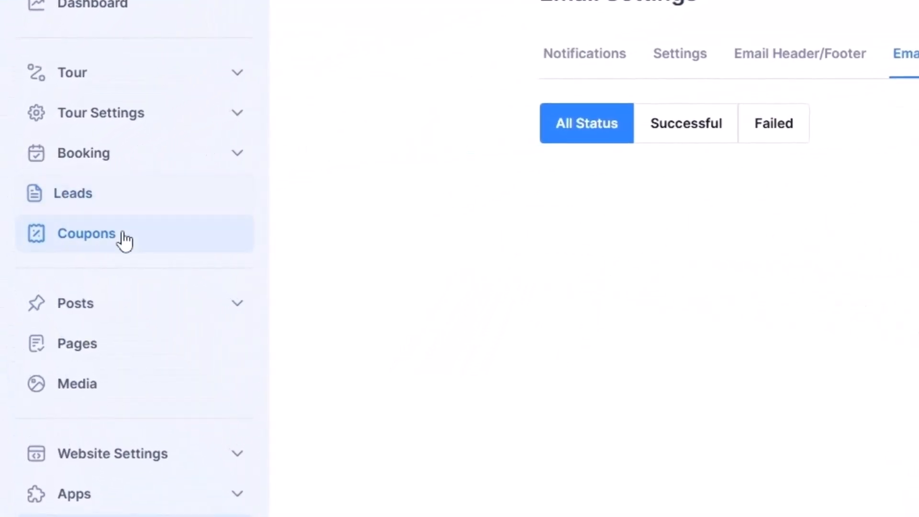
Step: Start a new coupon named "Kupon Awal Tahun" with the code AWALTAHUN25
left_click(102, 238)
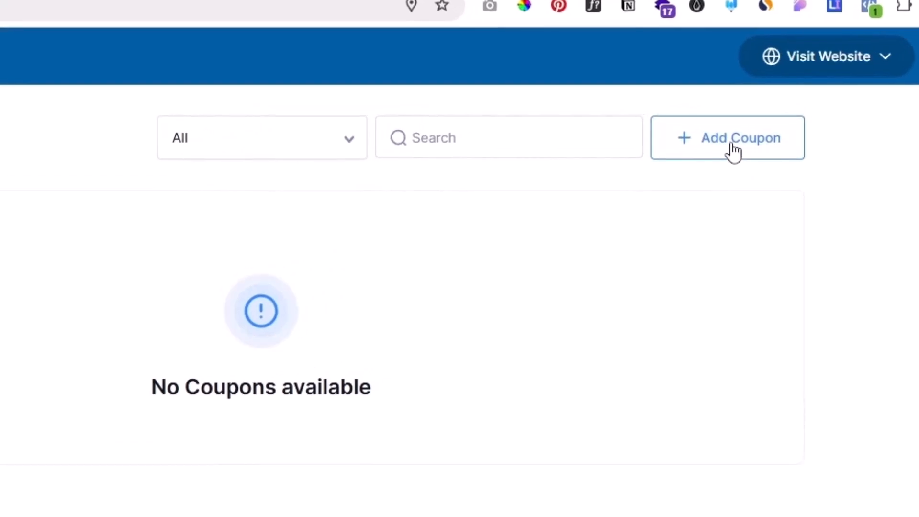
left_click(733, 152)
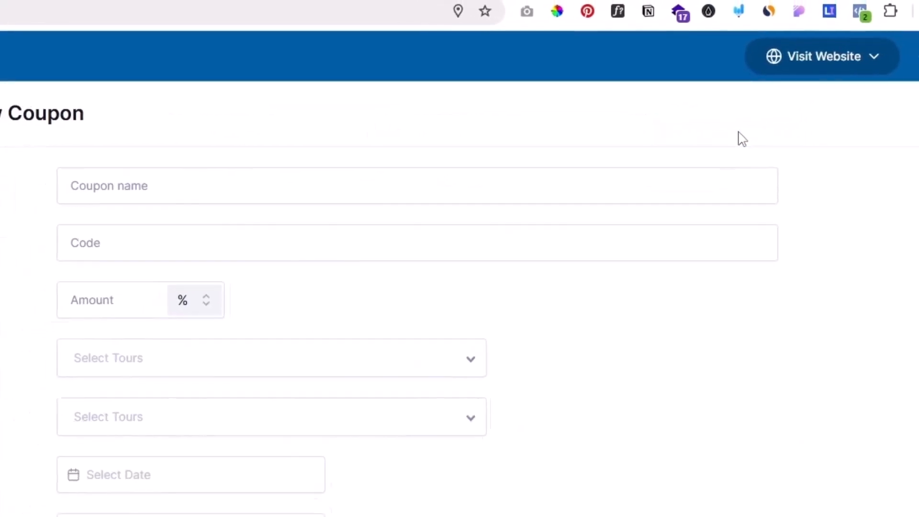
left_click(415, 129)
type("Kupon Awal Tahun")
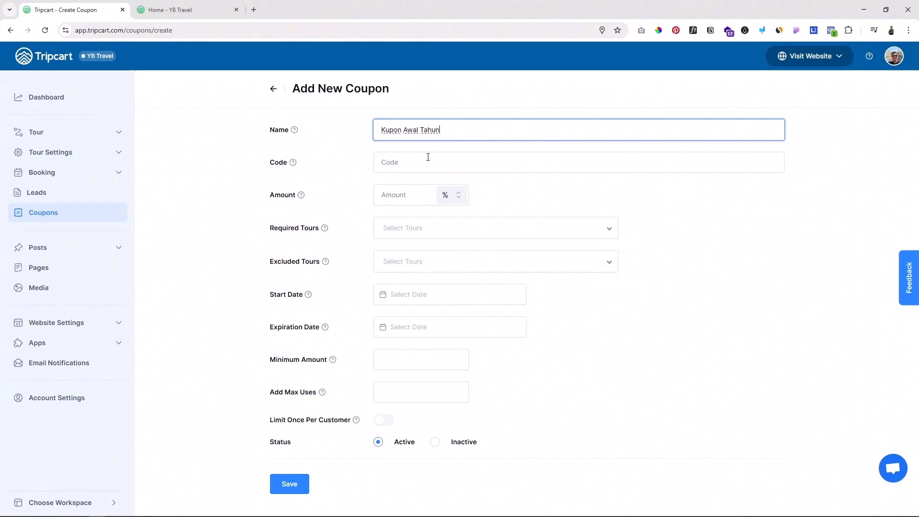
left_click(395, 164)
type("AWALTAHUN25")
left_click(827, 287)
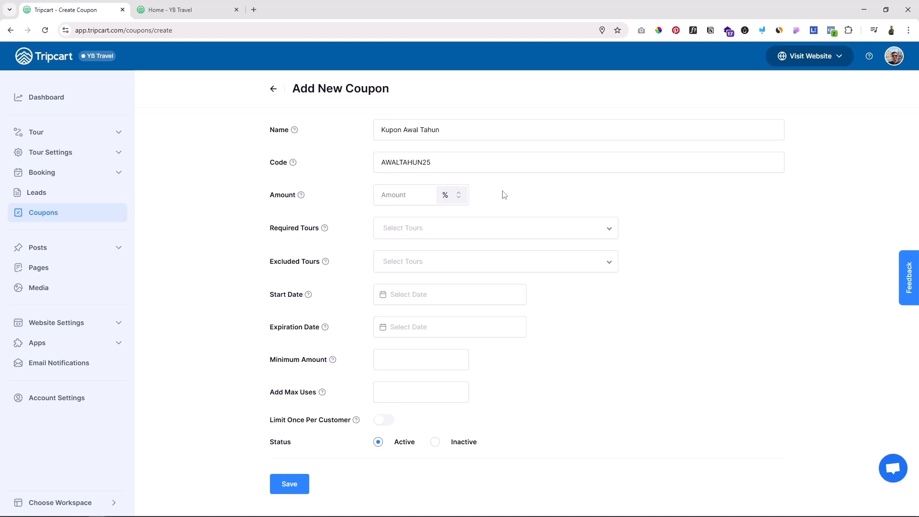
Step: Set the coupon's discount amount to 25 with % as the unit, checking the available unit options
left_click(404, 195)
type("25")
left_click(445, 198)
left_click(445, 198)
left_click(449, 199)
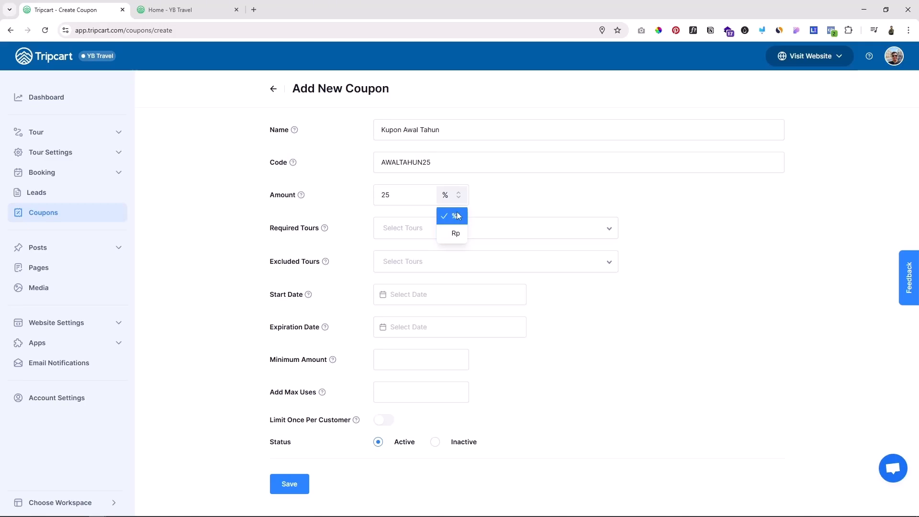
left_click(505, 200)
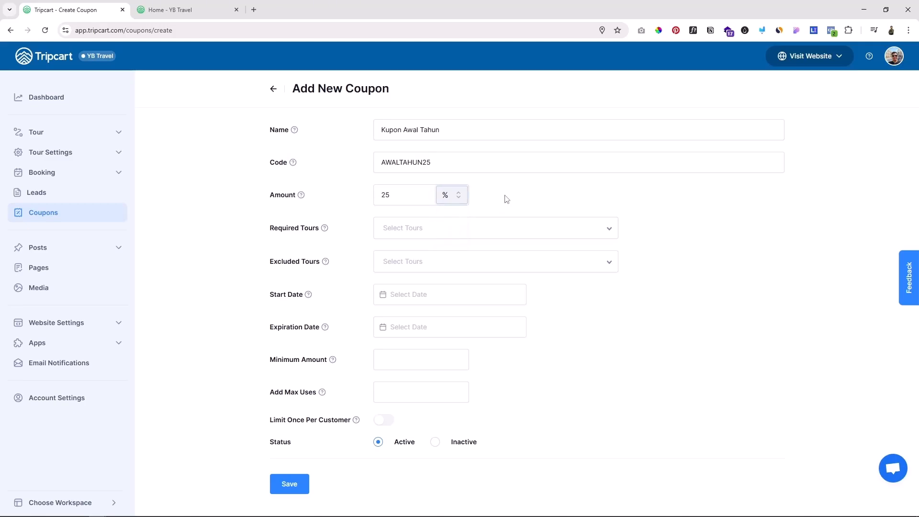
left_click(448, 200)
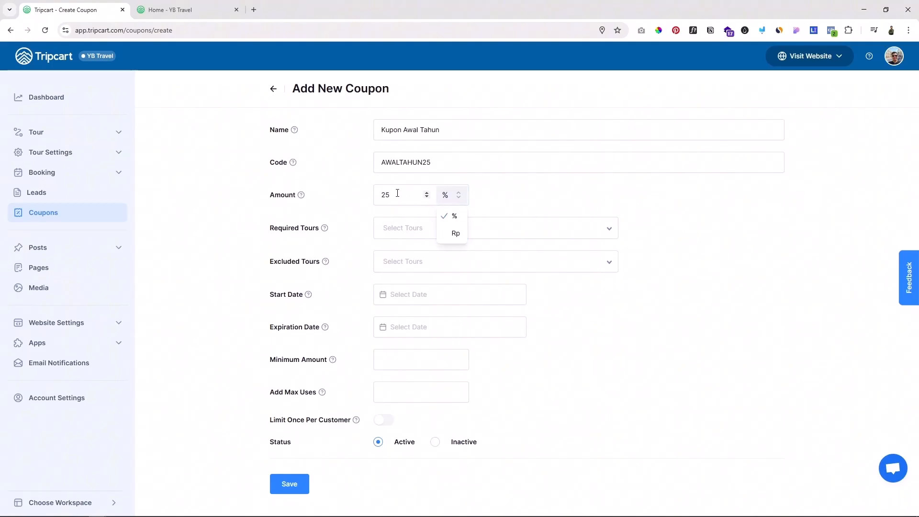
left_click(638, 202)
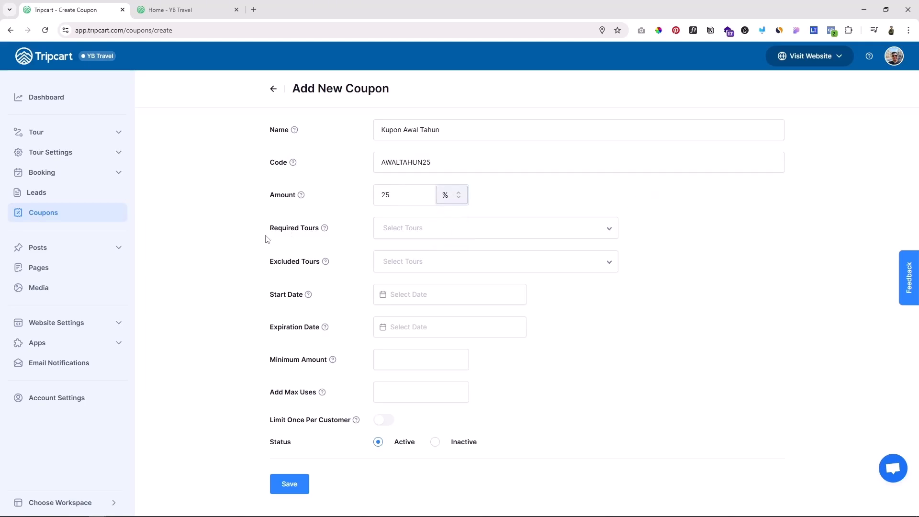
Step: Check which tours can be chosen as required for the coupon code, leaving the selection empty
left_click(409, 228)
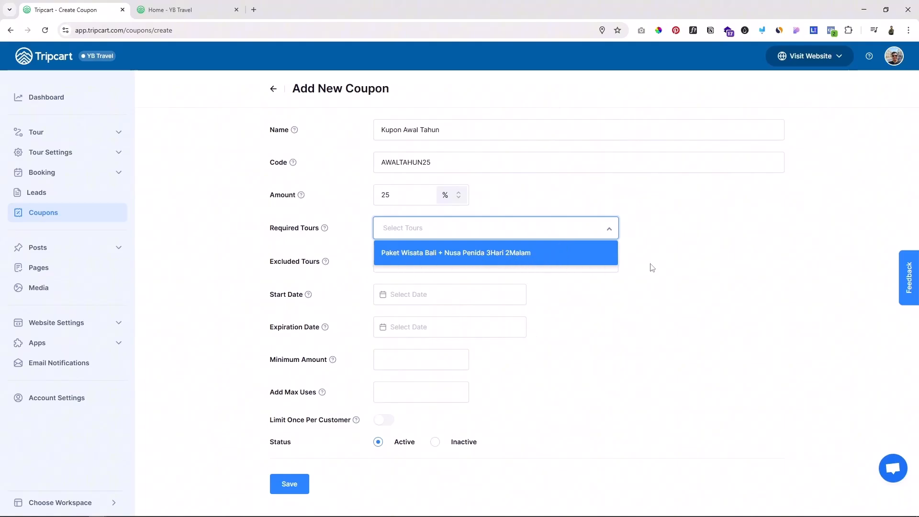
left_click(694, 258)
left_click_drag(445, 162, 351, 167)
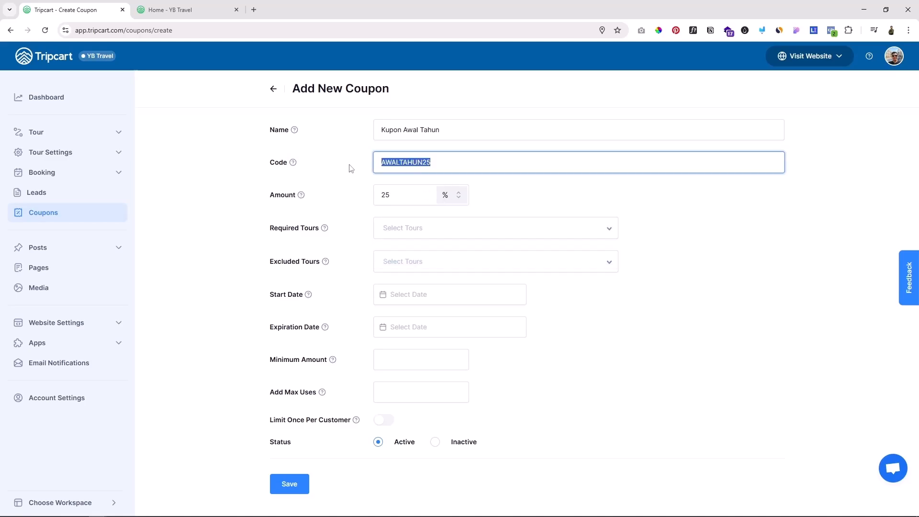
left_click(763, 242)
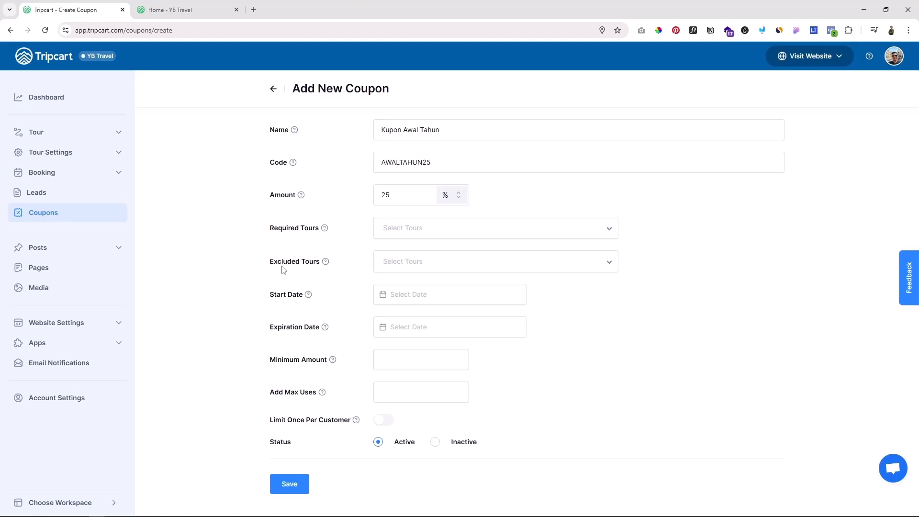
Step: Try adding "Paket Wisata Bali + Nusa Penida 3Hari 2Malam" to the coupon's excluded tours, and remove it again
left_click_drag(281, 267, 295, 266)
double_click(445, 163)
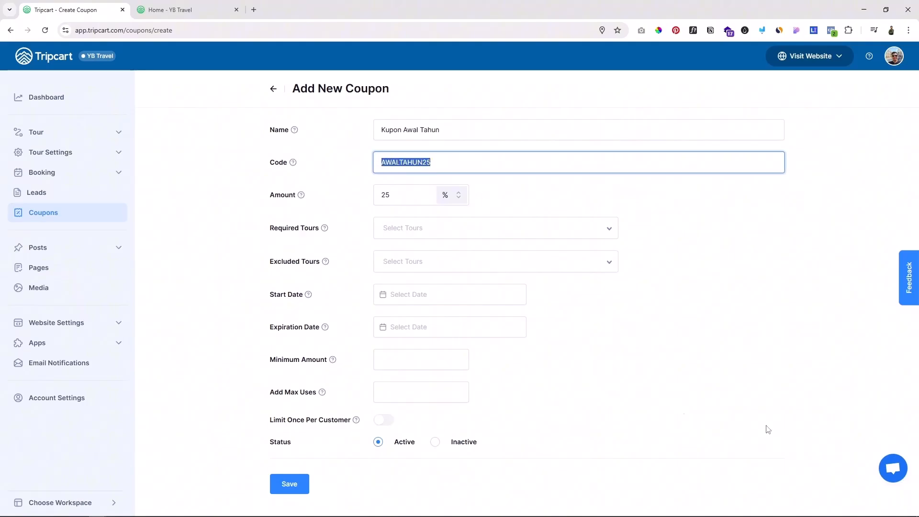
left_click(581, 259)
left_click(499, 289)
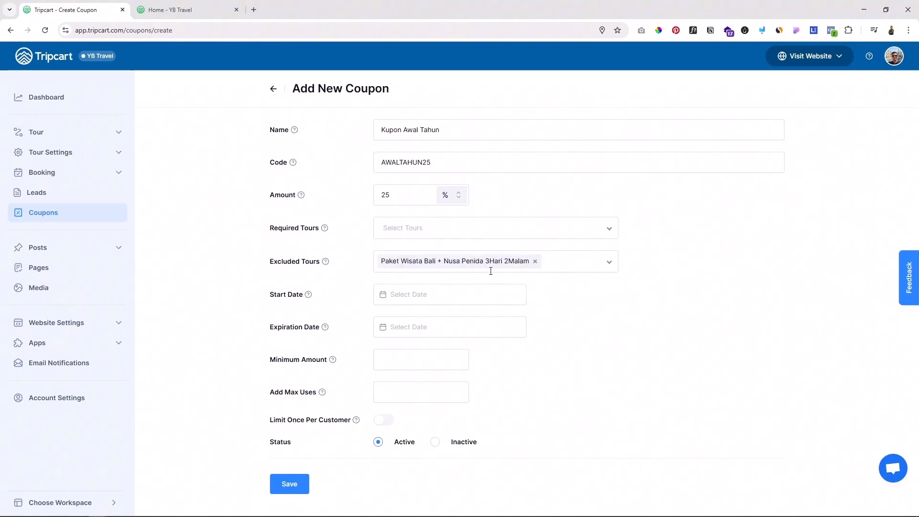
left_click(534, 261)
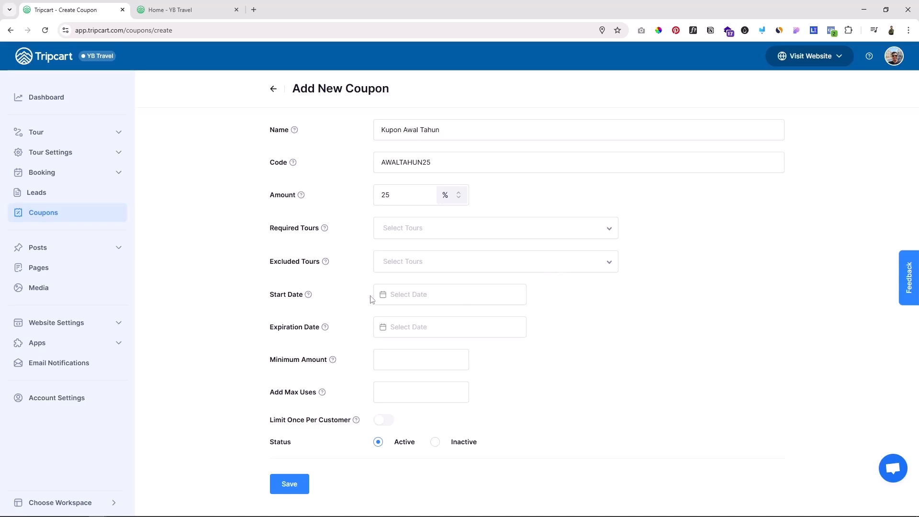
Step: Set the coupon's start date to Feb 7, 2025
left_click(394, 296)
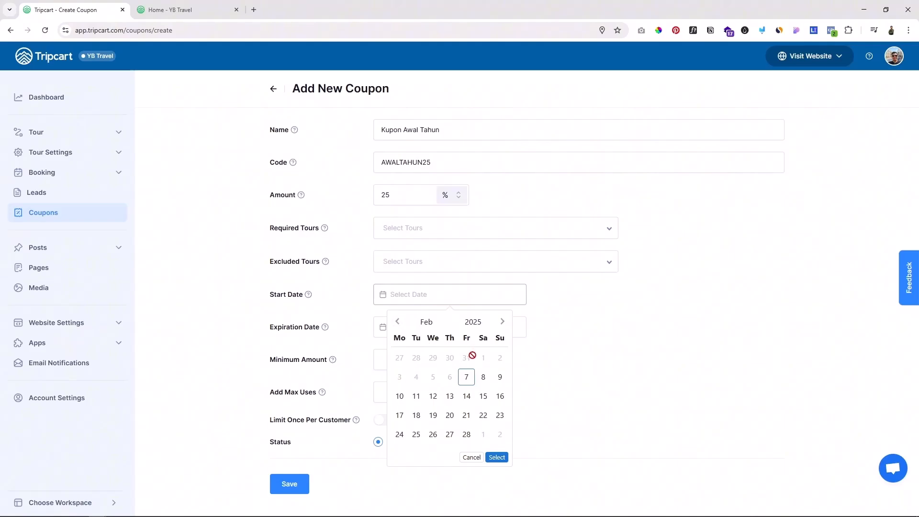
left_click(464, 380)
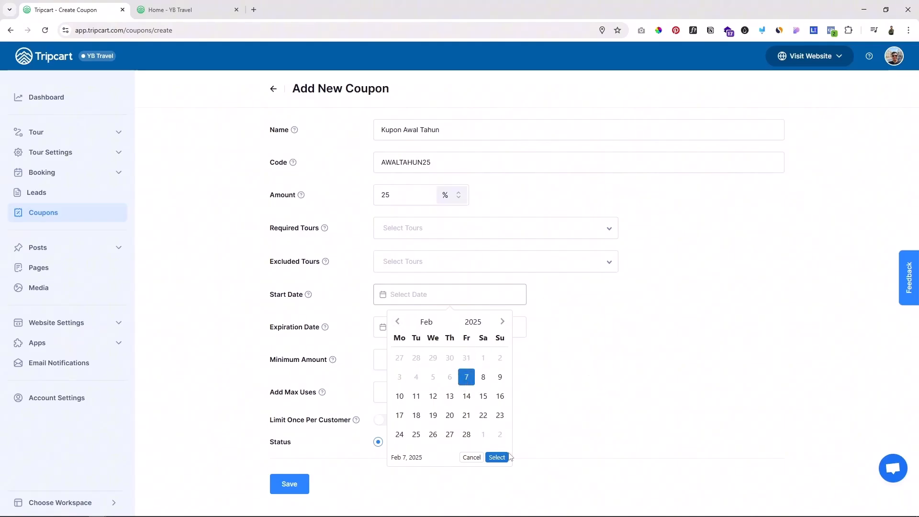
left_click(464, 397)
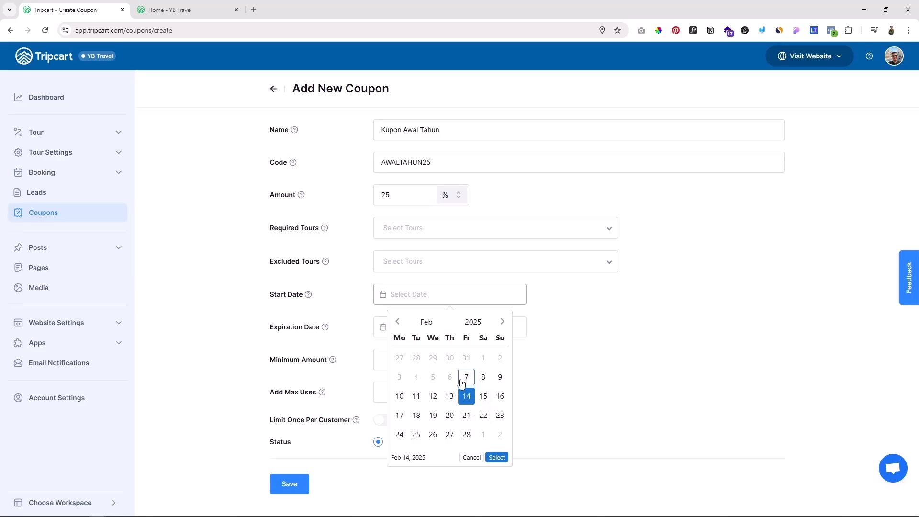
left_click(466, 378)
left_click(497, 456)
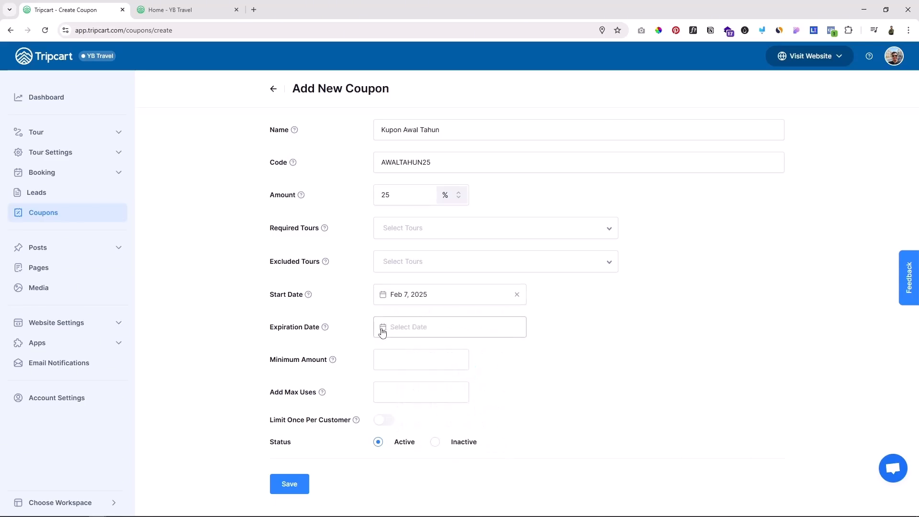
Step: Try setting the coupon's expiration date to Feb 28, 2025, and clear both the start and expiration dates
left_click(399, 330)
left_click(468, 468)
left_click(496, 489)
left_click(515, 294)
left_click(516, 327)
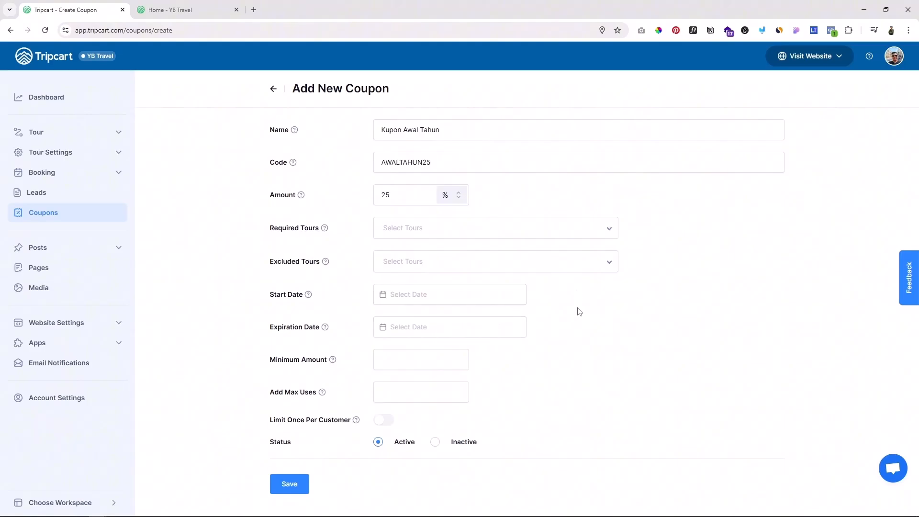
Step: Set the coupon's start date to Feb 7, 2025 and its expiration date to Feb 28, 2025
left_click(448, 297)
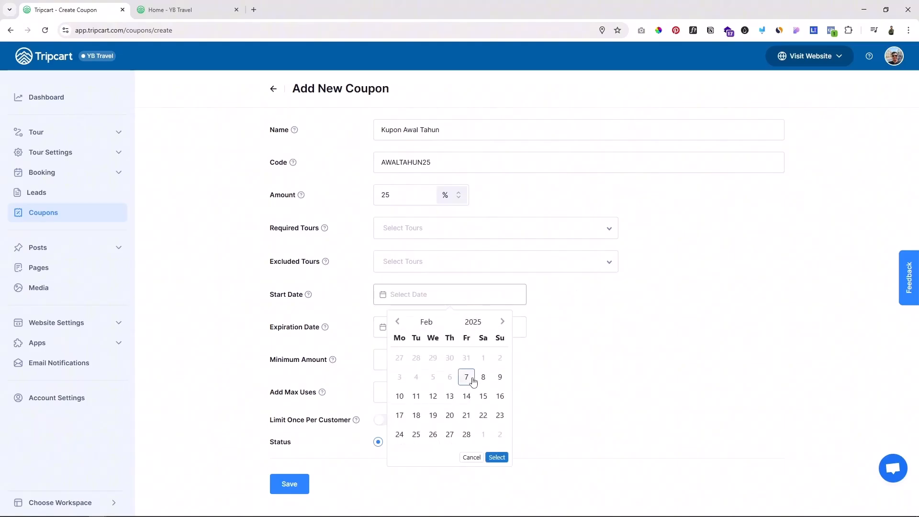
left_click(497, 457)
left_click(455, 326)
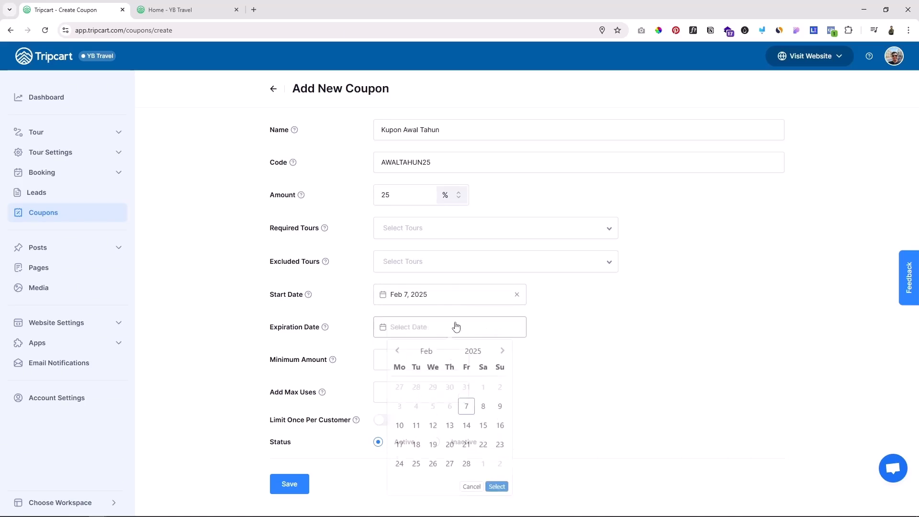
left_click(466, 467)
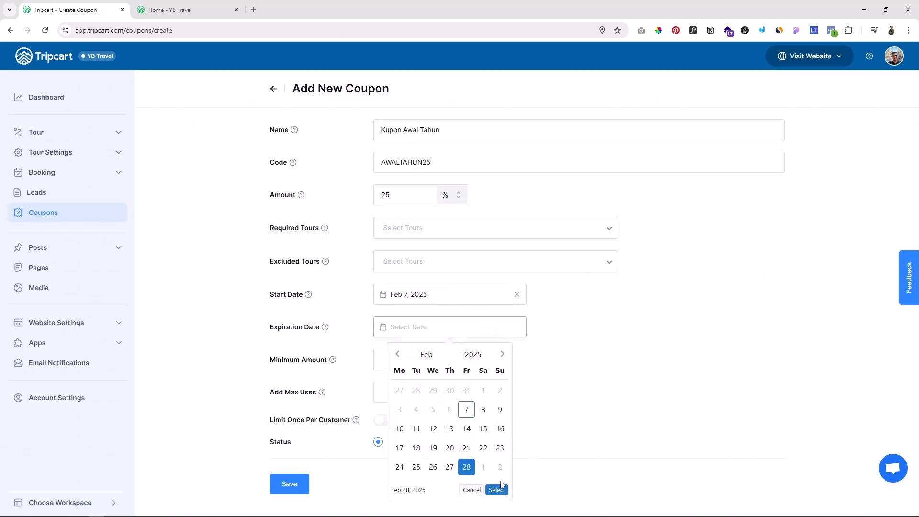
left_click(497, 489)
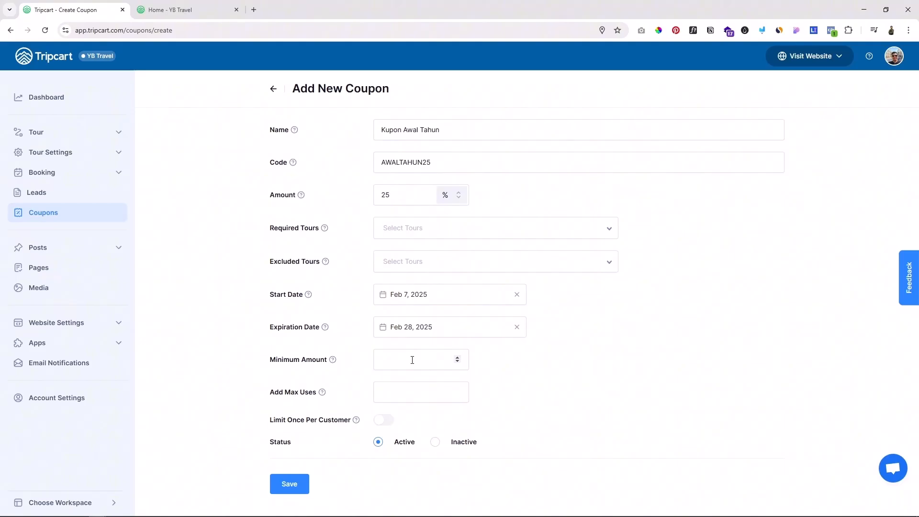
Step: Try a minimum amount of 5000000 for the coupon, and clear the value again
left_click(412, 360)
type("5000000")
key("ctrl+a")
key("BackSpace")
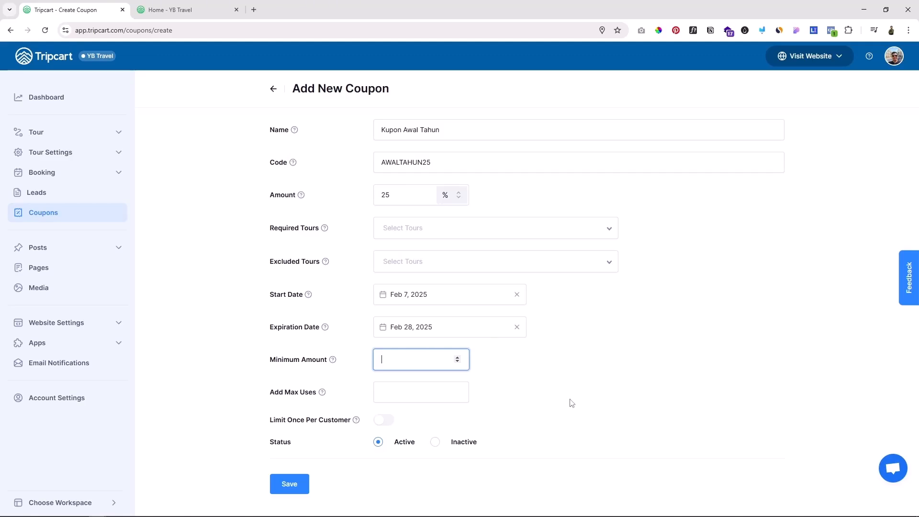
left_click(572, 403)
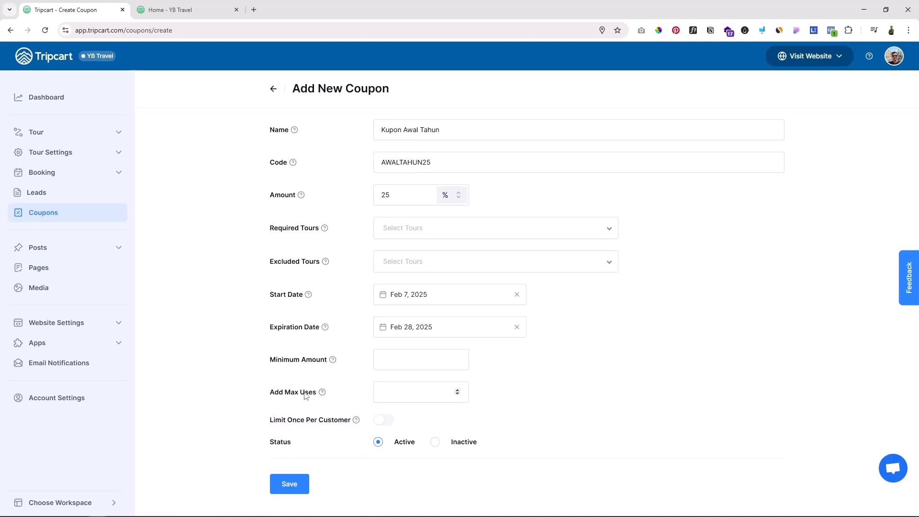
Step: Set the coupon's maximum uses to 100, limit it to once per customer, and save the coupon
mouse_move(321, 392)
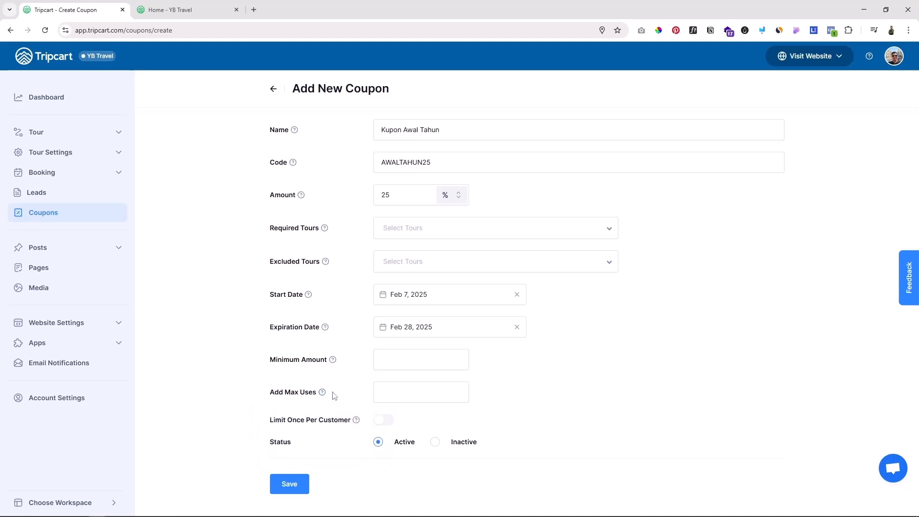
left_click(384, 393)
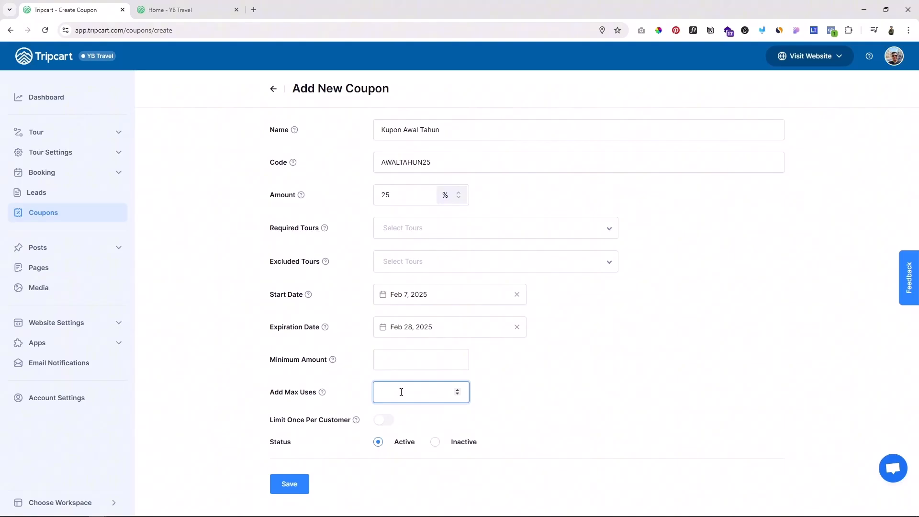
left_click(549, 412)
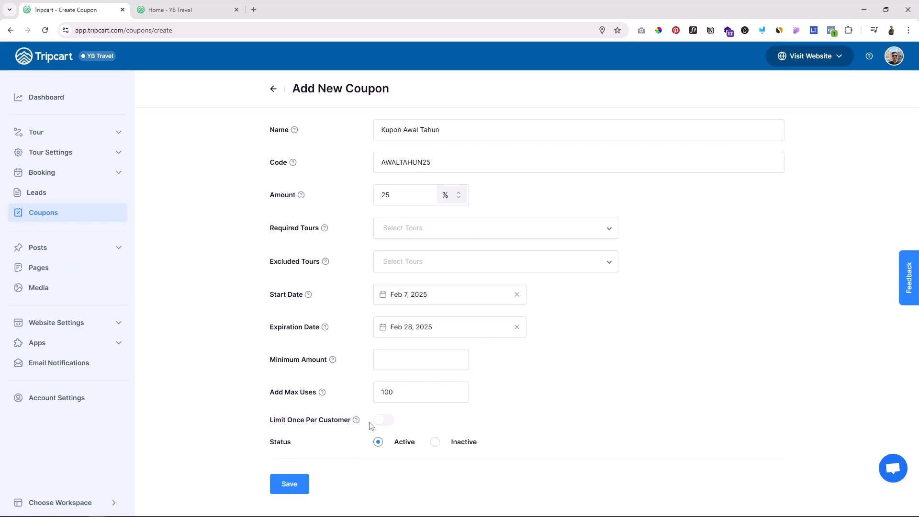
left_click(385, 423)
left_click(280, 484)
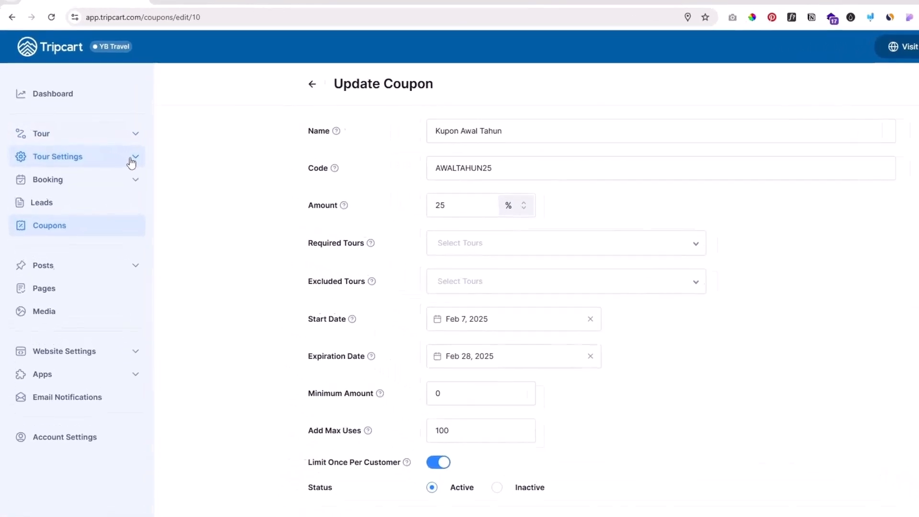
Step: Go to the tours' deposit payment settings and enable accepting deposit payments
left_click(129, 161)
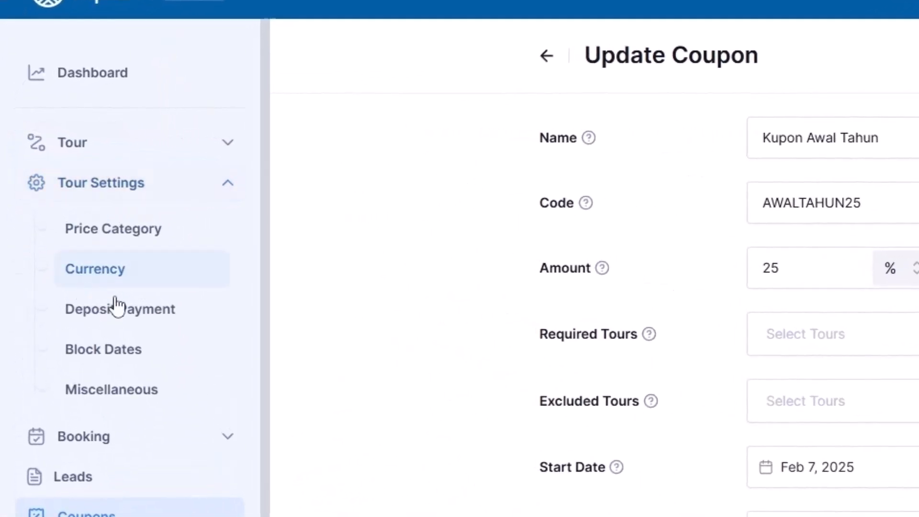
left_click(125, 318)
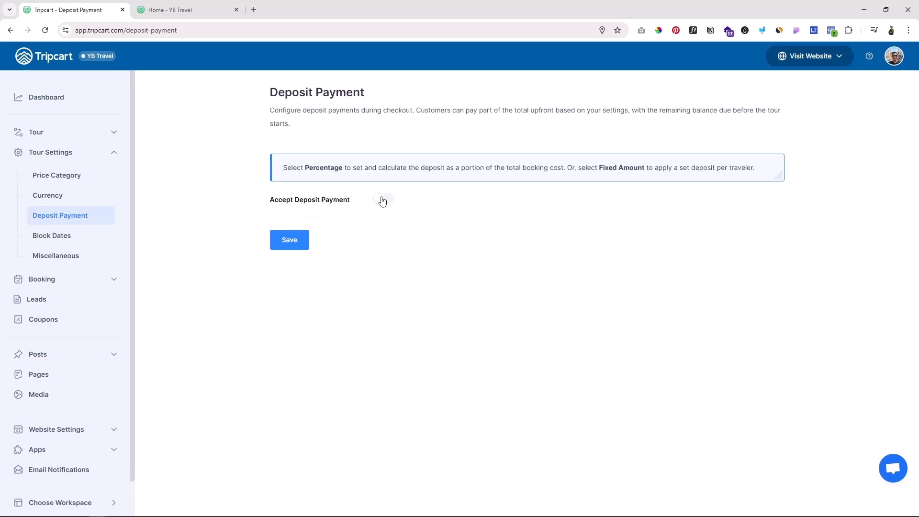
left_click(382, 200)
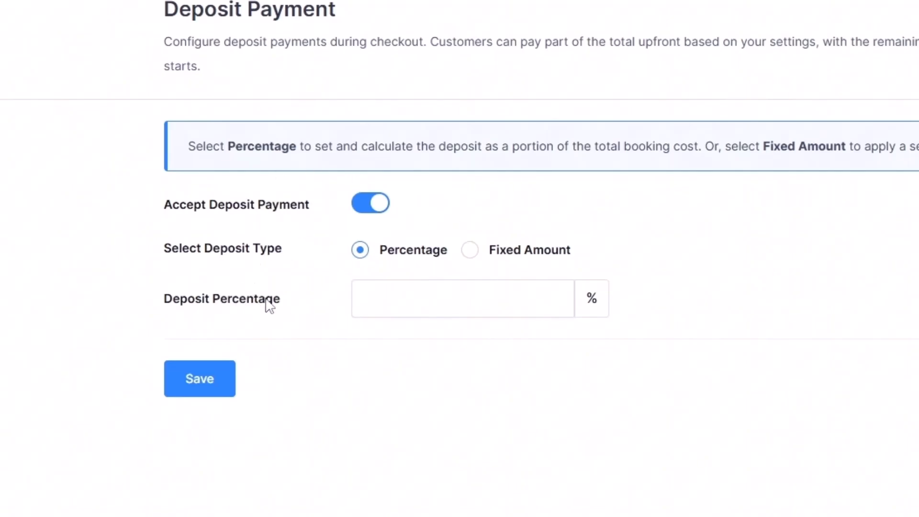
Step: Try a deposit percentage of 50 and a fixed deposit amount of Rp 500000, switching between the two deposit types
left_click(413, 305)
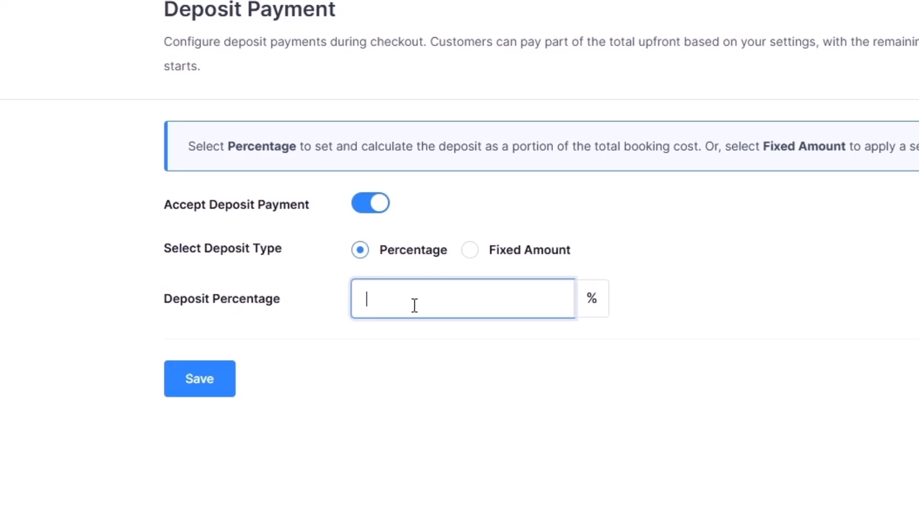
type("50")
left_click(479, 258)
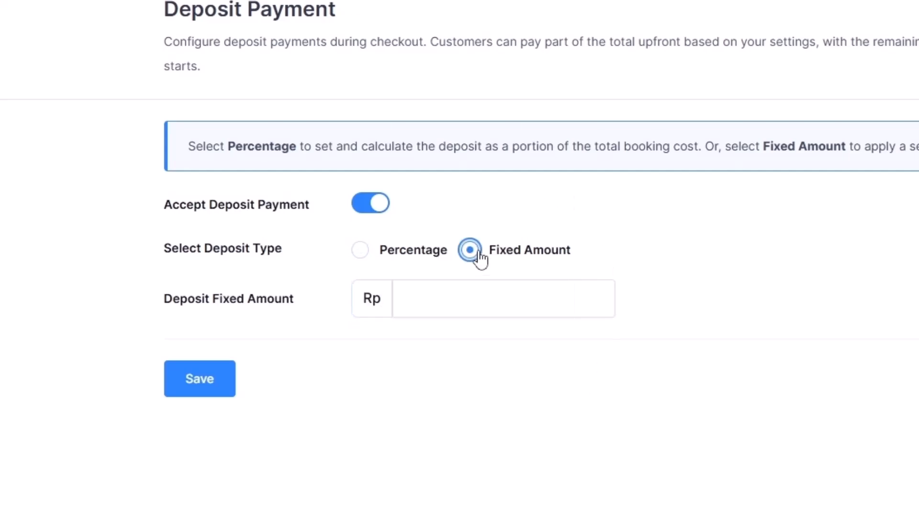
left_click(451, 294)
type("5")
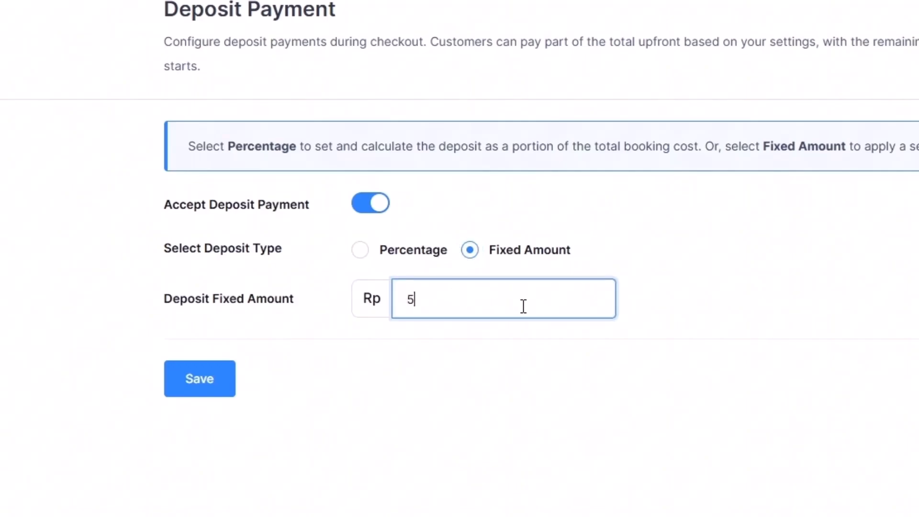
type("00000")
left_click_drag(430, 301, 476, 295)
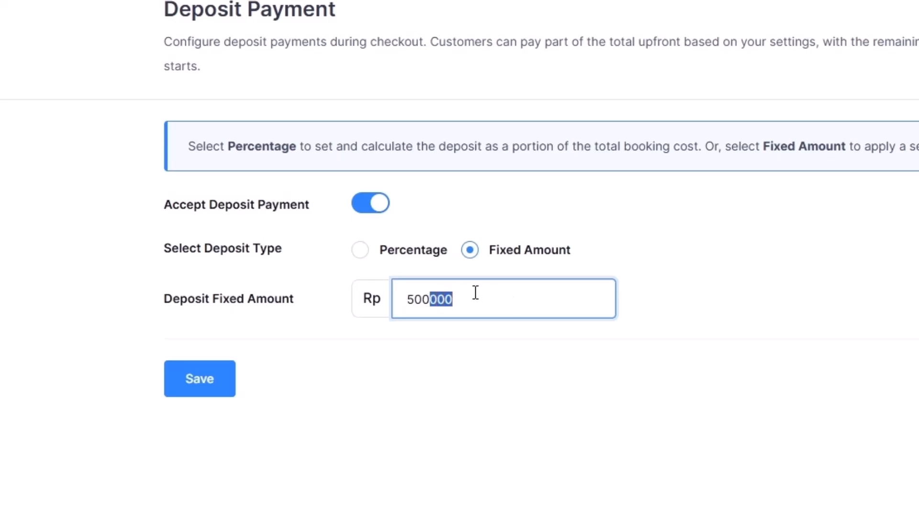
left_click(371, 256)
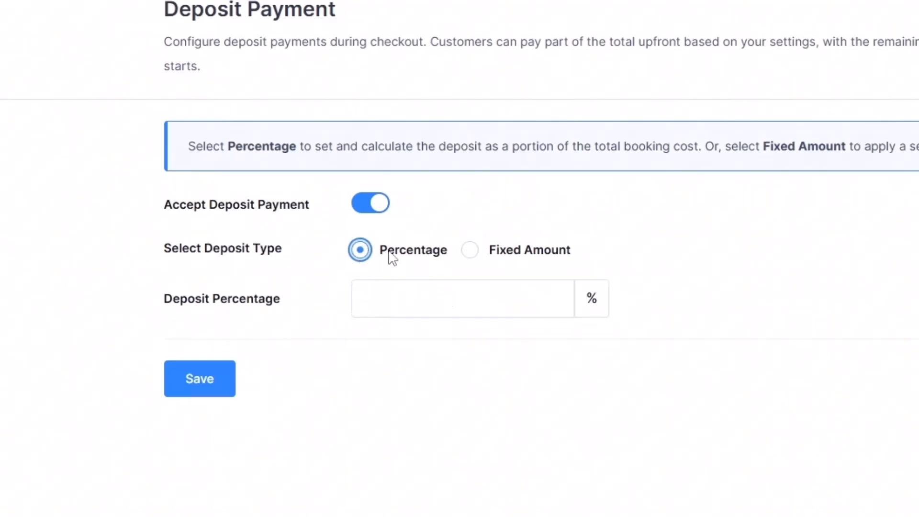
left_click(469, 255)
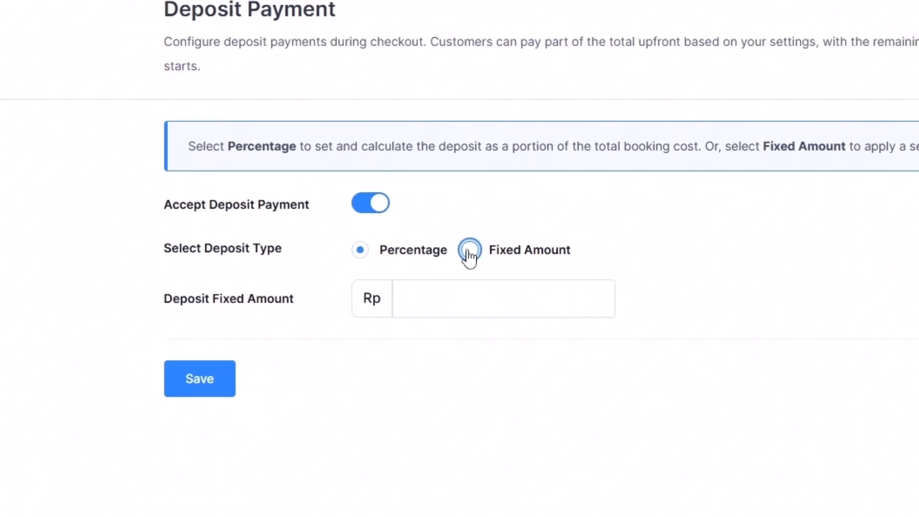
Step: Set the deposit type to Percentage with a deposit of 50%, and save the deposit settings
left_click(363, 255)
left_click(476, 287)
type("50")
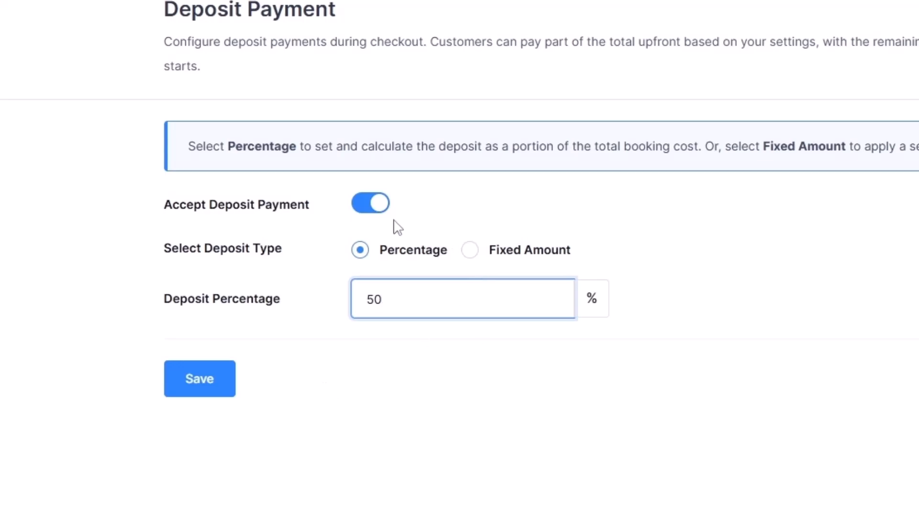
left_click(213, 393)
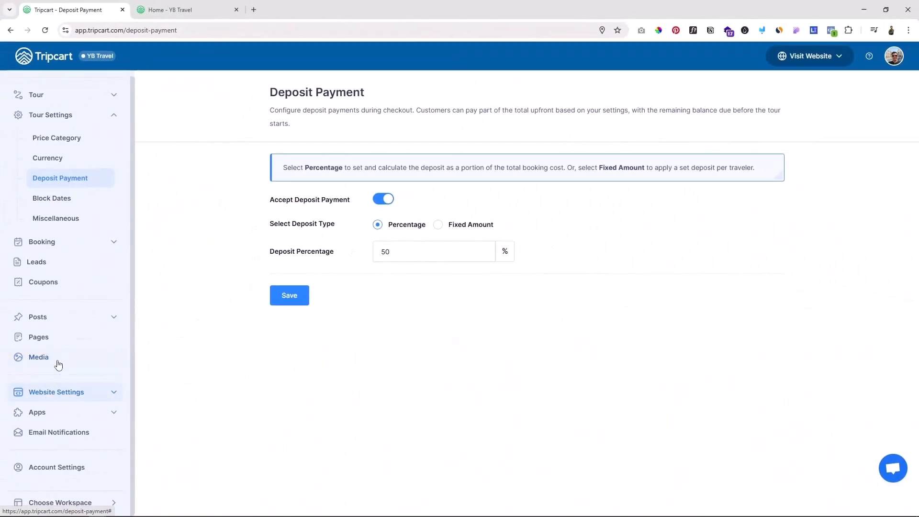
Step: Open the Payment Gateways page and examine the available gateways, including the Book Now & Pay Later option
left_click(105, 418)
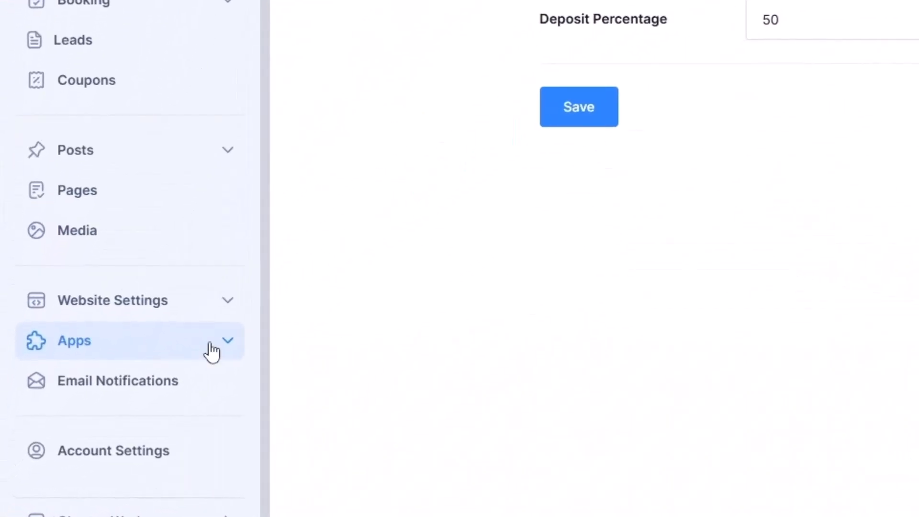
scroll(111, 349, "down", 4)
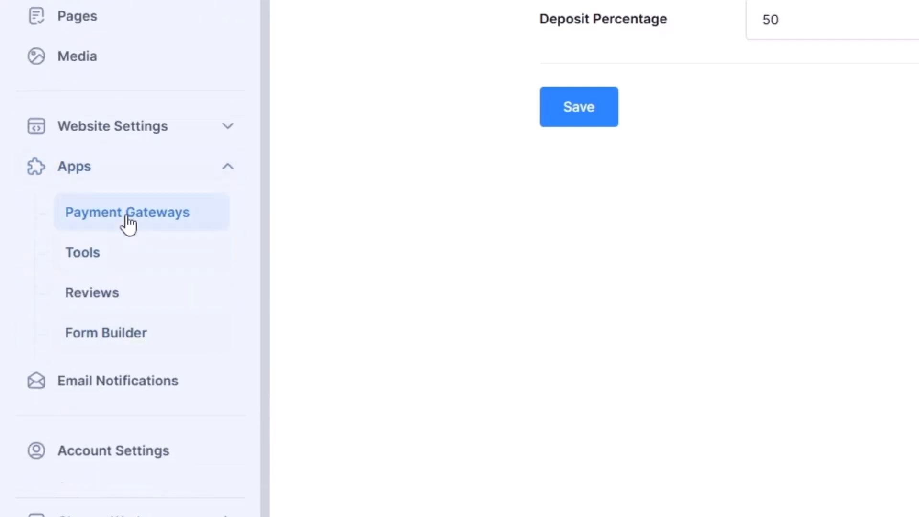
left_click(128, 223)
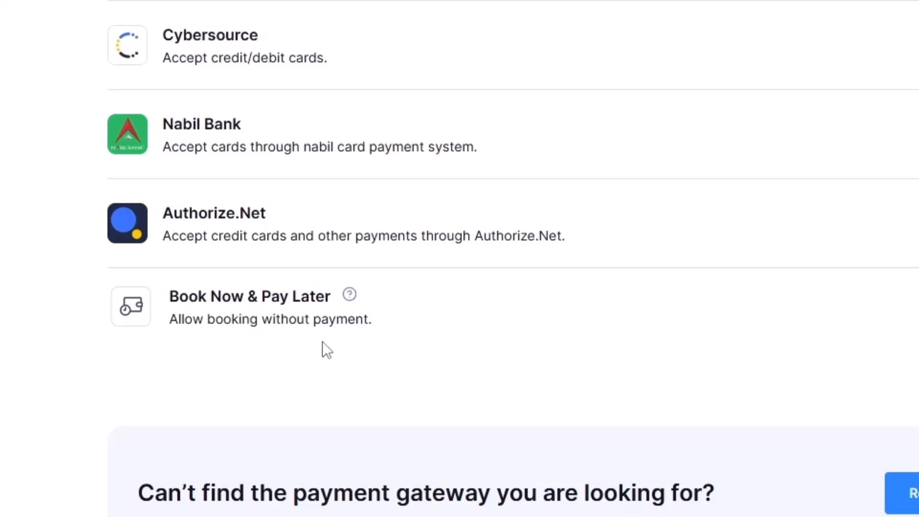
mouse_move(350, 295)
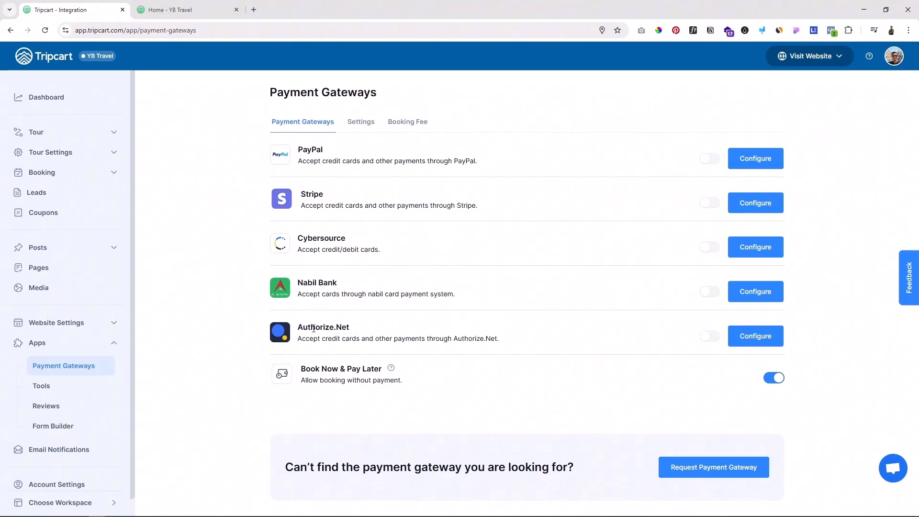
left_click_drag(308, 327, 345, 327)
left_click(225, 166)
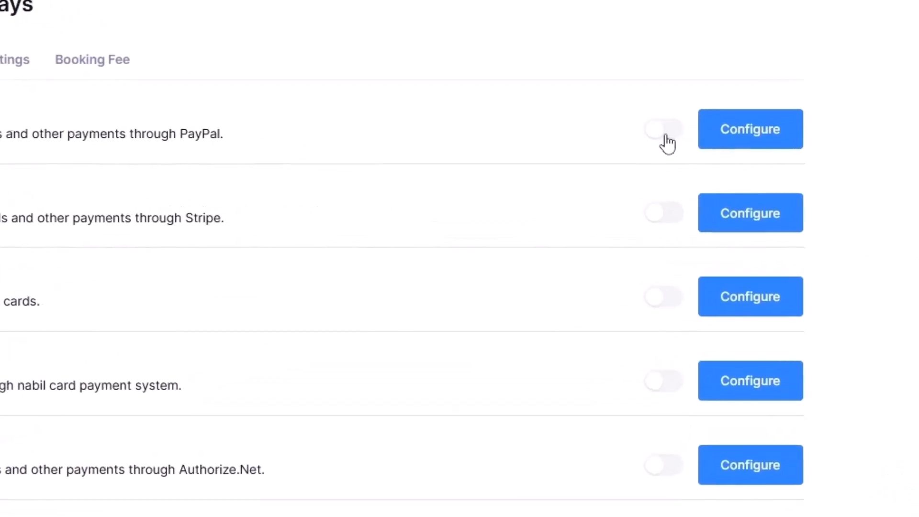
Step: Enable the PayPal gateway and check which credentials its configuration requires, leaving them empty
left_click(710, 161)
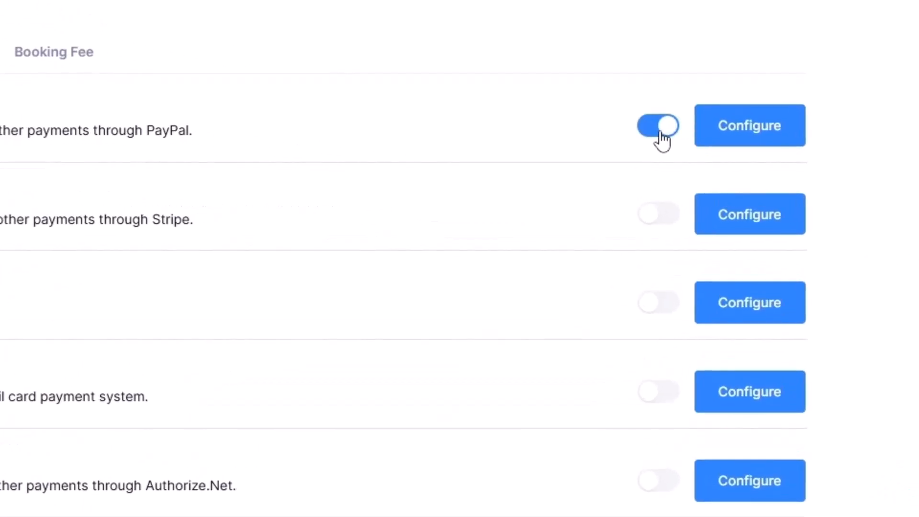
left_click(751, 130)
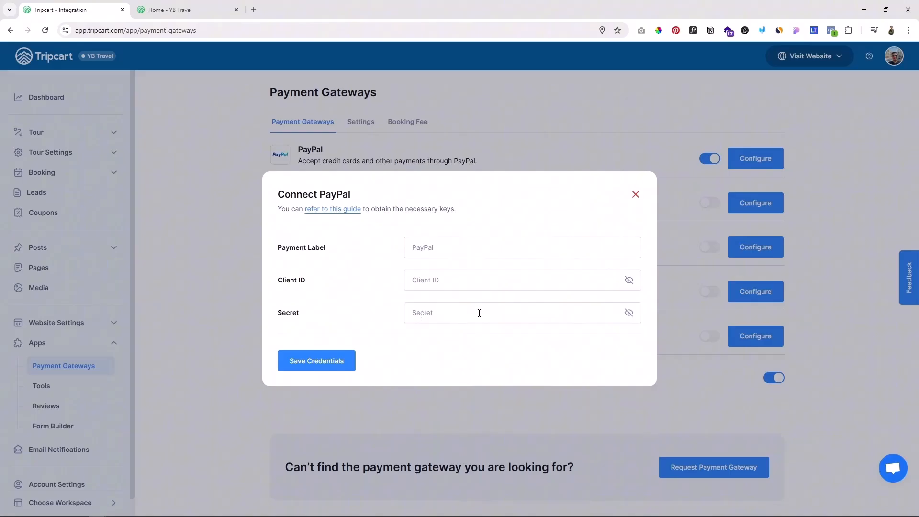
left_click(634, 195)
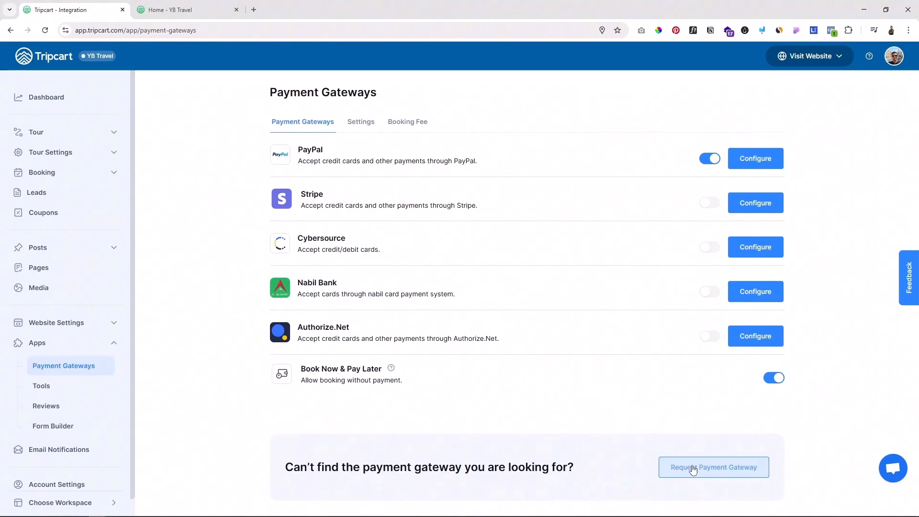
Step: View the form for requesting a payment gateway integration, and close it without sending a request
left_click(710, 471)
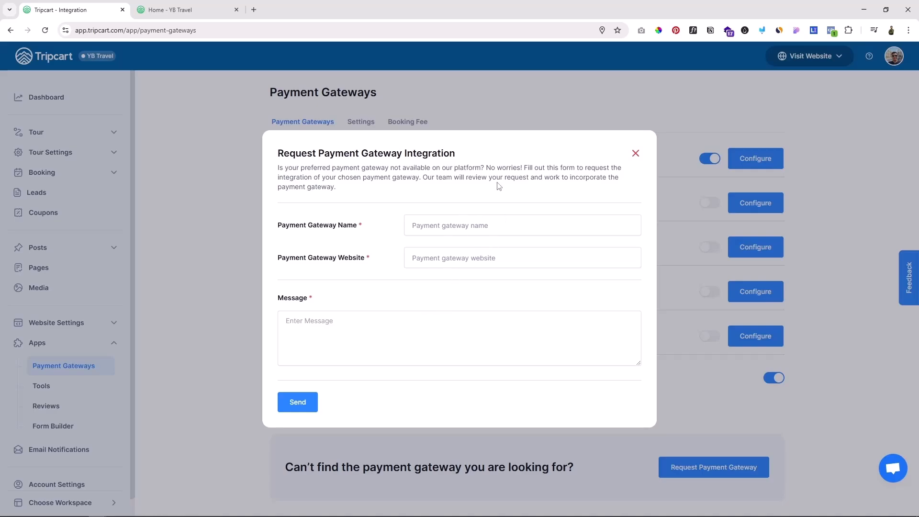
left_click(635, 153)
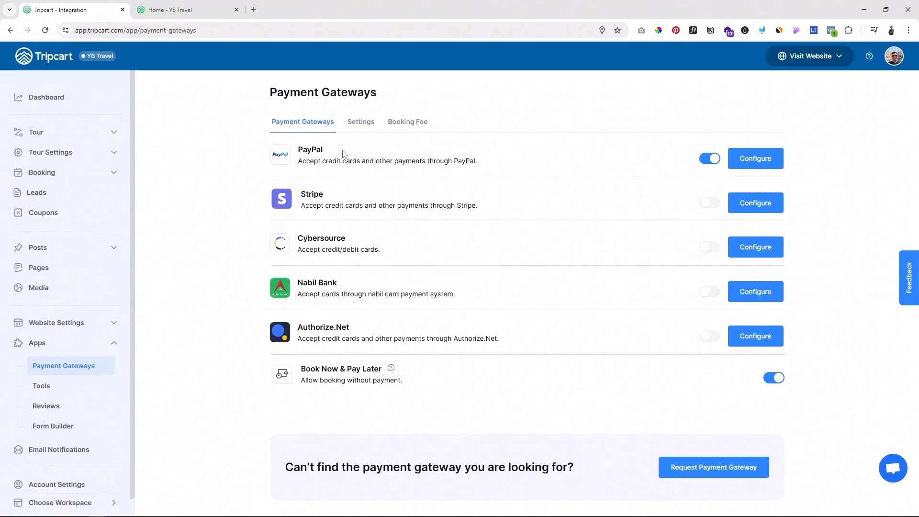
Step: In the payment gateway settings, try PayPal as the default gateway and set it back to Book Now & Pay Later
left_click(373, 123)
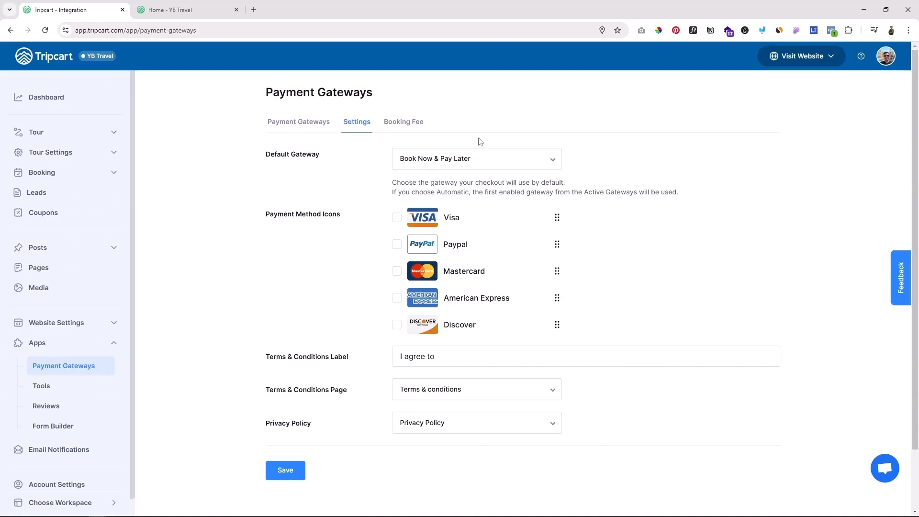
left_click(540, 162)
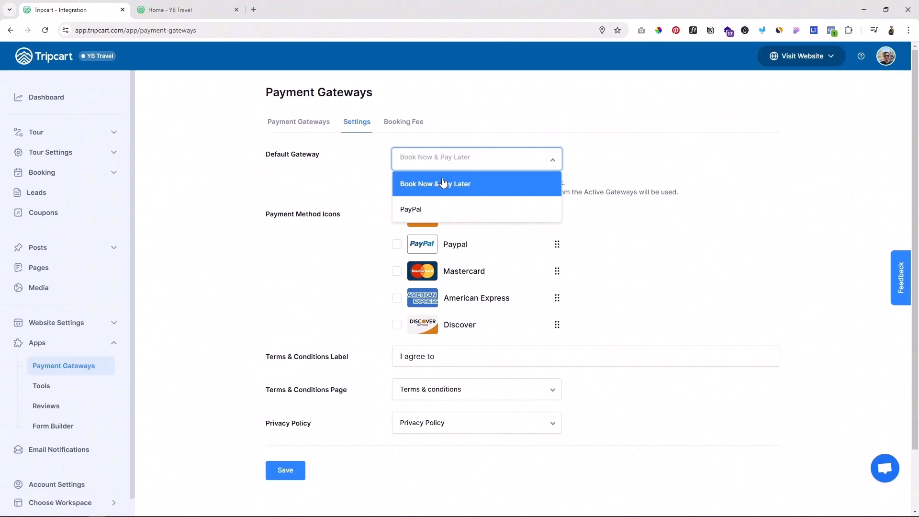
left_click(459, 207)
left_click(473, 164)
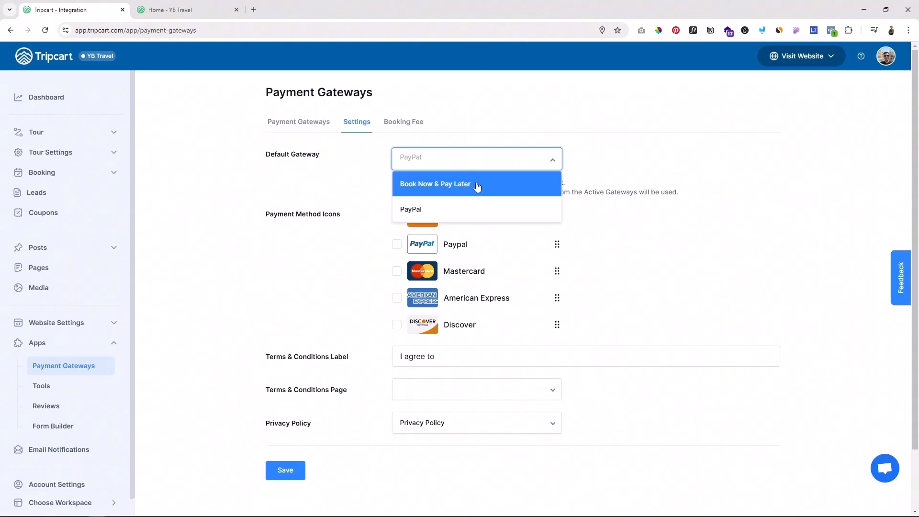
left_click(449, 186)
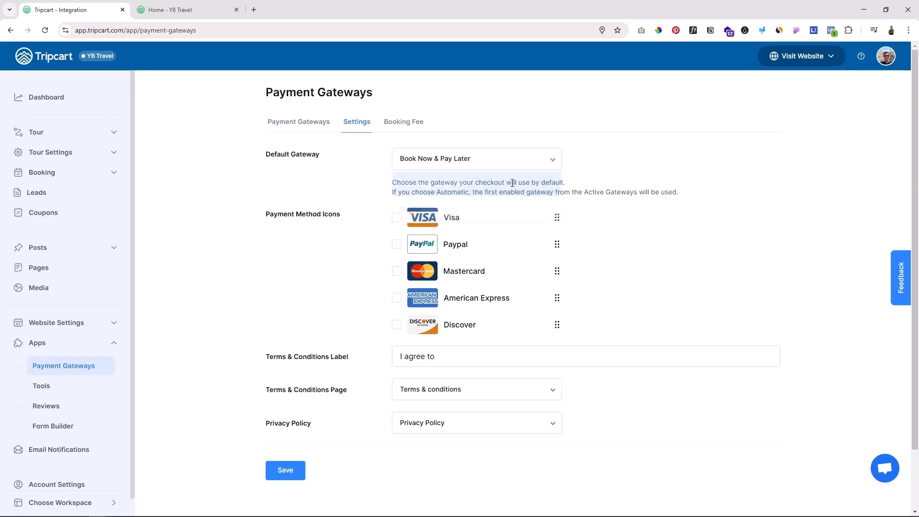
Step: Review the payment method icon, terms and conditions, and privacy policy options in the payment gateway settings
scroll(682, 227, "down", 1)
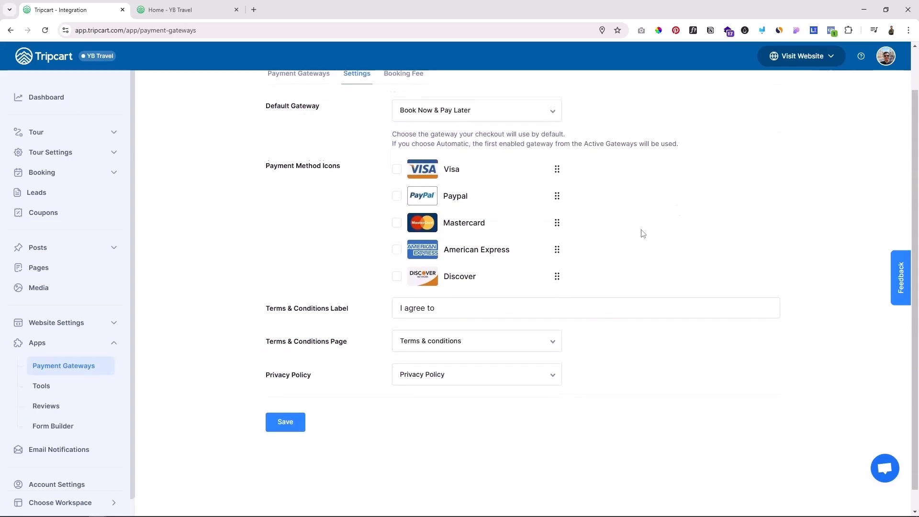
scroll(641, 232, "down", 1)
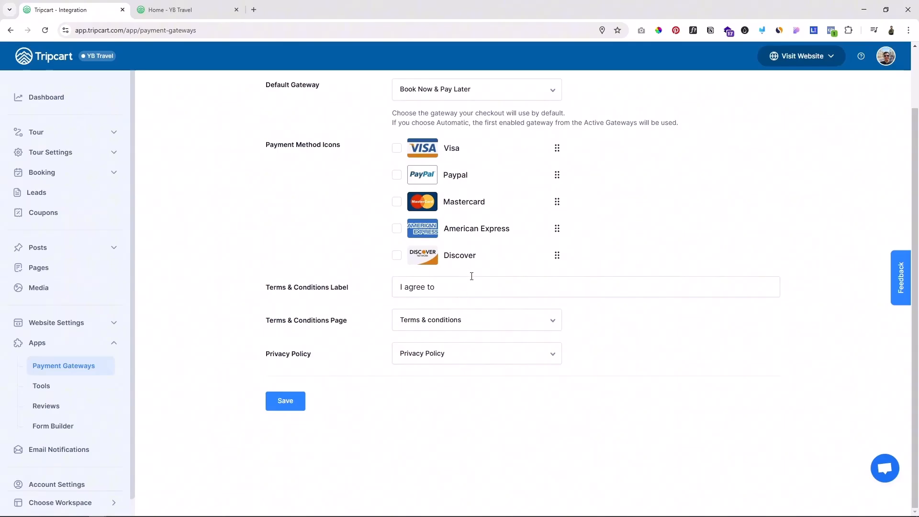
scroll(529, 323, "up", 2)
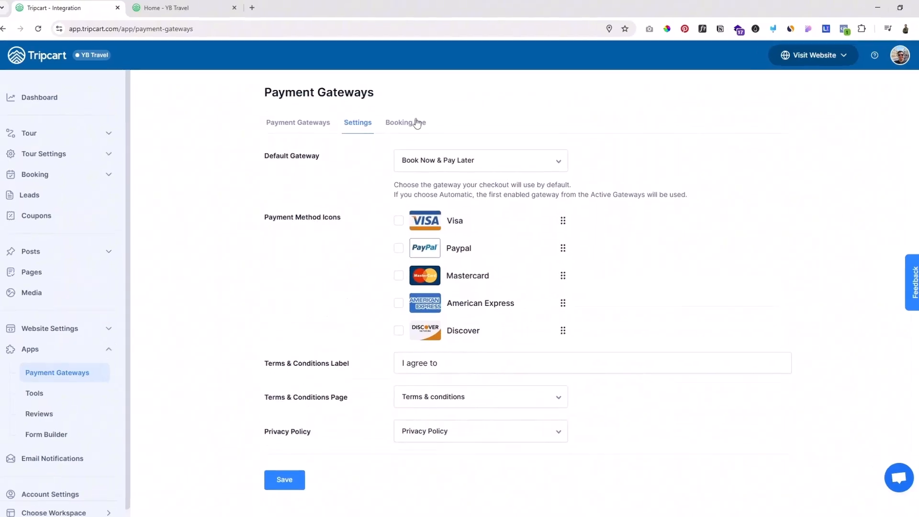
Step: In the booking fee settings, try showing a booking fee, switch it back off, and save
left_click(414, 123)
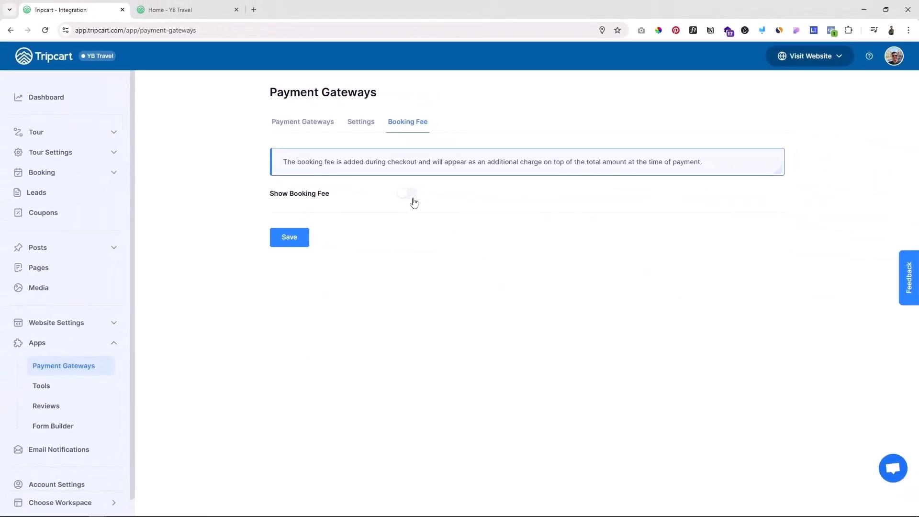
left_click(412, 200)
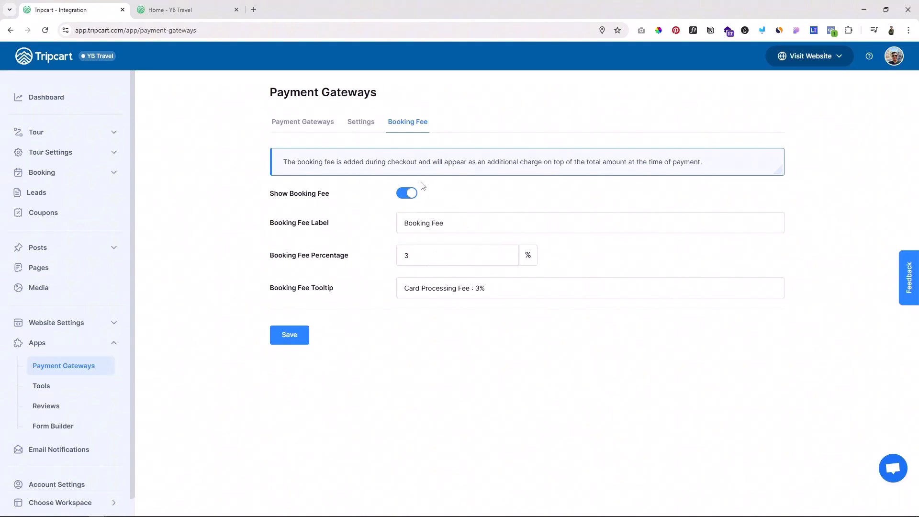
left_click(407, 194)
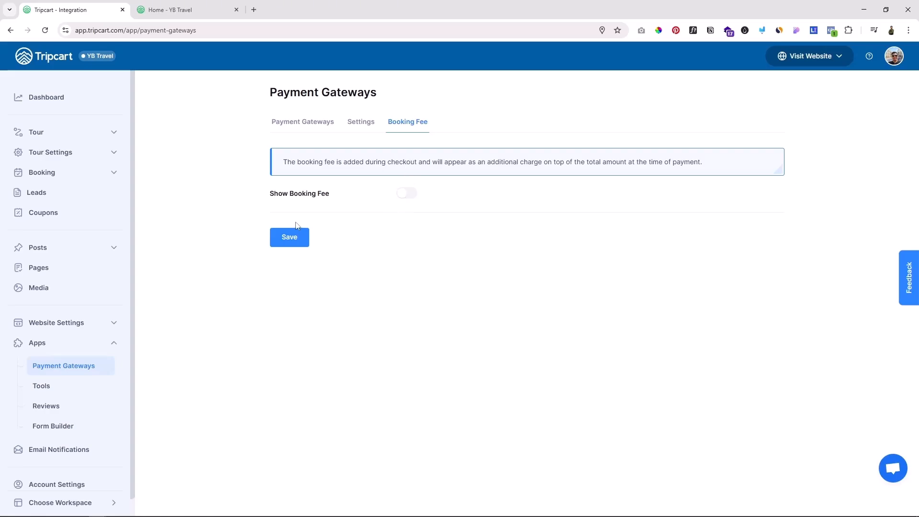
left_click(290, 243)
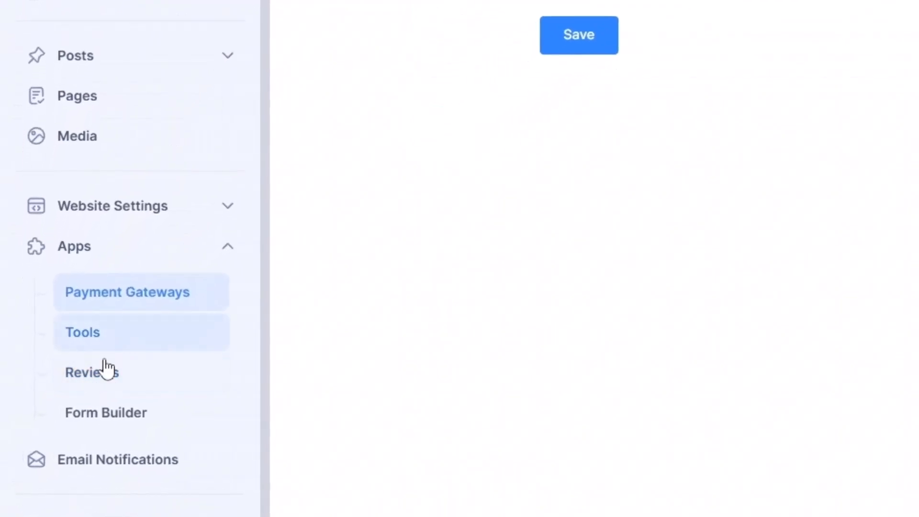
Step: Open the Reviews app's configuration and examine how Tripadvisor reviews are presented on the Everest Base Camp tour page
left_click(92, 382)
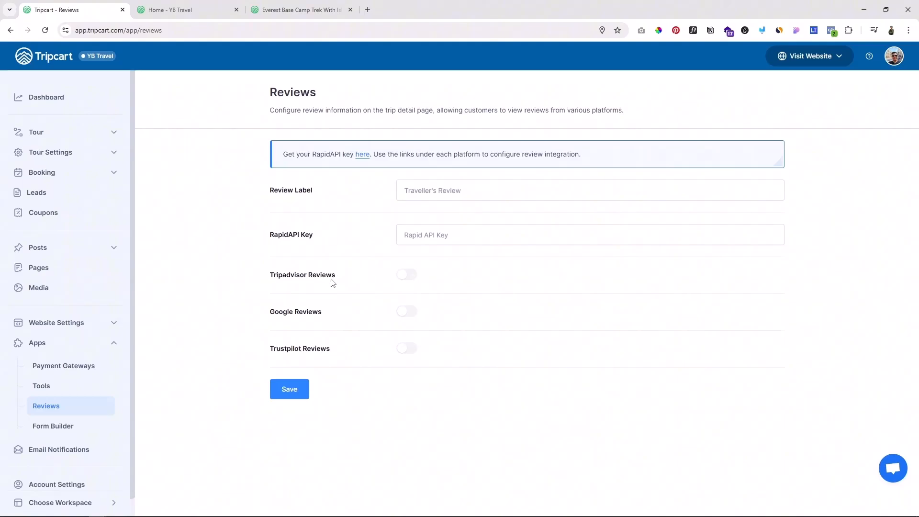
key("ctrl+3")
scroll(405, 264, "up", 5)
scroll(298, 295, "down", 8)
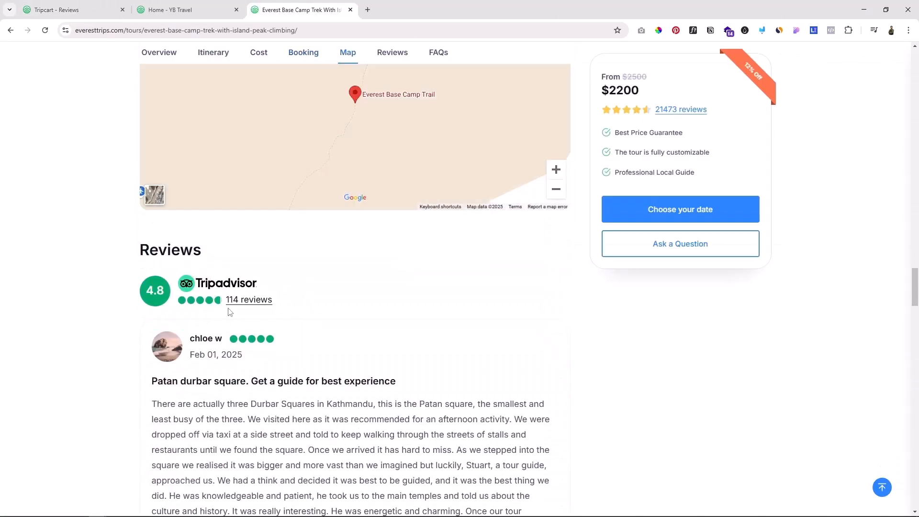
scroll(230, 311, "down", 2)
scroll(210, 303, "down", 2)
scroll(256, 330, "down", 5)
scroll(256, 332, "down", 5)
scroll(257, 331, "up", 7)
Step: Try turning on Tripadvisor and Google reviews in the Reviews app, and examine the Google reviews on the Everest Base Camp tour page
left_click(48, 6)
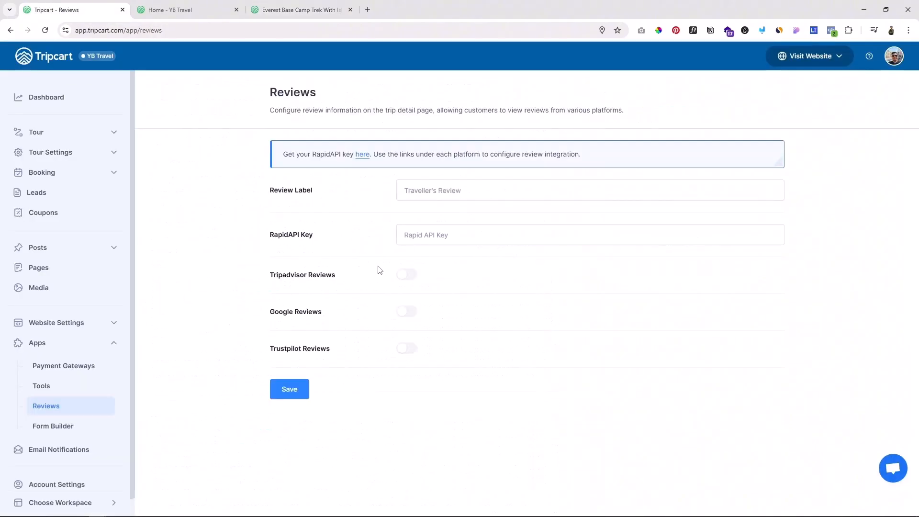
left_click(406, 275)
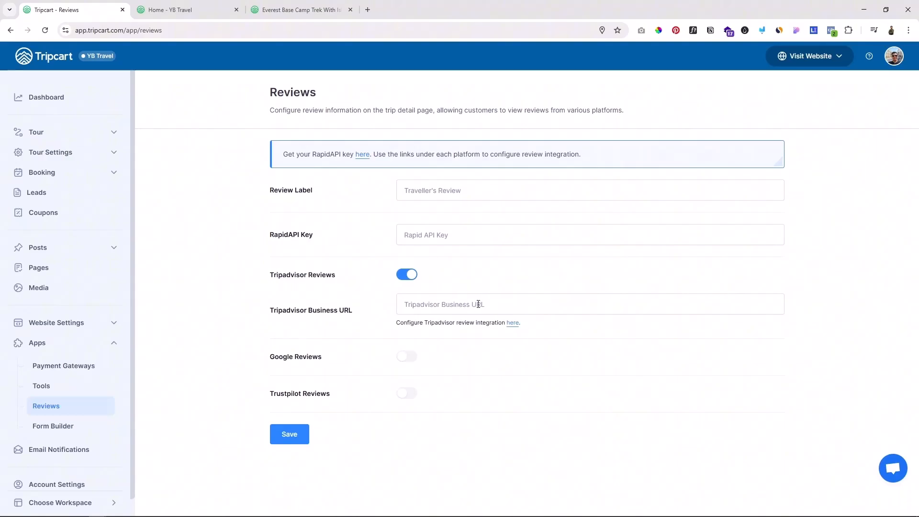
left_click(408, 356)
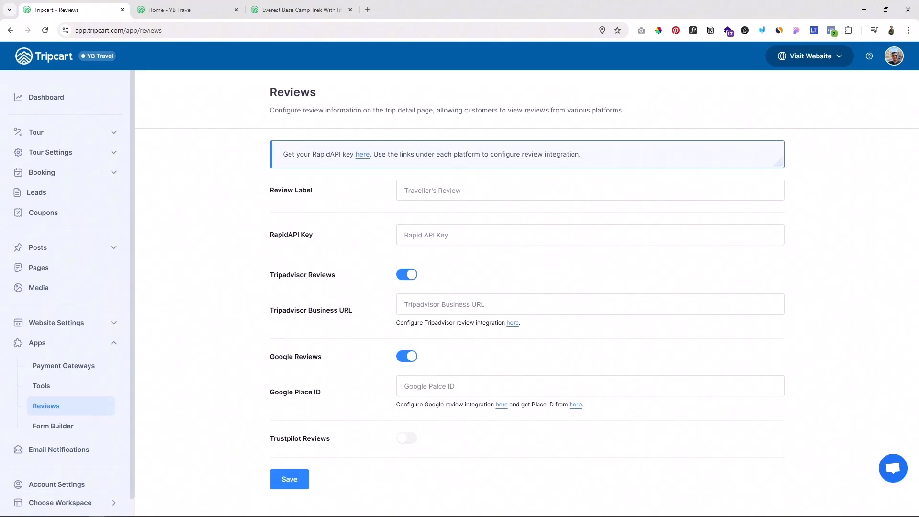
key("ctrl+Tab")
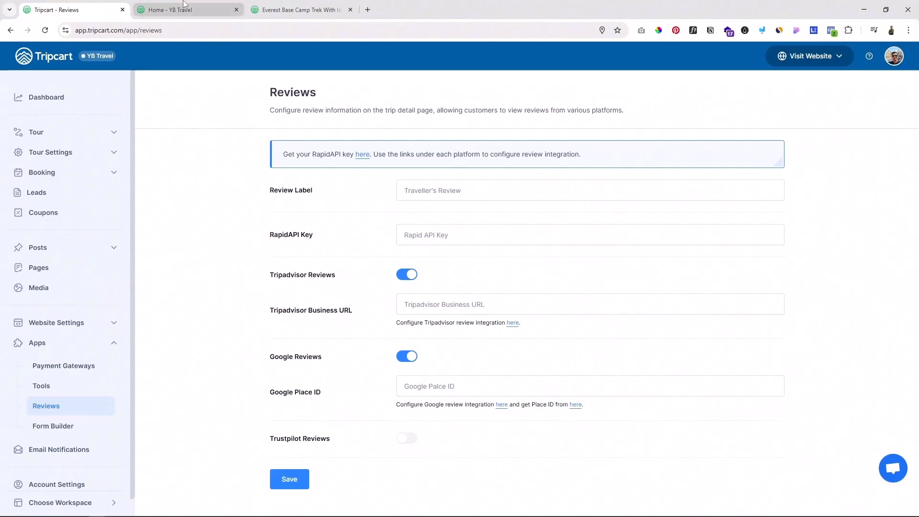
key("ctrl+Tab")
scroll(533, 404, "down", 10)
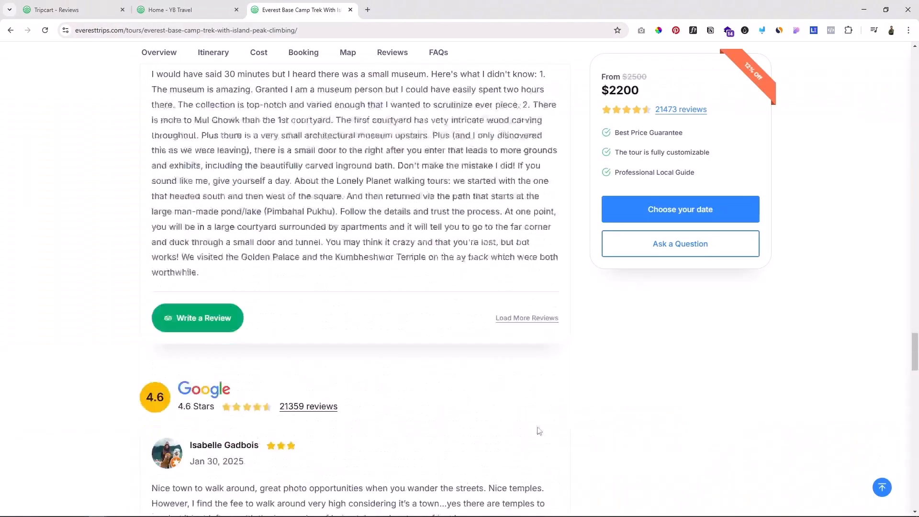
scroll(279, 308, "up", 4)
scroll(192, 304, "down", 3)
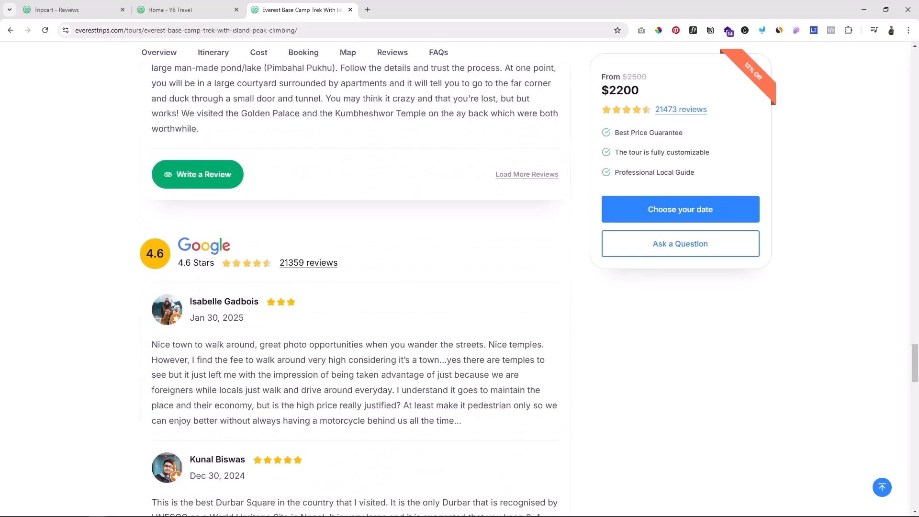
scroll(262, 330, "down", 2)
scroll(380, 364, "down", 5)
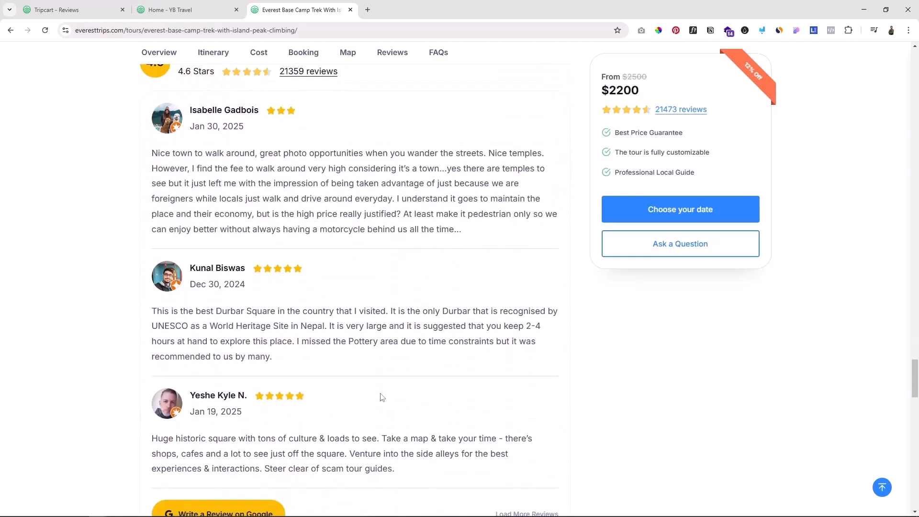
scroll(381, 386, "up", 9)
Step: Create a new post titled "10 Tempat Bersejarah di Bandung yang Menarik untuk Dikunjungi" and paste its two-paragraph Bandung introduction as the body
left_click(103, 4)
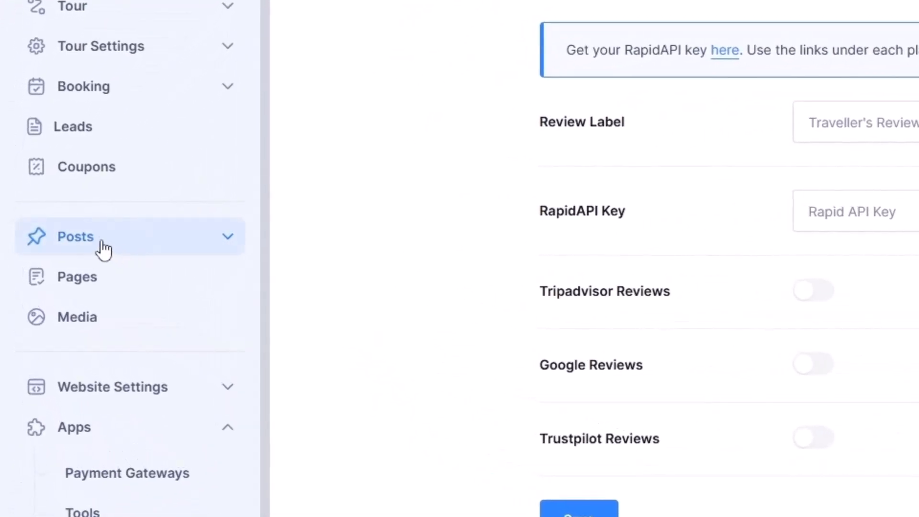
left_click(102, 247)
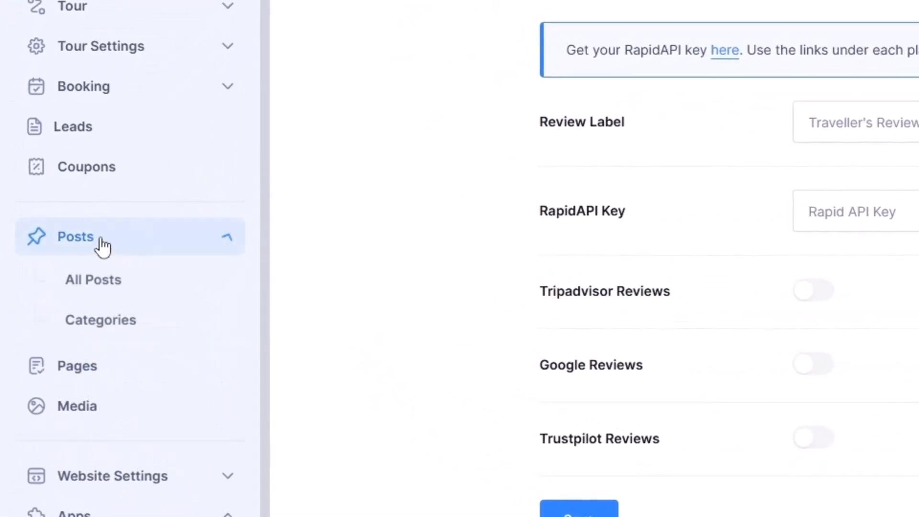
left_click(114, 283)
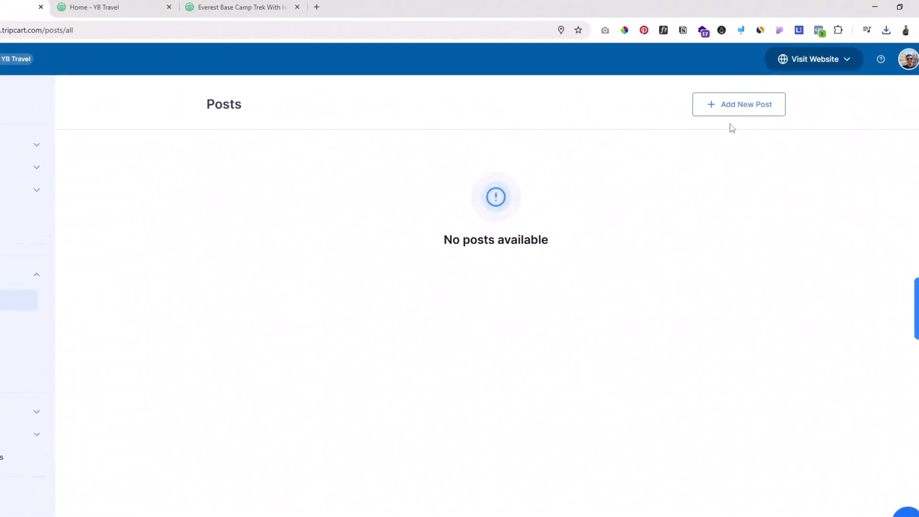
left_click(733, 111)
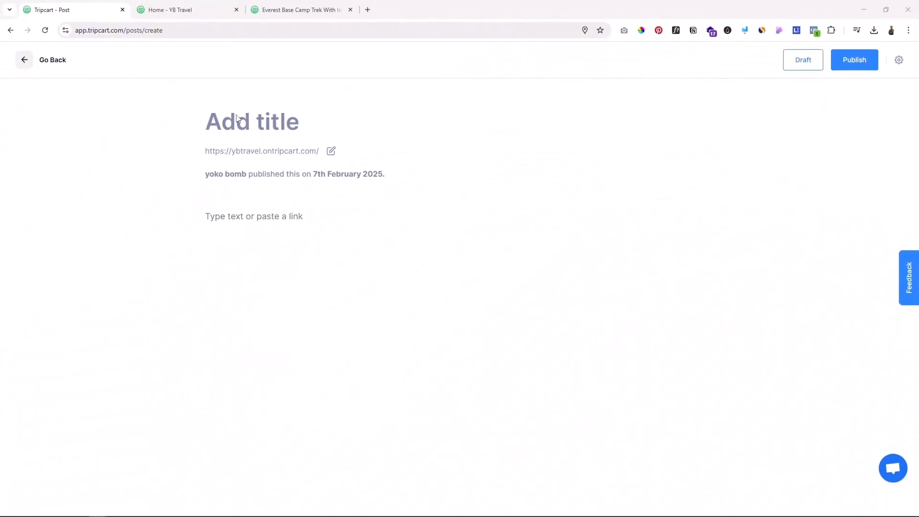
left_click(238, 119)
type("10 Tempat Bersejarah di Bandung yang Menarik untuk Dikunjungi")
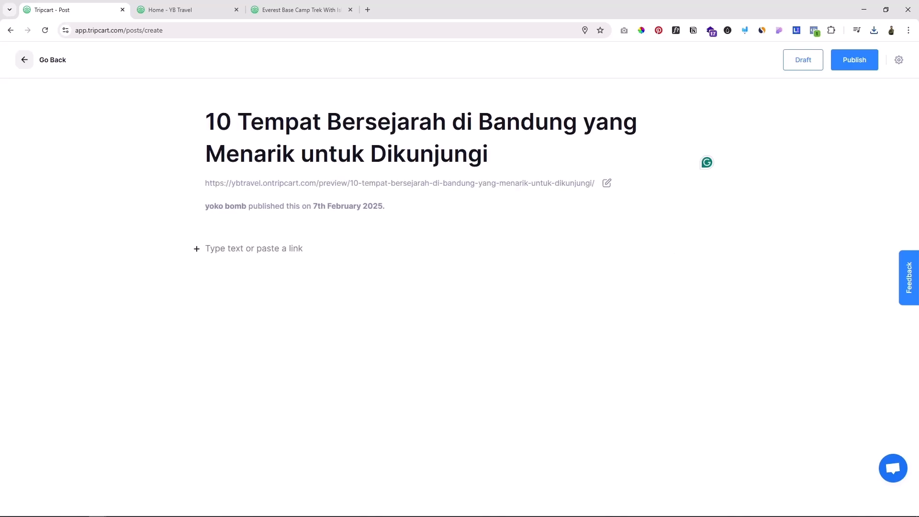
left_click(240, 246)
type("Bandung tidak hanya dikenal dengan suasana sejuk dan kuliner khasnya, tetapi juga menyimpan banyak sejarah. Kota ini dipenuhi dengan bangunan bersejarah, monumen, dan lokasi-lokasi yang menjadi saksi dari berbagai peristiwa penting di masa lalu. Lokasi-lokasi ini memberikan kesempatan untuk memahami bagaimana Bandung berkembang dari masa ke masa. Bagi kamu pecinta sejarah, seni, atau hanya sekadar ingin berjalan-jalan sambil menambah wawasan, Bandung memiliki banyak tempat bersejarah yang layak masuk dalam daftar perjalananmu. Artikel ini akan memandu kamu untuk menjelajahi 10 tempat bersejarah di Bandung yang tidak hanya menarik dari sisi sejarah, tetapi juga menawarkan pengalaman unik yang sayang untuk dilewatkan. Mulai dari bangunan-bangunan dengan arsitektur kolonial hingga lokasi-lokasi yang memiliki nilai budaya, semuanya bisa kamu temukan di sini. Tidak hanya itu, kamu juga akan mendapatkan informasi lengkap tentang lokasi, daya tarik utama, dan aktivitas seru yang bisa dilakukan di setiap tempat. Jadi, siapkan waktumu dan mari kita mulai perjalanan mengenal sejarah Bandung lebih dekat!")
Step: Insert the villa with pool photo after the post's first paragraph and publish the post
left_click(180, 249)
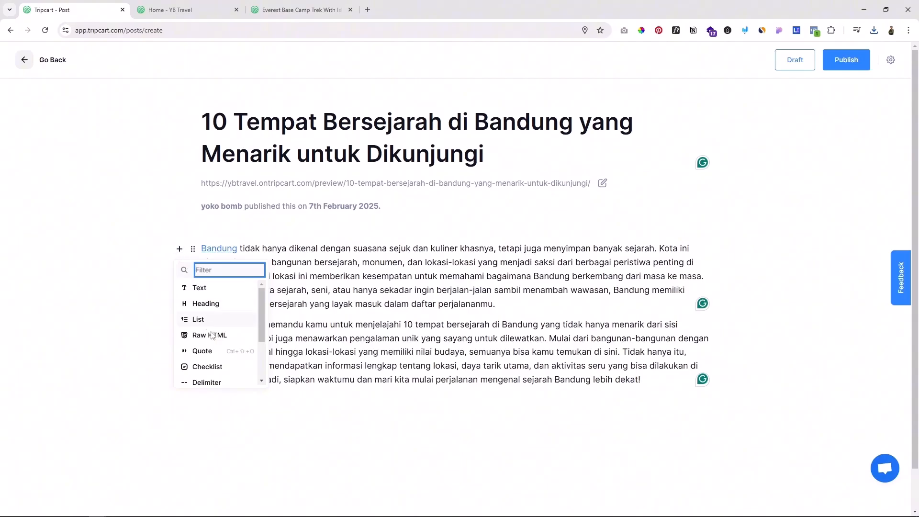
scroll(222, 372, "down", 2)
left_click(205, 345)
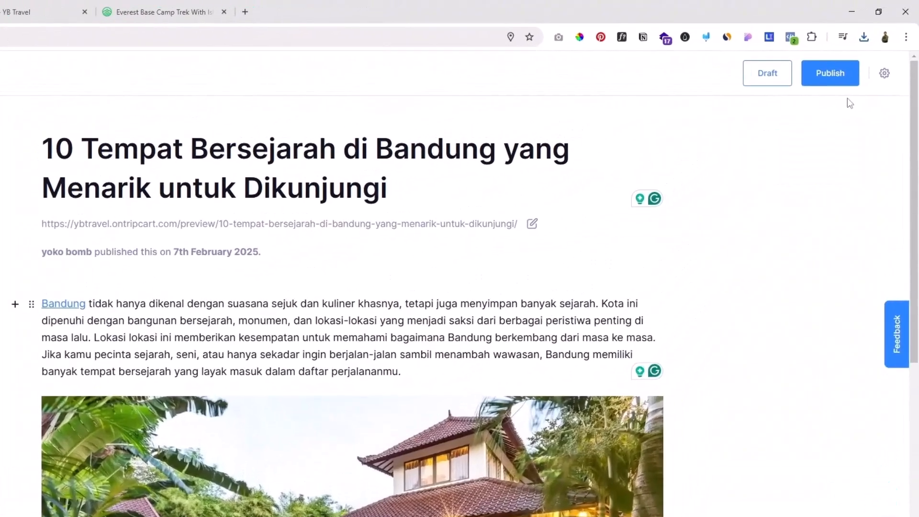
left_click(815, 77)
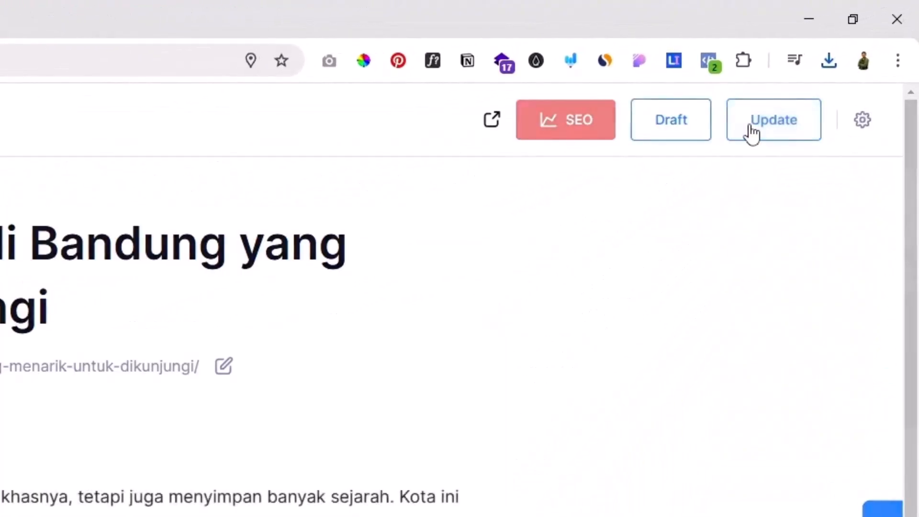
Step: View the published Bandung post on the live website and check its card on the Blog page
left_click(491, 122)
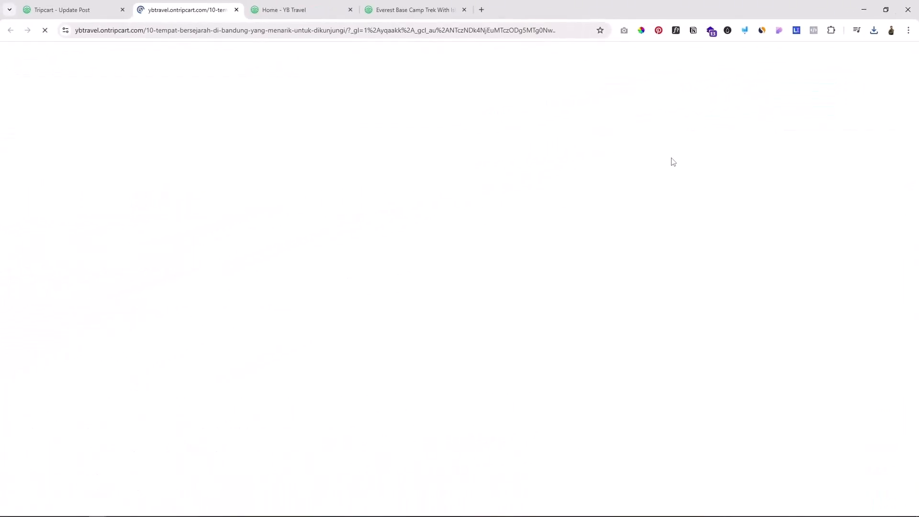
scroll(438, 277, "down", 10)
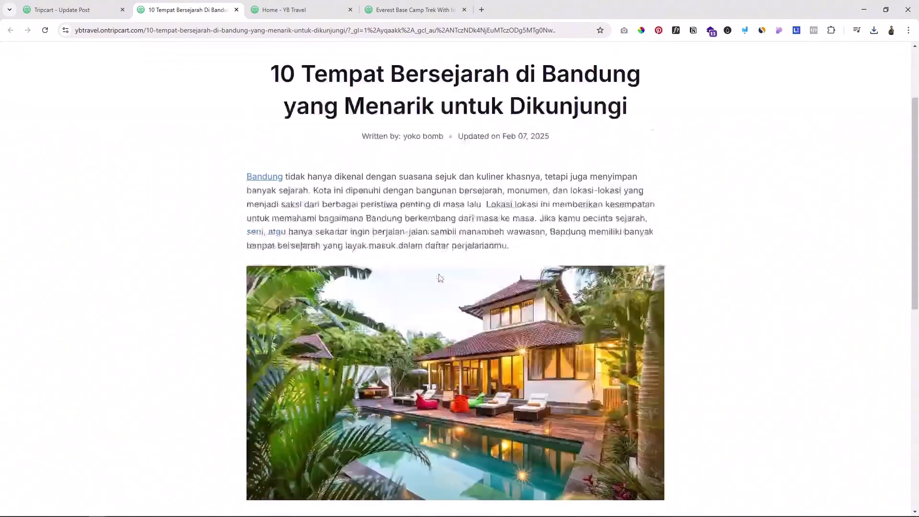
scroll(440, 267, "up", 10)
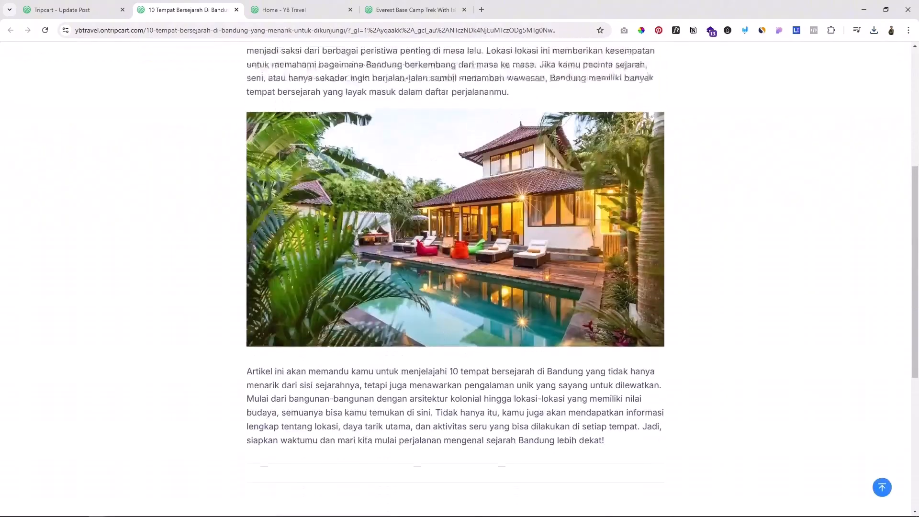
scroll(510, 297, "down", 3)
scroll(496, 267, "up", 3)
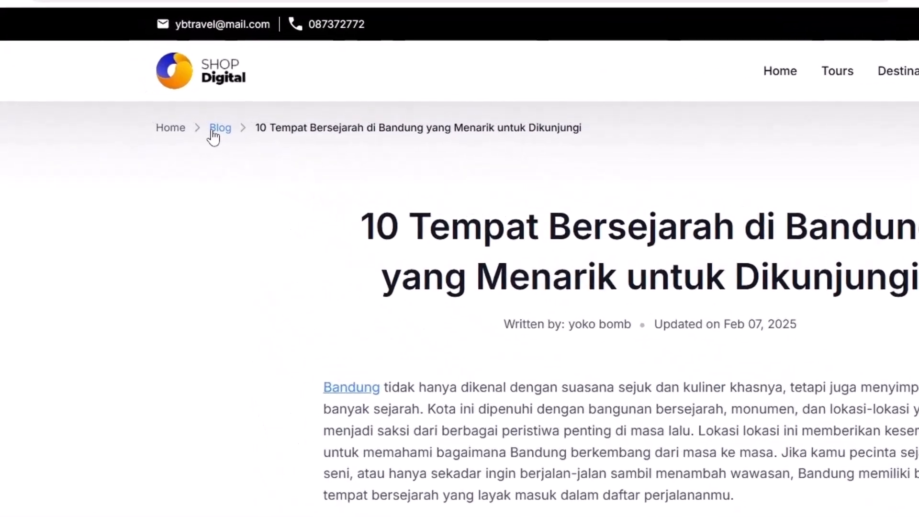
left_click(180, 119)
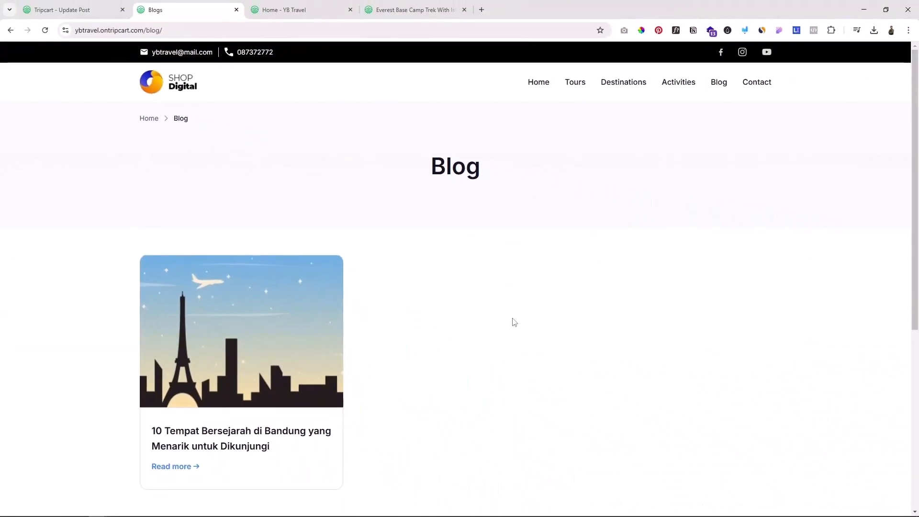
scroll(285, 344, "down", 2)
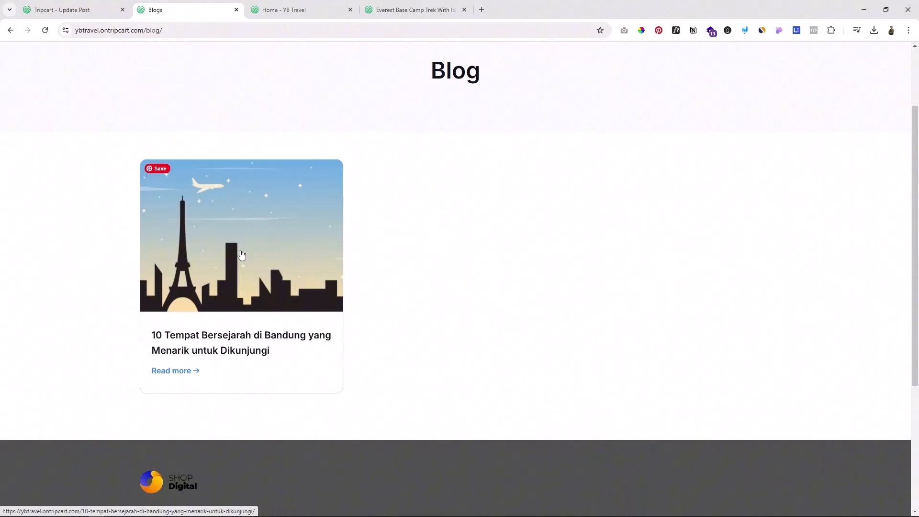
Step: Set the villa with pool photo from the media library as the Bandung post's featured image and update the post
left_click(56, 3)
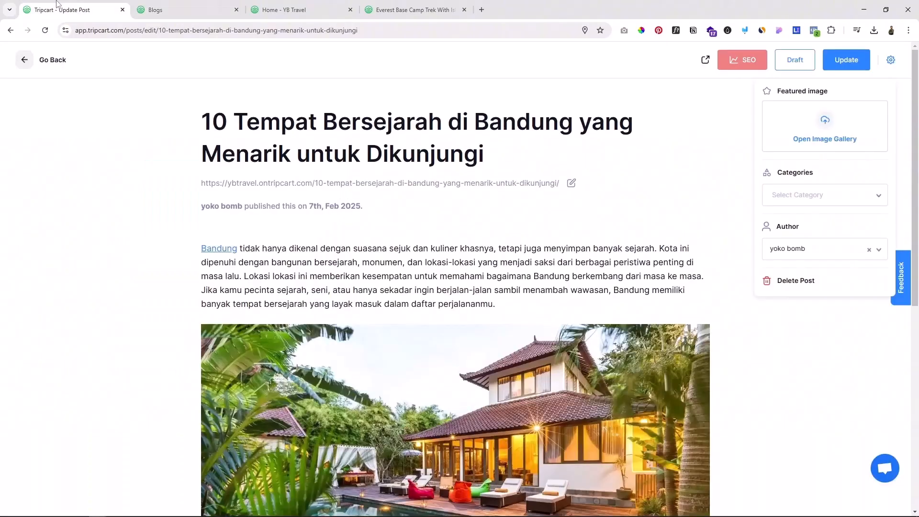
left_click(179, 133)
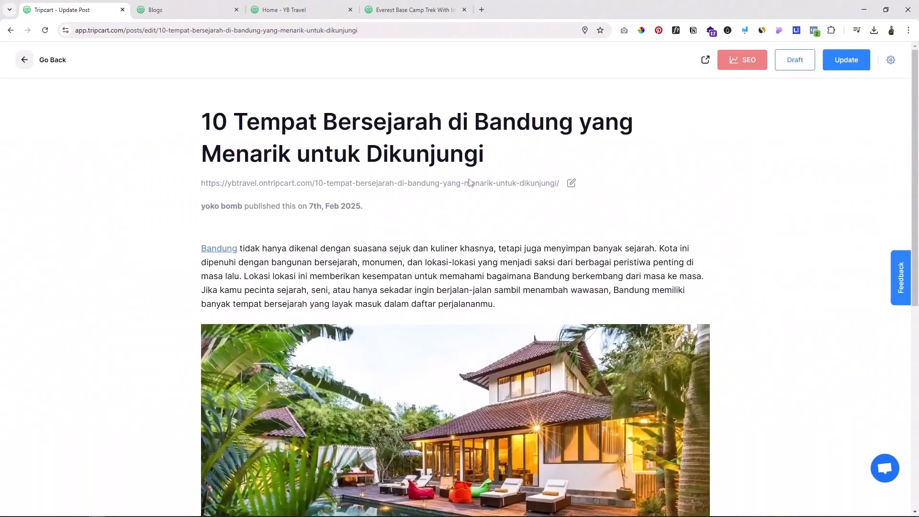
left_click(890, 59)
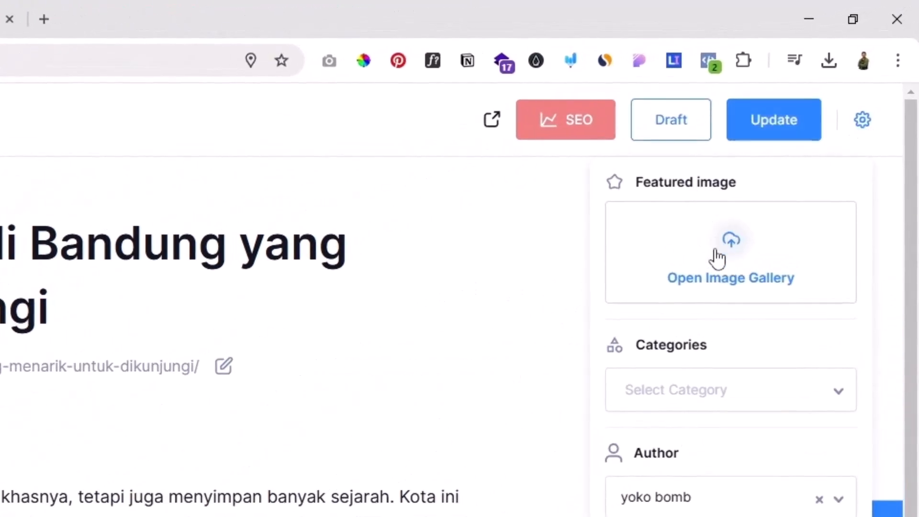
left_click(717, 261)
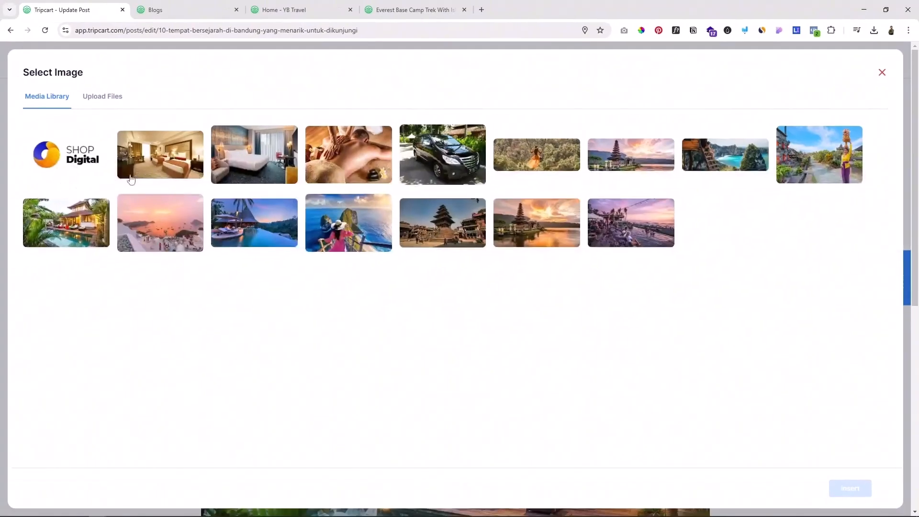
left_click(83, 233)
left_click(849, 488)
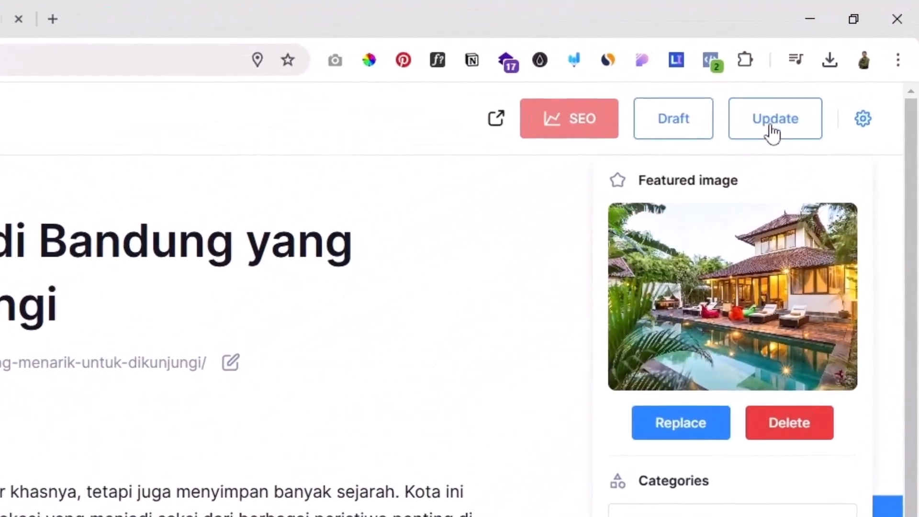
left_click(845, 62)
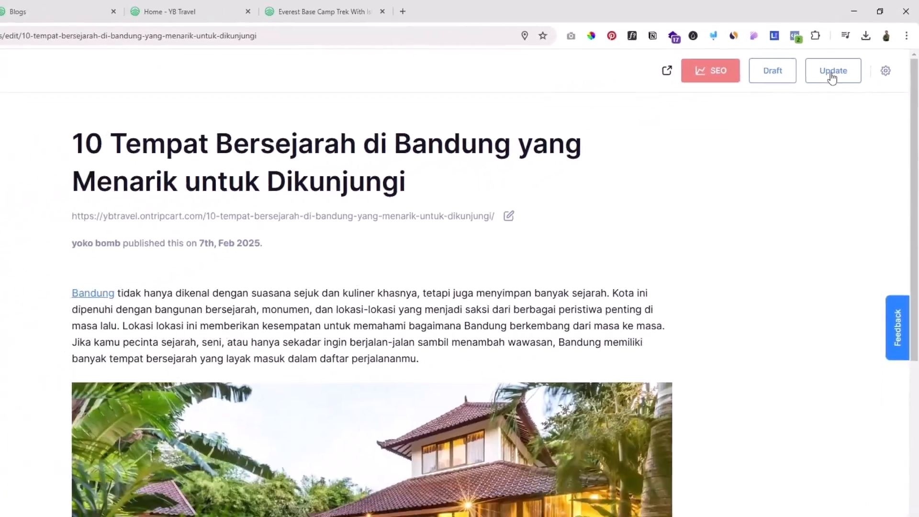
Step: Update the Bandung post and reload the live Blog page to check the featured image on its card
left_click(777, 125)
left_click(155, 10)
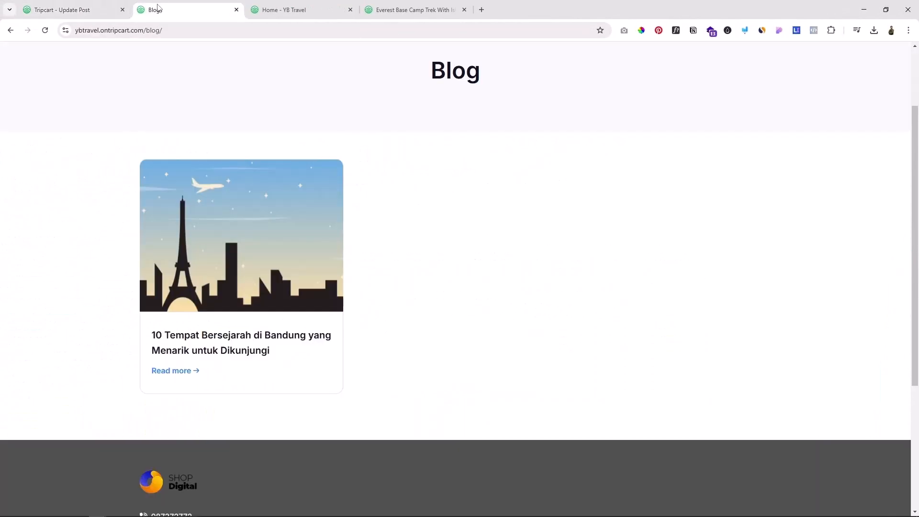
left_click(45, 30)
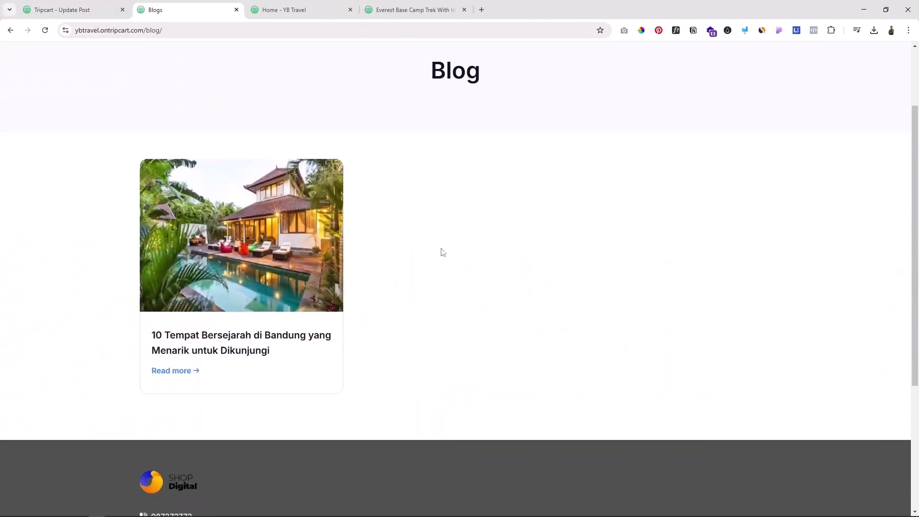
scroll(469, 270, "up", 2)
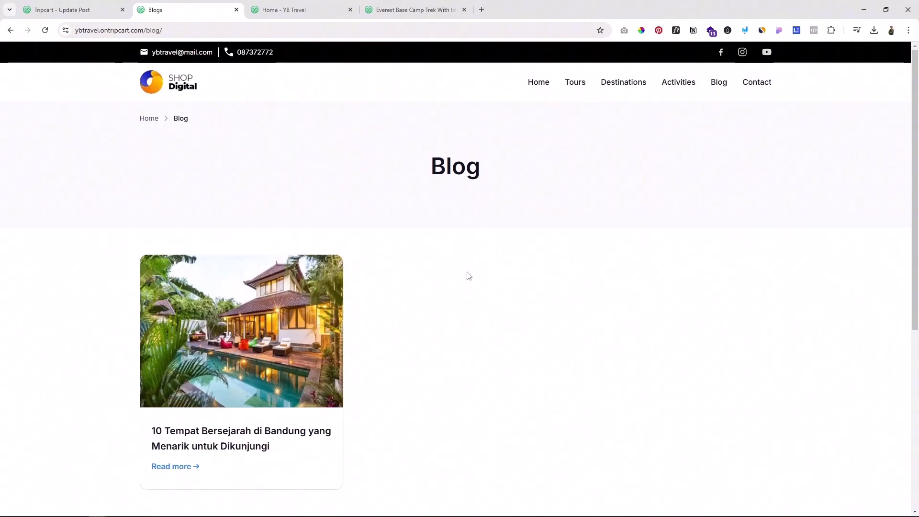
Step: Open the live website's home page and check the Bandung post in the Recent Articles section
left_click(179, 89)
scroll(594, 343, "down", 10)
scroll(620, 359, "down", 20)
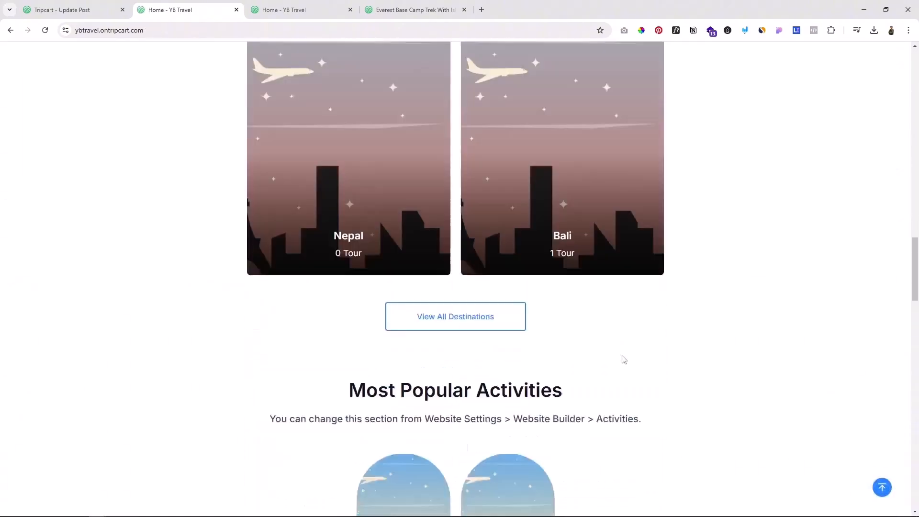
scroll(623, 354, "down", 5)
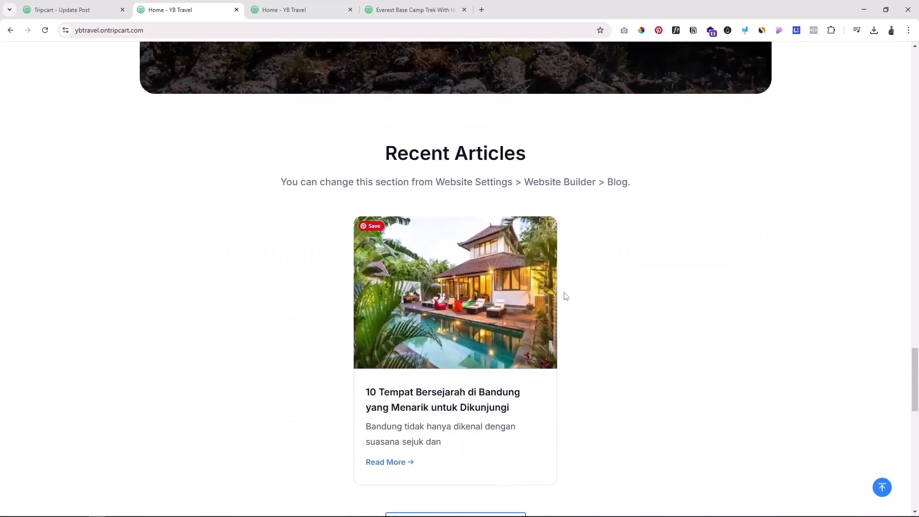
scroll(595, 332, "down", 1)
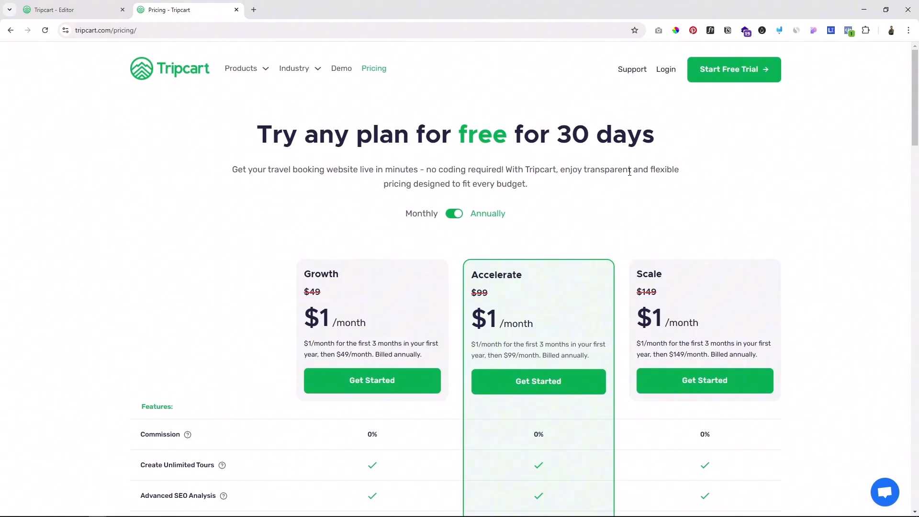
Step: Examine the annual billing terms of the Growth, Accelerate and Scale plans on the Tripcart pricing page
scroll(260, 263, "down", 1)
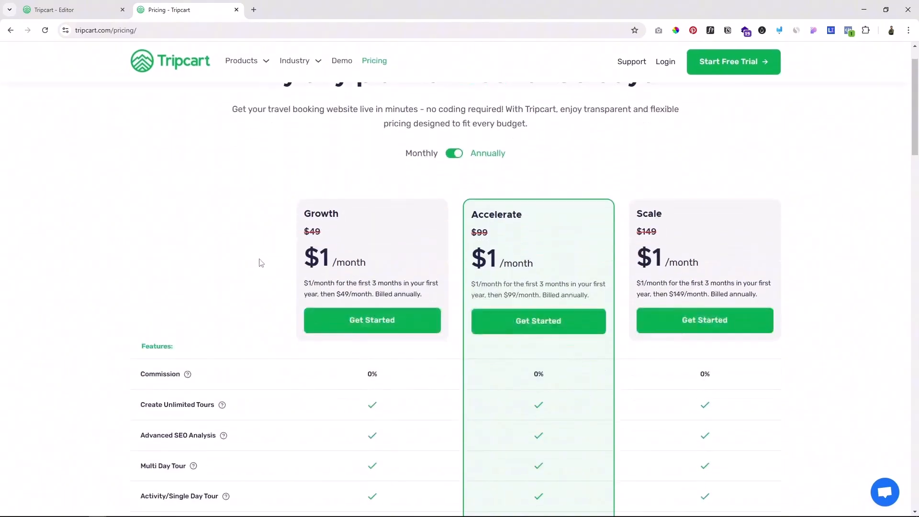
scroll(256, 260, "down", 1)
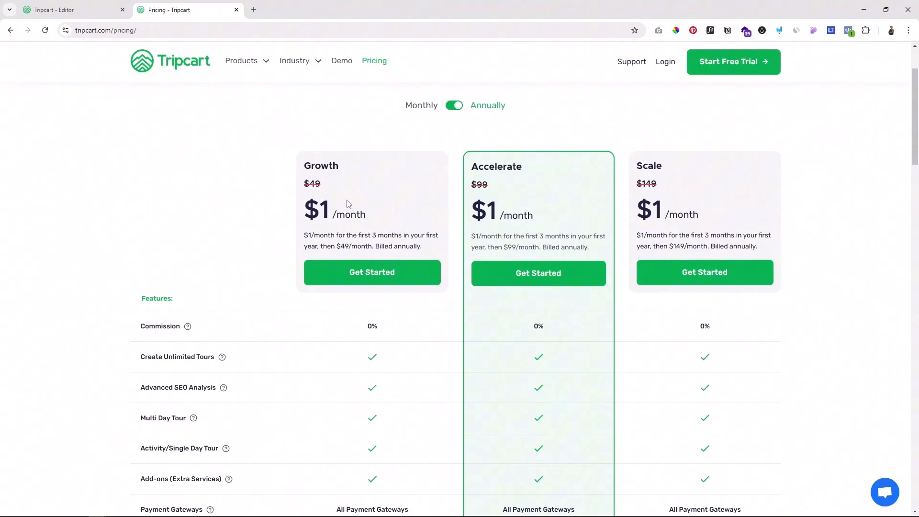
left_click_drag(346, 246, 353, 246)
left_click_drag(508, 247, 516, 247)
left_click_drag(676, 247, 688, 247)
left_click(867, 245)
Step: Review the feature comparison table of the three plans, from Commission down to No. of Team Members
scroll(770, 210, "down", 3)
scroll(237, 180, "up", 1)
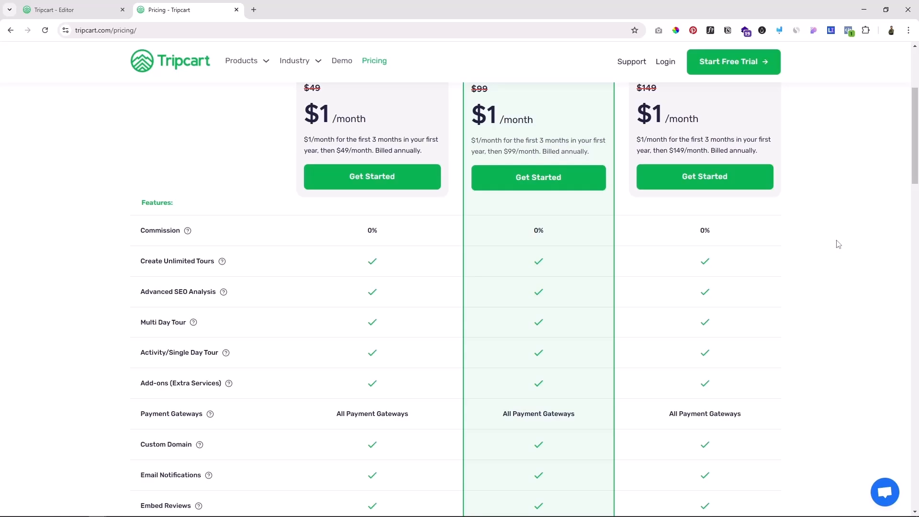
scroll(288, 232, "down", 1)
scroll(348, 223, "up", 3)
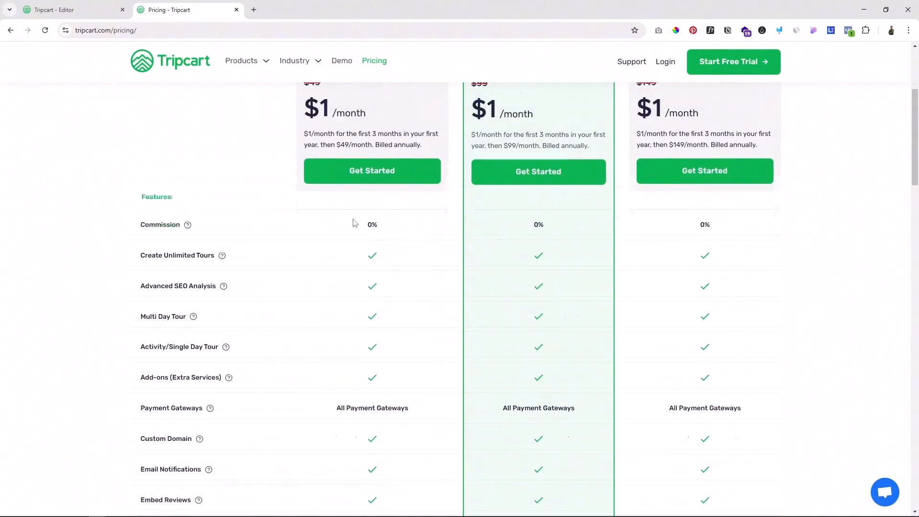
scroll(356, 231, "down", 3)
scroll(404, 179, "up", 3)
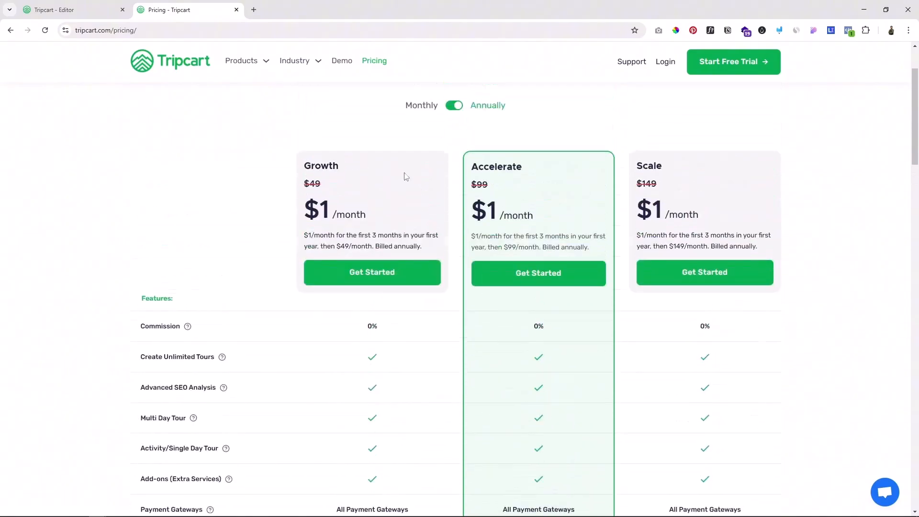
scroll(501, 225, "down", 6)
scroll(598, 222, "down", 1)
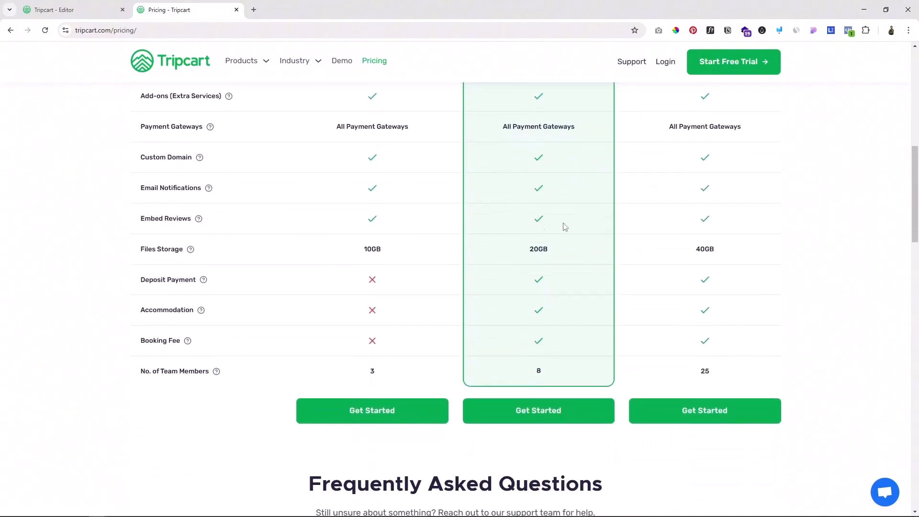
Step: Compare the Files Storage allowance of the Growth, Accelerate and Scale plans
scroll(369, 261, "up", 1)
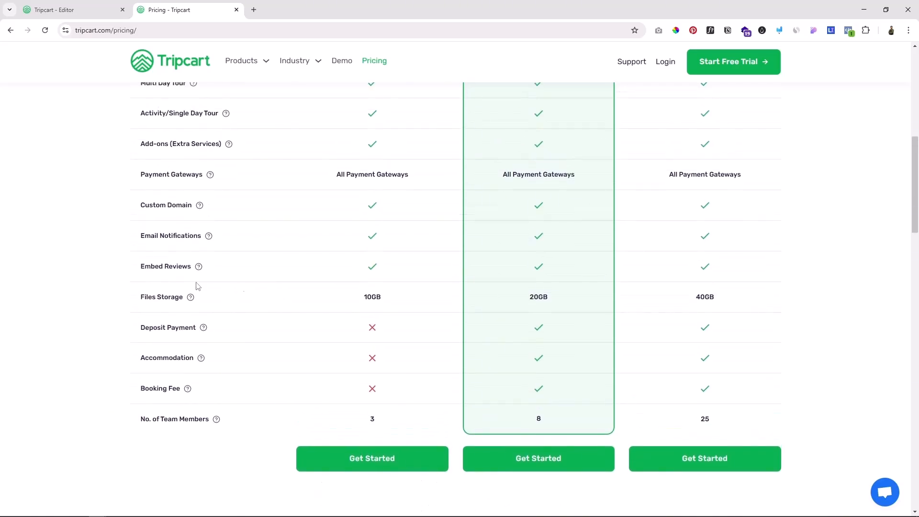
left_click_drag(371, 297, 392, 298)
left_click_drag(527, 298, 544, 297)
left_click_drag(696, 297, 704, 299)
scroll(535, 314, "up", 9)
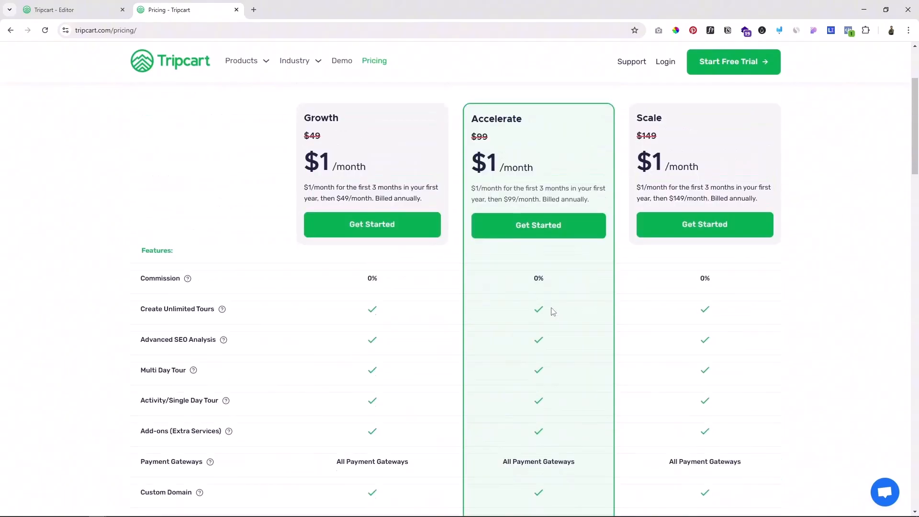
Step: Compare the number of team members allowed in each plan and return to the plan prices
scroll(658, 276, "down", 10)
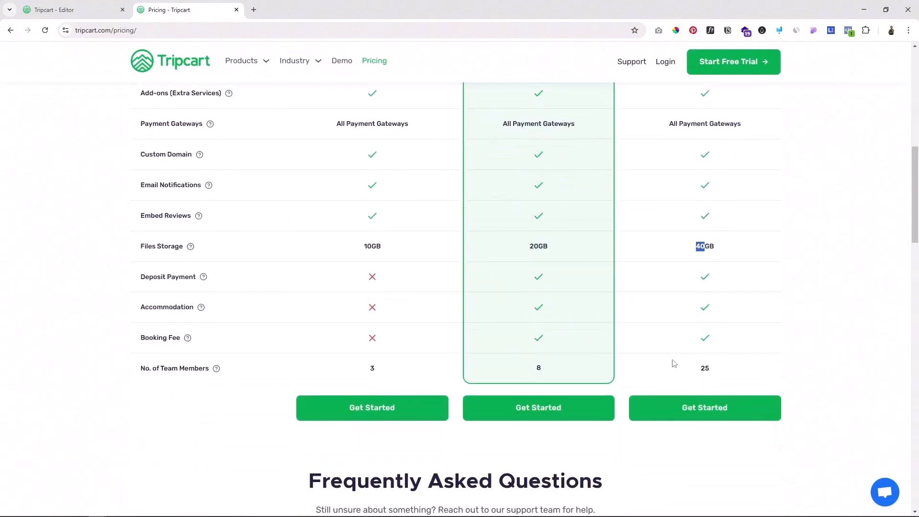
left_click(845, 276)
left_click_drag(184, 370, 172, 369)
scroll(812, 337, "up", 10)
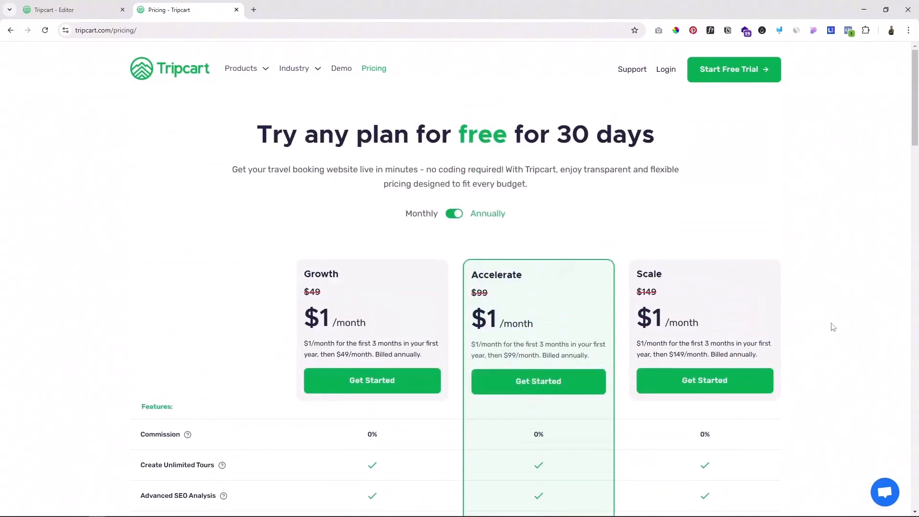